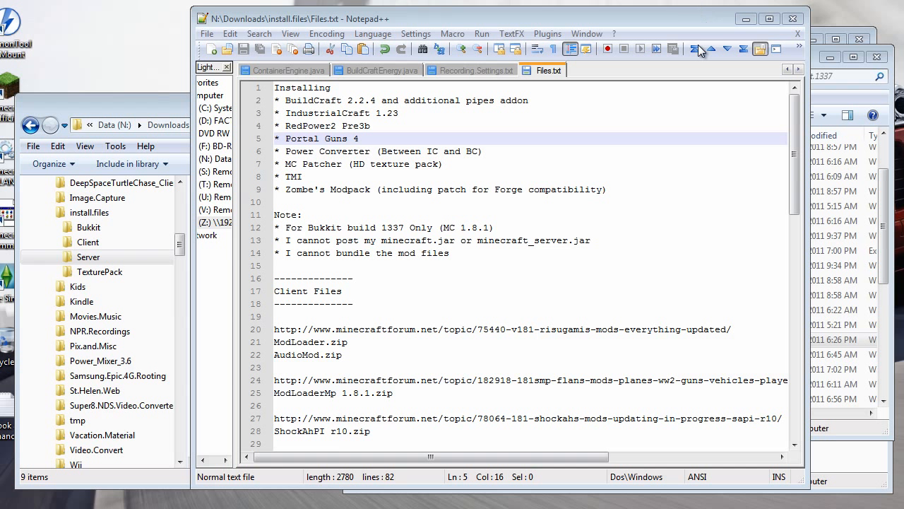
Step: Read the notes in Files.txt on the required Bukkit build, the Minecraft version and the files that are not supplied
{"action": "left_click_drag", "start_coordinate": [344, 230], "coordinate": [407, 228]}
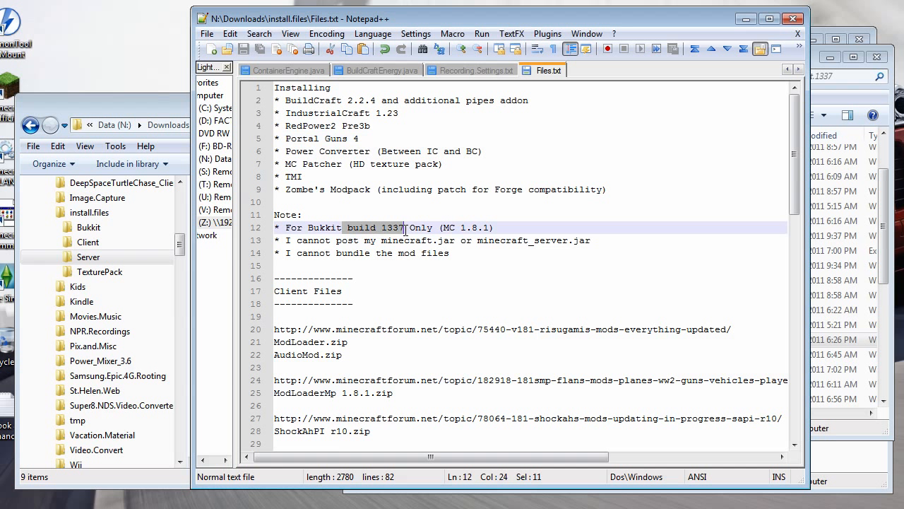
{"action": "left_click", "coordinate": [506, 228]}
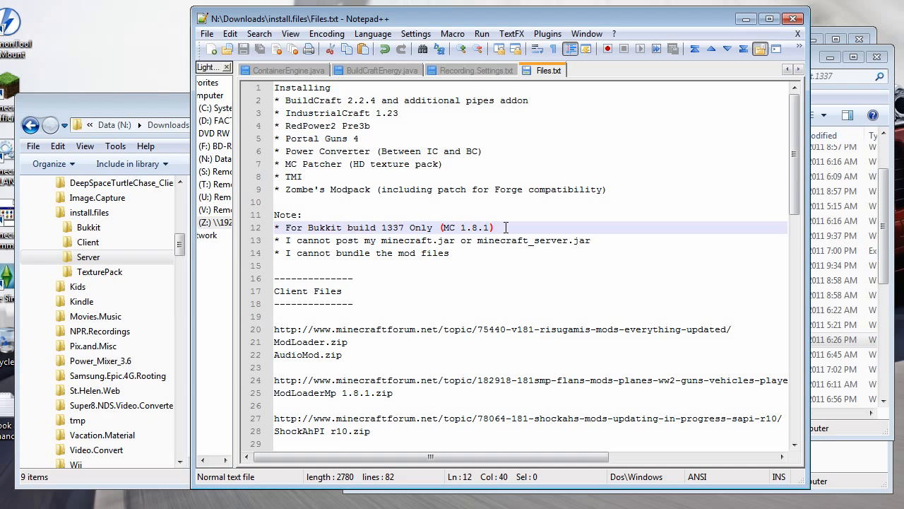
{"action": "left_click_drag", "start_coordinate": [506, 227], "coordinate": [437, 228]}
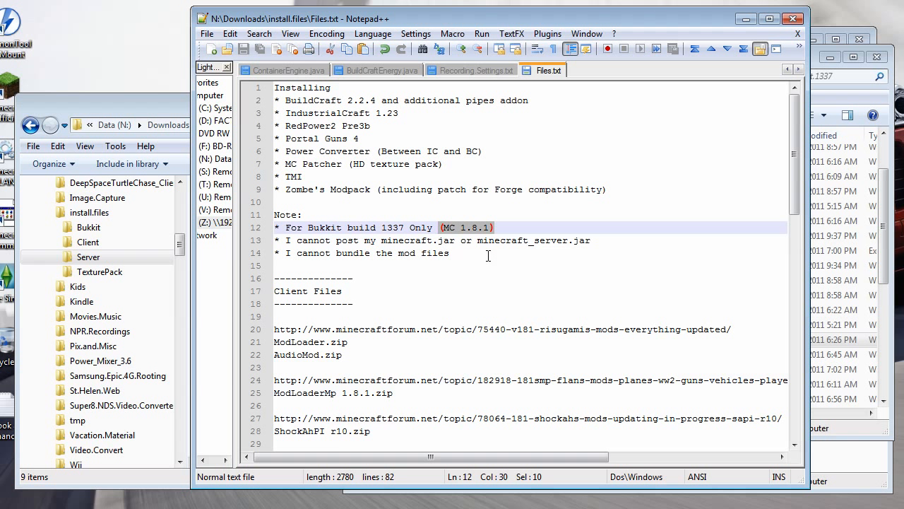
{"action": "left_click_drag", "start_coordinate": [592, 241], "coordinate": [386, 243]}
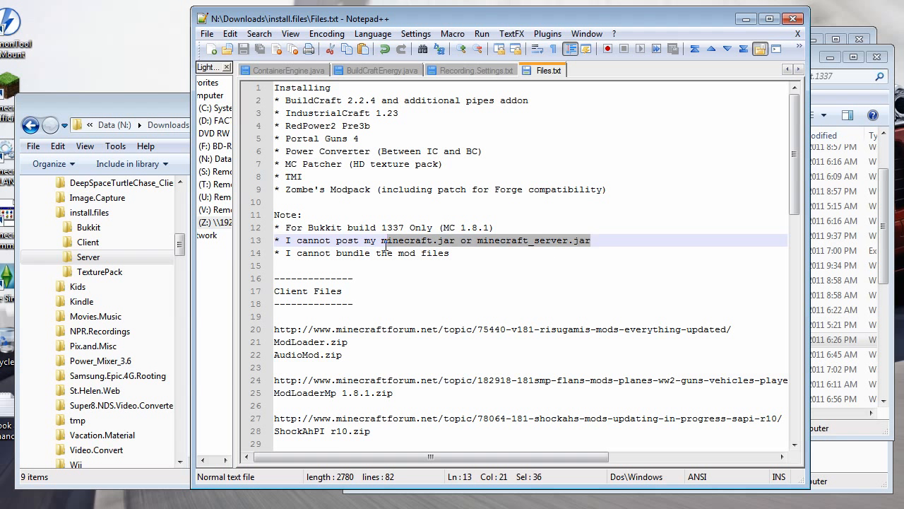
{"action": "left_click", "coordinate": [529, 257]}
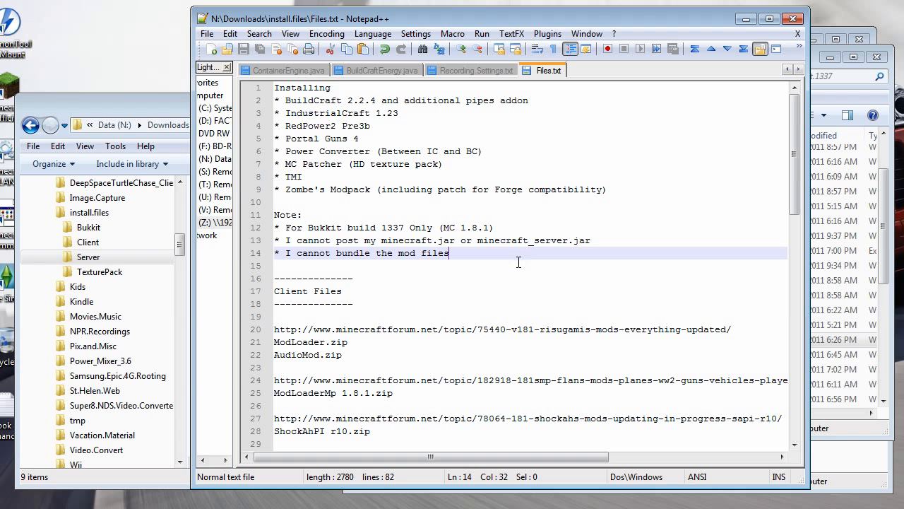
{"action": "left_click", "coordinate": [599, 241]}
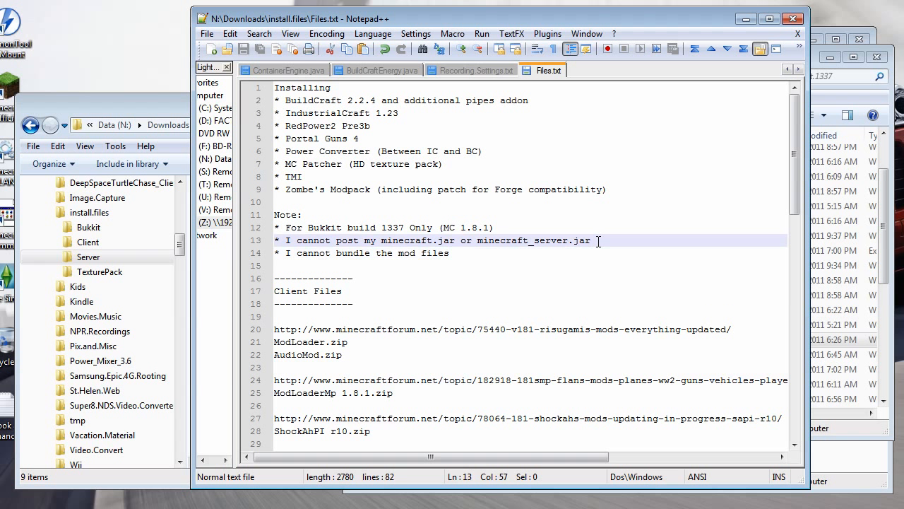
{"action": "left_click", "coordinate": [510, 253]}
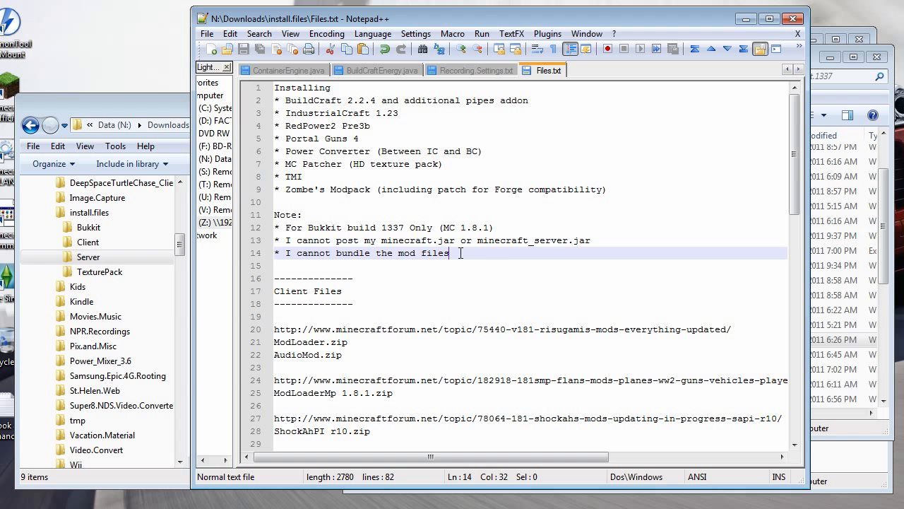
{"action": "scroll", "coordinate": [459, 253], "scroll_direction": "down", "scroll_amount": 1}
{"action": "scroll", "coordinate": [460, 253], "scroll_direction": "down", "scroll_amount": 3}
{"action": "left_click_drag", "start_coordinate": [326, 190], "coordinate": [463, 344]}
{"action": "scroll", "coordinate": [467, 299], "scroll_direction": "up", "scroll_amount": 3}
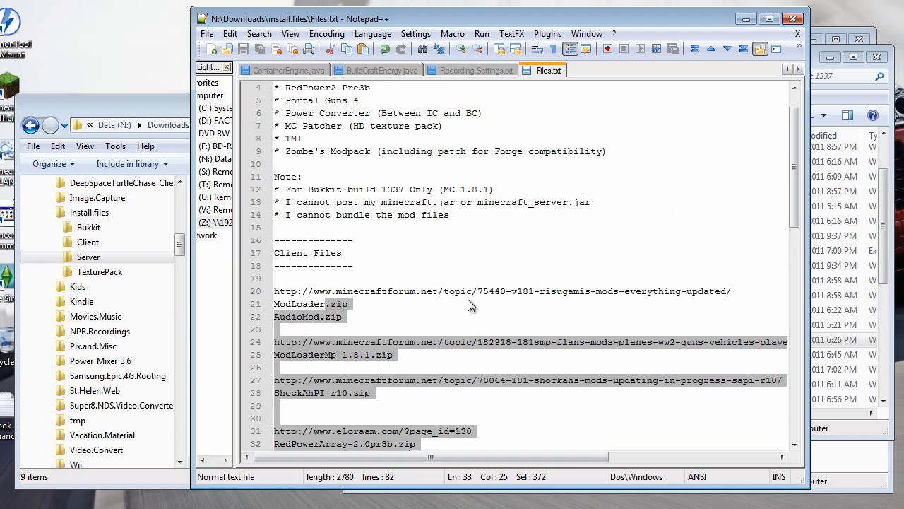
{"action": "left_click", "coordinate": [460, 246]}
{"action": "left_click", "coordinate": [404, 227]}
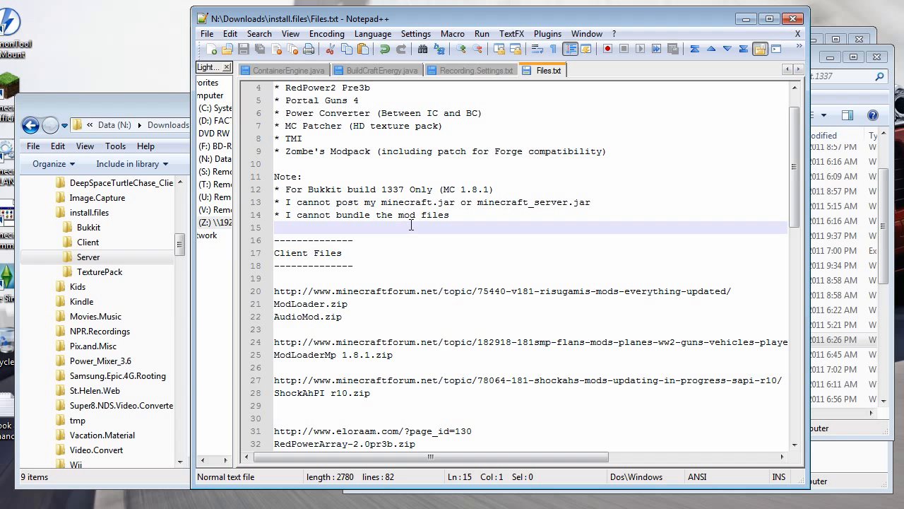
{"action": "left_click", "coordinate": [477, 214]}
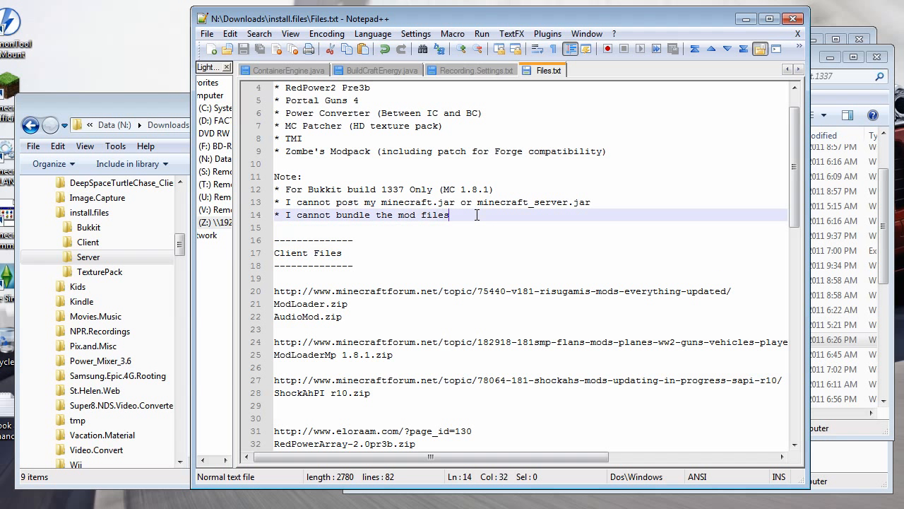
Step: Review the download links and file names in the Client Files and Server Files sections of Files.txt
{"action": "scroll", "coordinate": [477, 214], "scroll_direction": "down", "scroll_amount": 3}
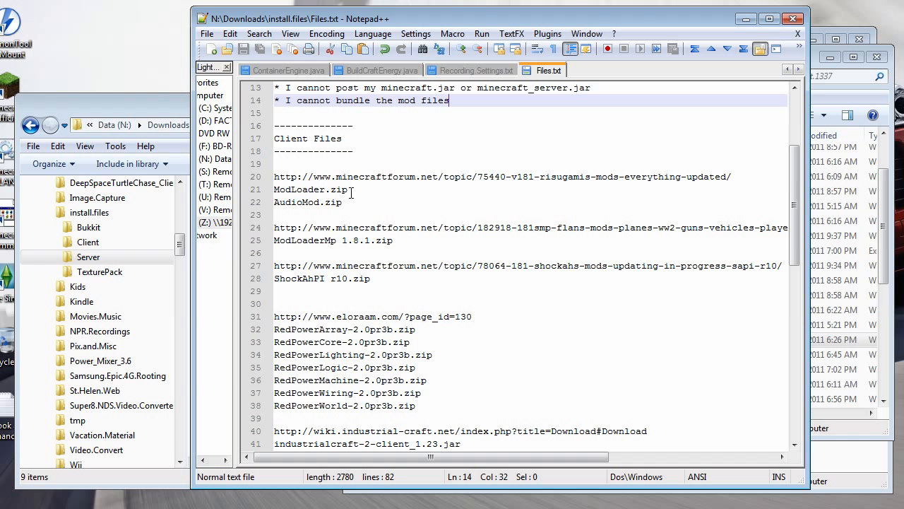
{"action": "left_click_drag", "start_coordinate": [325, 176], "coordinate": [500, 178]}
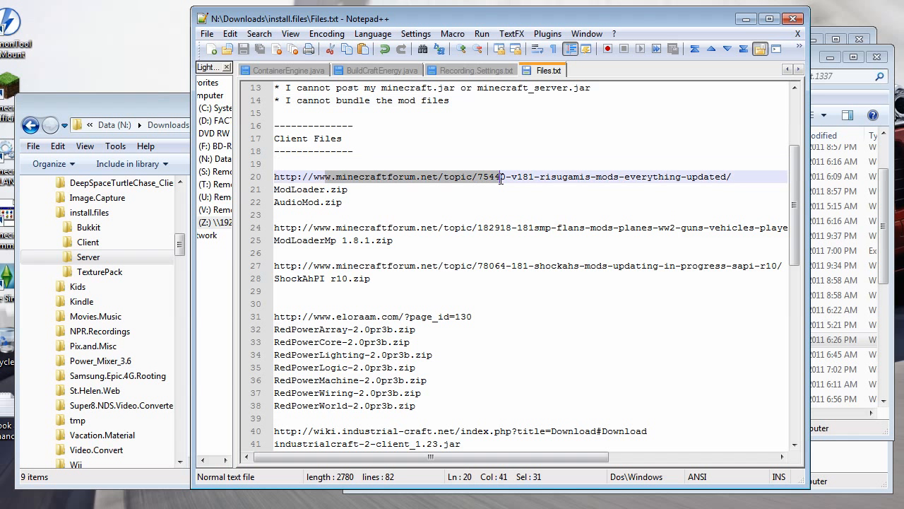
{"action": "left_click", "coordinate": [460, 189]}
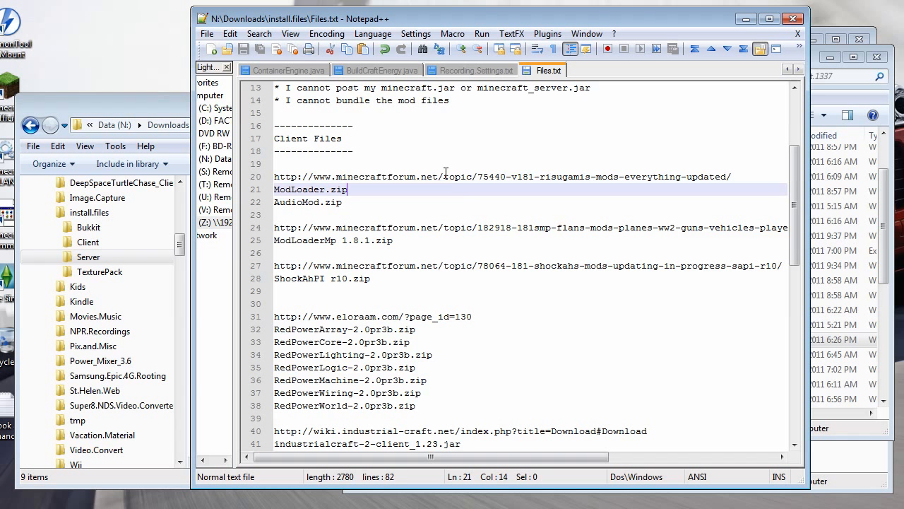
{"action": "scroll", "coordinate": [446, 173], "scroll_direction": "up", "scroll_amount": 4}
{"action": "scroll", "coordinate": [436, 176], "scroll_direction": "down", "scroll_amount": 4}
{"action": "left_click_drag", "start_coordinate": [357, 190], "coordinate": [265, 189]}
{"action": "scroll", "coordinate": [404, 189], "scroll_direction": "up", "scroll_amount": 4}
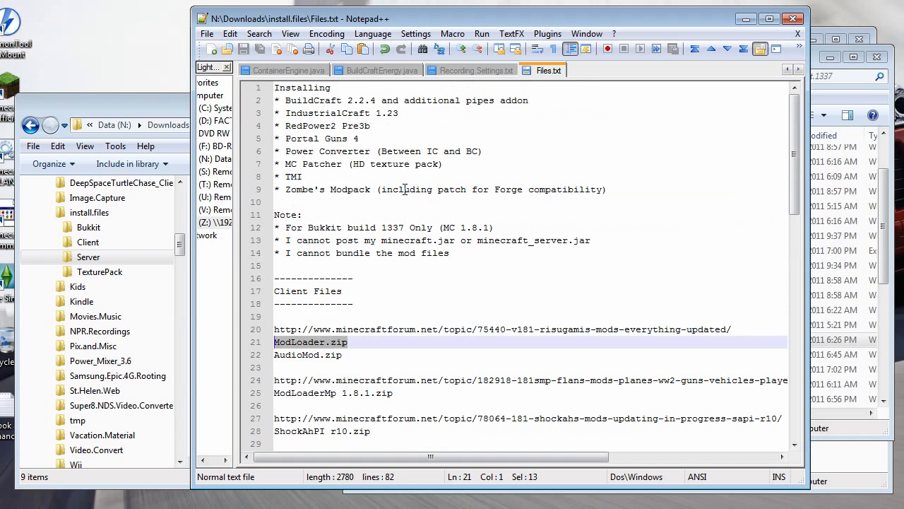
{"action": "left_click", "coordinate": [448, 283]}
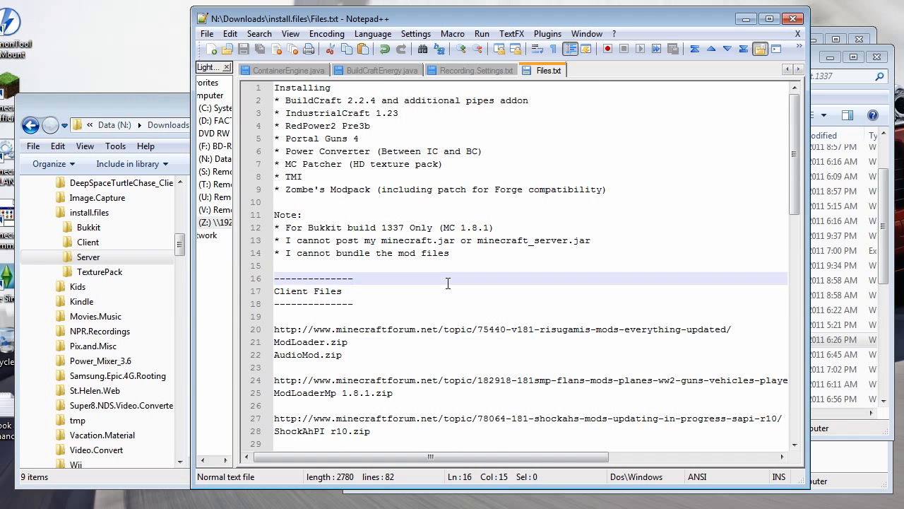
{"action": "scroll", "coordinate": [448, 282], "scroll_direction": "down", "scroll_amount": 4}
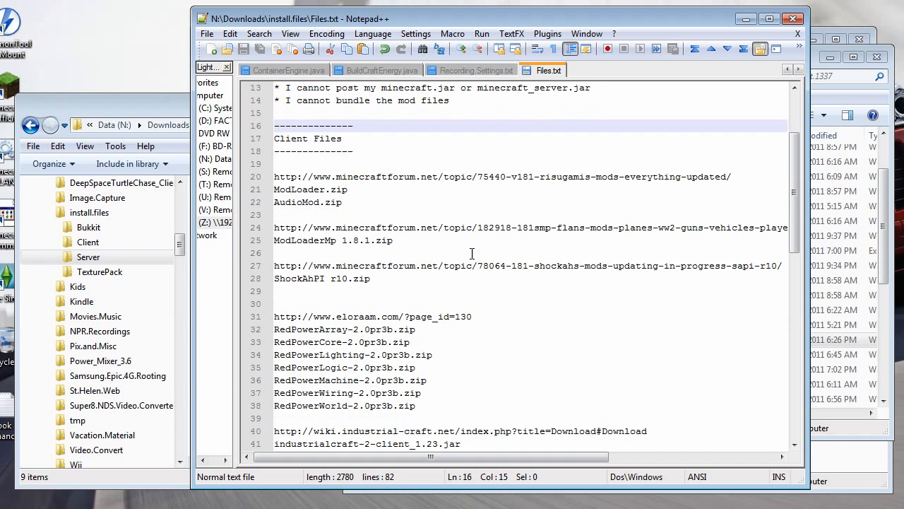
{"action": "scroll", "coordinate": [472, 253], "scroll_direction": "down", "scroll_amount": 1}
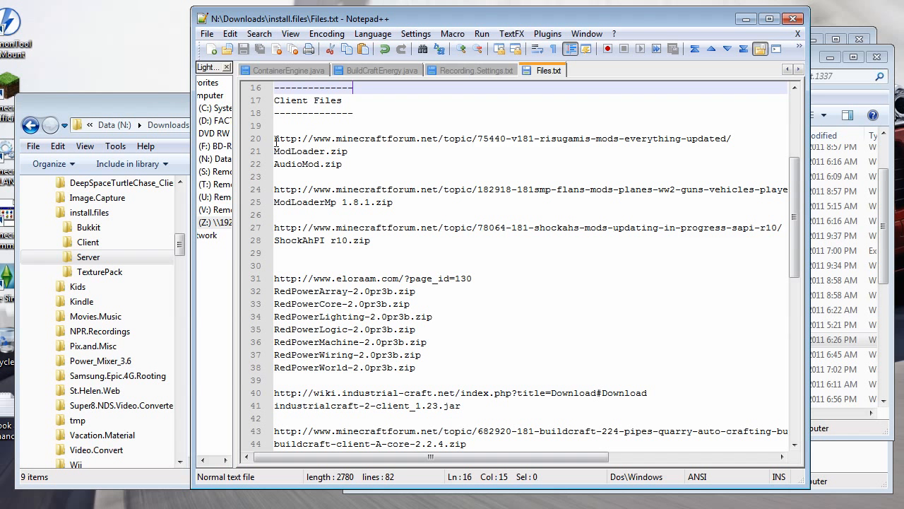
{"action": "left_click_drag", "start_coordinate": [275, 139], "coordinate": [349, 151]}
{"action": "left_click", "coordinate": [380, 154]}
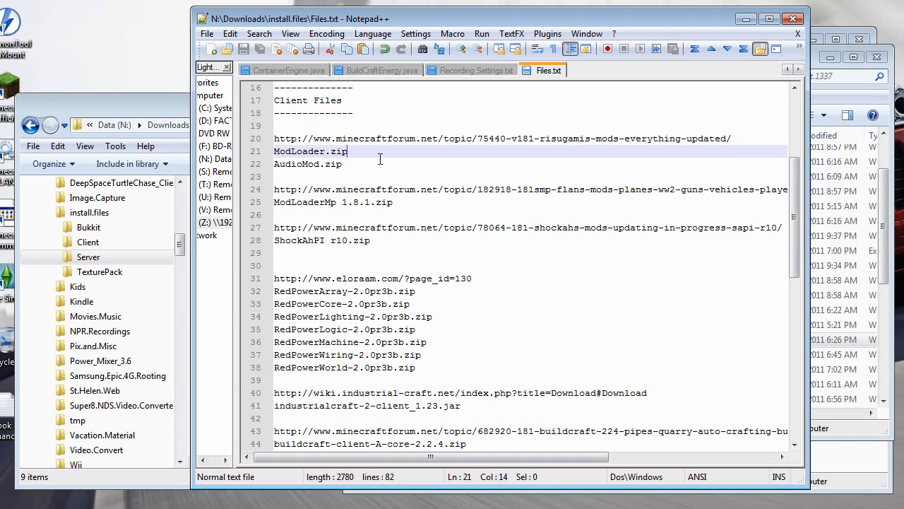
{"action": "scroll", "coordinate": [380, 159], "scroll_direction": "down", "scroll_amount": 9}
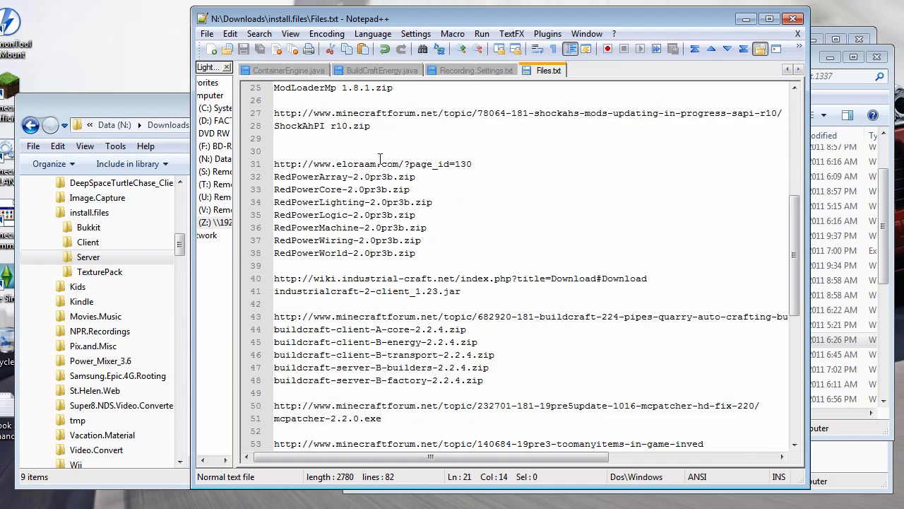
{"action": "scroll", "coordinate": [380, 159], "scroll_direction": "down", "scroll_amount": 4}
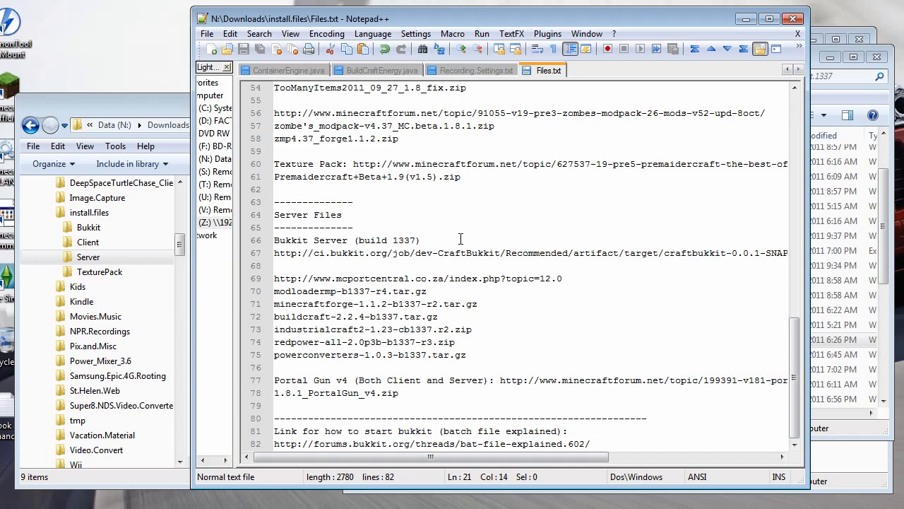
{"action": "scroll", "coordinate": [524, 326], "scroll_direction": "up", "scroll_amount": 7}
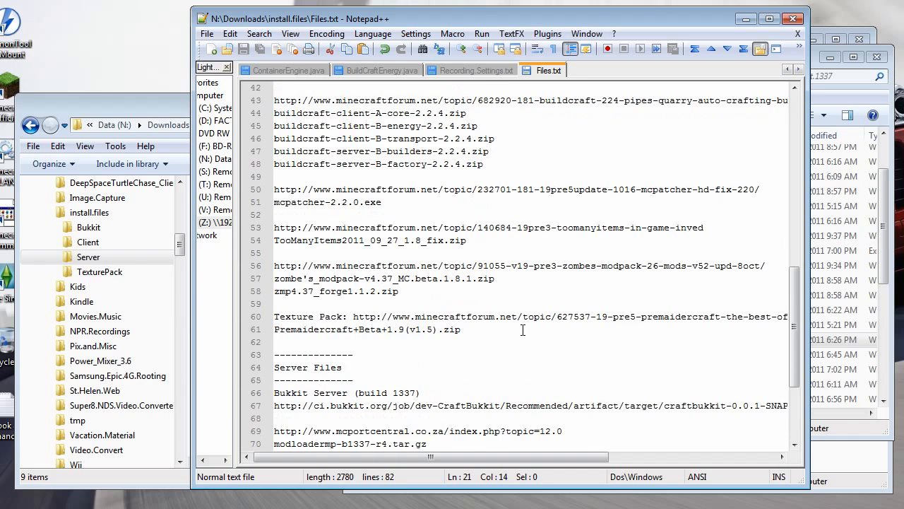
{"action": "scroll", "coordinate": [524, 326], "scroll_direction": "up", "scroll_amount": 11}
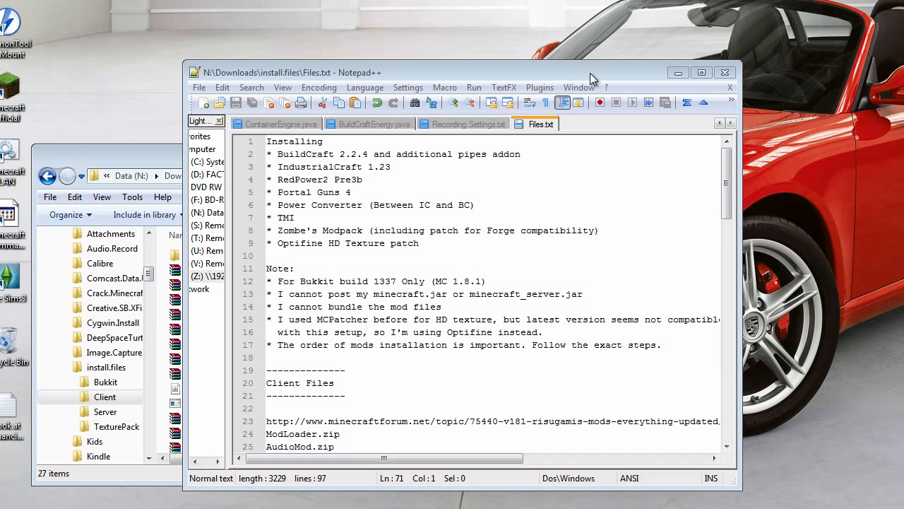
Step: Read the updated Files.txt notes on MCPatcher, the Optifine HD texture patch and the mod installation order
{"action": "left_click", "coordinate": [590, 73]}
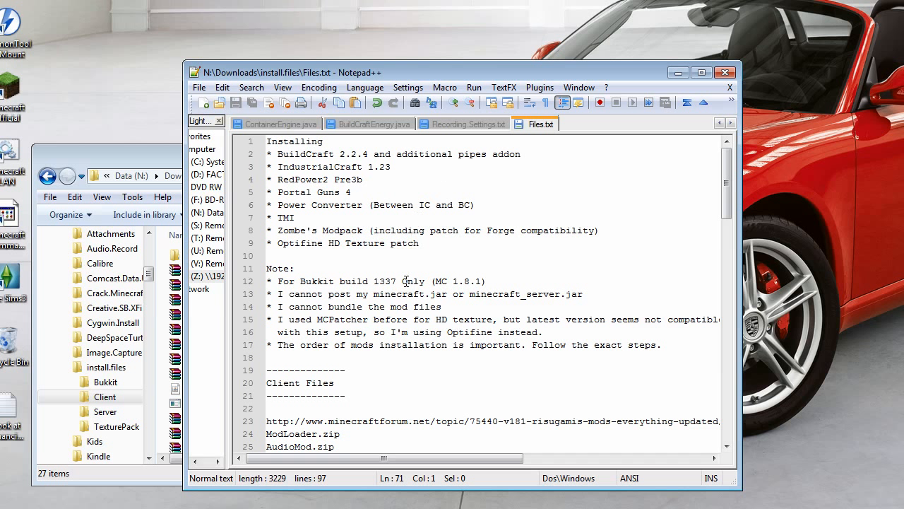
{"action": "double_click", "coordinate": [339, 320]}
{"action": "left_click", "coordinate": [339, 320]}
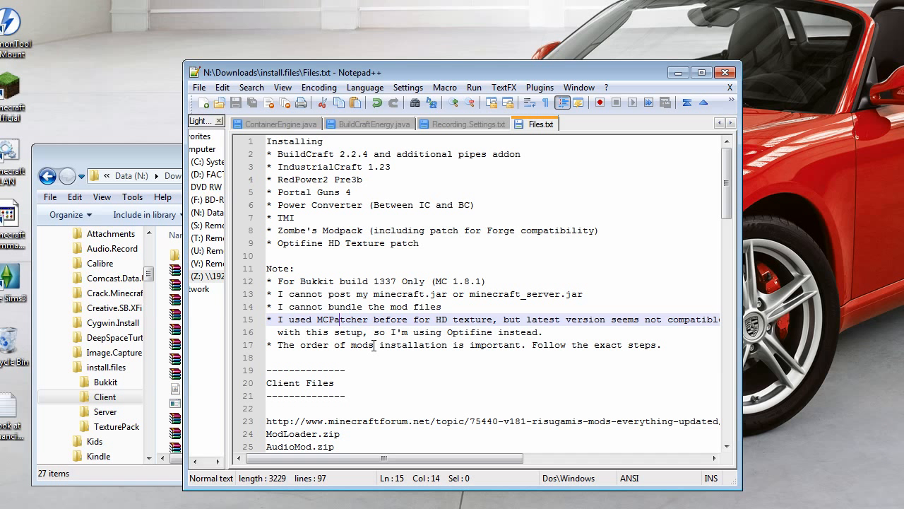
{"action": "left_click_drag", "start_coordinate": [342, 243], "coordinate": [278, 246]}
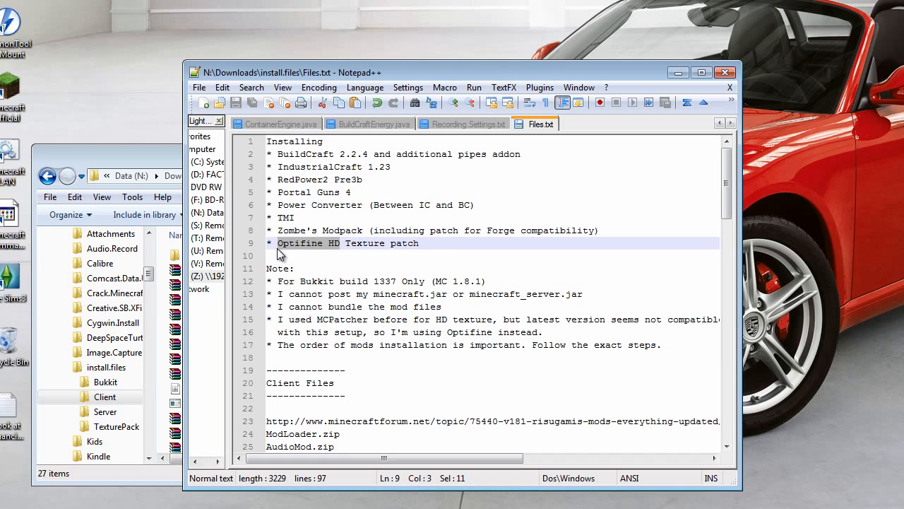
{"action": "left_click", "coordinate": [332, 344]}
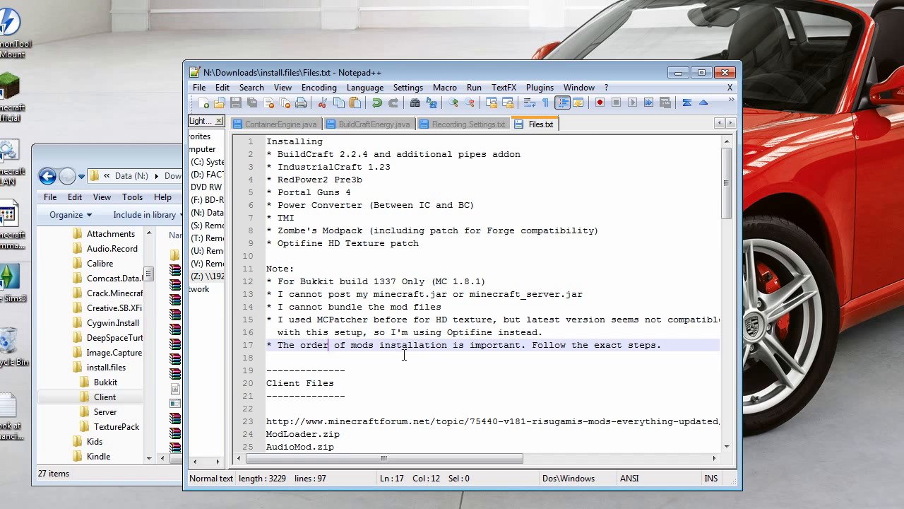
{"action": "scroll", "coordinate": [422, 342], "scroll_direction": "down", "scroll_amount": 2}
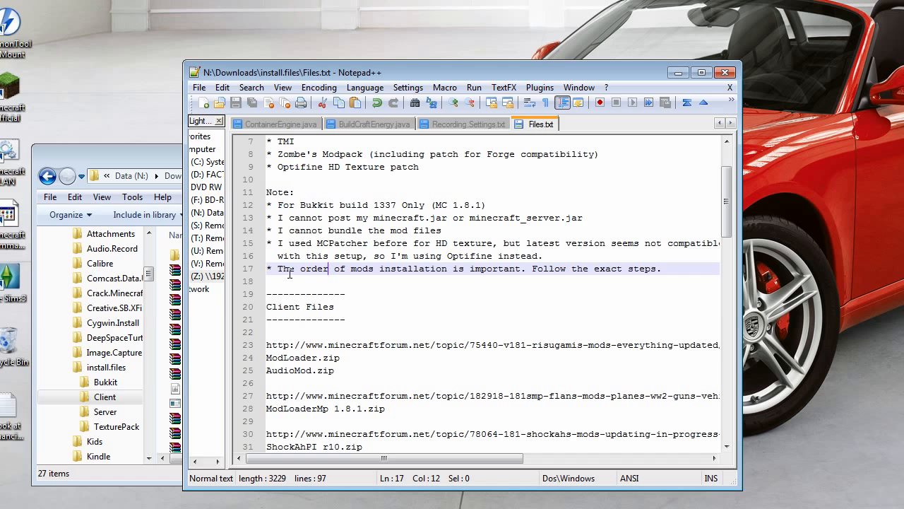
{"action": "left_click_drag", "start_coordinate": [284, 272], "coordinate": [475, 271]}
{"action": "left_click", "coordinate": [491, 274]}
{"action": "left_click_drag", "start_coordinate": [327, 168], "coordinate": [415, 172]}
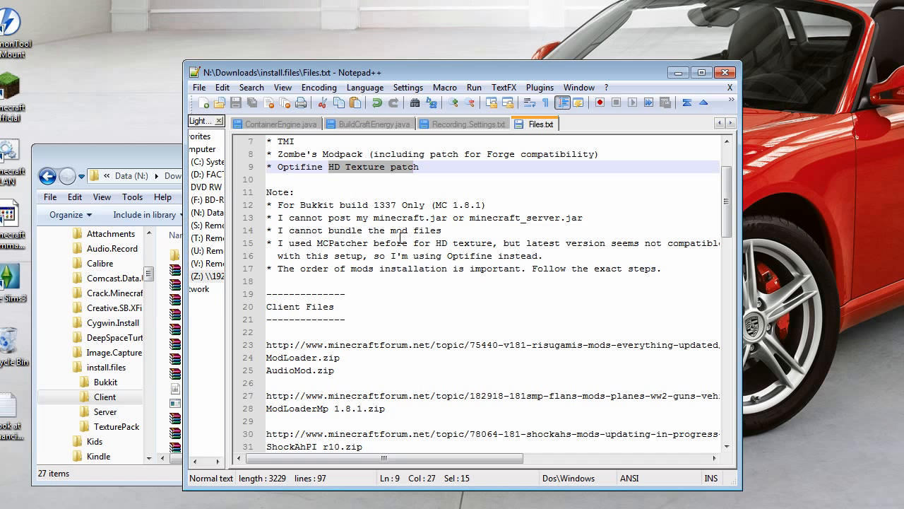
{"action": "left_click", "coordinate": [384, 283]}
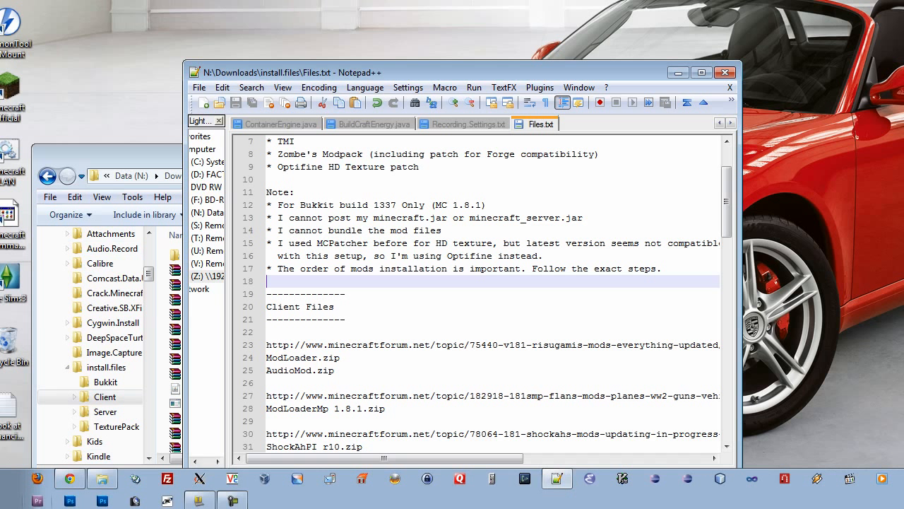
Step: Open the %appdata% folder with the Run command, move its window clear of the notes and select the .minecraft folder
{"action": "left_click", "coordinate": [10, 500]}
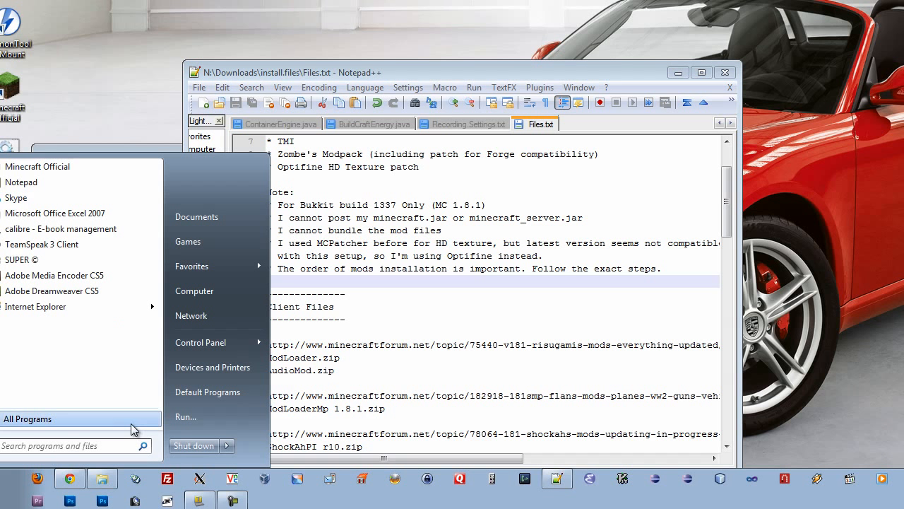
{"action": "left_click", "coordinate": [186, 419]}
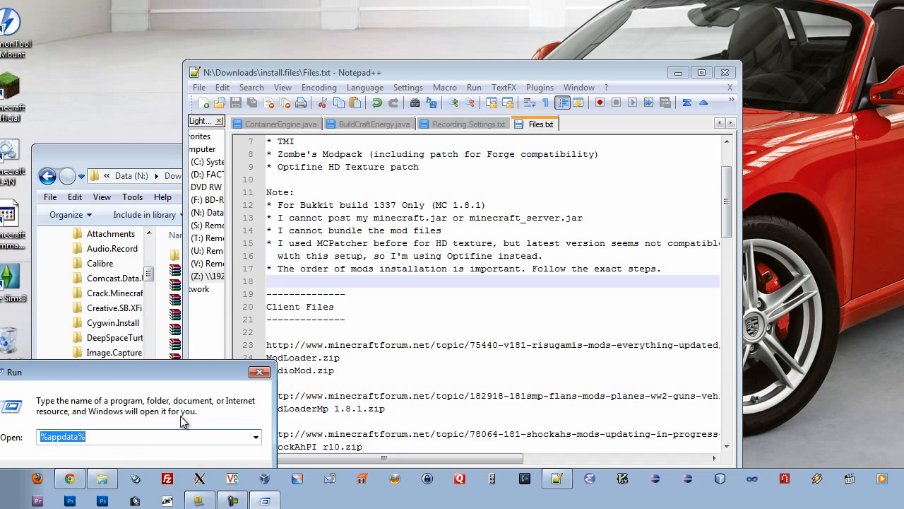
{"action": "left_click", "coordinate": [100, 437]}
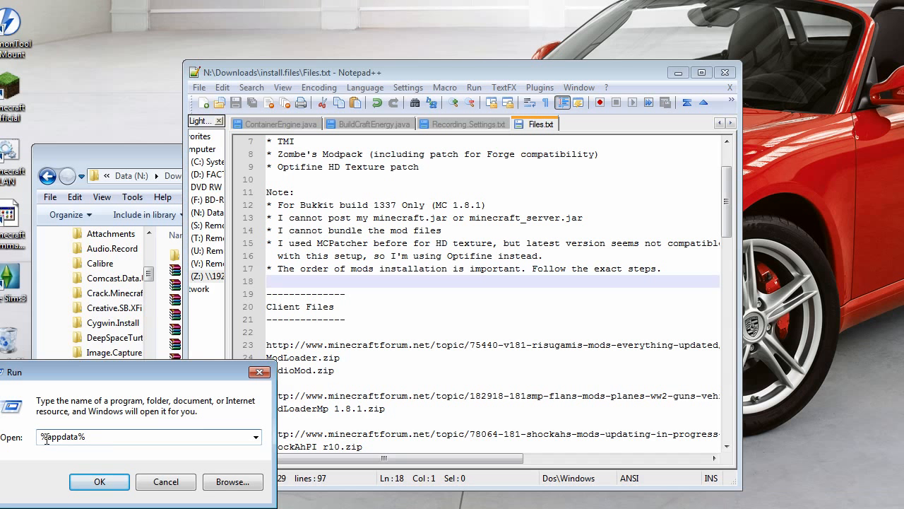
{"action": "left_click", "coordinate": [95, 481]}
{"action": "left_click_drag", "start_coordinate": [326, 176], "coordinate": [639, 165]}
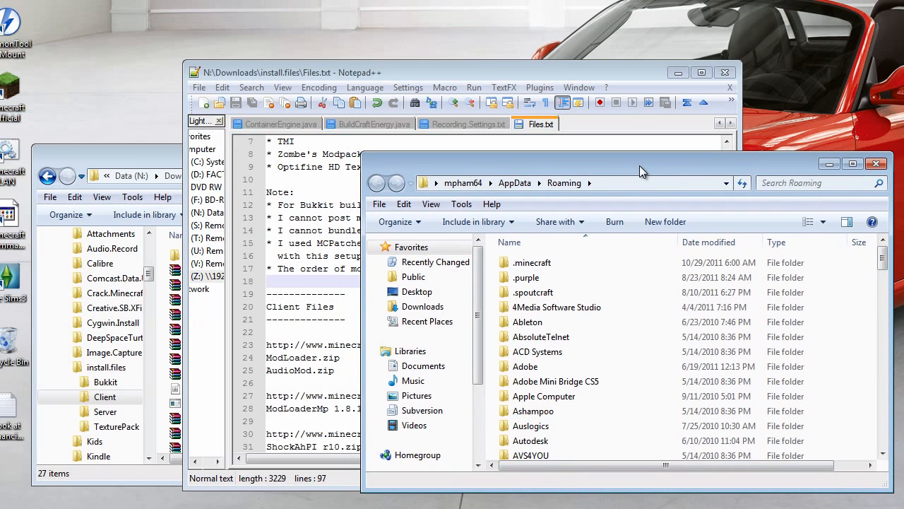
{"action": "left_click", "coordinate": [534, 266]}
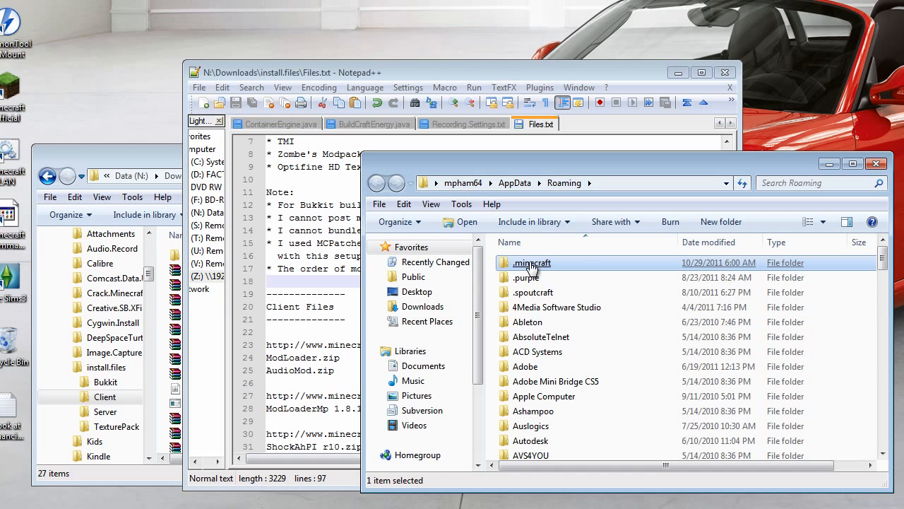
{"action": "left_click_drag", "start_coordinate": [532, 269], "coordinate": [10, 344]}
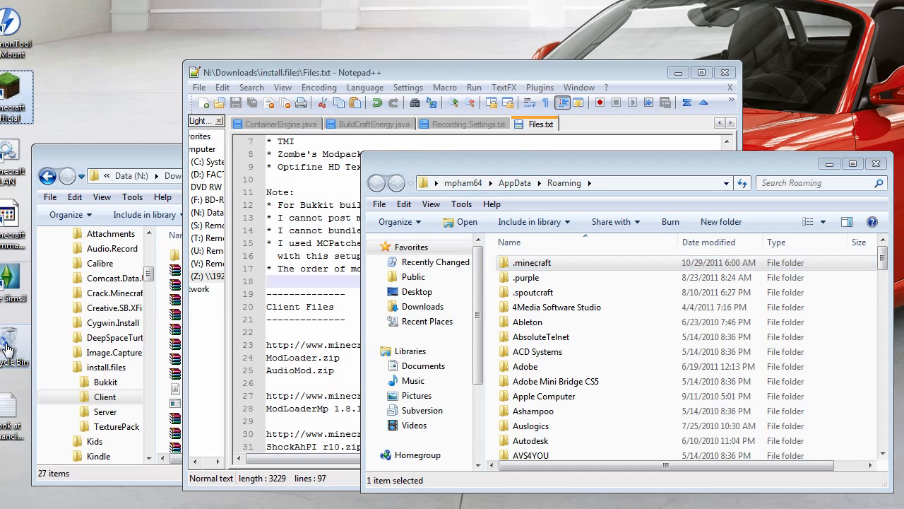
Step: Start the official Minecraft launcher, move its window clear of the Roaming folder and log in with the account username and password
{"action": "double_click", "coordinate": [15, 97]}
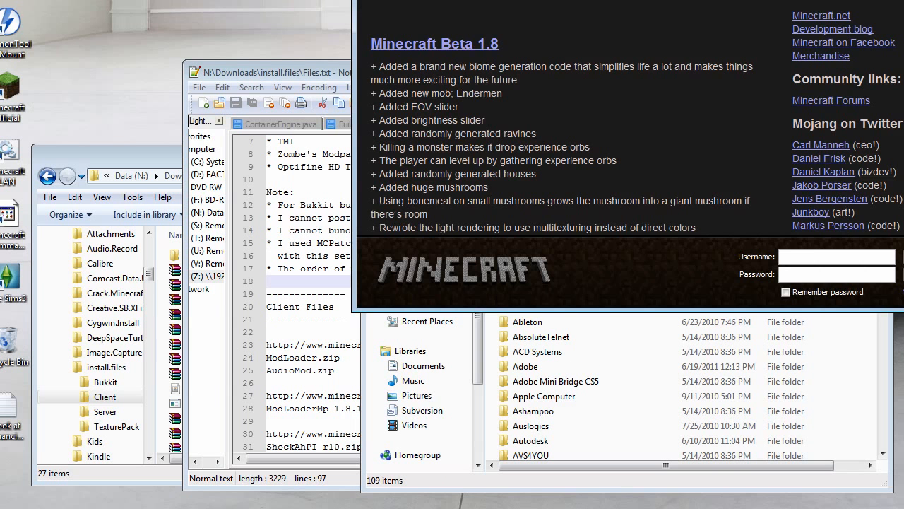
{"action": "left_click_drag", "start_coordinate": [517, 1], "coordinate": [185, 35]}
{"action": "left_click", "coordinate": [677, 162]}
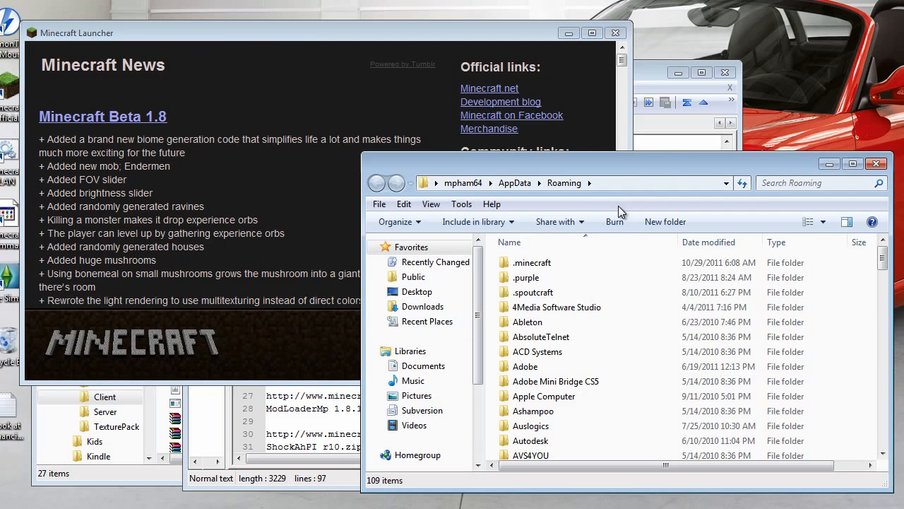
{"action": "left_click", "coordinate": [492, 30]}
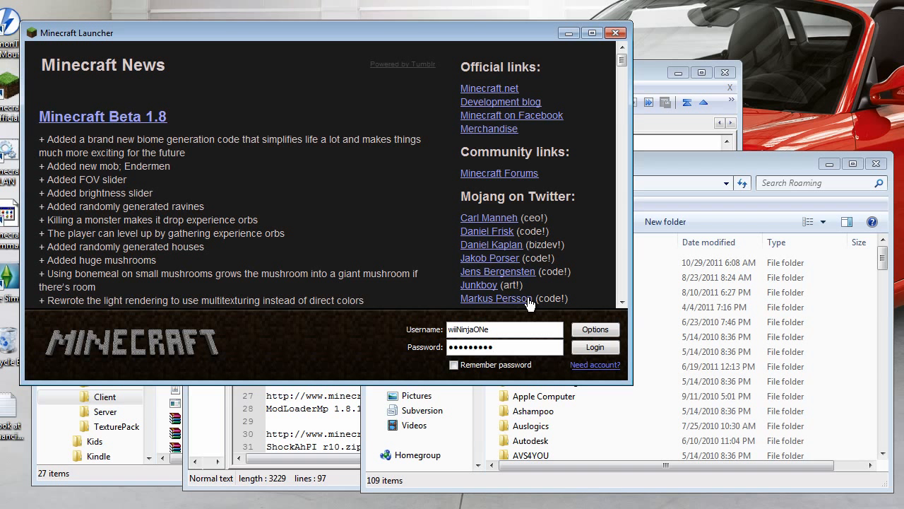
{"action": "left_click", "coordinate": [600, 349]}
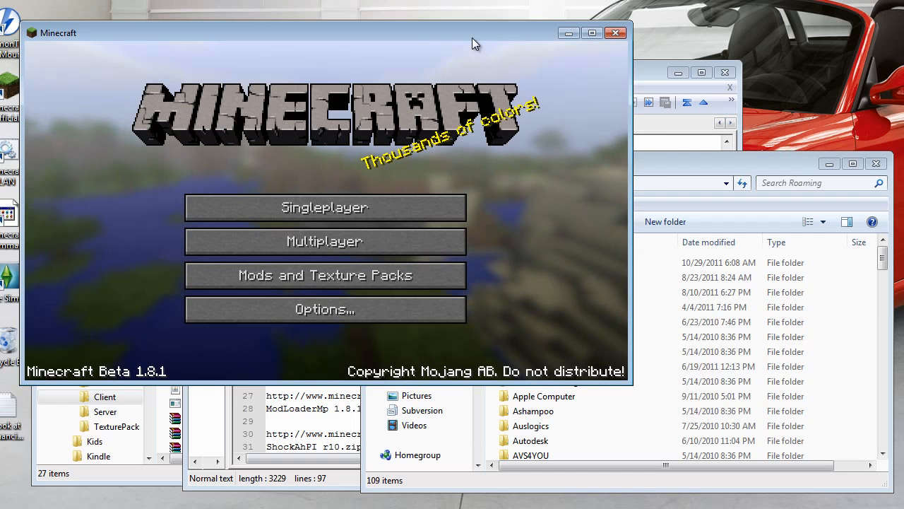
Step: Close the Minecraft game and open the bin folder inside .minecraft, with the Client folder window visible beside it
{"action": "left_click_drag", "start_coordinate": [472, 37], "coordinate": [504, 40]}
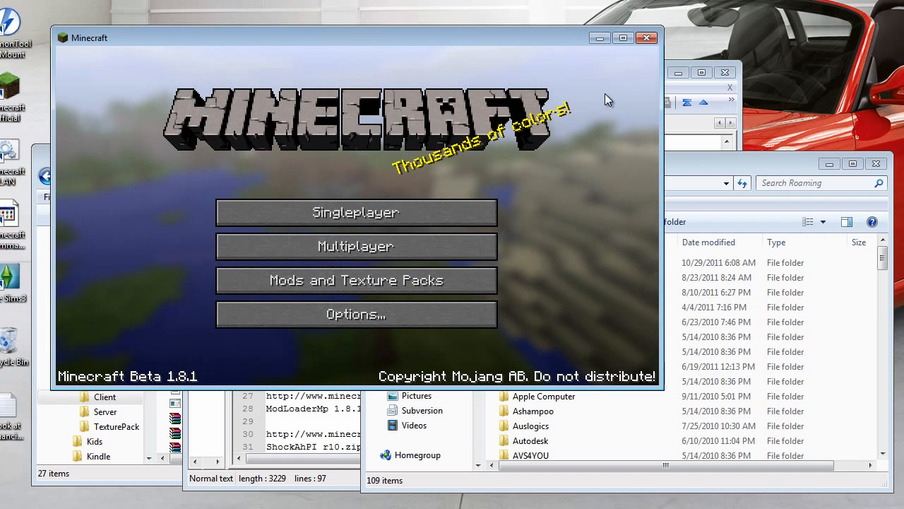
{"action": "left_click", "coordinate": [647, 38]}
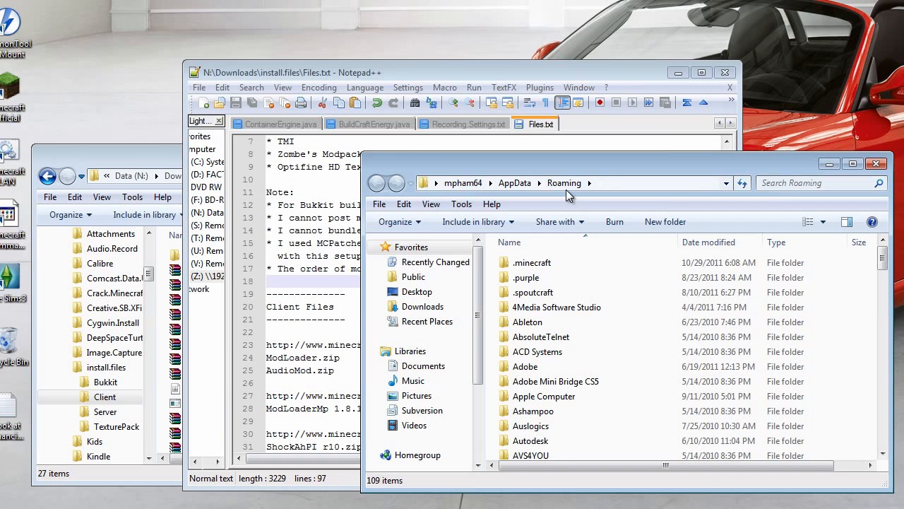
{"action": "left_click", "coordinate": [155, 173]}
{"action": "left_click", "coordinate": [635, 172]}
{"action": "left_click", "coordinate": [531, 265]}
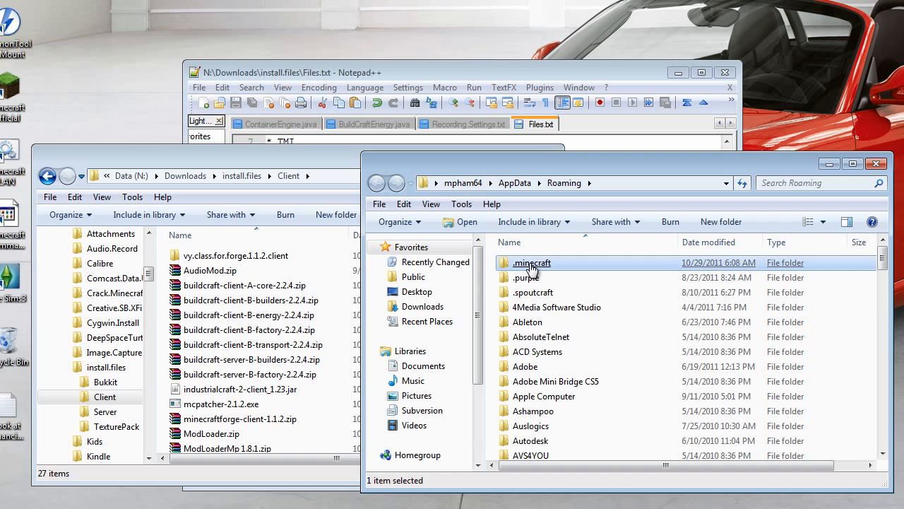
{"action": "double_click", "coordinate": [531, 265]}
{"action": "double_click", "coordinate": [521, 263]}
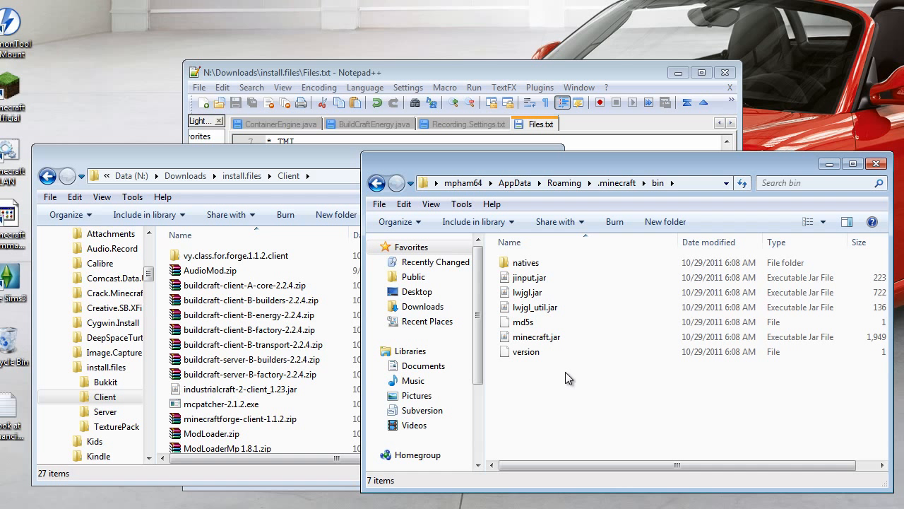
Step: Open minecraft.jar from the bin folder in WinRAR and place its resized window beside the Client folder's file list
{"action": "left_click", "coordinate": [528, 340]}
{"action": "right_click", "coordinate": [528, 342]}
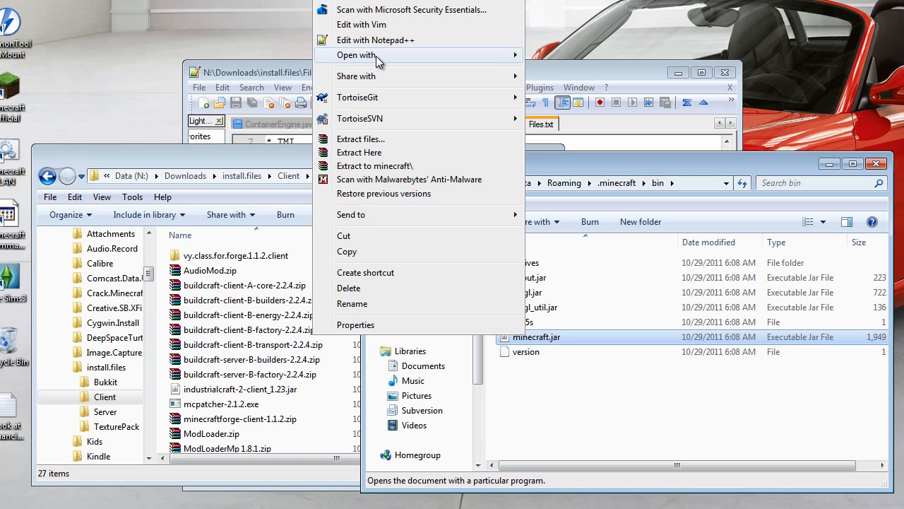
{"action": "mouse_move", "coordinate": [376, 56]}
{"action": "left_click", "coordinate": [213, 72]}
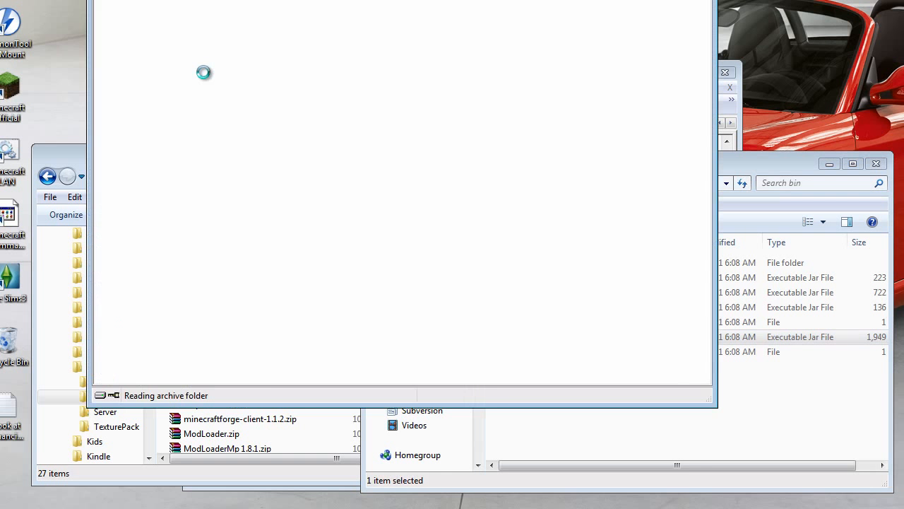
{"action": "left_click_drag", "start_coordinate": [717, 0], "coordinate": [552, 25]}
{"action": "left_click_drag", "start_coordinate": [428, 44], "coordinate": [761, 144]}
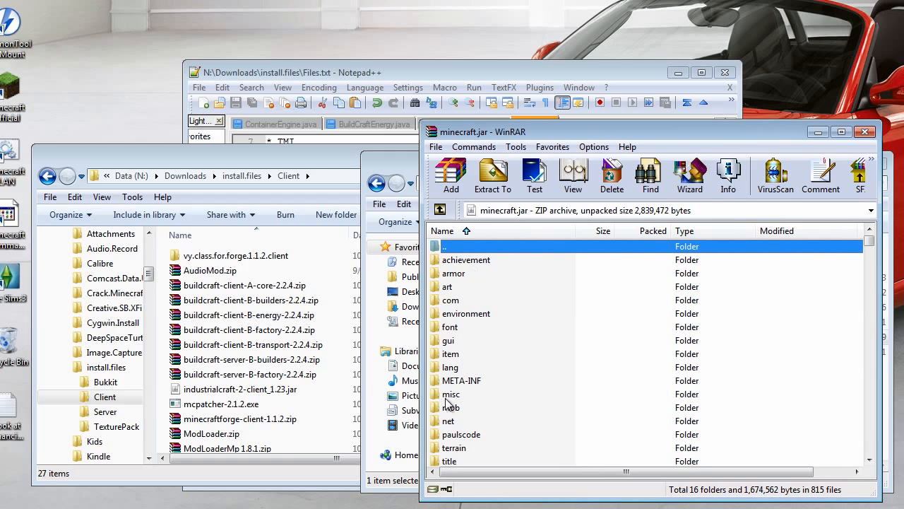
{"action": "mouse_move", "coordinate": [867, 242]}
{"action": "left_mouse_down"}
{"action": "mouse_move", "coordinate": [867, 286]}
{"action": "mouse_move", "coordinate": [867, 240]}
{"action": "left_mouse_up"}
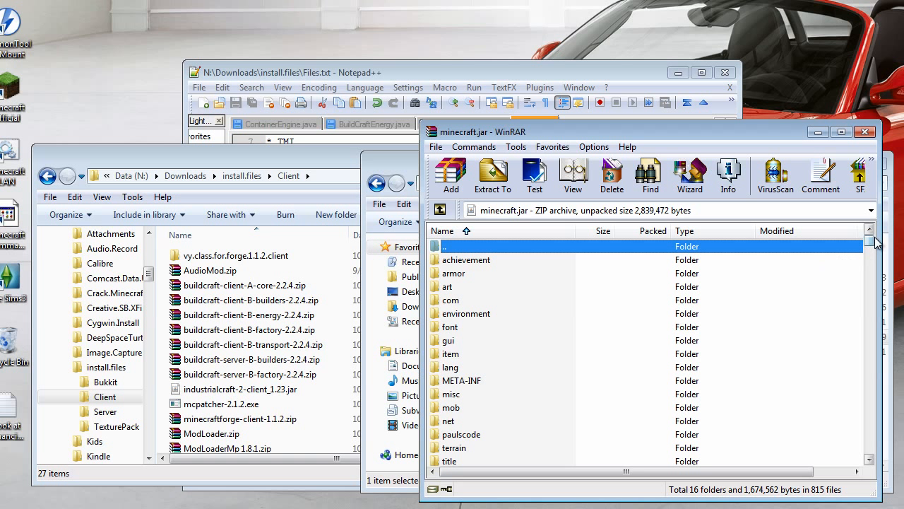
{"action": "left_click_drag", "start_coordinate": [874, 245], "coordinate": [856, 455]}
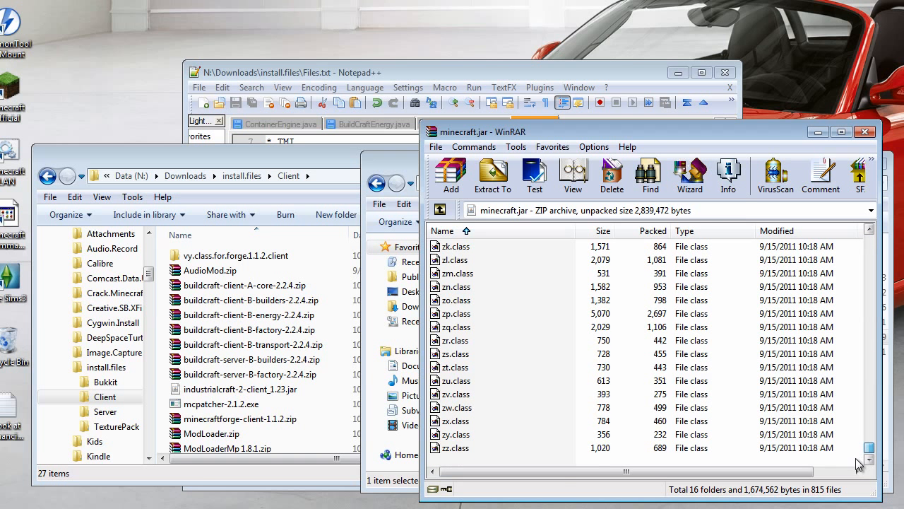
Step: Open ModLoader.zip from the Client folder and arrange its window so the minecraft.jar archive stays visible beside it
{"action": "left_click", "coordinate": [259, 160]}
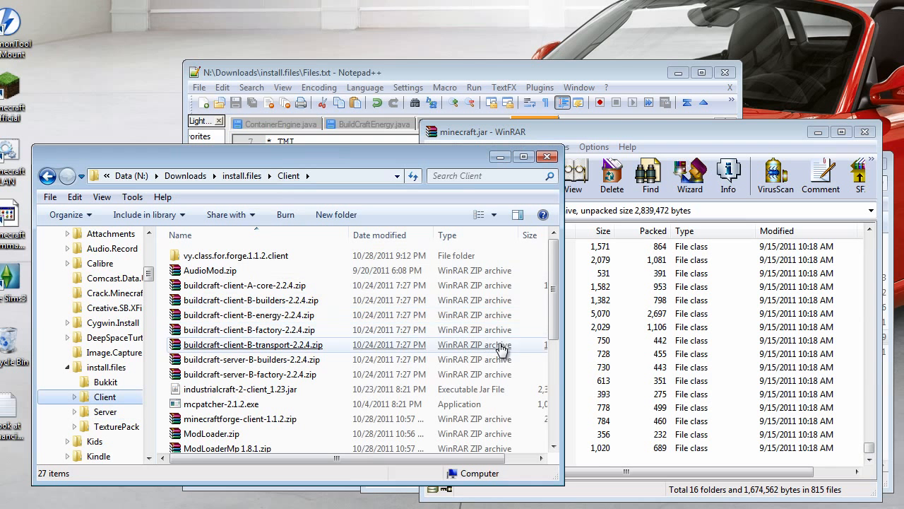
{"action": "left_click", "coordinate": [216, 435]}
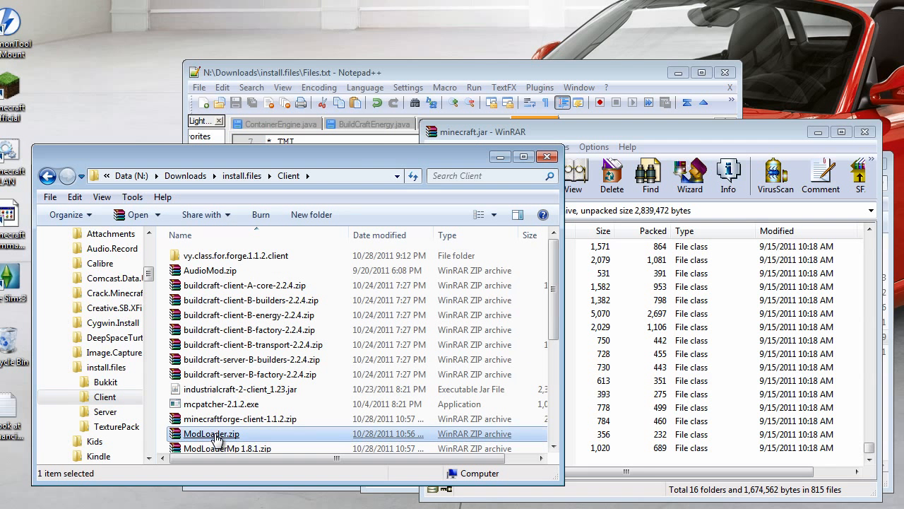
{"action": "double_click", "coordinate": [215, 435]}
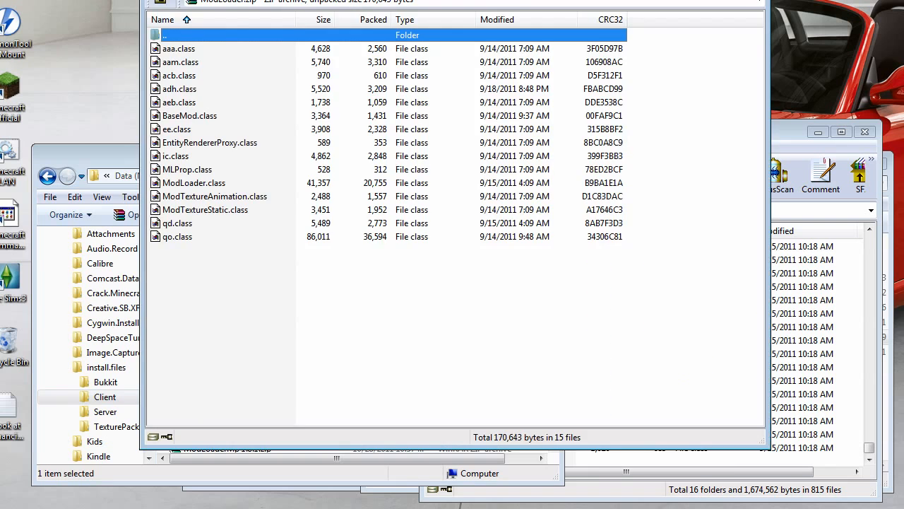
{"action": "left_click_drag", "start_coordinate": [307, 0], "coordinate": [167, 35]}
{"action": "left_click_drag", "start_coordinate": [626, 21], "coordinate": [536, 142]}
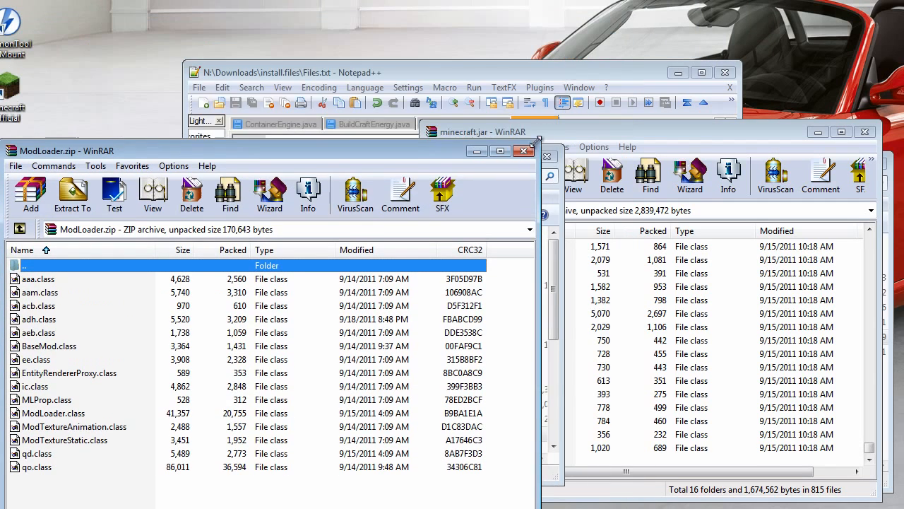
{"action": "left_click_drag", "start_coordinate": [412, 155], "coordinate": [438, 71]}
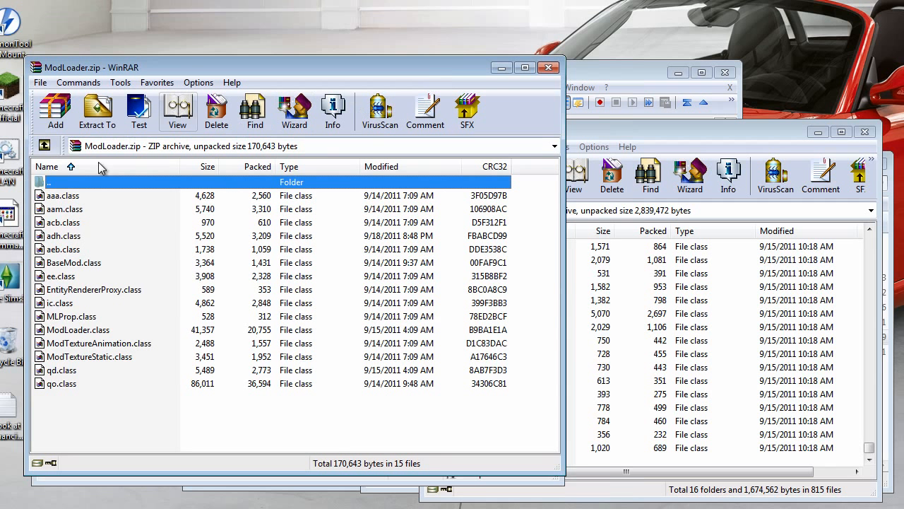
{"action": "left_click", "coordinate": [631, 137]}
{"action": "left_click", "coordinate": [407, 72]}
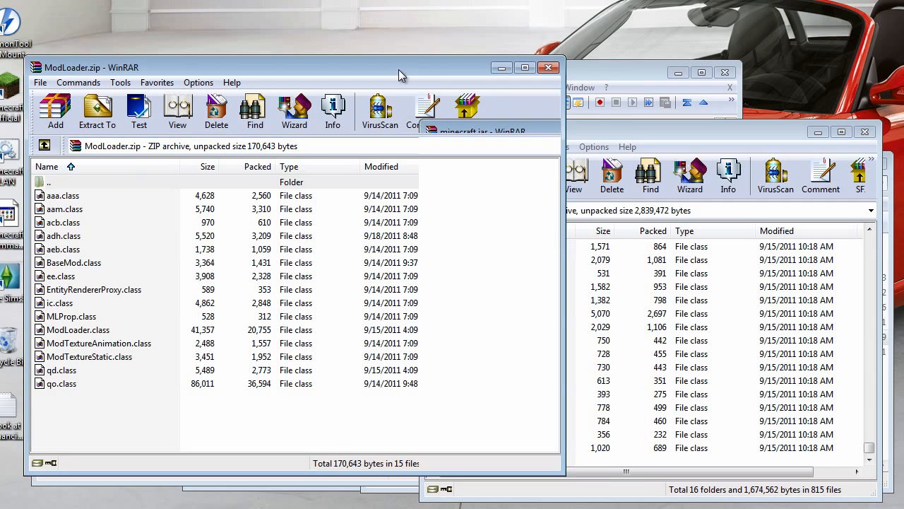
Step: Add all class files from ModLoader.zip, aaa.class through qo.class, to the minecraft.jar archive and close ModLoader.zip
{"action": "left_click", "coordinate": [54, 197]}
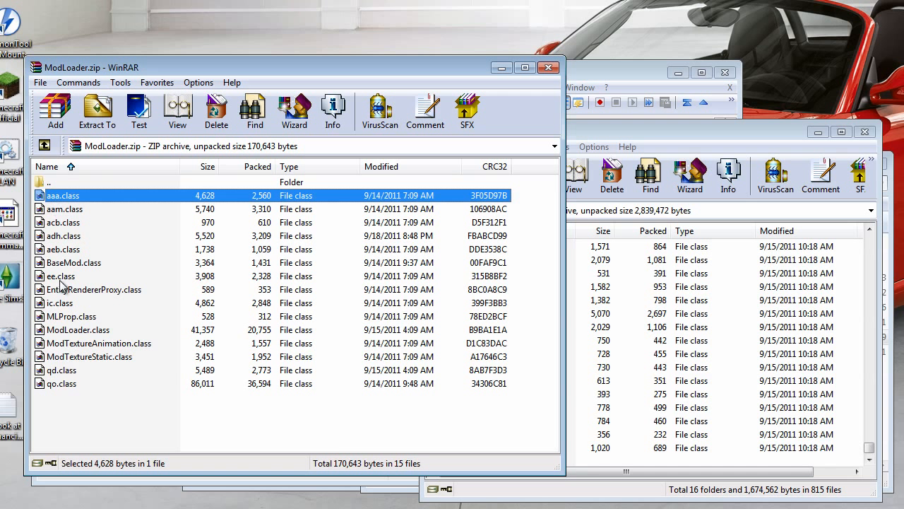
{"action": "left_click", "coordinate": [61, 386], "text": "shift"}
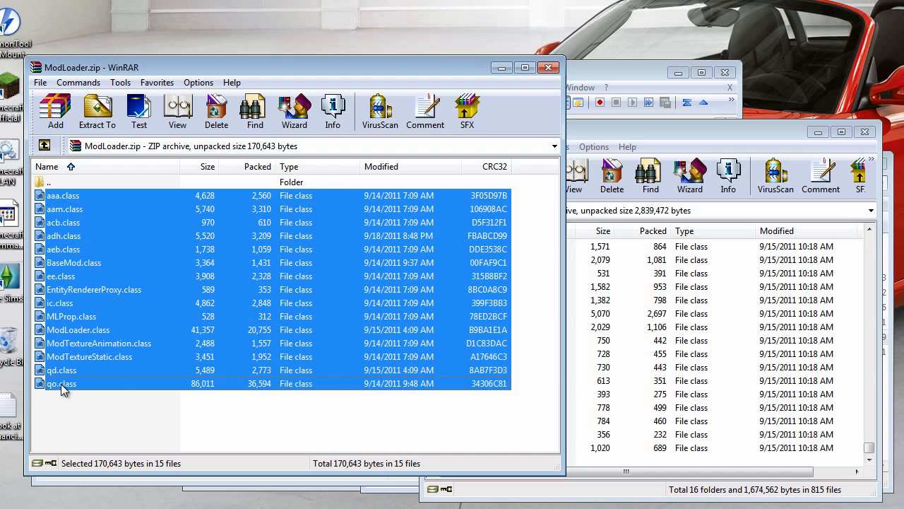
{"action": "left_click_drag", "start_coordinate": [58, 383], "coordinate": [640, 452]}
{"action": "left_click", "coordinate": [644, 434]}
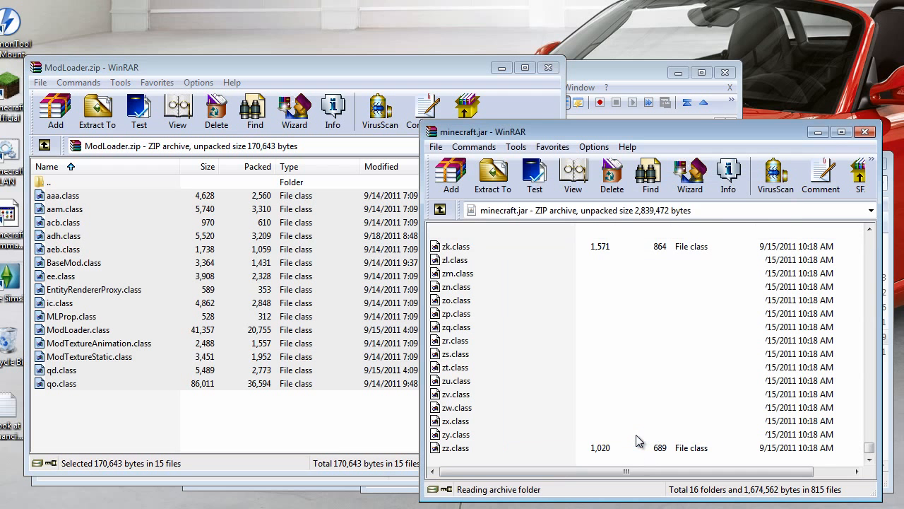
{"action": "left_click", "coordinate": [442, 64]}
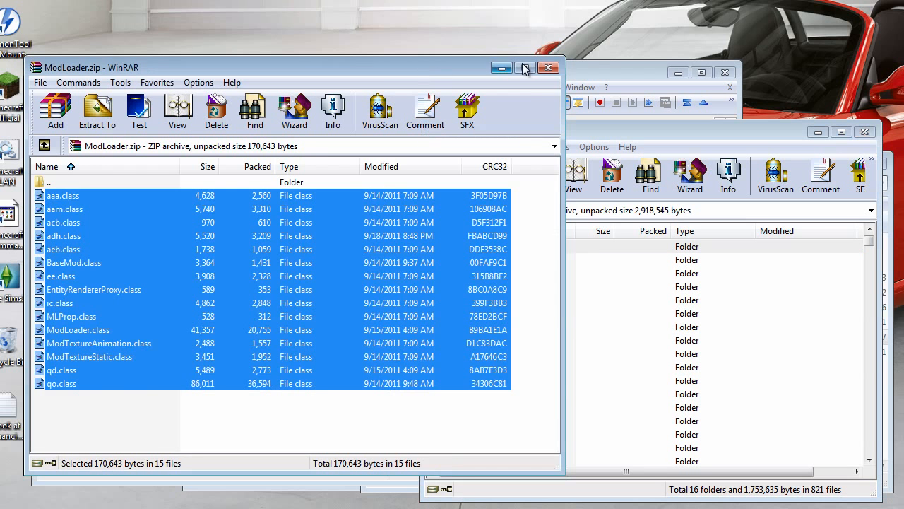
{"action": "left_click", "coordinate": [548, 67]}
Step: Open ModLoaderMp 1.8.1.zip from the Client folder
{"action": "left_click", "coordinate": [252, 149]}
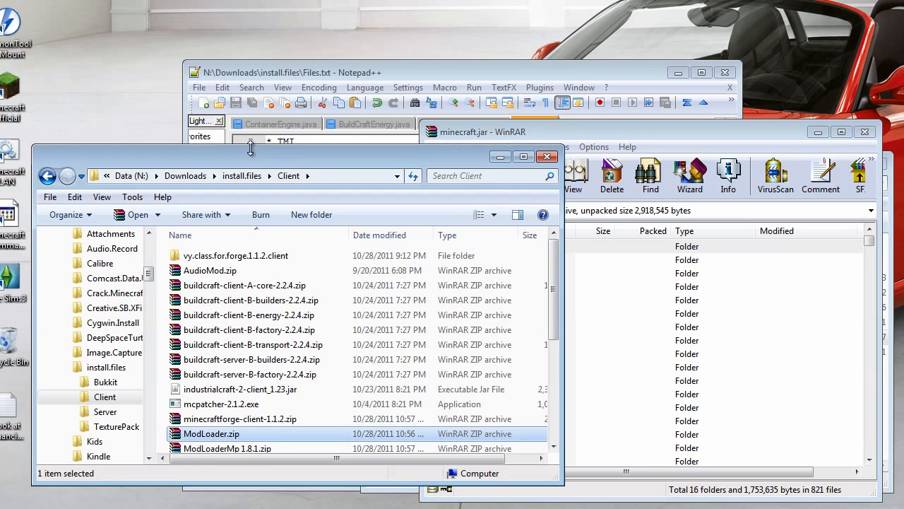
{"action": "left_click", "coordinate": [241, 449]}
{"action": "double_click", "coordinate": [241, 449]}
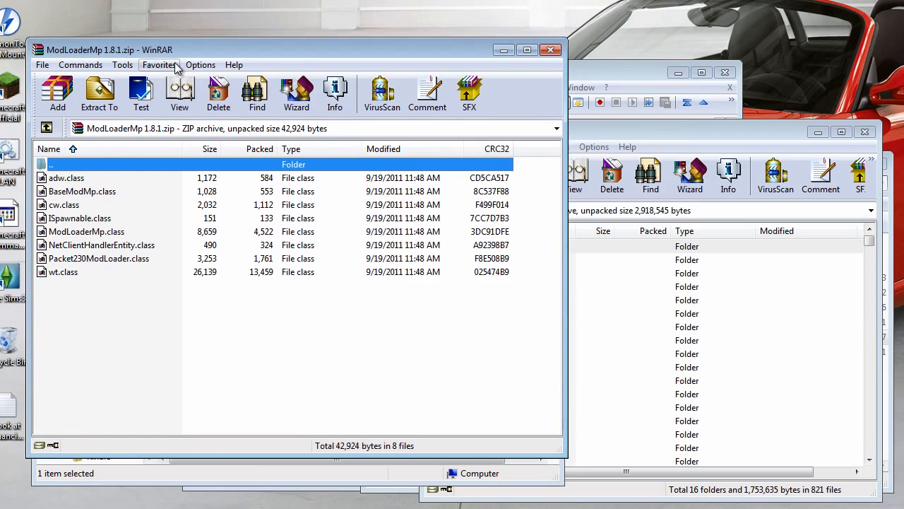
Step: Add all class files from ModLoaderMp 1.8.1.zip, adw.class through wt.class, to minecraft.jar in add and replace mode, and close ModLoaderMp 1.8.1.zip
{"action": "left_click", "coordinate": [64, 178]}
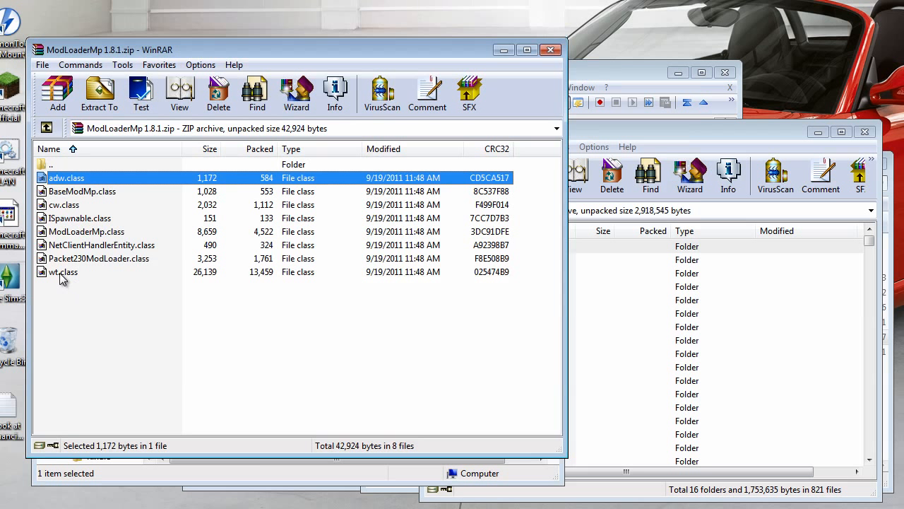
{"action": "left_click", "coordinate": [60, 274], "text": "shift"}
{"action": "left_click_drag", "start_coordinate": [60, 274], "coordinate": [349, 303]}
{"action": "left_click", "coordinate": [710, 135]}
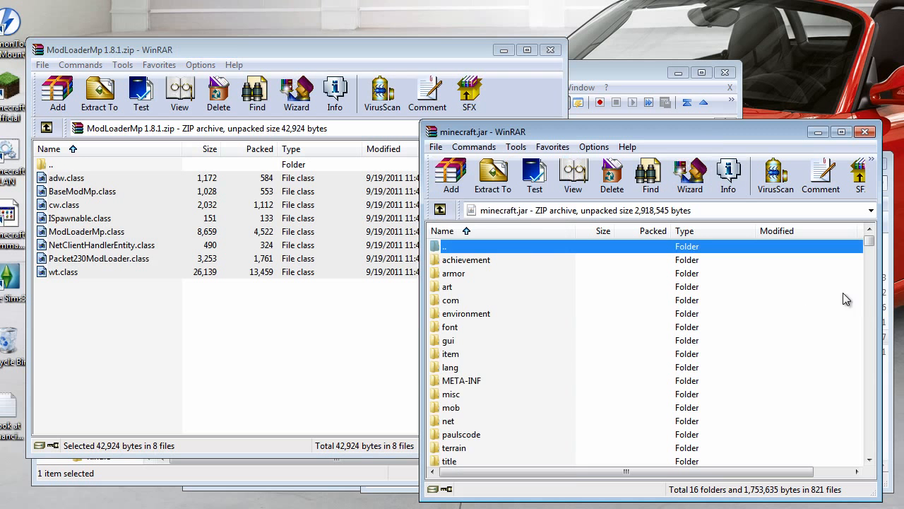
{"action": "left_click_drag", "start_coordinate": [869, 241], "coordinate": [869, 456]}
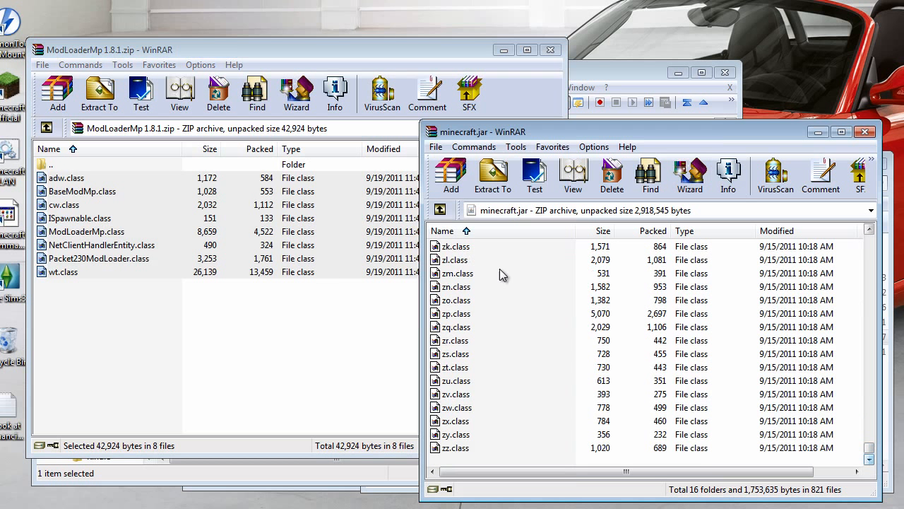
{"action": "left_click", "coordinate": [214, 354]}
{"action": "left_click", "coordinate": [67, 181]}
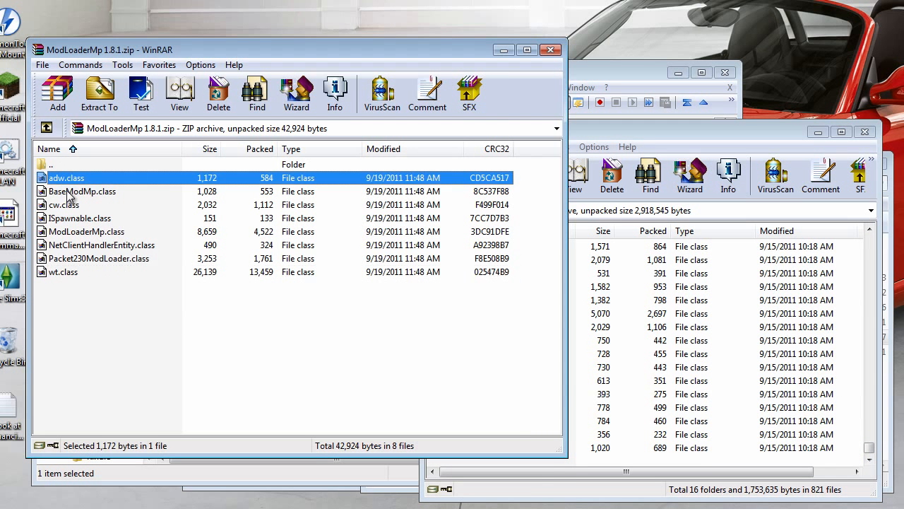
{"action": "left_click", "coordinate": [69, 274], "text": "shift"}
{"action": "left_click_drag", "start_coordinate": [69, 274], "coordinate": [731, 452]}
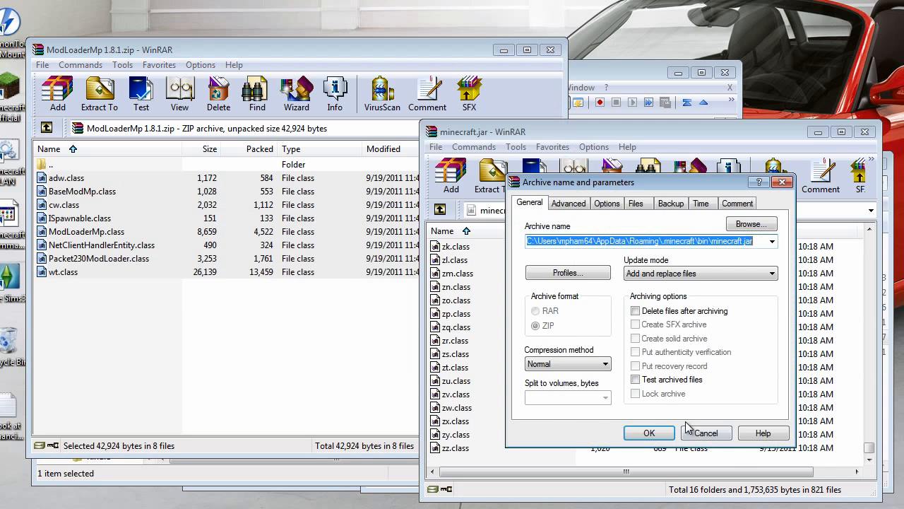
{"action": "left_click", "coordinate": [643, 431]}
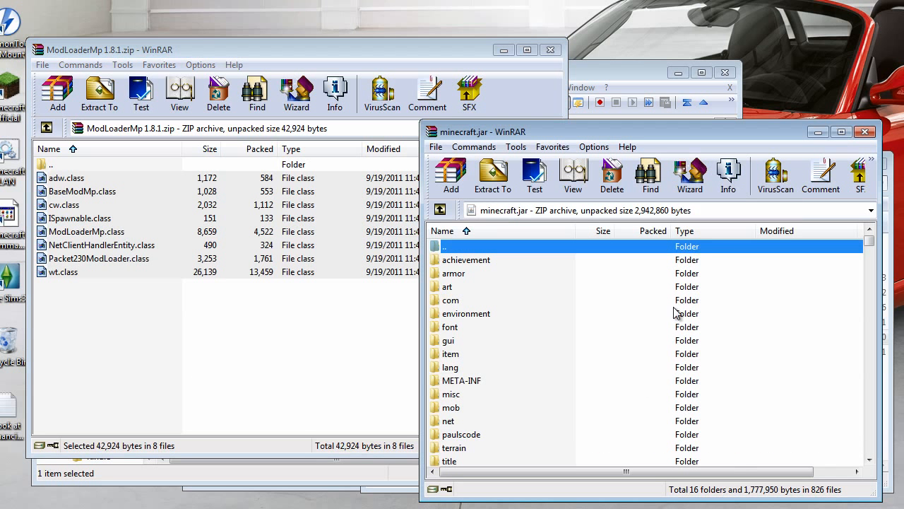
{"action": "left_click_drag", "start_coordinate": [870, 245], "coordinate": [869, 448]}
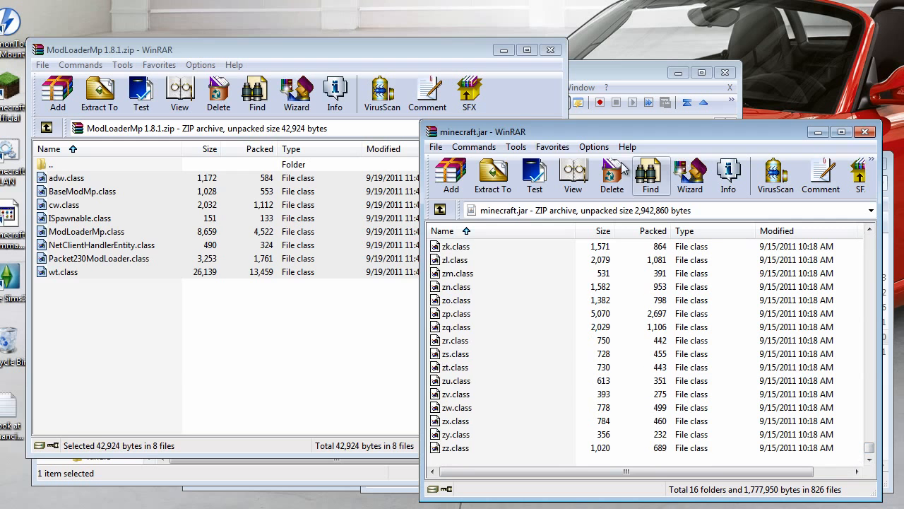
{"action": "left_click", "coordinate": [474, 49]}
{"action": "left_click", "coordinate": [542, 53]}
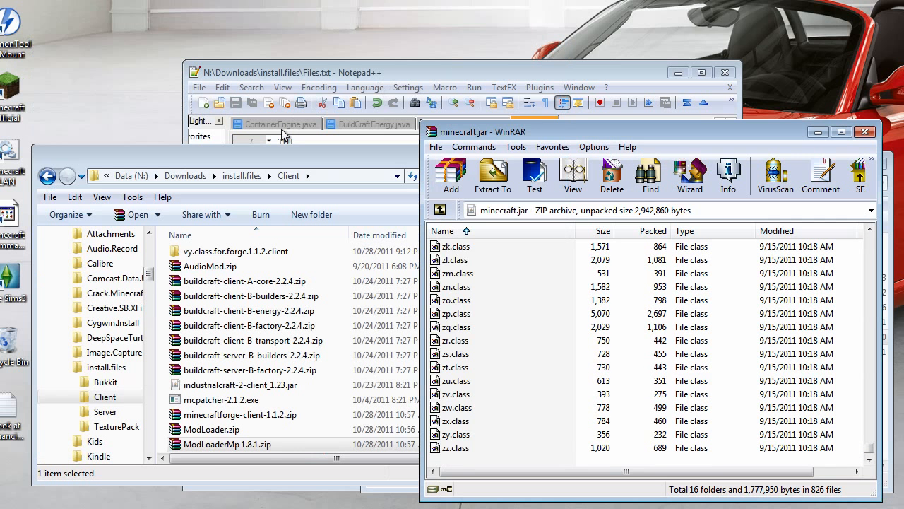
Step: Open minecraftforge-client-1.1.2.zip from the Client folder and arrange its window so minecraft.jar stays visible beside it
{"action": "left_click", "coordinate": [270, 154]}
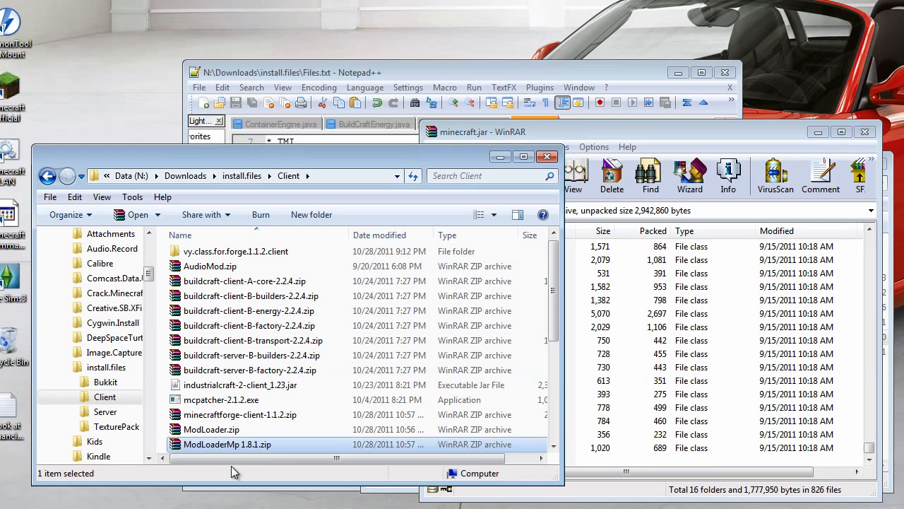
{"action": "left_click", "coordinate": [227, 418]}
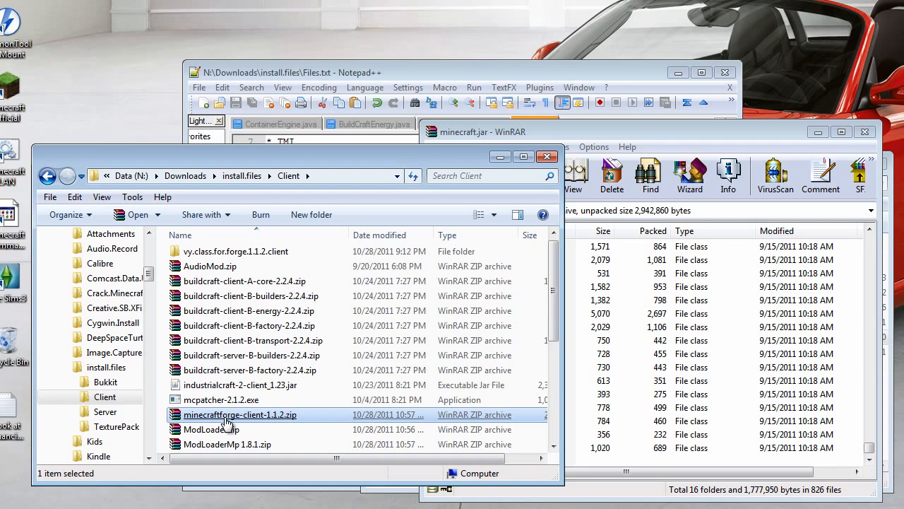
{"action": "double_click", "coordinate": [226, 418]}
{"action": "left_click_drag", "start_coordinate": [346, 0], "coordinate": [357, 81]}
Step: Add the forge folder and all class files from minecraftforge-client-1.1.2.zip to minecraft.jar in add and replace mode, and close the Forge archive
{"action": "left_click", "coordinate": [36, 210]}
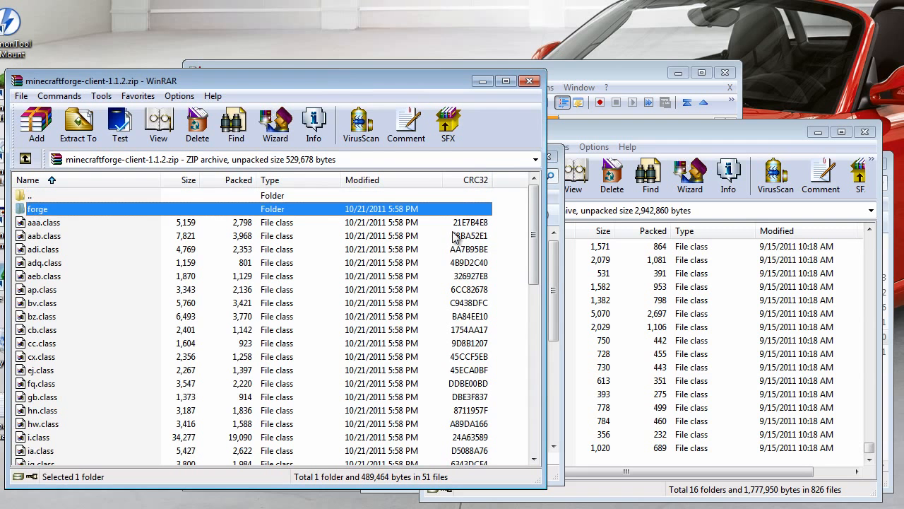
{"action": "left_click_drag", "start_coordinate": [535, 263], "coordinate": [530, 401]}
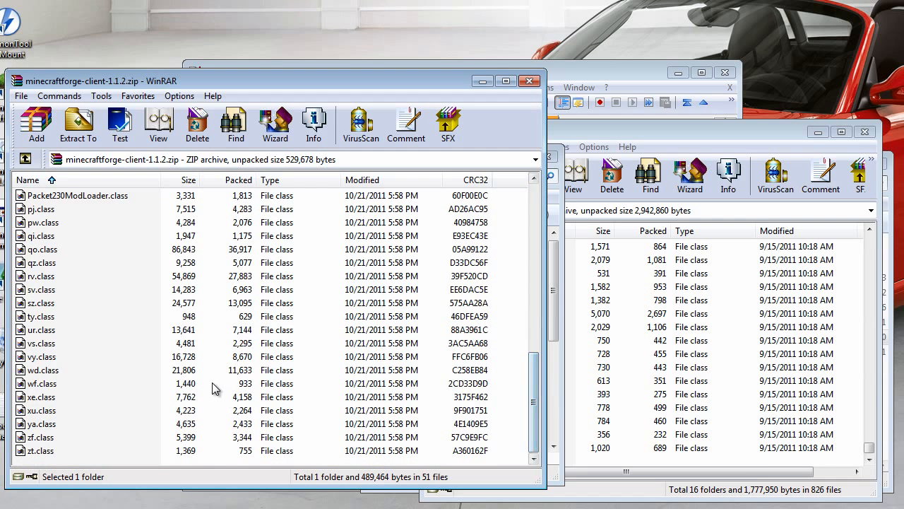
{"action": "left_click", "coordinate": [33, 450], "text": "shift"}
{"action": "left_click_drag", "start_coordinate": [33, 452], "coordinate": [758, 459]}
{"action": "left_click", "coordinate": [649, 433]}
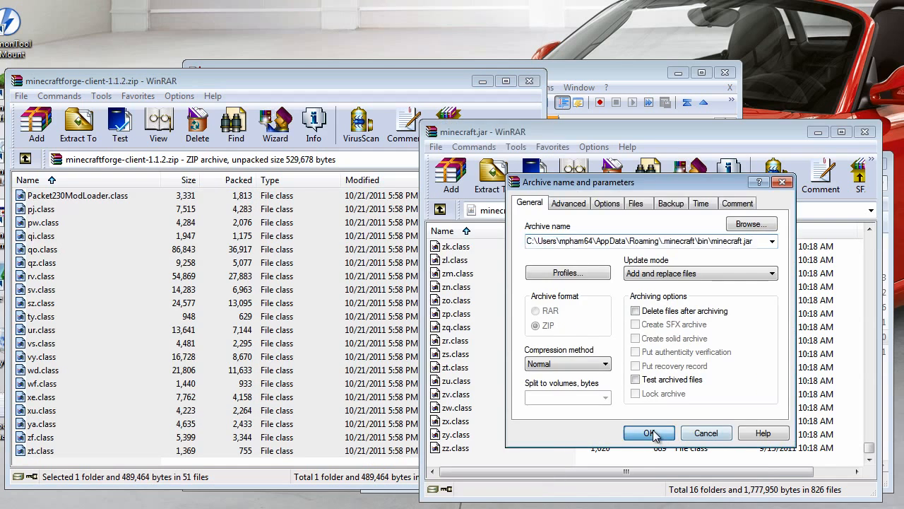
{"action": "left_click", "coordinate": [429, 88]}
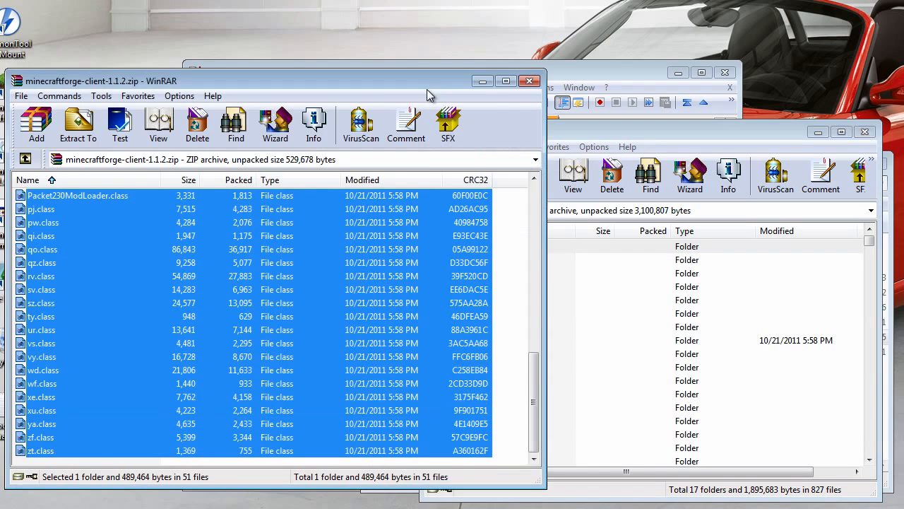
{"action": "left_click", "coordinate": [529, 81]}
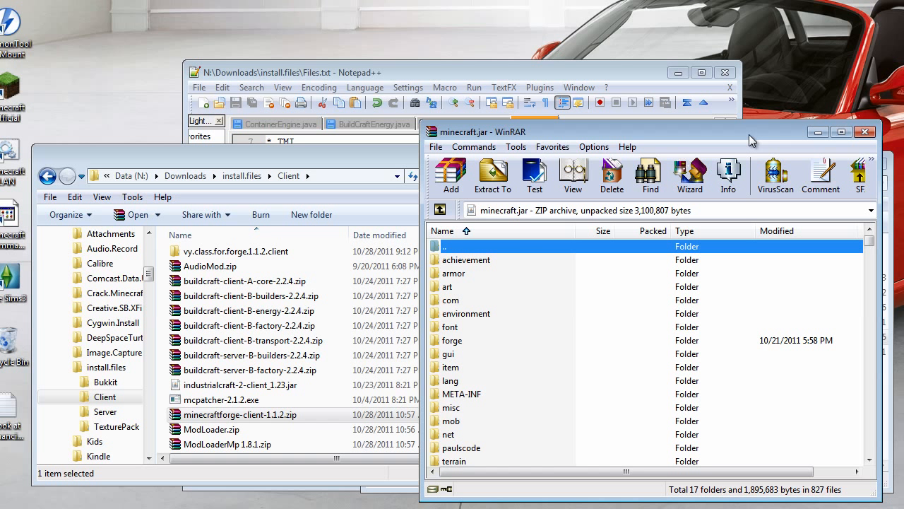
Step: Locate the META-INF folder in minecraft.jar and close the archive without deleting it
{"action": "left_click_drag", "start_coordinate": [749, 134], "coordinate": [746, 123]}
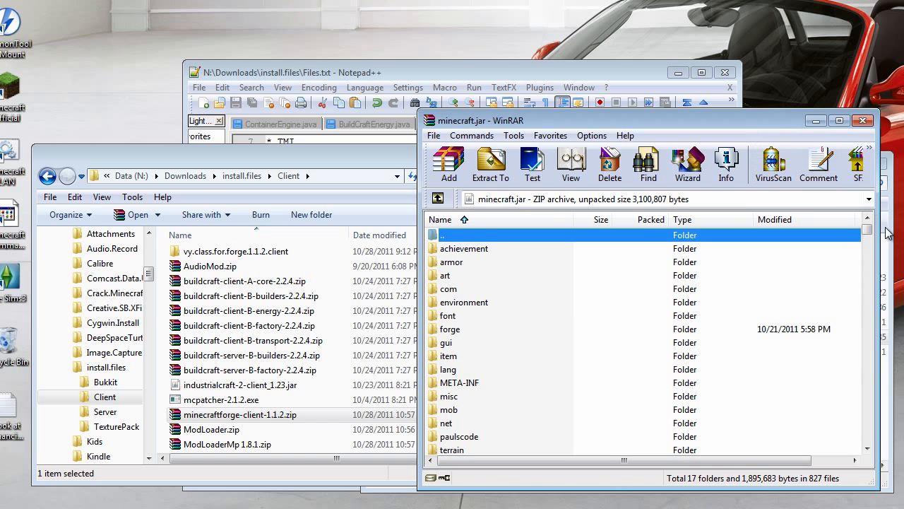
{"action": "left_click", "coordinate": [459, 383]}
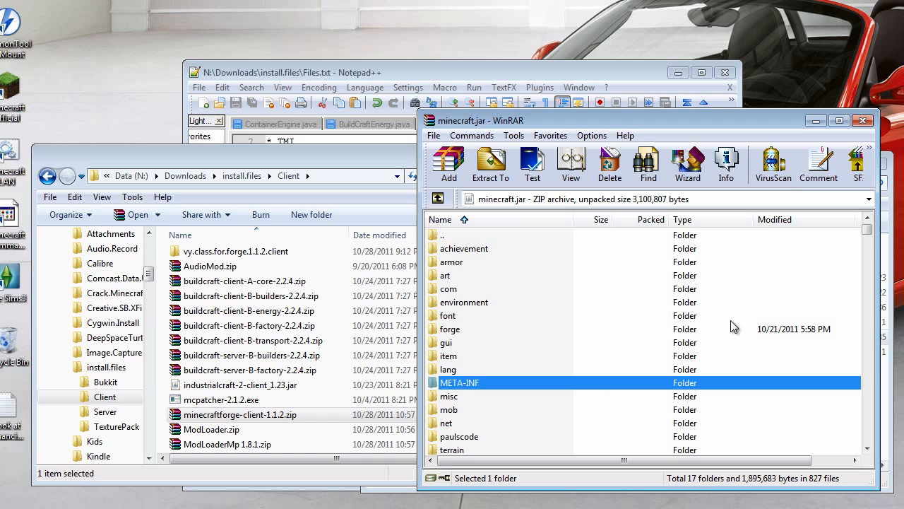
{"action": "left_click", "coordinate": [863, 122]}
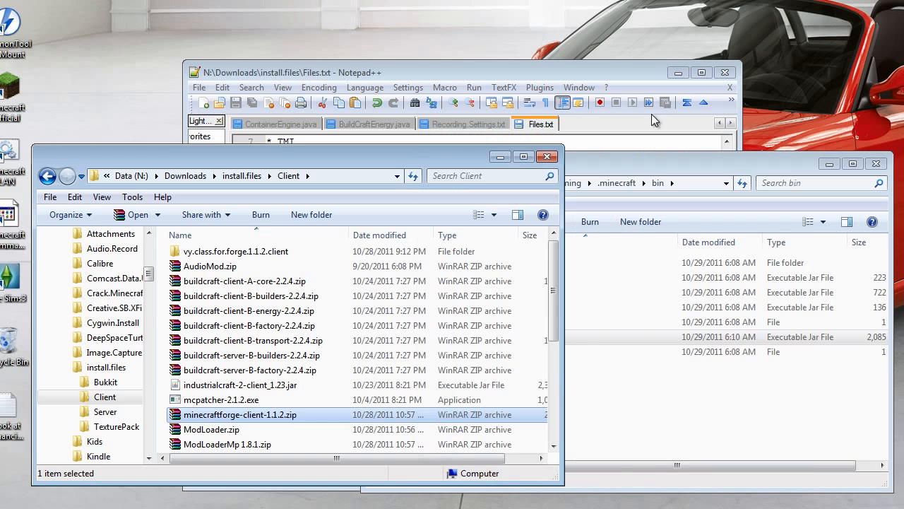
Step: Test-launch Minecraft with META-INF still in minecraft.jar, log in with the saved account, and close the game
{"action": "left_click", "coordinate": [87, 92]}
{"action": "left_click", "coordinate": [15, 96]}
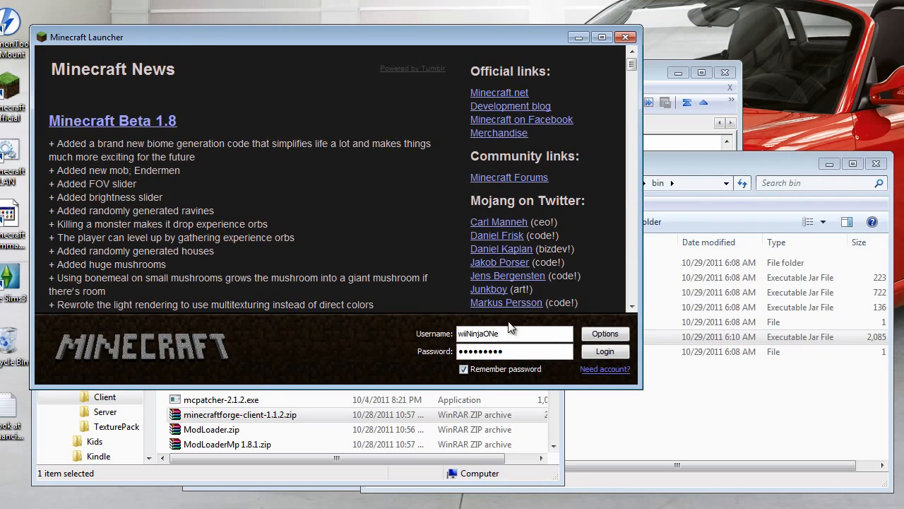
{"action": "left_click", "coordinate": [597, 353]}
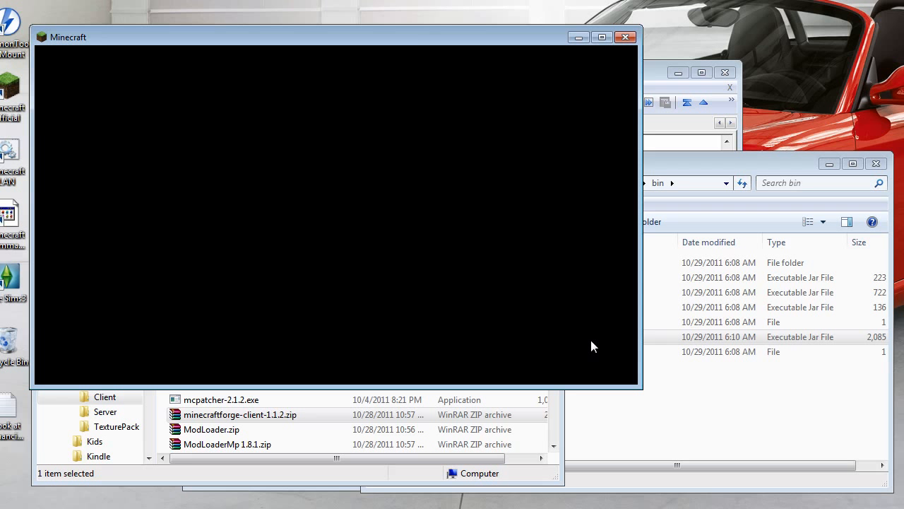
{"action": "left_click_drag", "start_coordinate": [386, 37], "coordinate": [432, 42]}
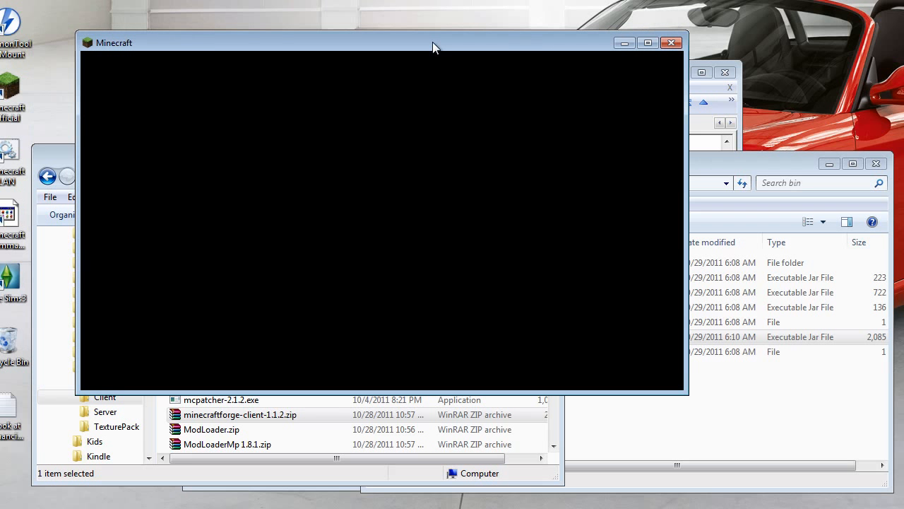
{"action": "left_click", "coordinate": [672, 42]}
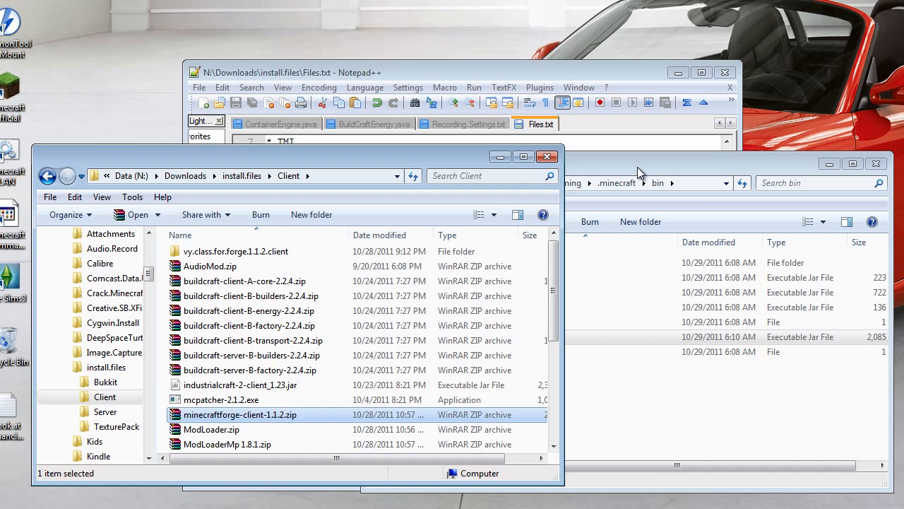
Step: Reopen minecraft.jar from the .minecraft bin folder with WinRAR archiver
{"action": "left_click", "coordinate": [637, 167]}
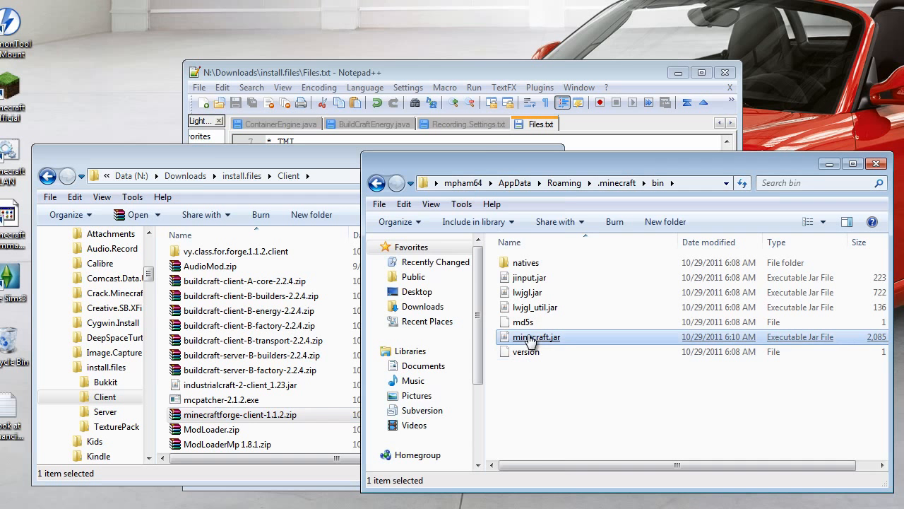
{"action": "right_click", "coordinate": [530, 338]}
{"action": "mouse_move", "coordinate": [370, 52]}
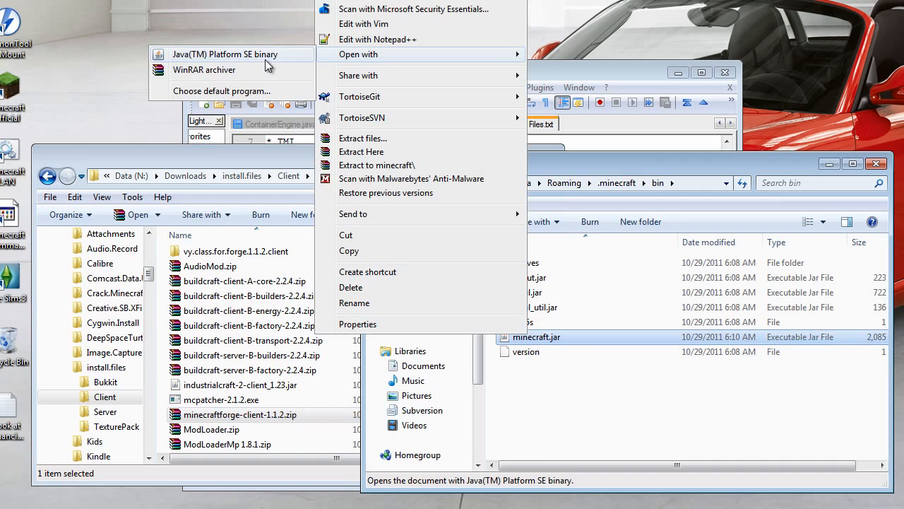
{"action": "left_click", "coordinate": [217, 70]}
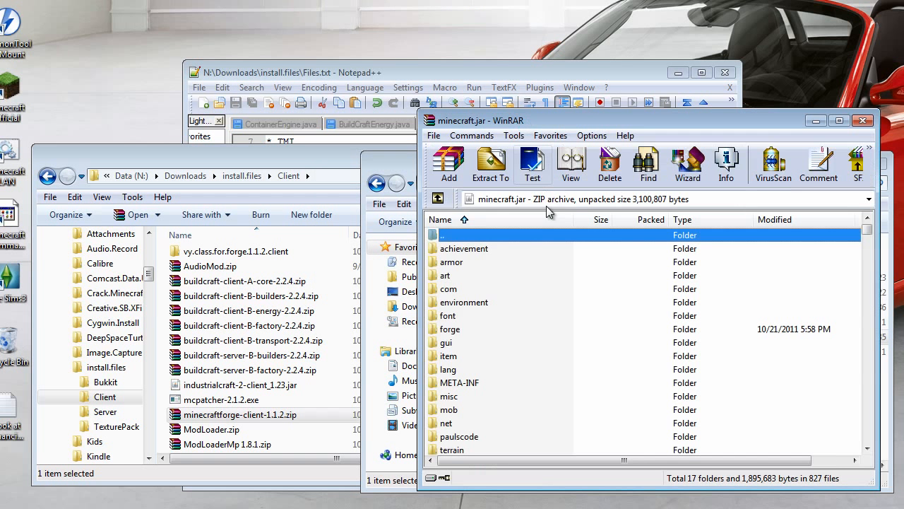
Step: Delete the META-INF folder from minecraft.jar and close the archive
{"action": "left_click", "coordinate": [465, 383]}
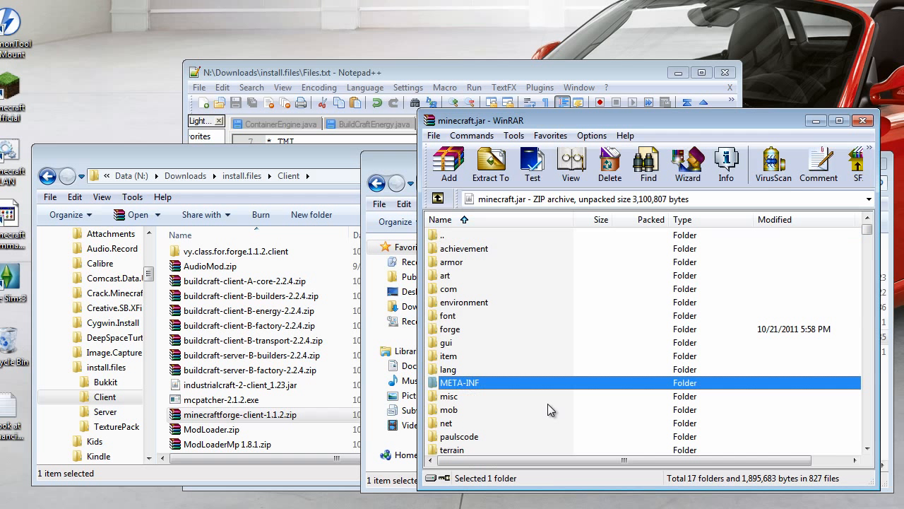
{"action": "right_click", "coordinate": [468, 390]}
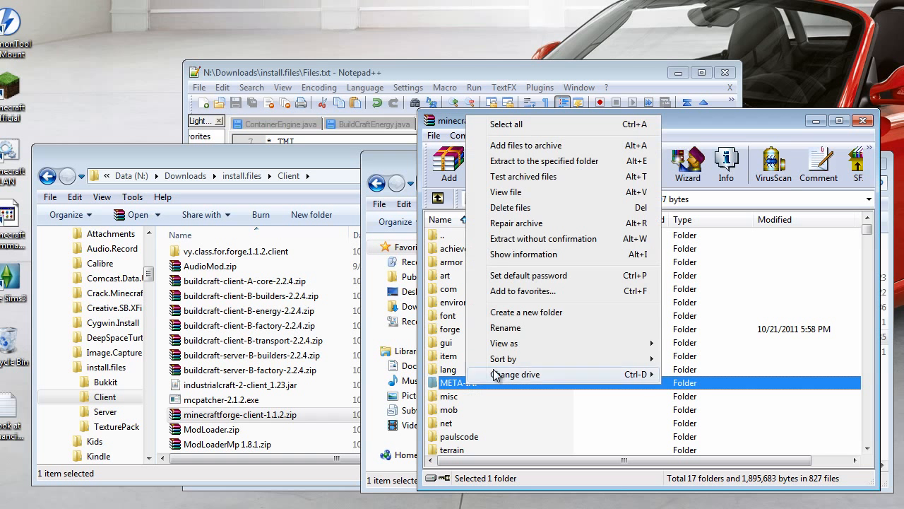
{"action": "left_click", "coordinate": [531, 210]}
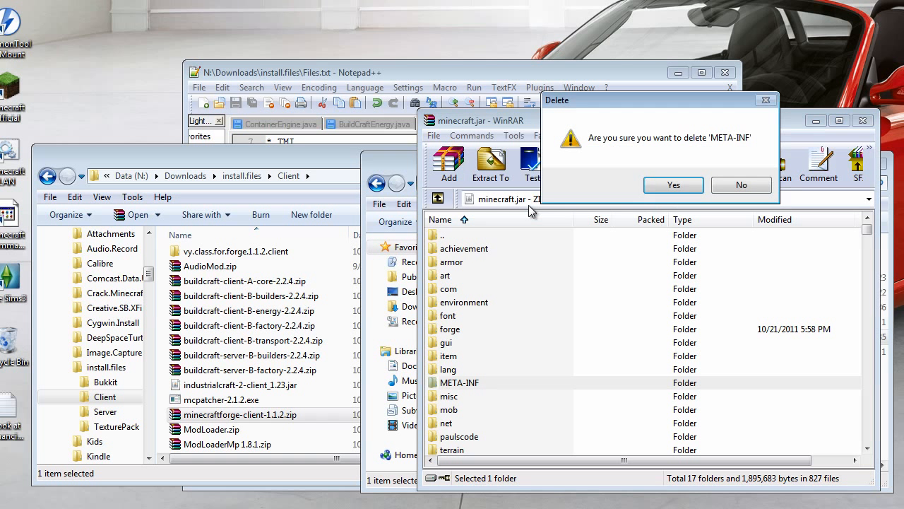
{"action": "left_click", "coordinate": [673, 184]}
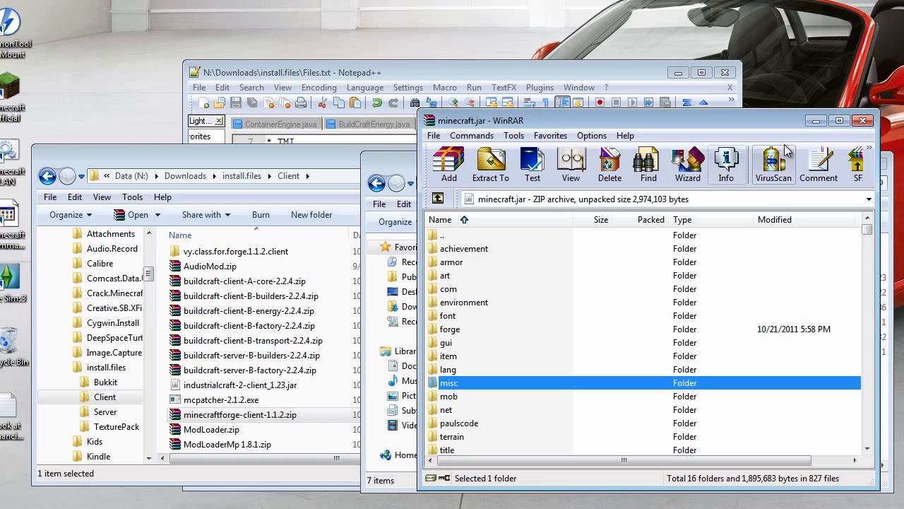
{"action": "left_click", "coordinate": [862, 121]}
Step: Launch Minecraft, log in with the saved account, and enlarge the game window
{"action": "left_click", "coordinate": [15, 96]}
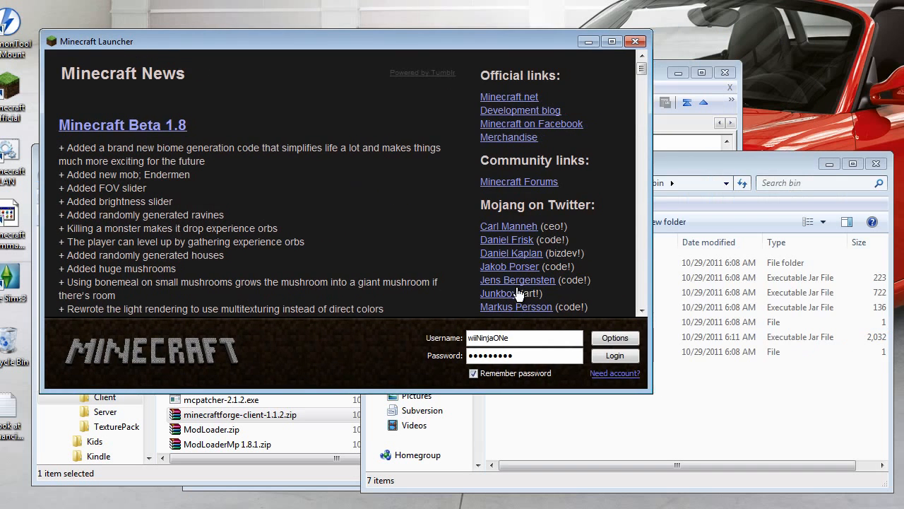
{"action": "left_click", "coordinate": [612, 356]}
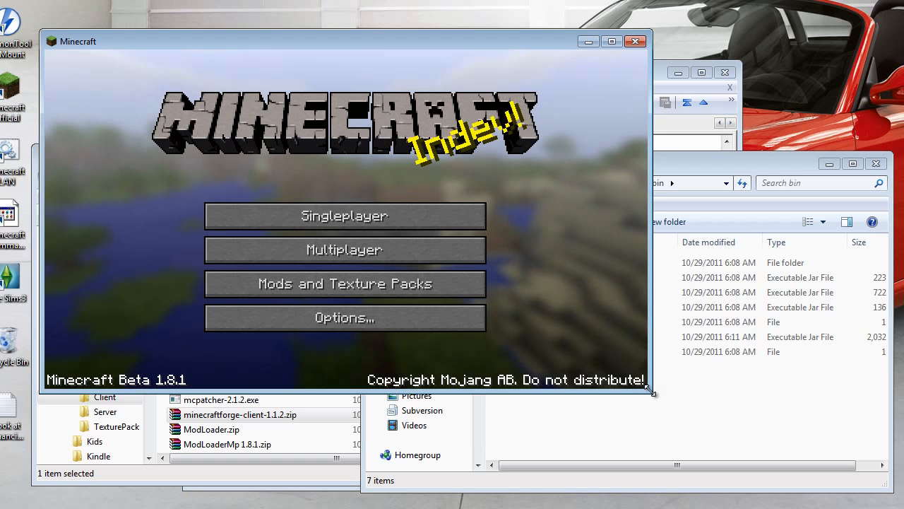
{"action": "left_click_drag", "start_coordinate": [649, 389], "coordinate": [753, 444]}
Step: Create a singleplayer world named New World in Survival mode
{"action": "left_click", "coordinate": [372, 239]}
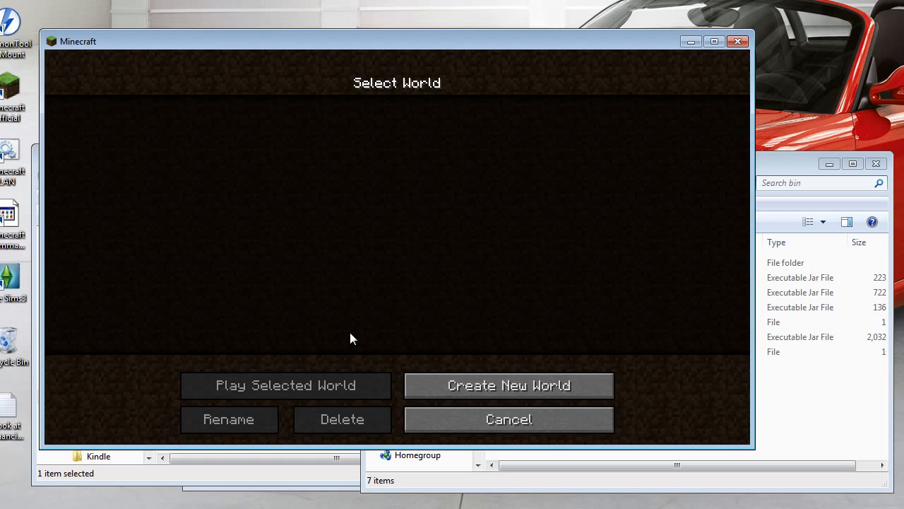
{"action": "left_click", "coordinate": [495, 387]}
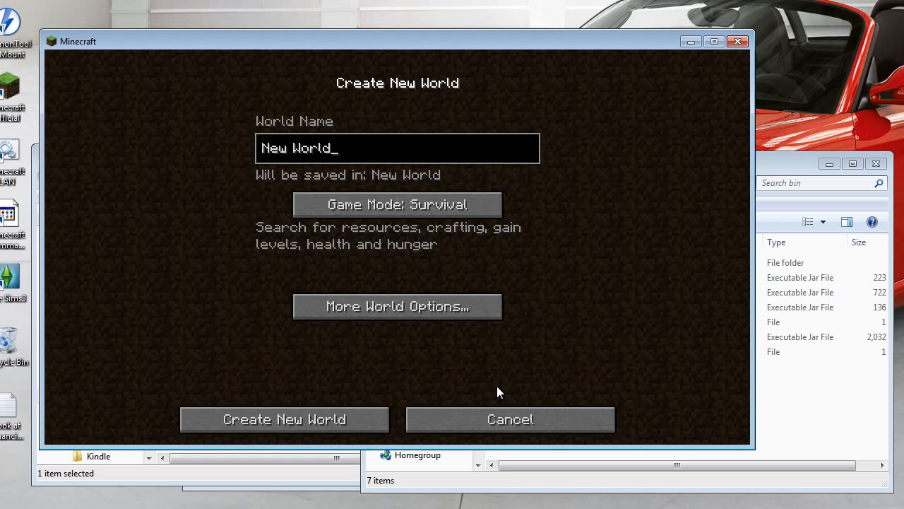
{"action": "left_click", "coordinate": [283, 418]}
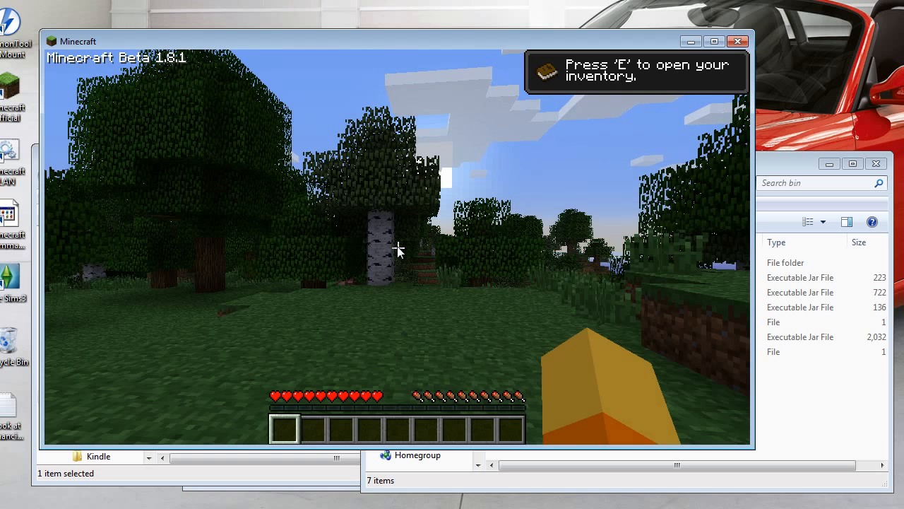
Step: Rebind the Inventory control to I in the game options and return to the game
{"action": "key", "text": "Escape"}
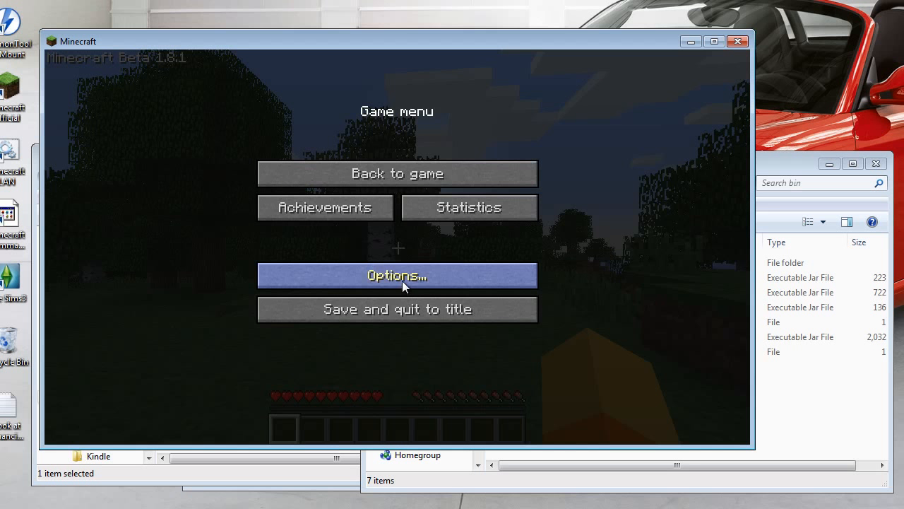
{"action": "left_click", "coordinate": [402, 280]}
{"action": "left_click", "coordinate": [383, 322]}
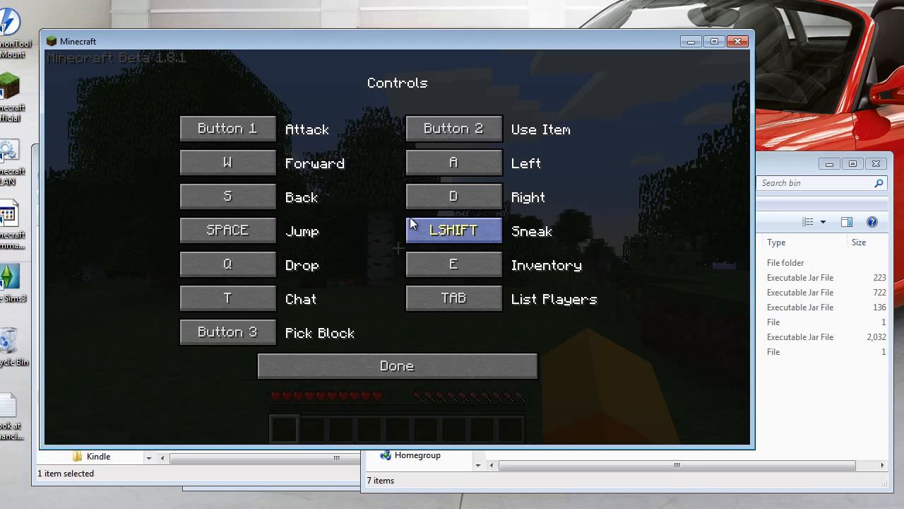
{"action": "left_click", "coordinate": [459, 265]}
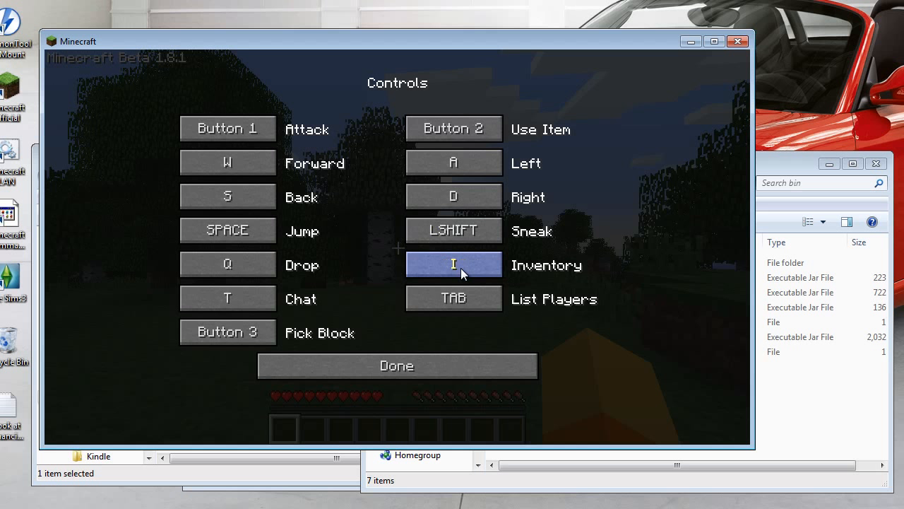
{"action": "left_click", "coordinate": [436, 359]}
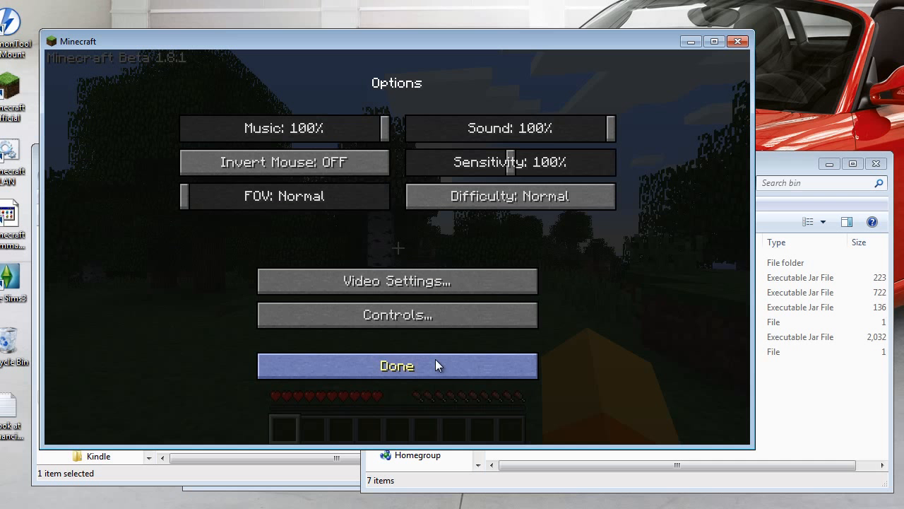
{"action": "left_click", "coordinate": [435, 359]}
{"action": "left_click", "coordinate": [428, 177]}
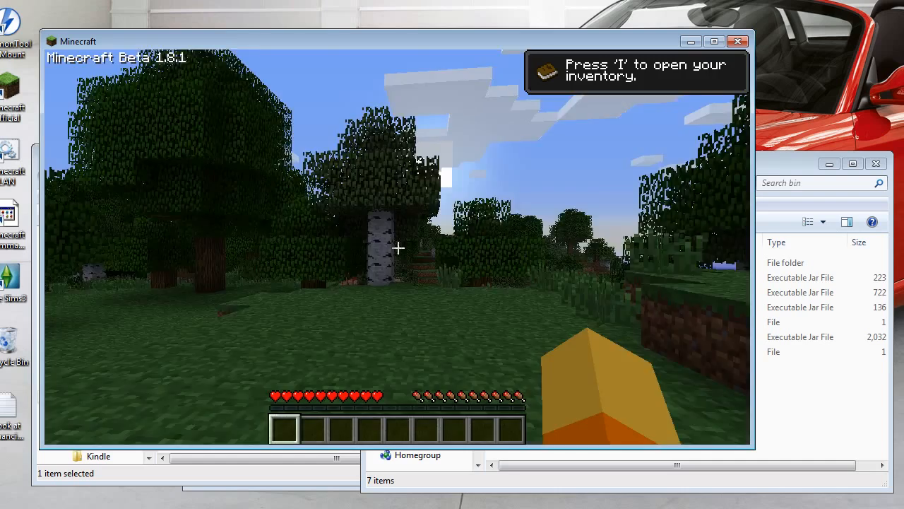
Step: Test the inventory key by opening and closing the inventory, save and quit the world, and close Minecraft
{"action": "key", "text": "i"}
{"action": "key", "text": "i"}
{"action": "key", "text": "Escape"}
{"action": "left_click", "coordinate": [388, 308]}
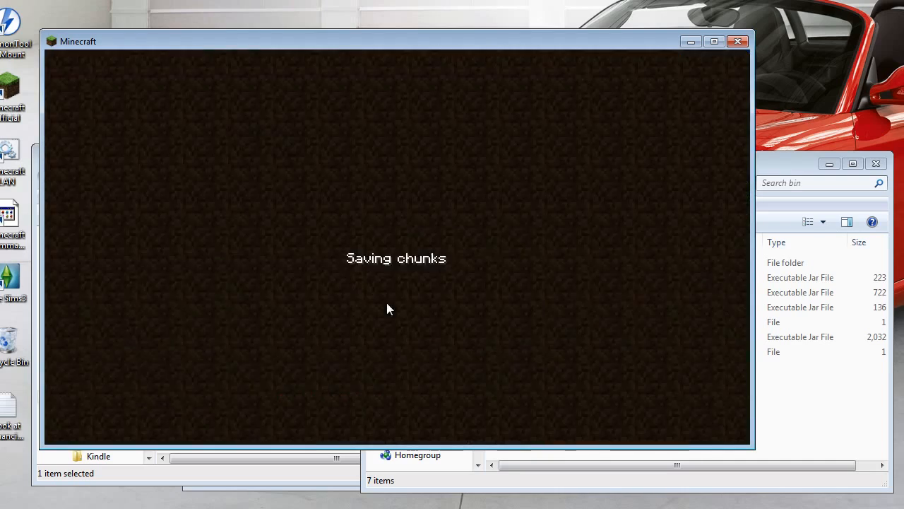
{"action": "left_click", "coordinate": [738, 41]}
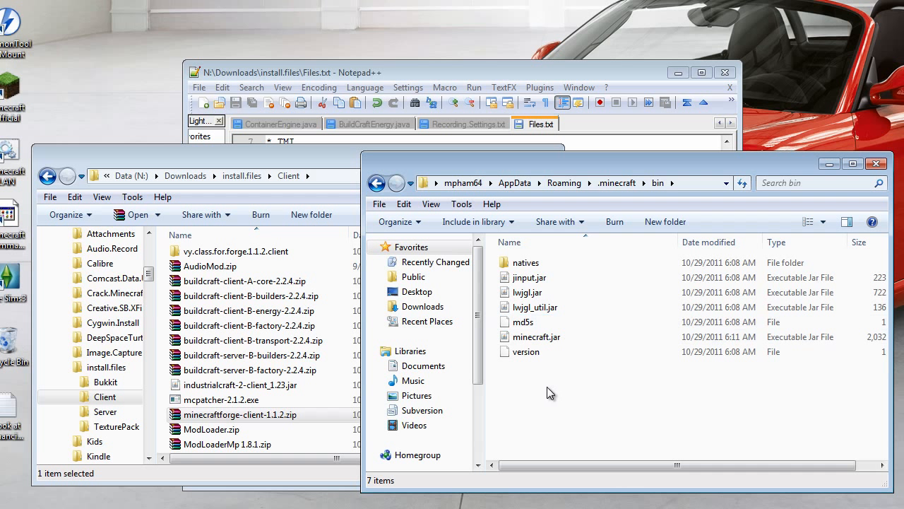
Step: Make a backup copy of minecraft.jar in the same bin folder
{"action": "left_click", "coordinate": [552, 340]}
{"action": "left_click_drag", "start_coordinate": [553, 343], "coordinate": [564, 388]}
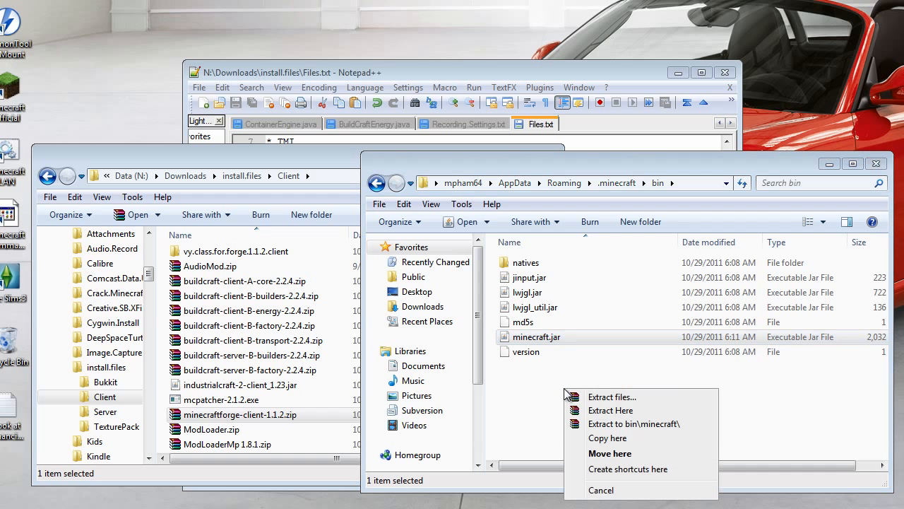
{"action": "left_click", "coordinate": [599, 438]}
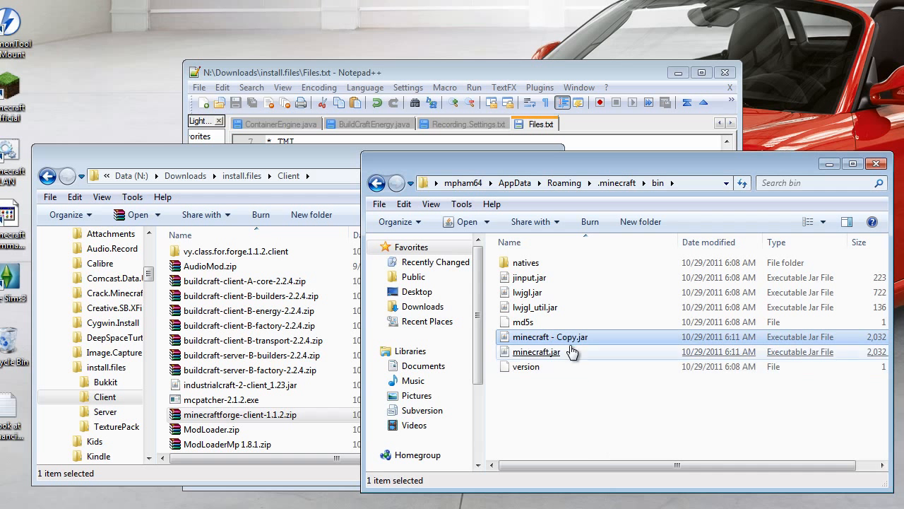
Step: Rename the backup copy of minecraft.jar as minecraft.modloader.good.jar
{"action": "right_click", "coordinate": [566, 340]}
{"action": "left_click", "coordinate": [443, 307]}
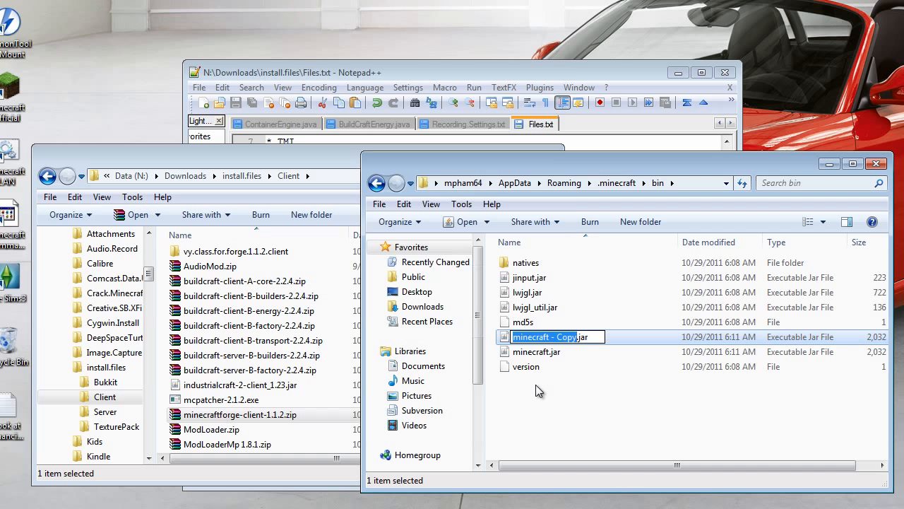
{"action": "key", "text": "Left"}
{"action": "key", "text": "Left"}
{"action": "key", "text": "Left"}
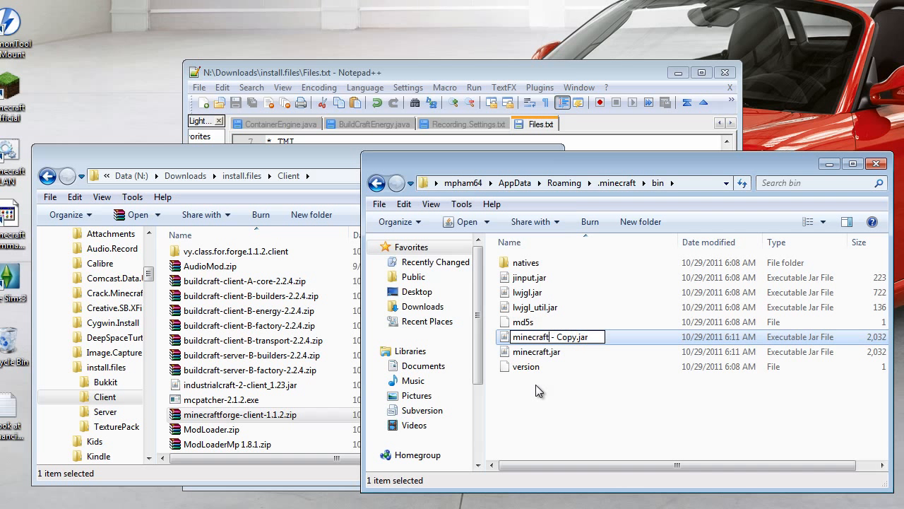
{"action": "type", "text": ".modloader.good"}
{"action": "key", "text": "Delete"}
{"action": "key", "text": "Delete"}
{"action": "key", "text": "Delete"}
{"action": "key", "text": "Delete"}
{"action": "key", "text": "Delete"}
{"action": "key", "text": "Delete"}
{"action": "key", "text": "Delete"}
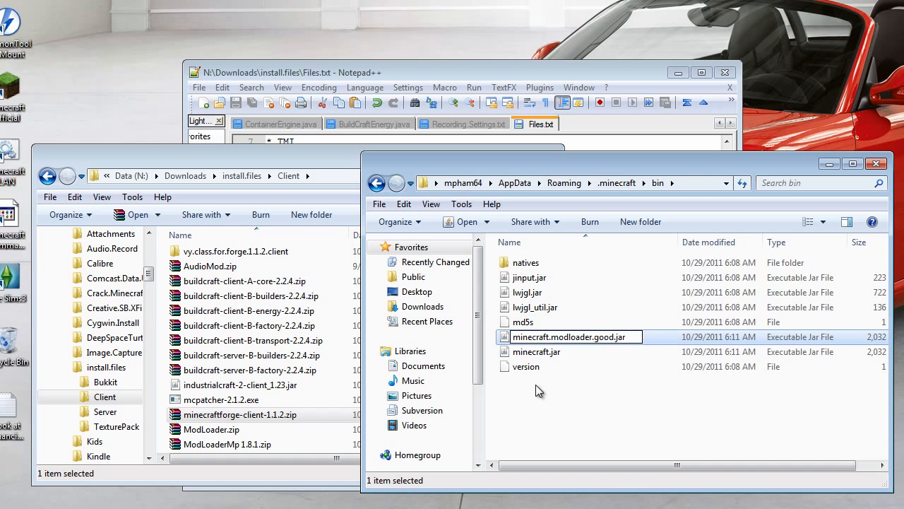
{"action": "left_click", "coordinate": [535, 384]}
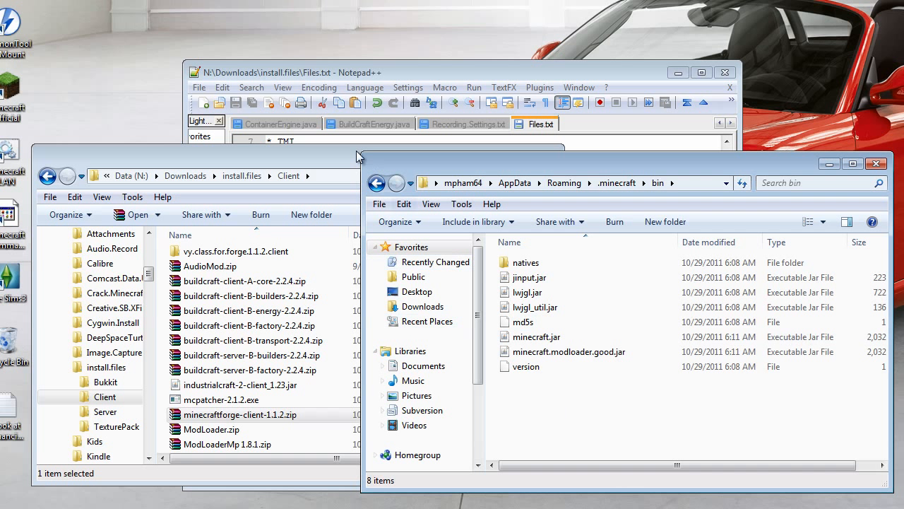
{"action": "left_click", "coordinate": [325, 159]}
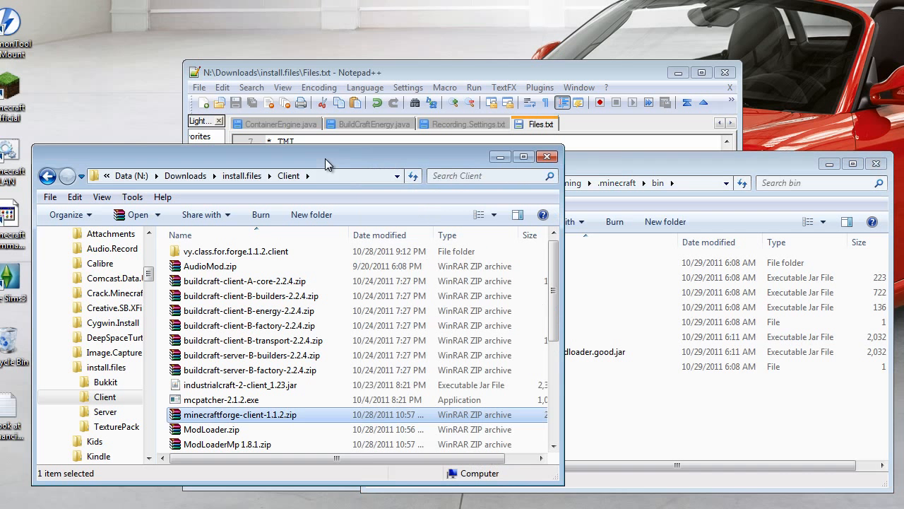
{"action": "left_click", "coordinate": [598, 161]}
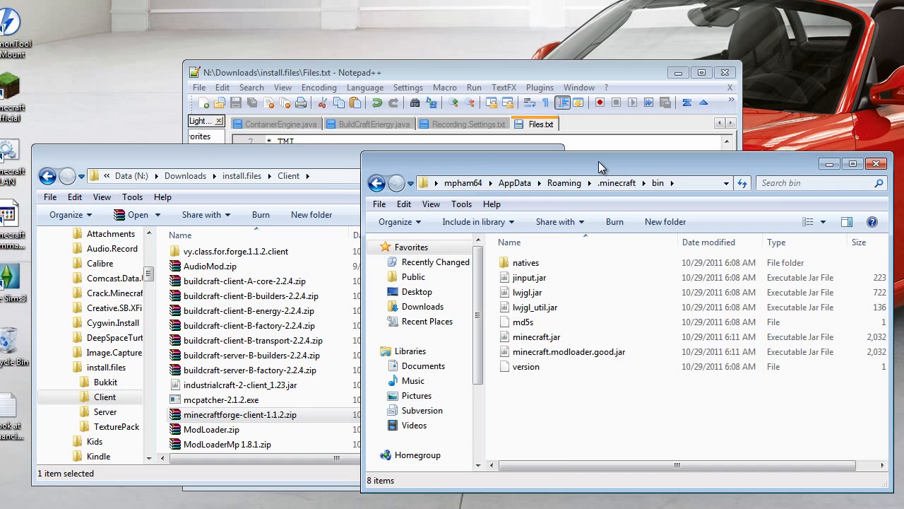
{"action": "left_click", "coordinate": [293, 157]}
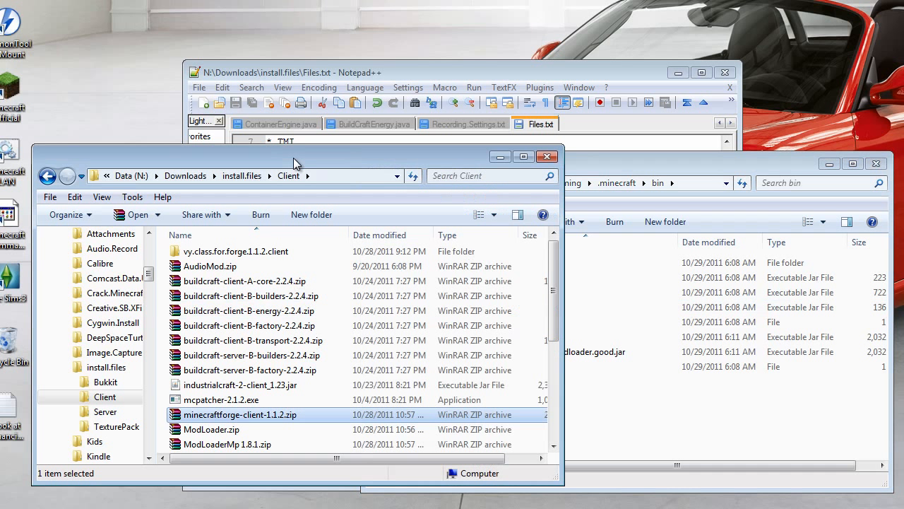
Step: Open minecraft.jar from the bin folder with WinRAR archiver and enlarge the archive window
{"action": "left_click", "coordinate": [620, 415]}
{"action": "right_click", "coordinate": [534, 342]}
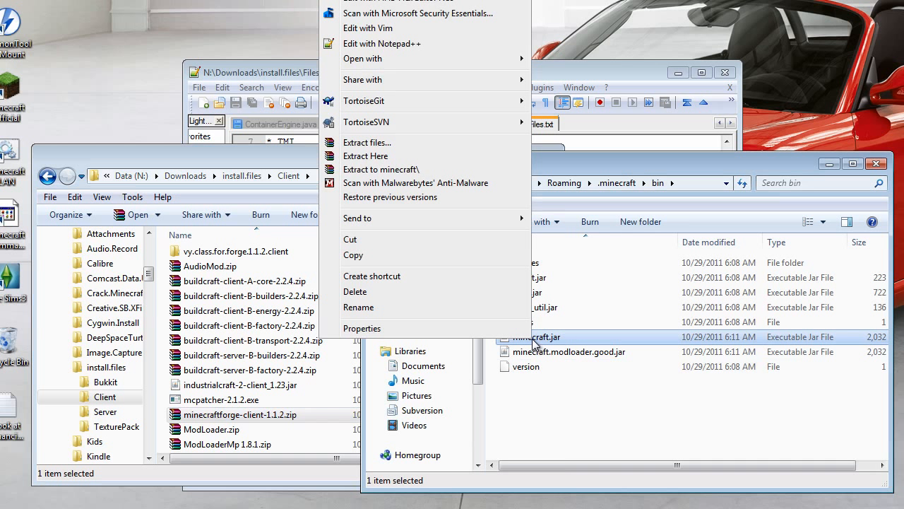
{"action": "mouse_move", "coordinate": [387, 61]}
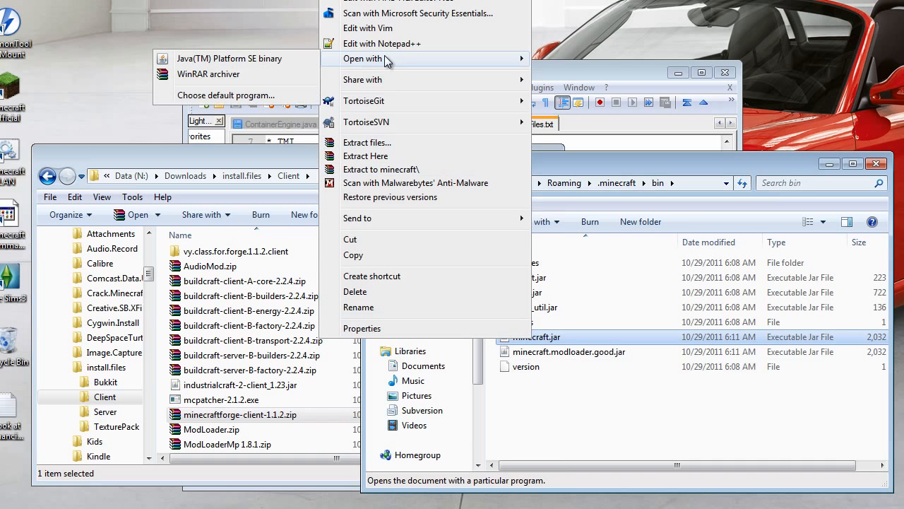
{"action": "left_click", "coordinate": [212, 74]}
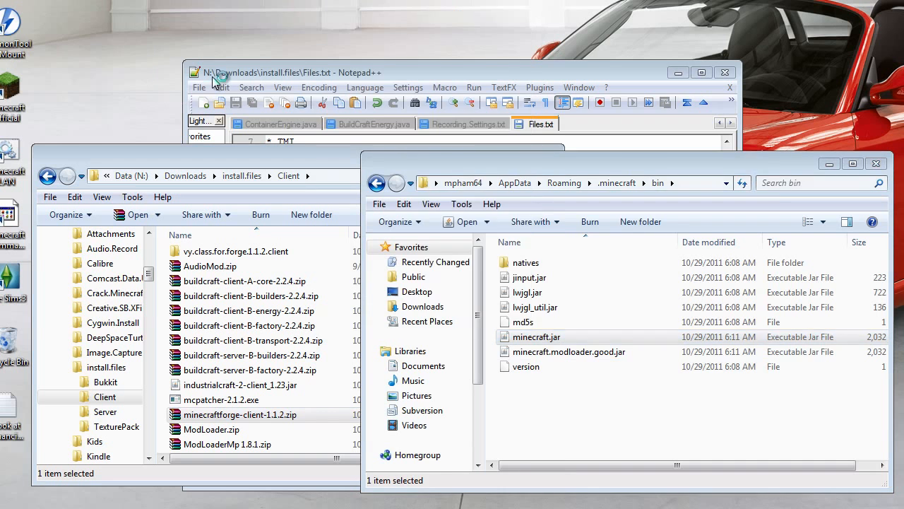
{"action": "left_click_drag", "start_coordinate": [868, 237], "coordinate": [865, 439]}
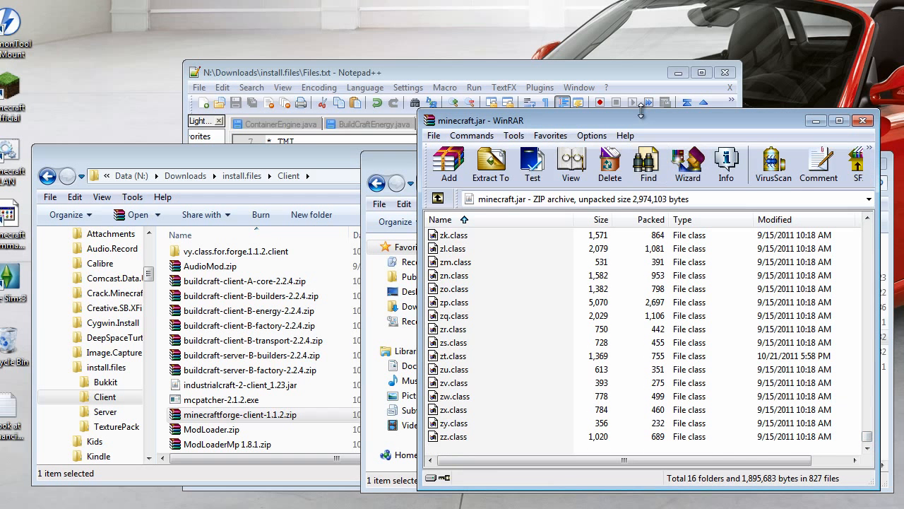
{"action": "left_click_drag", "start_coordinate": [640, 111], "coordinate": [639, 52]}
Step: Add the ibxm and paulscode folders and oe.class from AudioMod.zip to minecraft.jar, and close AudioMod.zip
{"action": "left_click", "coordinate": [287, 157]}
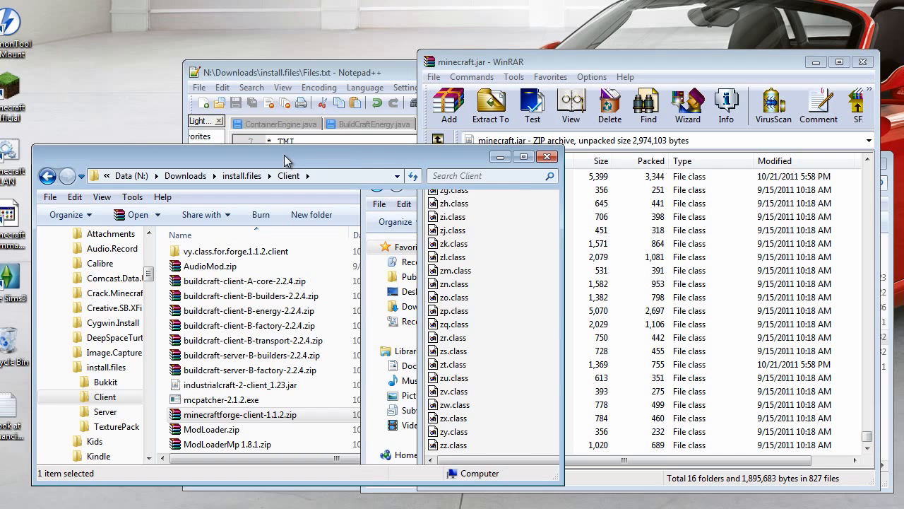
{"action": "double_click", "coordinate": [216, 268]}
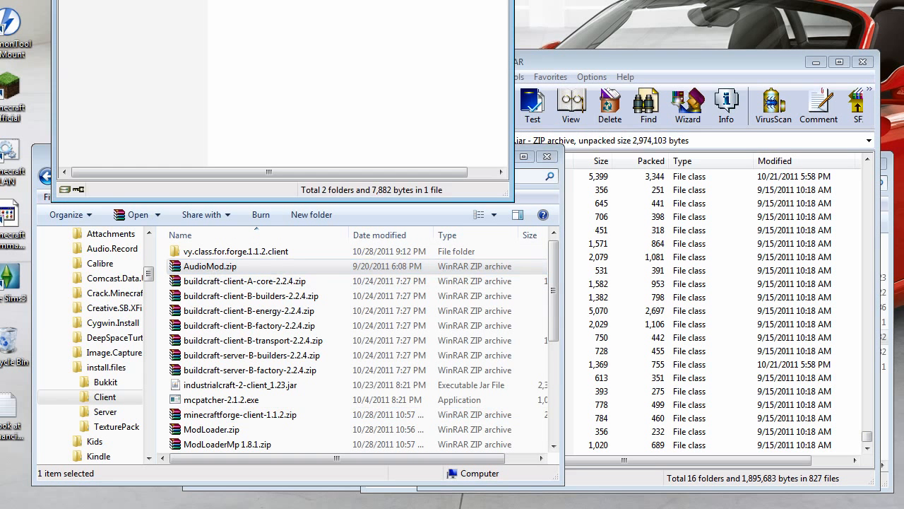
{"action": "left_click", "coordinate": [90, 178]}
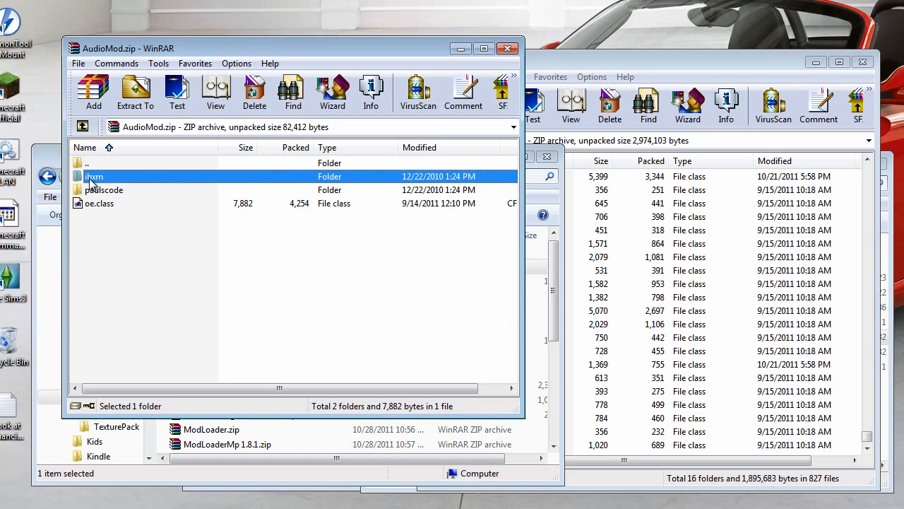
{"action": "left_click", "coordinate": [98, 204], "text": "shift"}
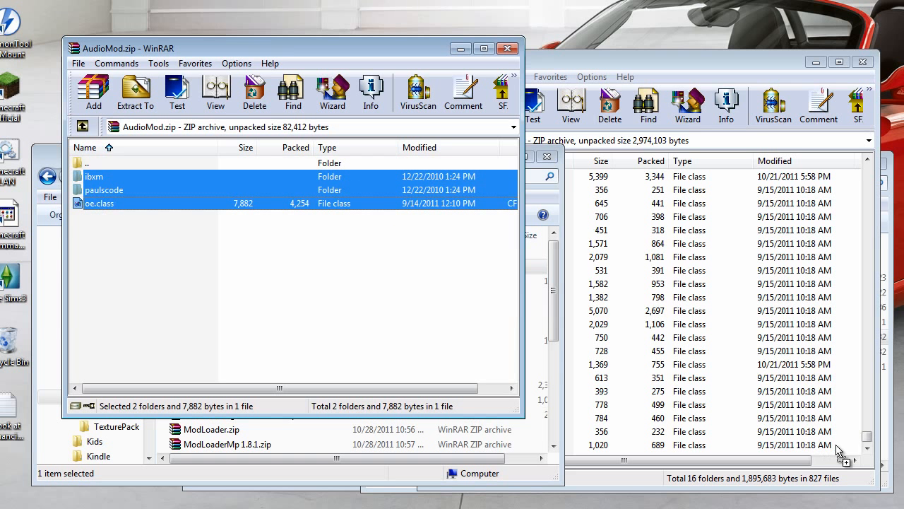
{"action": "left_click_drag", "start_coordinate": [839, 452], "coordinate": [839, 452]}
{"action": "left_click", "coordinate": [650, 389]}
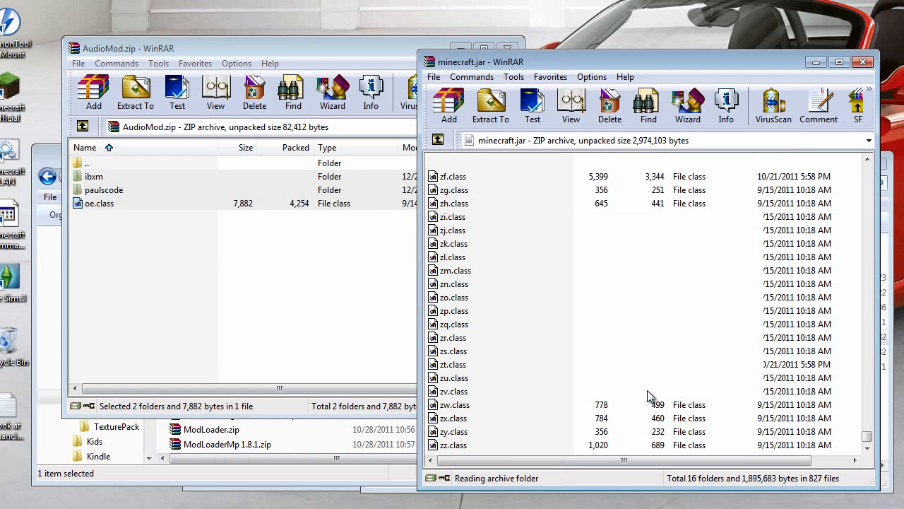
{"action": "left_click", "coordinate": [354, 51]}
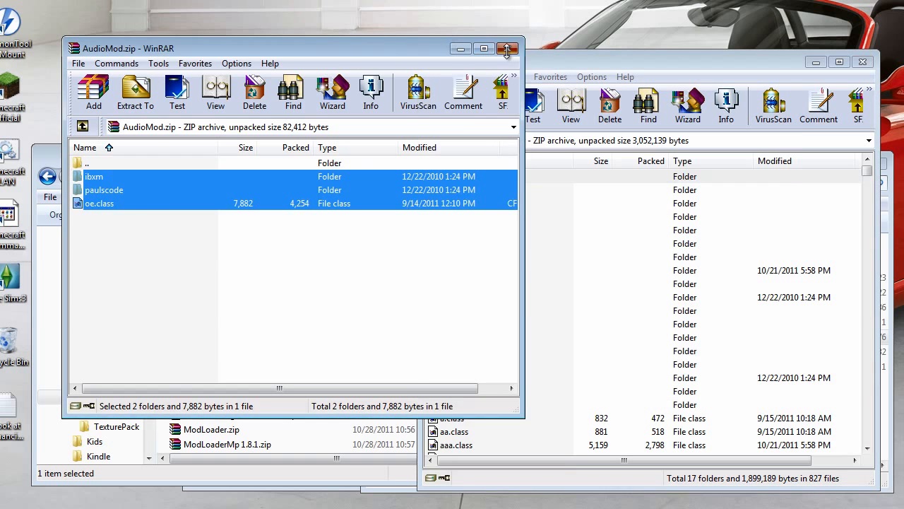
{"action": "left_click", "coordinate": [507, 50]}
Step: Open ShockAhPI r10.zip from the Client folder and go into its bin folder
{"action": "left_click", "coordinate": [317, 157]}
{"action": "left_click_drag", "start_coordinate": [555, 276], "coordinate": [553, 385]}
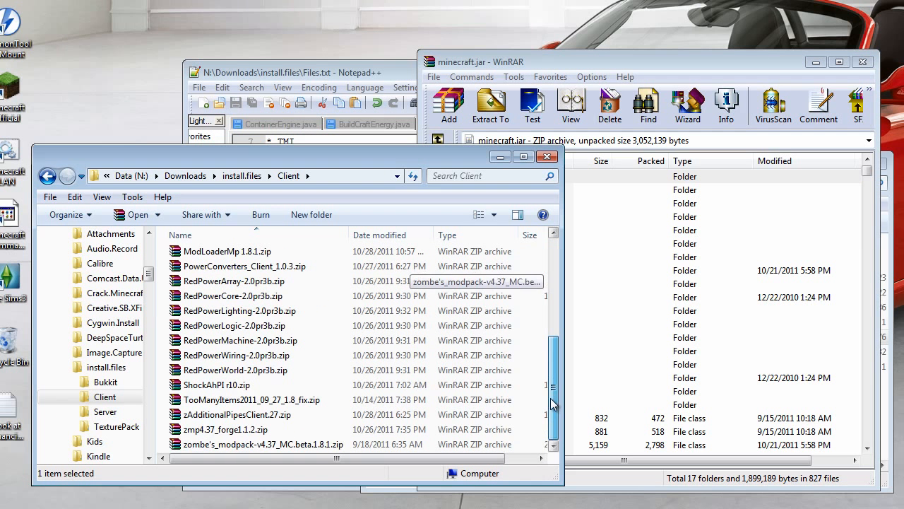
{"action": "double_click", "coordinate": [218, 388]}
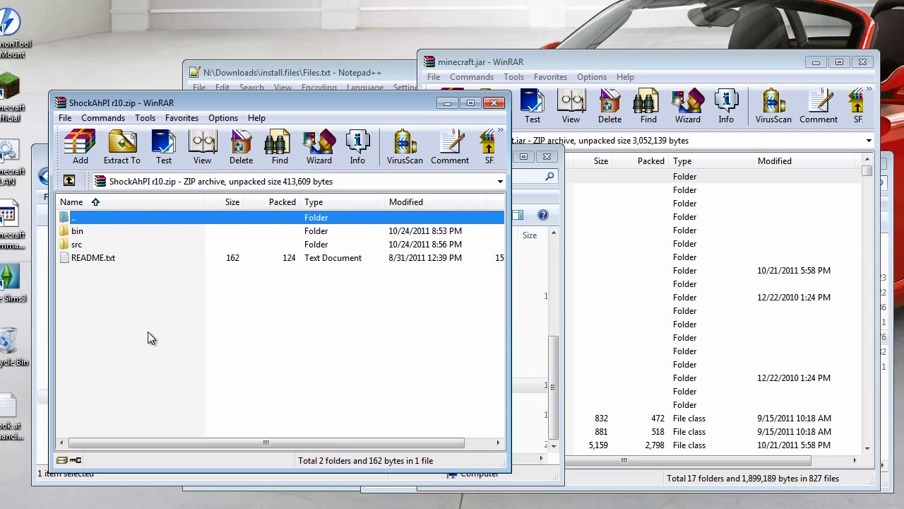
{"action": "left_click", "coordinate": [126, 324]}
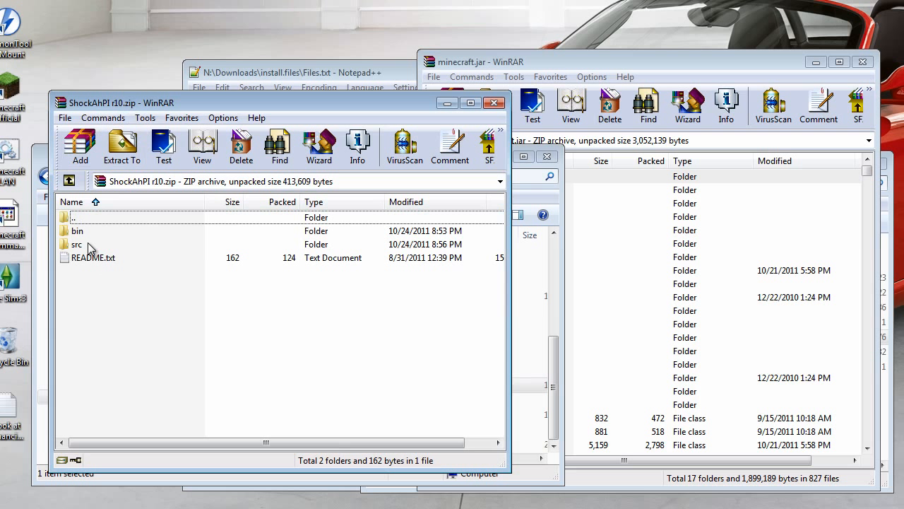
{"action": "left_click", "coordinate": [77, 246]}
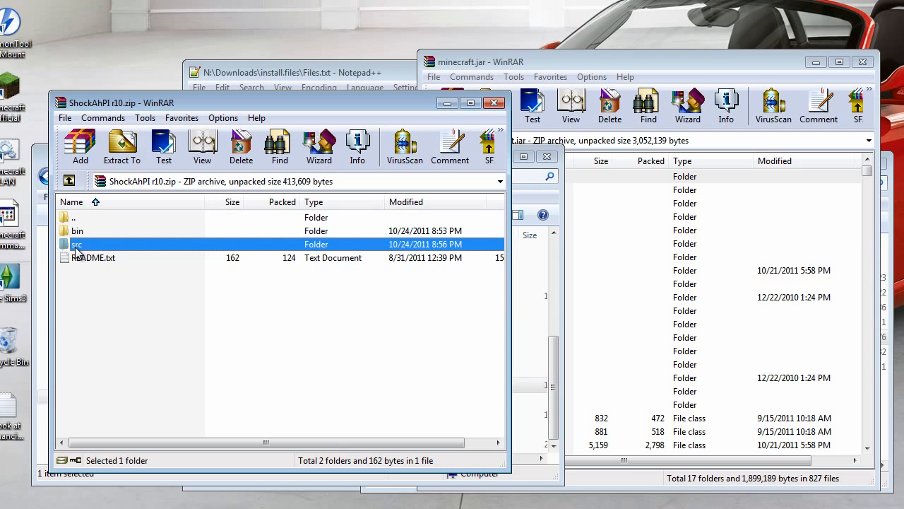
{"action": "left_click", "coordinate": [116, 332]}
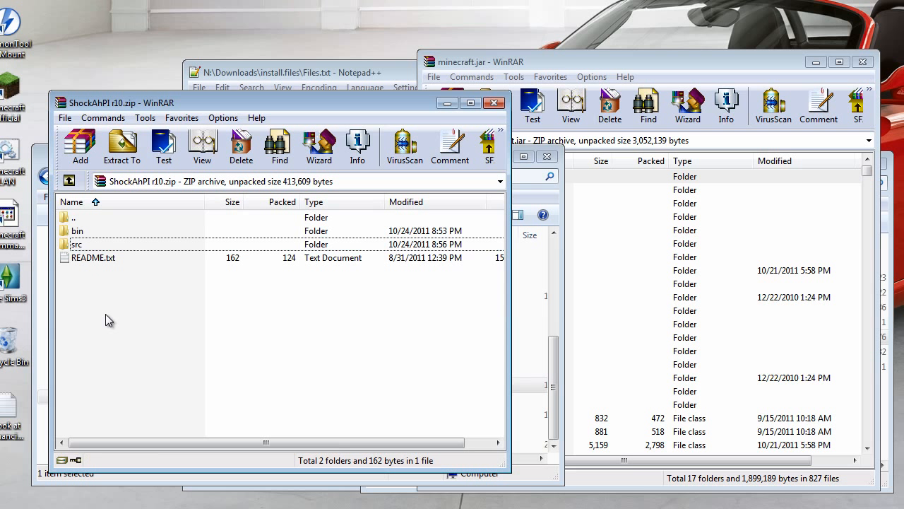
{"action": "double_click", "coordinate": [77, 232]}
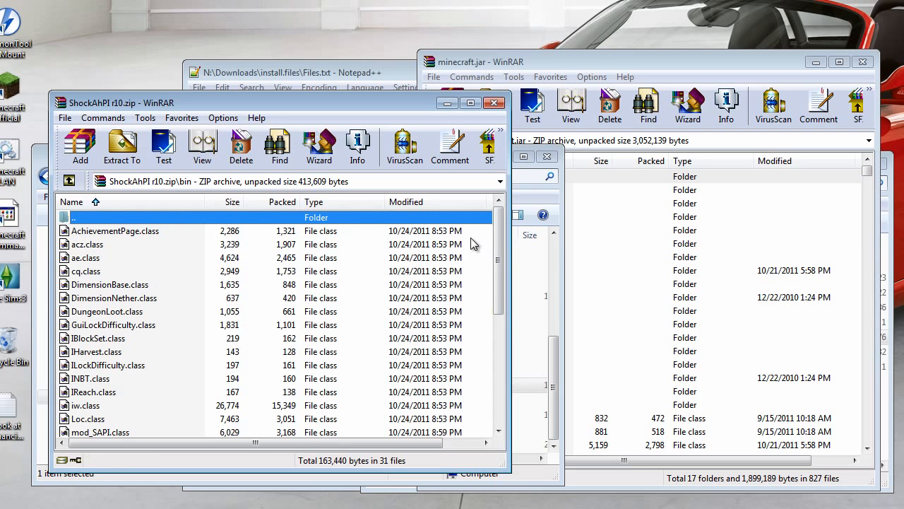
Step: Add all class files from the ShockAhPI bin folder to minecraft.jar and close the ShockAhPI archive
{"action": "left_click", "coordinate": [127, 236]}
{"action": "left_click_drag", "start_coordinate": [498, 266], "coordinate": [498, 394]}
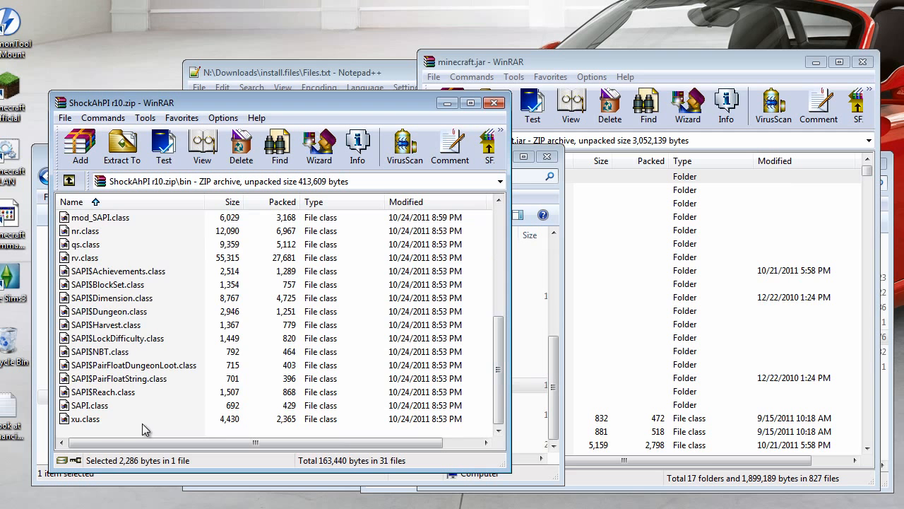
{"action": "key", "text": "ctrl+a"}
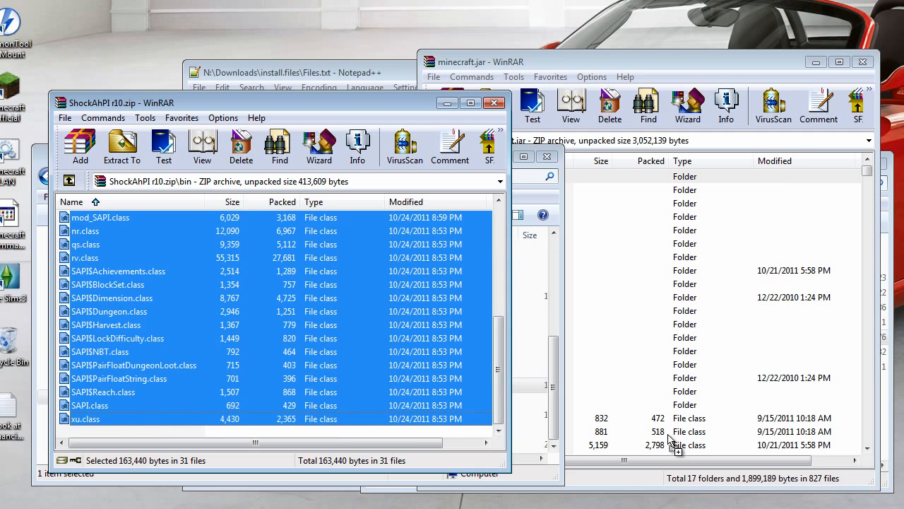
{"action": "left_click_drag", "start_coordinate": [751, 451], "coordinate": [733, 446]}
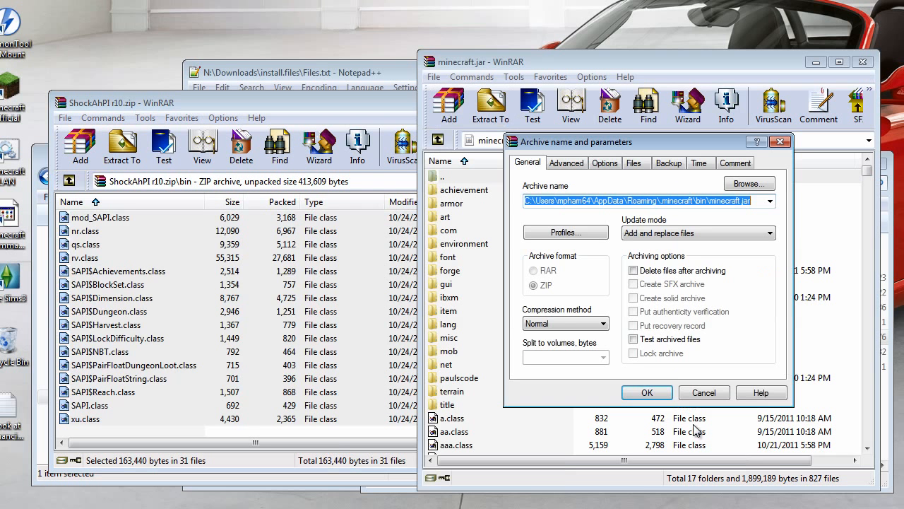
{"action": "left_click", "coordinate": [650, 393]}
{"action": "left_click", "coordinate": [367, 102]}
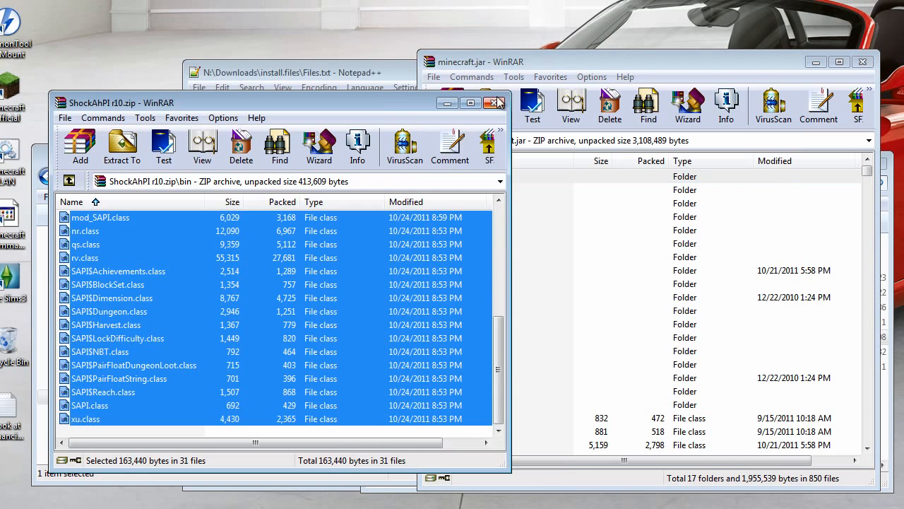
{"action": "left_click", "coordinate": [495, 103]}
{"action": "left_click", "coordinate": [339, 167]}
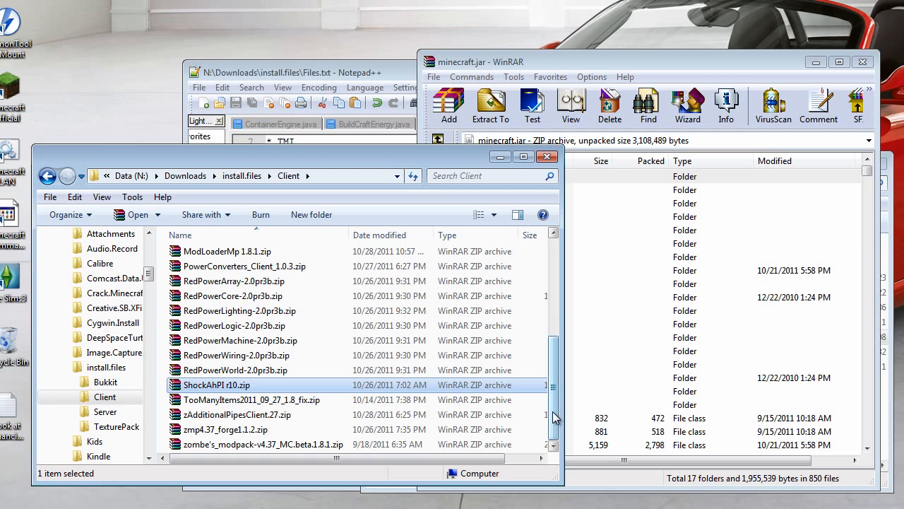
{"action": "left_click_drag", "start_coordinate": [555, 418], "coordinate": [558, 299]}
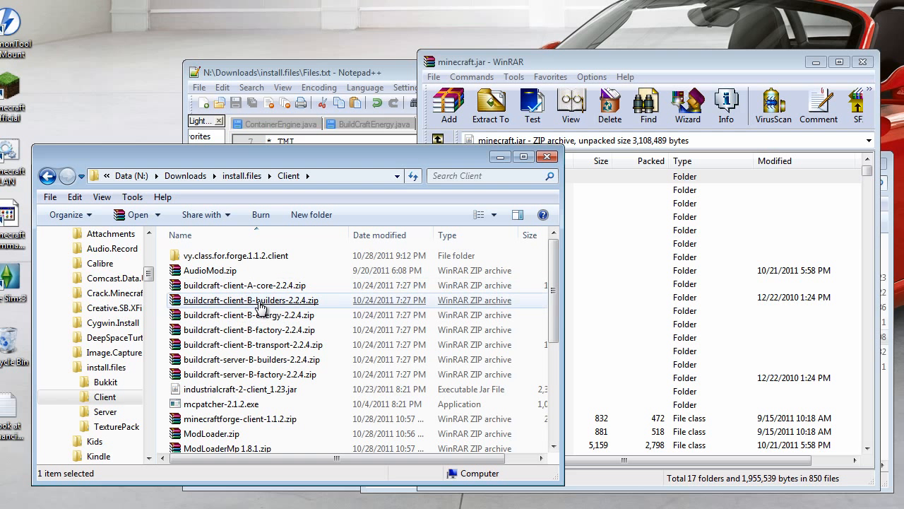
{"action": "scroll", "coordinate": [274, 323], "scroll_direction": "down", "scroll_amount": 5}
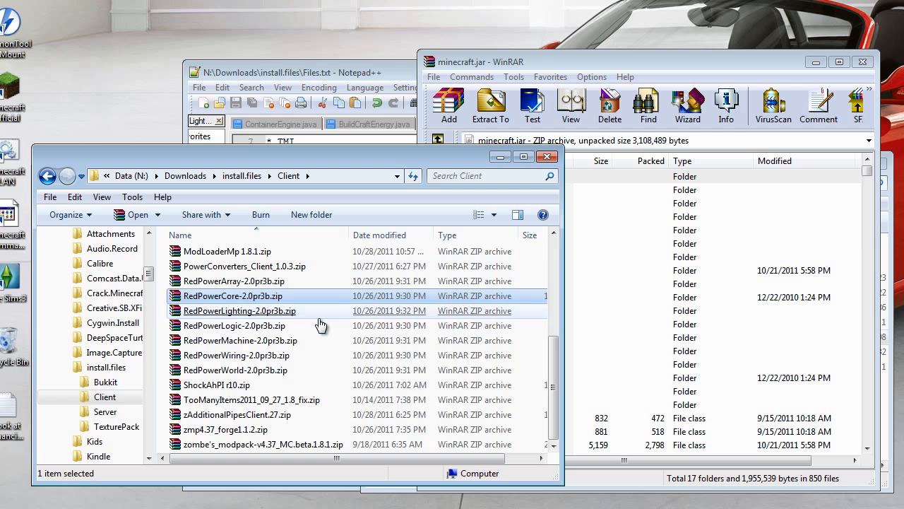
{"action": "left_click", "coordinate": [318, 316]}
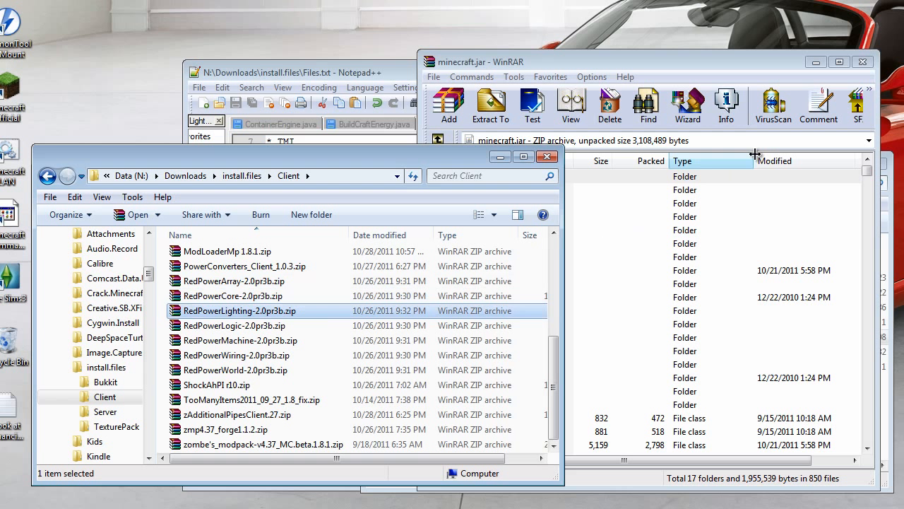
Step: Close the minecraft.jar archive and open the mods folder inside .minecraft
{"action": "left_click", "coordinate": [862, 62]}
{"action": "left_click", "coordinate": [724, 166]}
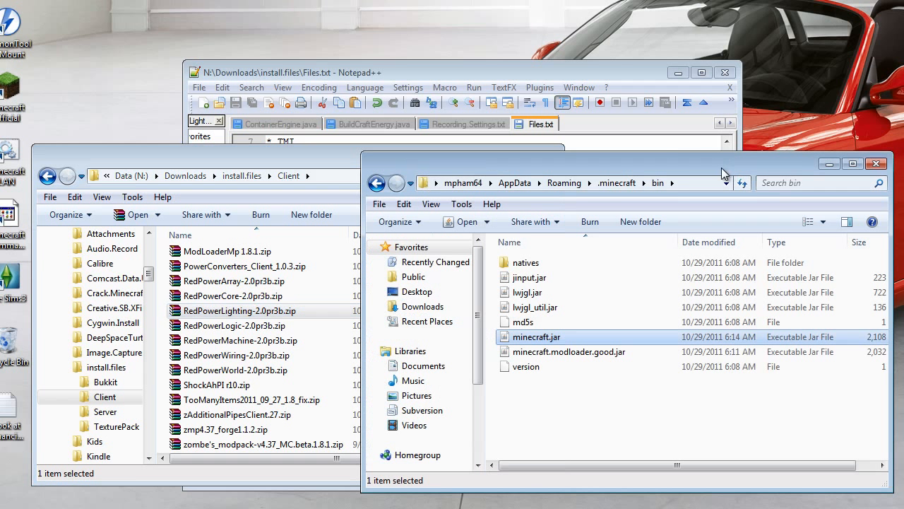
{"action": "left_click", "coordinate": [290, 155]}
{"action": "left_click", "coordinate": [554, 273]}
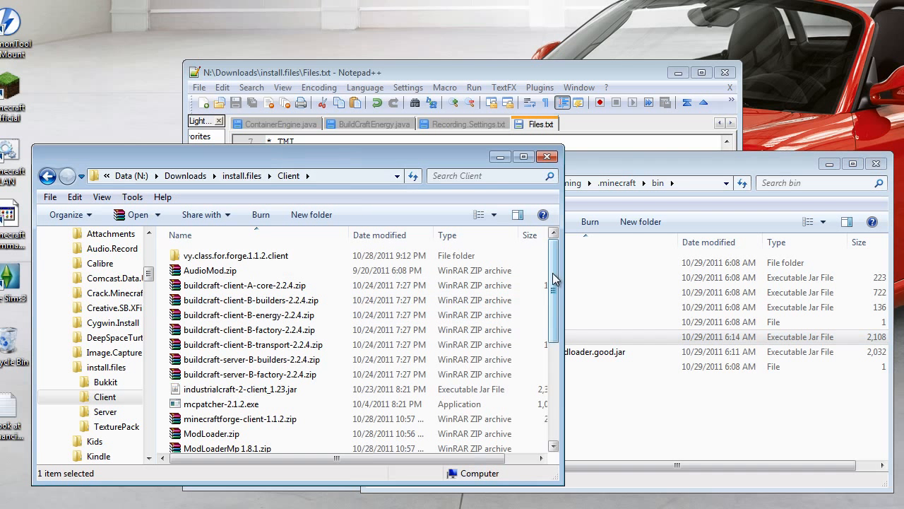
{"action": "left_click", "coordinate": [626, 178]}
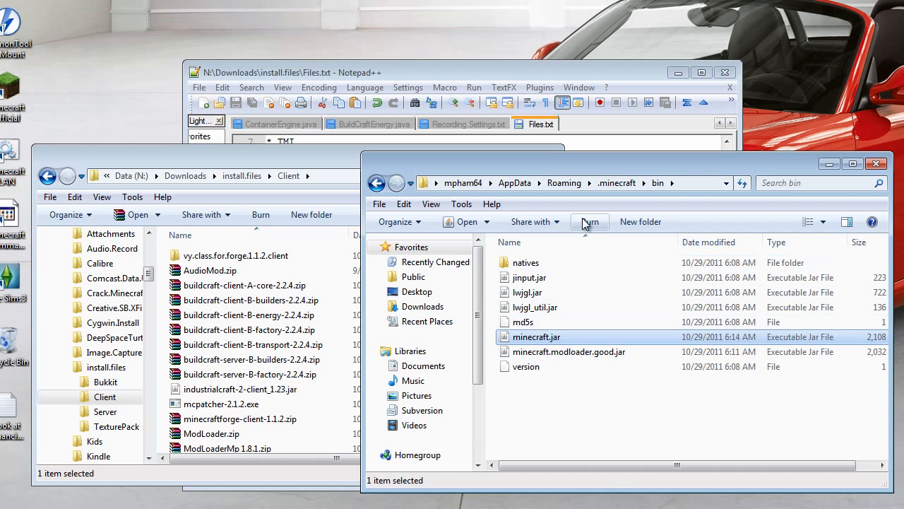
{"action": "left_click", "coordinate": [613, 183]}
{"action": "double_click", "coordinate": [529, 295]}
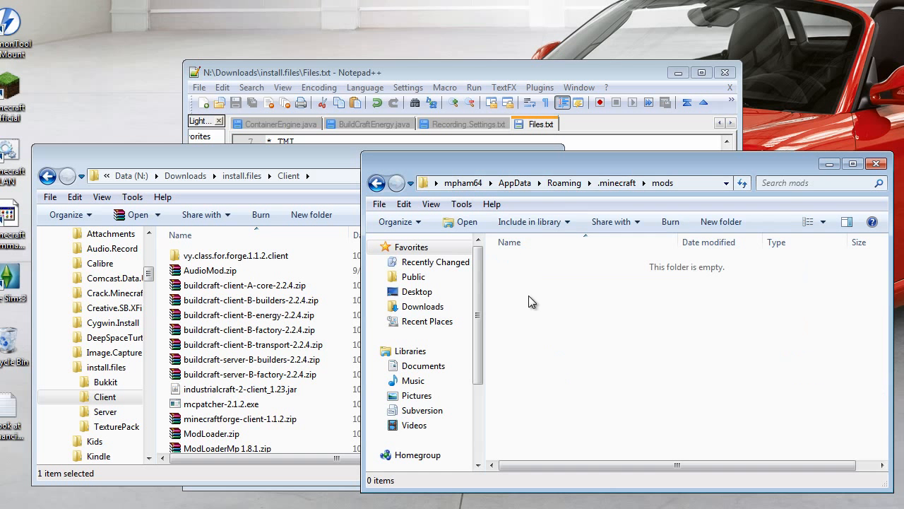
Step: Delete buildcraft-server-B-builders-2.2.4.zip and buildcraft-server-B-factory-2.2.4.zip from the Client folder
{"action": "left_click", "coordinate": [318, 157]}
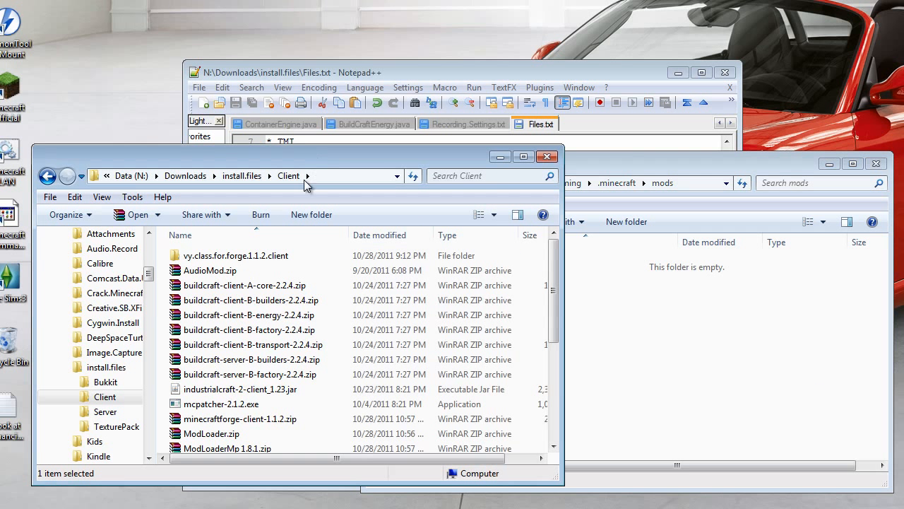
{"action": "left_click", "coordinate": [257, 285]}
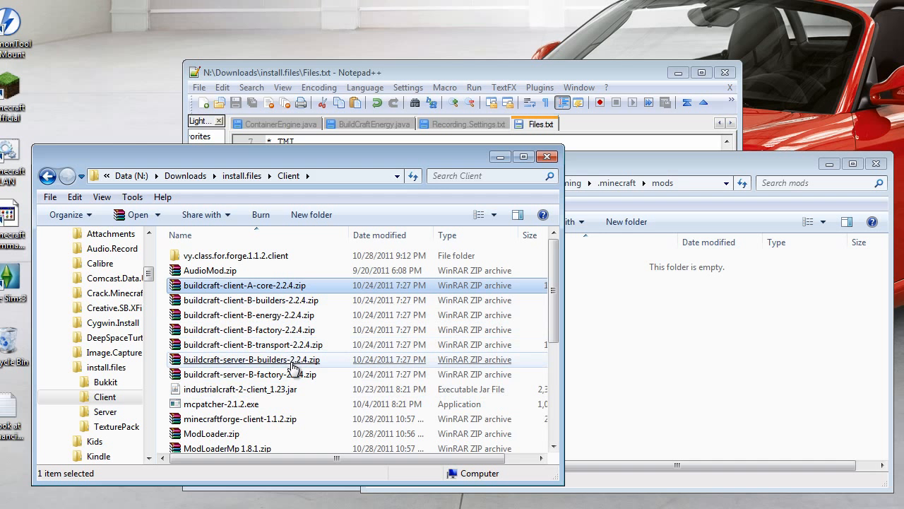
{"action": "left_click", "coordinate": [302, 376]}
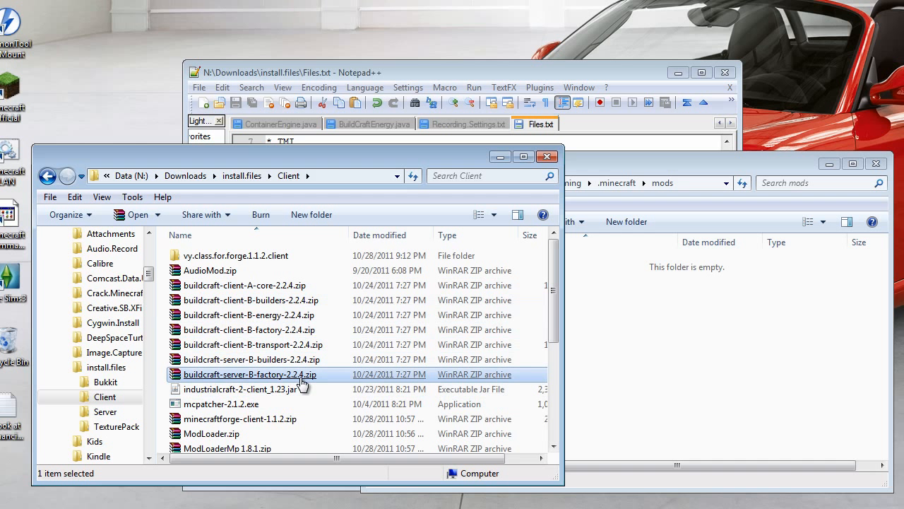
{"action": "left_click", "coordinate": [269, 291]}
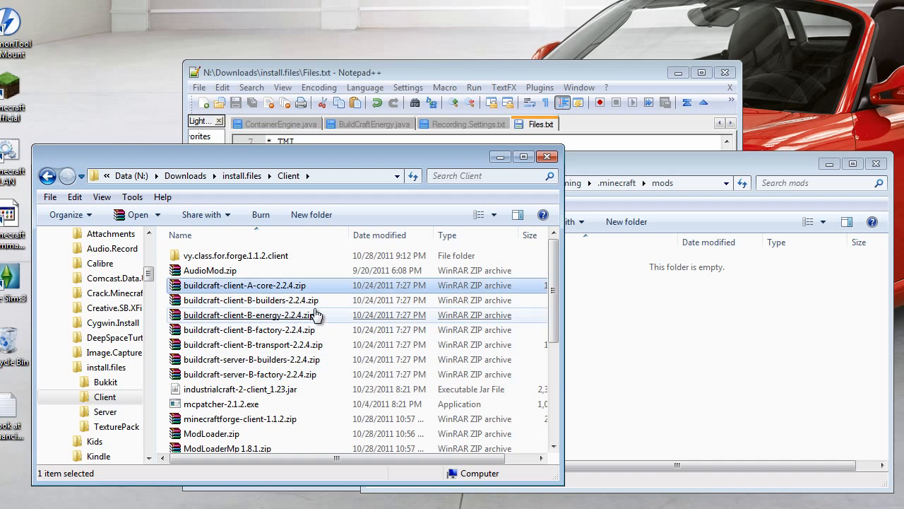
{"action": "left_click", "coordinate": [300, 360]}
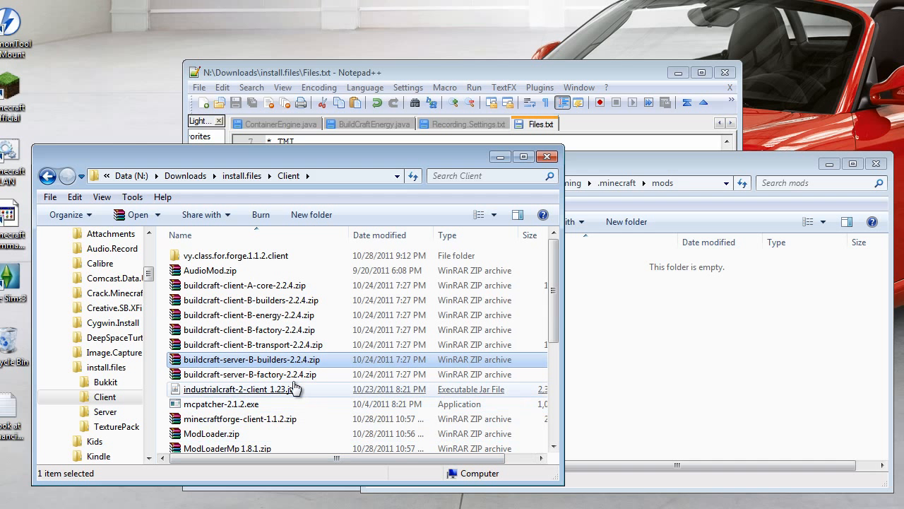
{"action": "left_click", "coordinate": [230, 375], "text": "ctrl"}
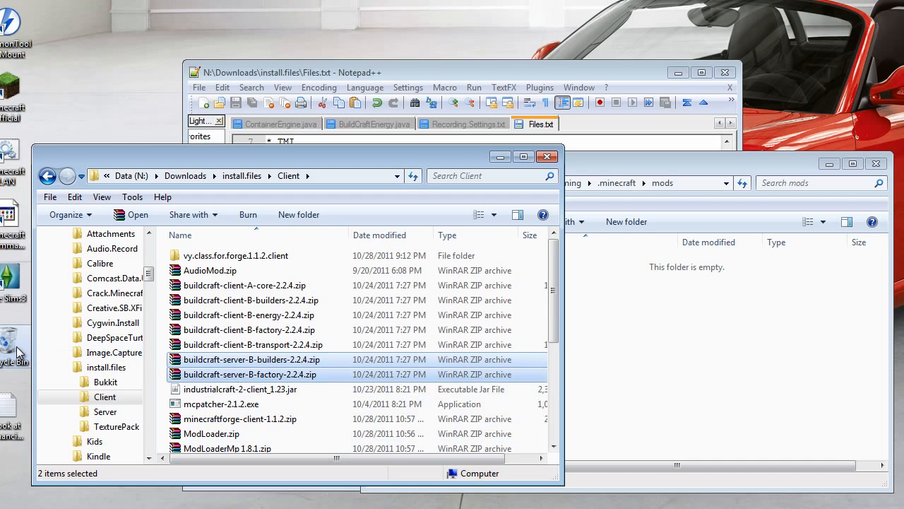
{"action": "left_click_drag", "start_coordinate": [15, 351], "coordinate": [15, 350]}
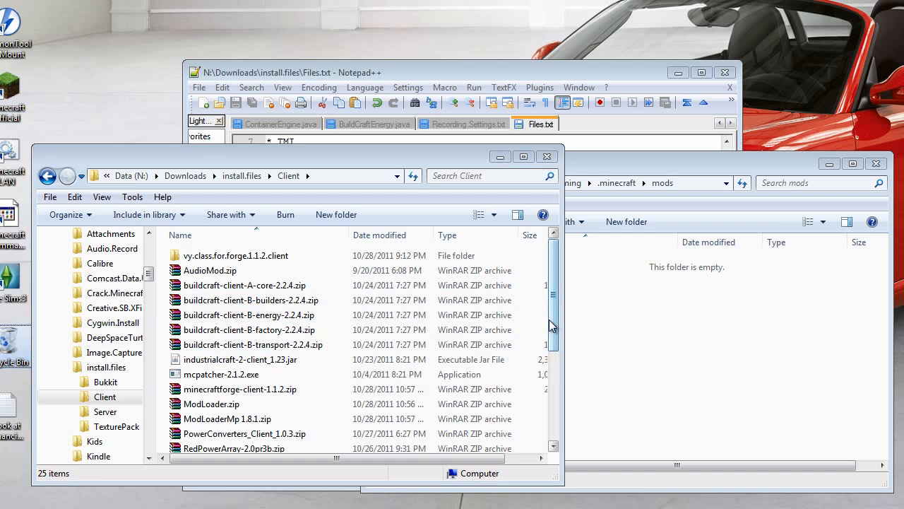
Step: Move the five buildcraft-client 2.2.4 zip files, core through transport, from the Client folder into the mods folder
{"action": "left_click", "coordinate": [239, 287]}
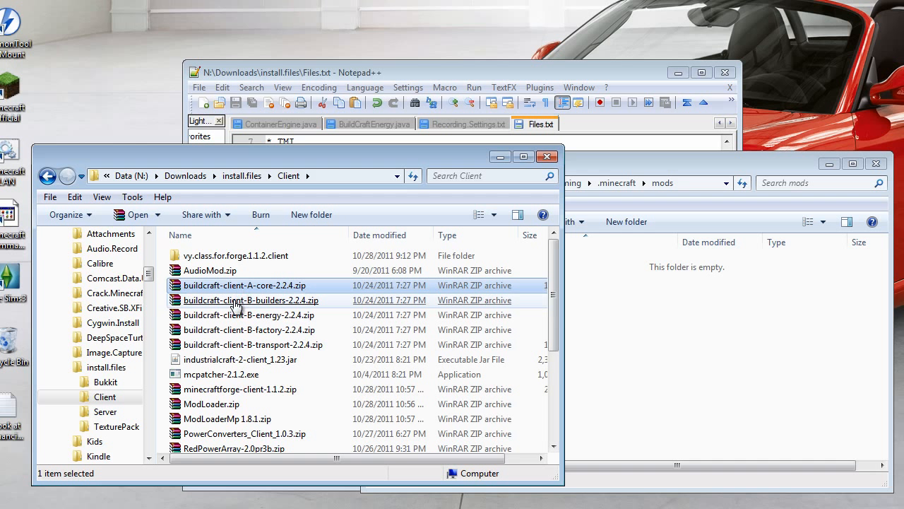
{"action": "left_click", "coordinate": [235, 344], "text": "shift"}
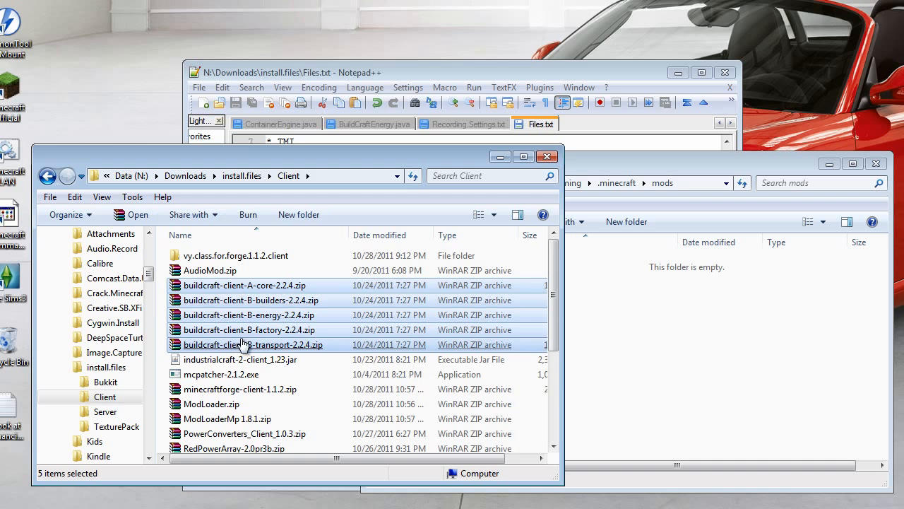
{"action": "right_click", "coordinate": [645, 364]}
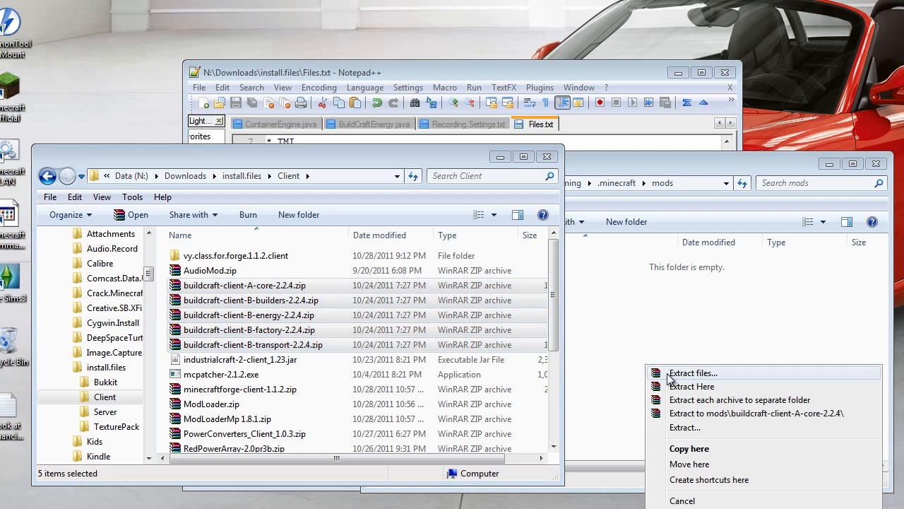
{"action": "left_click", "coordinate": [696, 463]}
{"action": "left_click", "coordinate": [684, 431]}
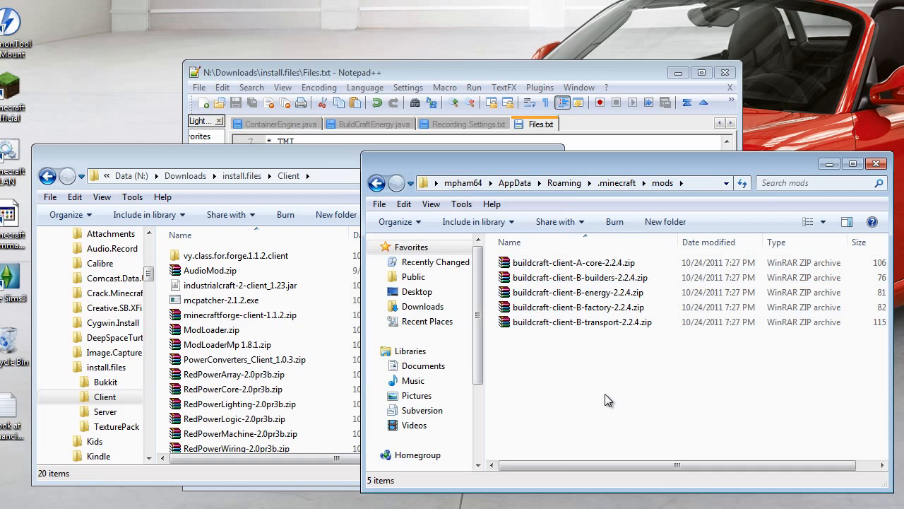
Step: Copy industrialcraft-2-client_1.23.jar from the Client folder into the mods folder
{"action": "left_click", "coordinate": [337, 157]}
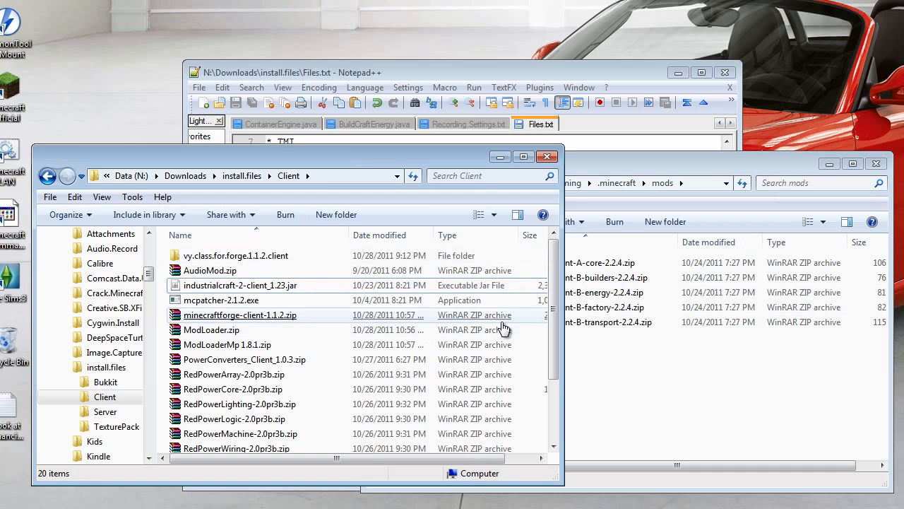
{"action": "mouse_move", "coordinate": [558, 338]}
{"action": "left_mouse_down"}
{"action": "mouse_move", "coordinate": [559, 368]}
{"action": "mouse_move", "coordinate": [560, 350]}
{"action": "left_mouse_up"}
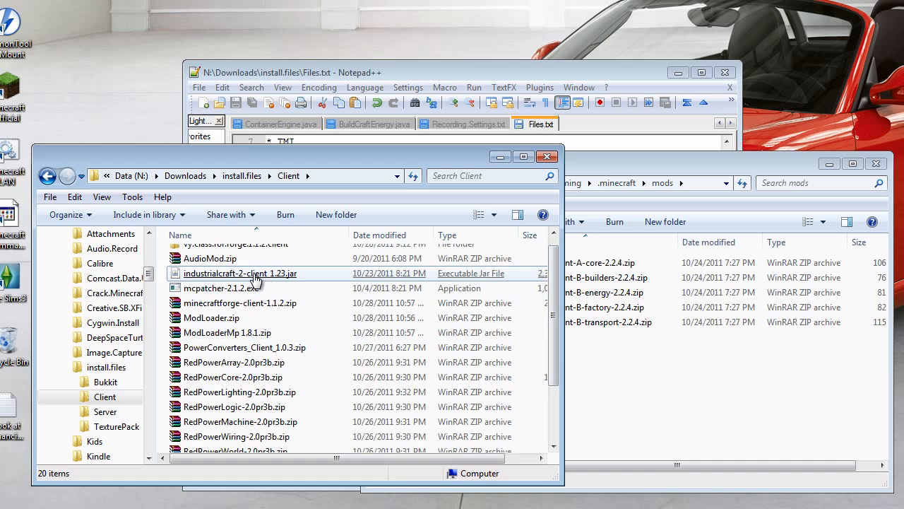
{"action": "left_click", "coordinate": [223, 275]}
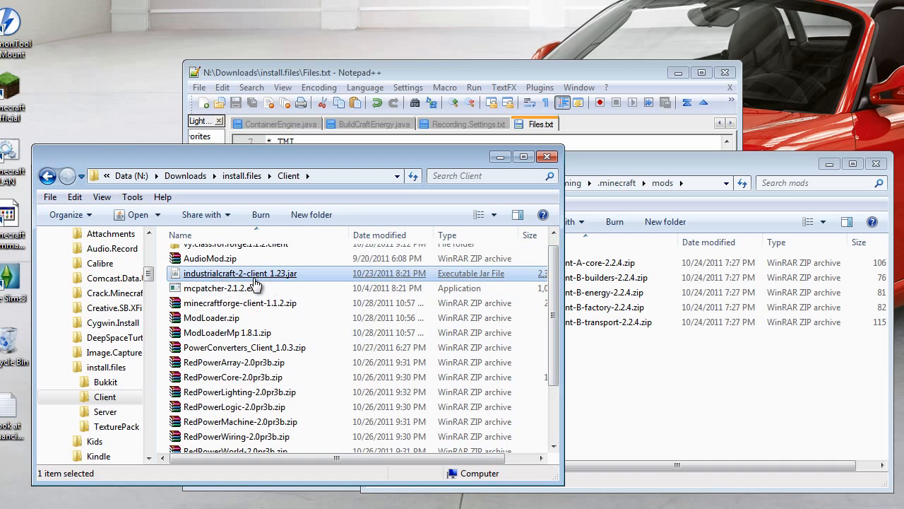
{"action": "left_click_drag", "start_coordinate": [259, 278], "coordinate": [643, 370]}
{"action": "left_click", "coordinate": [681, 422]}
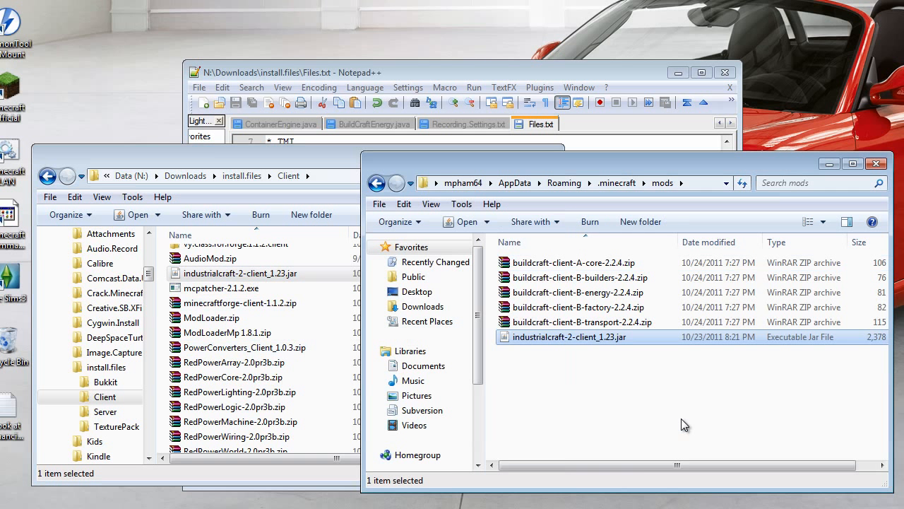
Step: Copy the seven RedPower 2.0pr3b zip files, RedPowerArray through RedPowerWorld, from the Client folder into the mods folder
{"action": "left_click", "coordinate": [308, 158]}
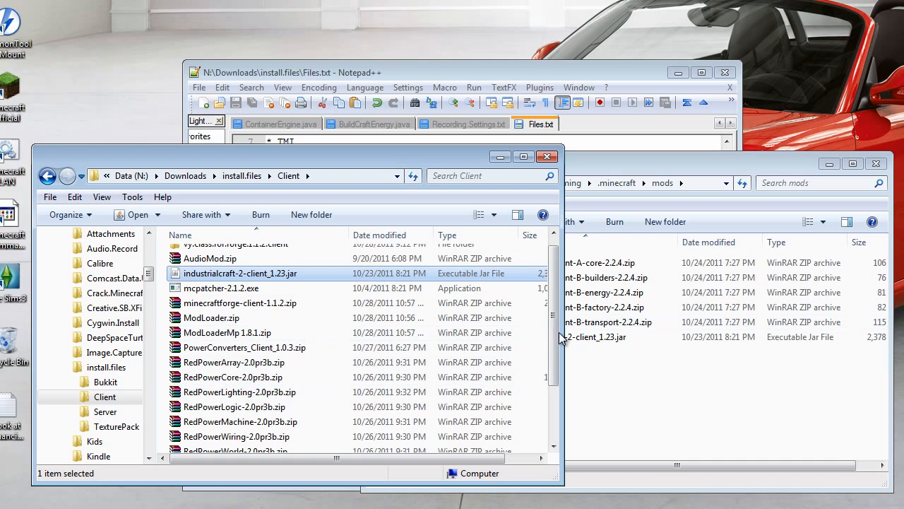
{"action": "left_click_drag", "start_coordinate": [554, 343], "coordinate": [553, 382]}
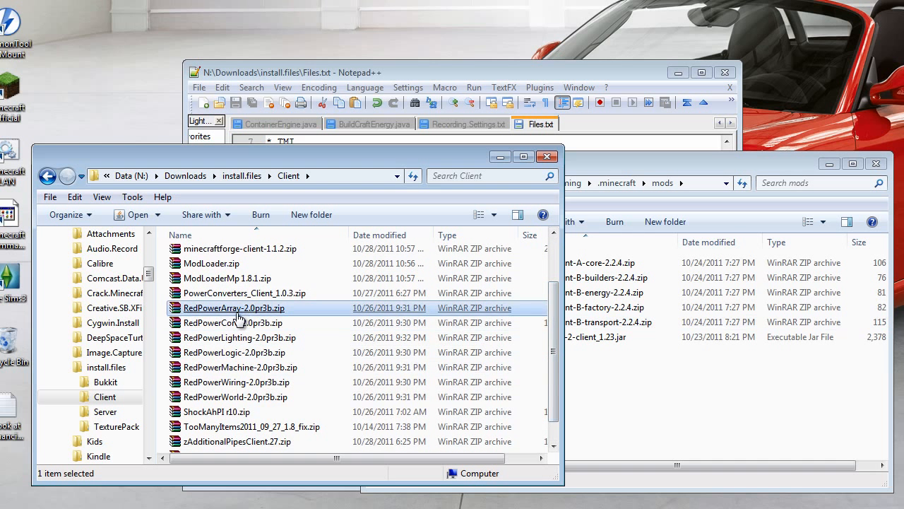
{"action": "left_click", "coordinate": [237, 323]}
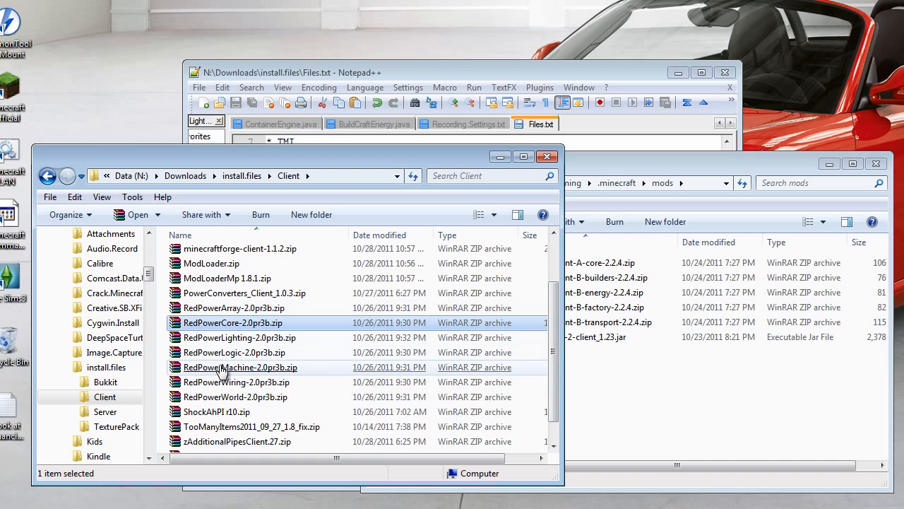
{"action": "left_click", "coordinate": [231, 311]}
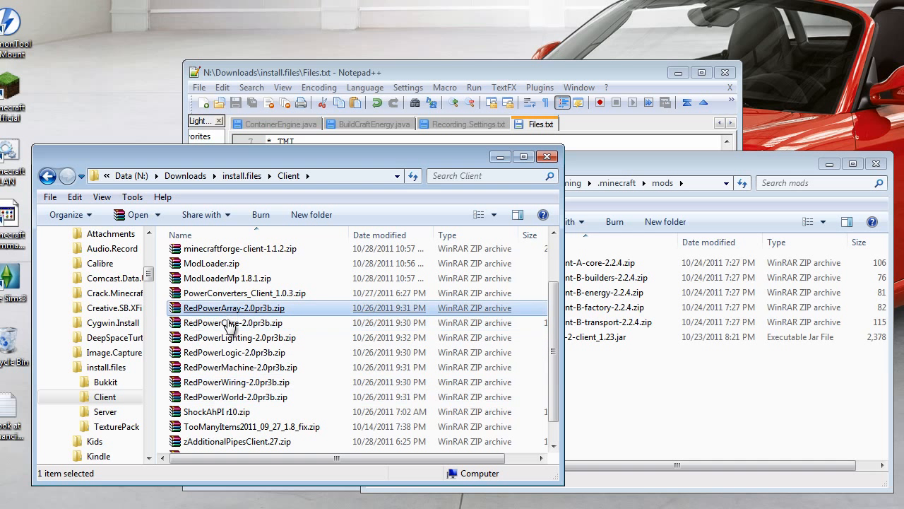
{"action": "left_click", "coordinate": [222, 397], "text": "shift"}
{"action": "left_click_drag", "start_coordinate": [222, 399], "coordinate": [616, 382]}
{"action": "left_click", "coordinate": [650, 322]}
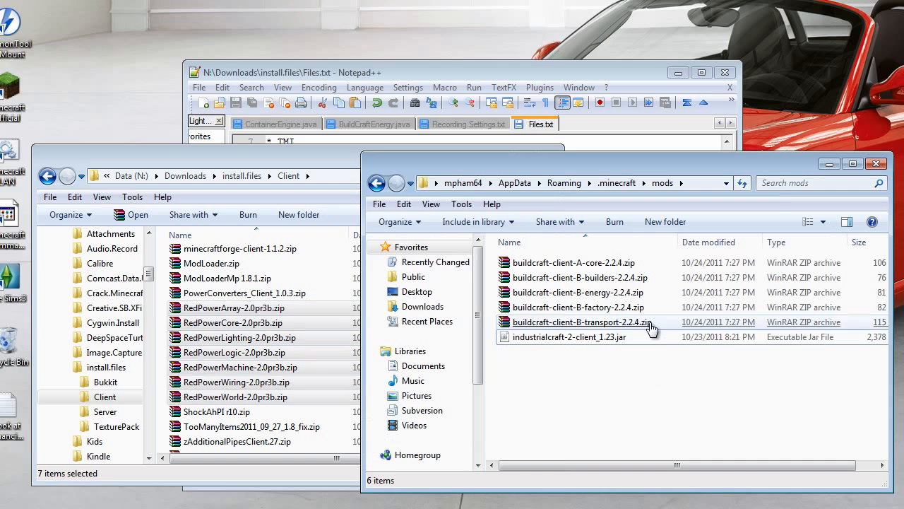
{"action": "left_click_drag", "start_coordinate": [812, 155], "coordinate": [809, 92]}
{"action": "left_click", "coordinate": [649, 419]}
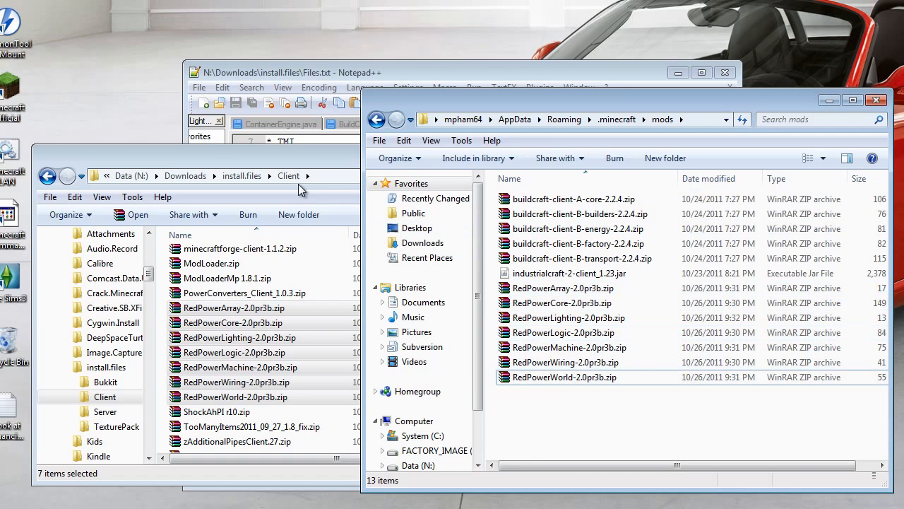
Step: Open 1.8.1_PortalGun_v4.zip from the Server folder of install.files and place its window beside the mods folder
{"action": "left_click", "coordinate": [272, 150]}
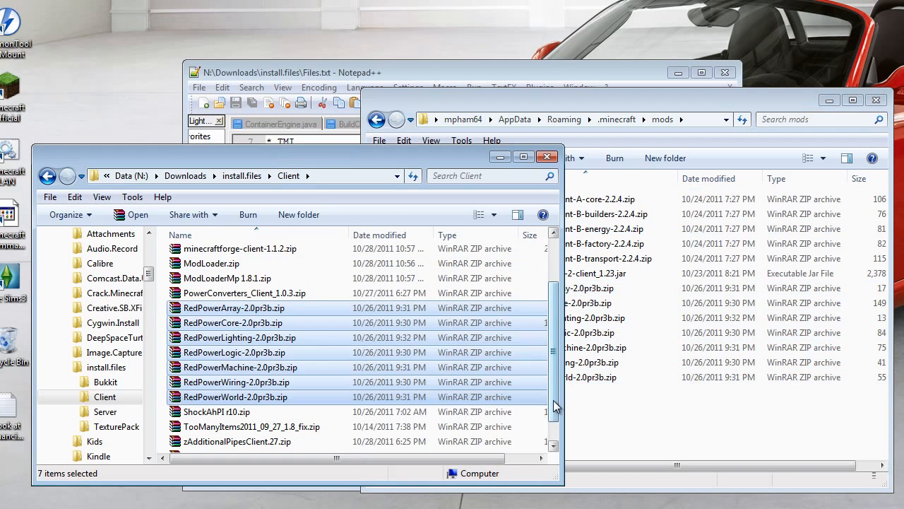
{"action": "scroll", "coordinate": [553, 424], "scroll_direction": "down", "scroll_amount": 1}
{"action": "scroll", "coordinate": [554, 426], "scroll_direction": "up", "scroll_amount": 2}
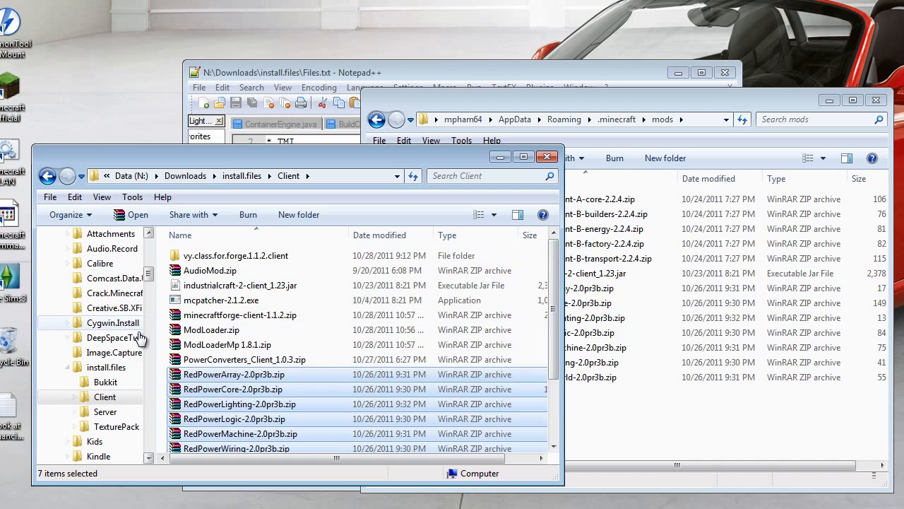
{"action": "left_click", "coordinate": [109, 415]}
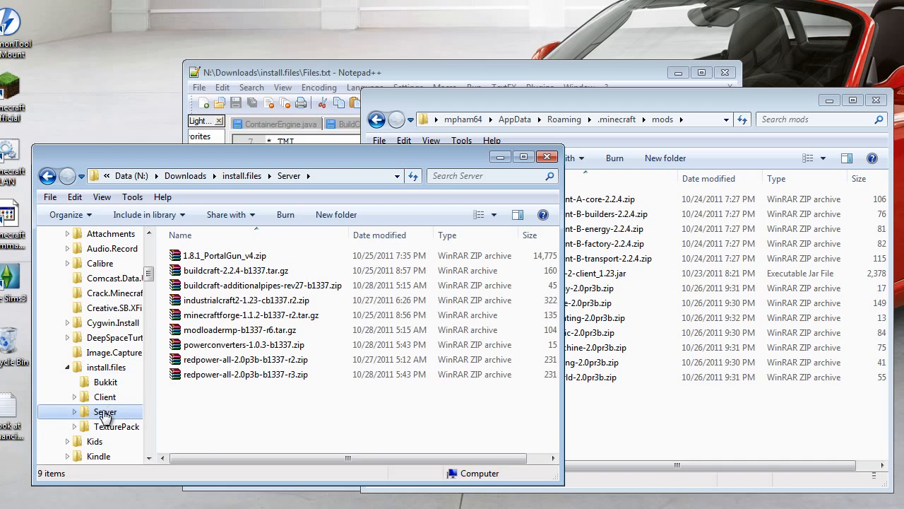
{"action": "left_click", "coordinate": [208, 260]}
{"action": "double_click", "coordinate": [209, 258]}
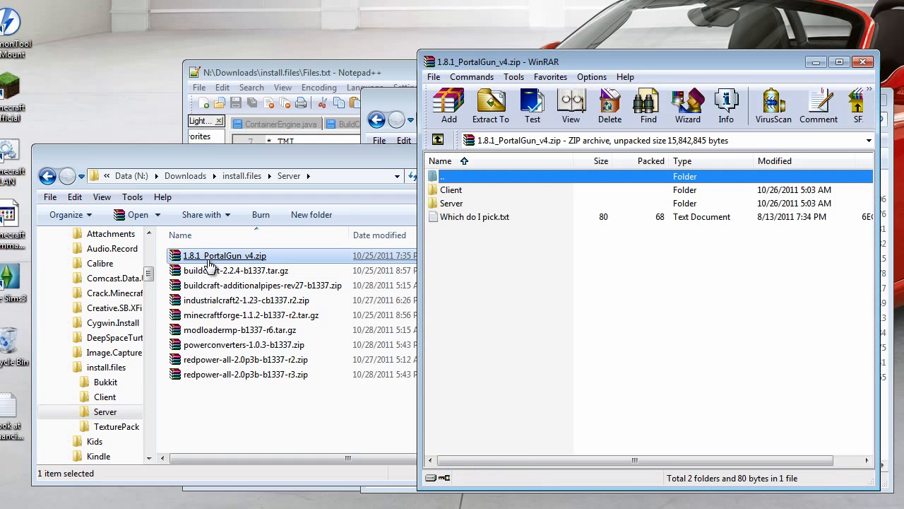
{"action": "left_click_drag", "start_coordinate": [475, 66], "coordinate": [94, 122]}
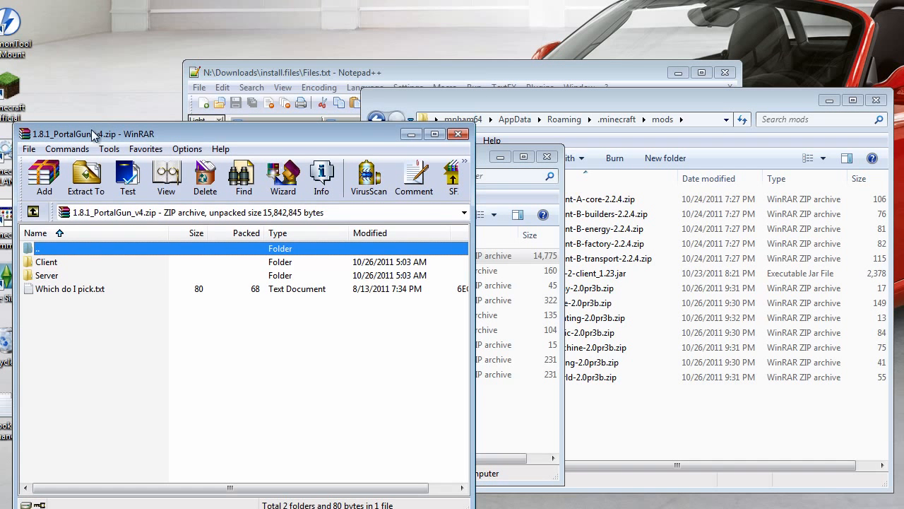
Step: Go into the PortalGun archive's Client folder and open its "place in mods" folder
{"action": "left_click", "coordinate": [49, 262]}
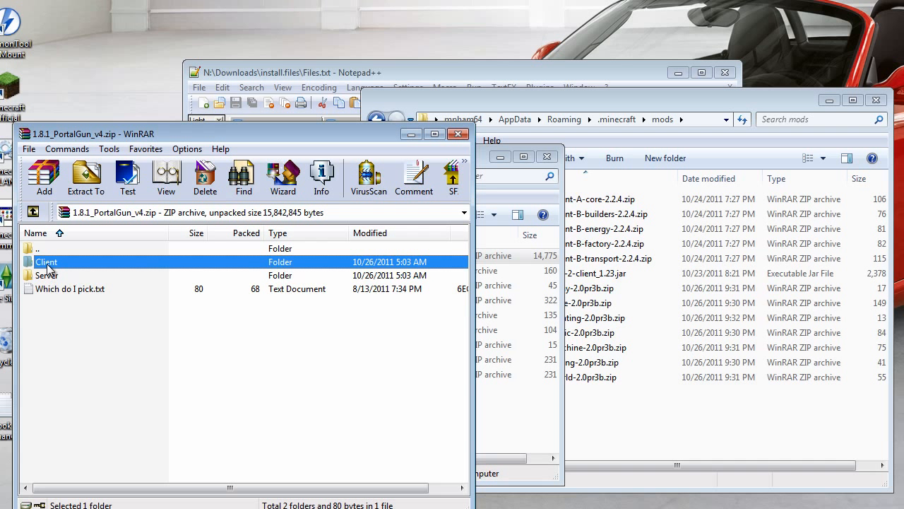
{"action": "double_click", "coordinate": [46, 262]}
{"action": "left_click", "coordinate": [112, 404]}
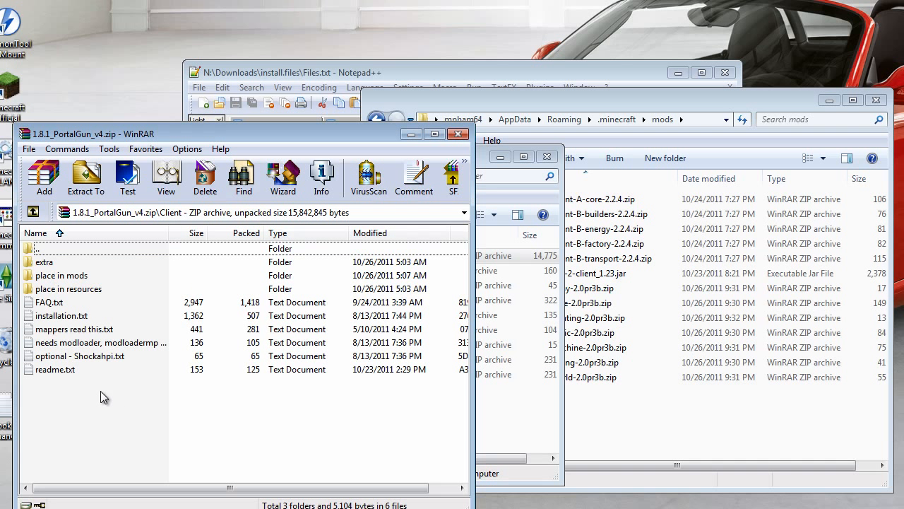
{"action": "left_click", "coordinate": [44, 264]}
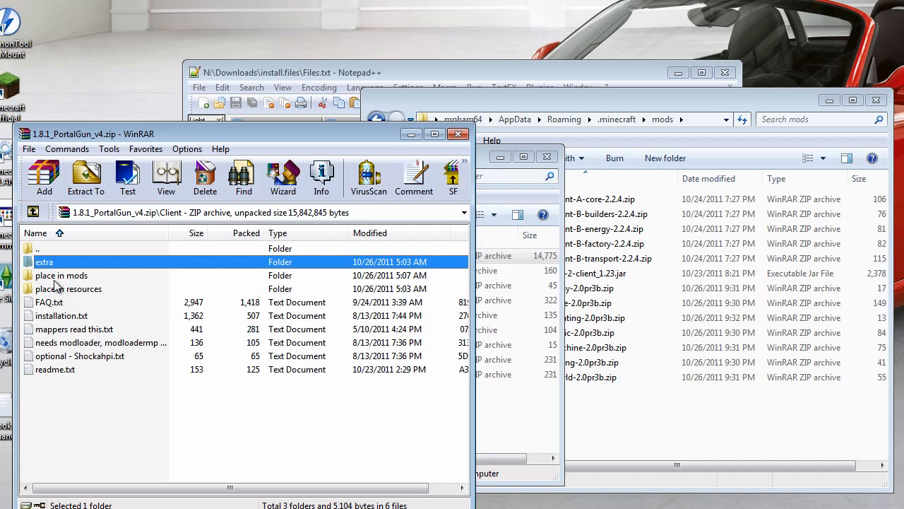
{"action": "double_click", "coordinate": [63, 280]}
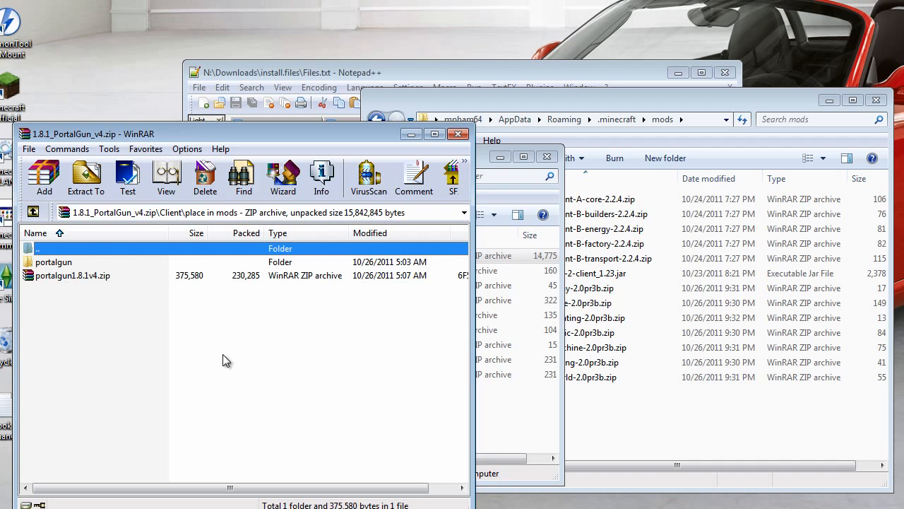
Step: Extract the portalgun folder and portalgun1.8.1v4.zip from the archive into the mods folder
{"action": "left_click", "coordinate": [583, 103]}
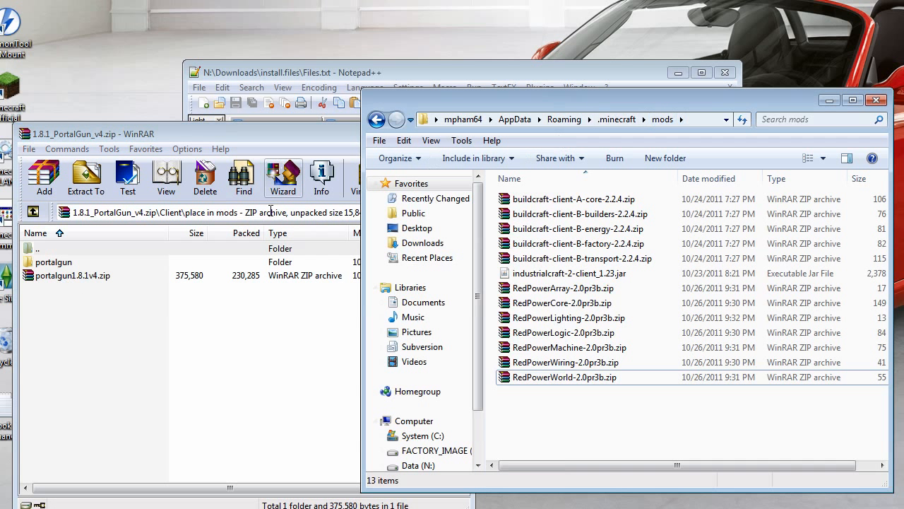
{"action": "left_click", "coordinate": [52, 265]}
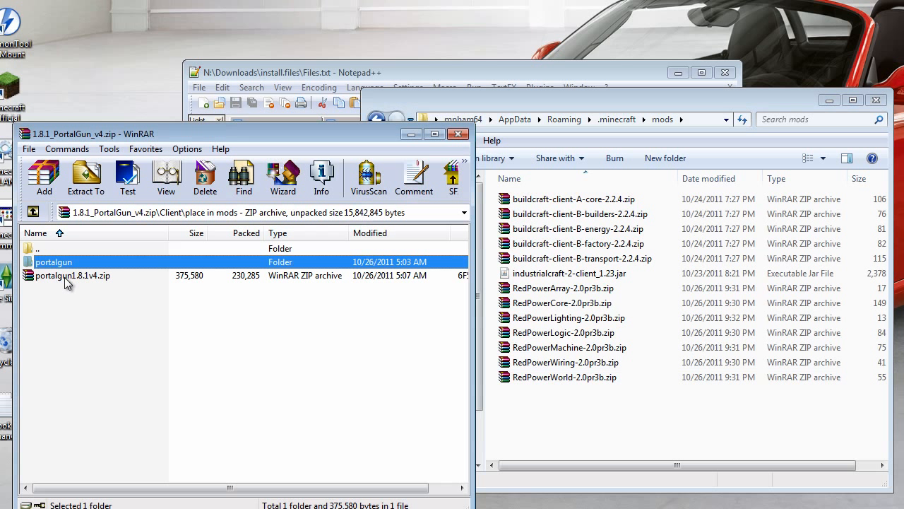
{"action": "left_click", "coordinate": [54, 281], "text": "shift"}
{"action": "left_click_drag", "start_coordinate": [51, 280], "coordinate": [571, 431]}
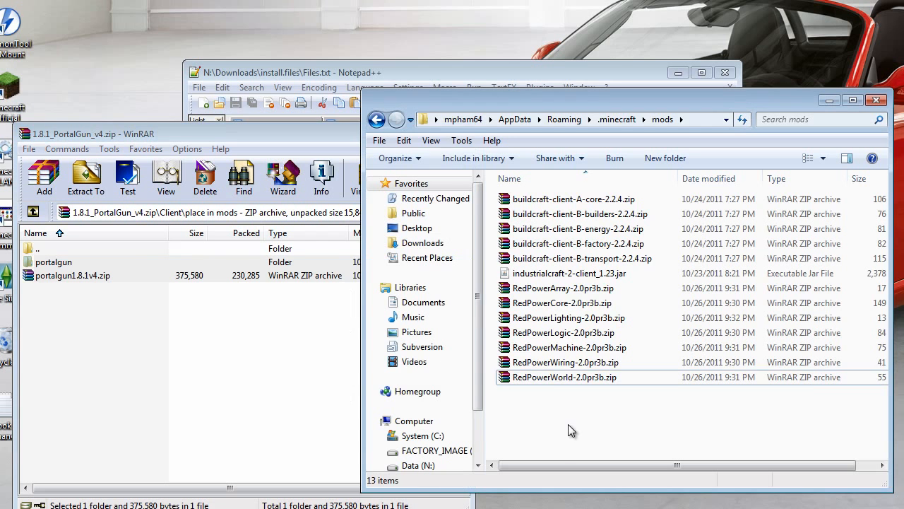
Step: Open the PortalGun archive's "place in resources" folder and, beside it, the resources folder inside .minecraft
{"action": "left_click", "coordinate": [609, 121]}
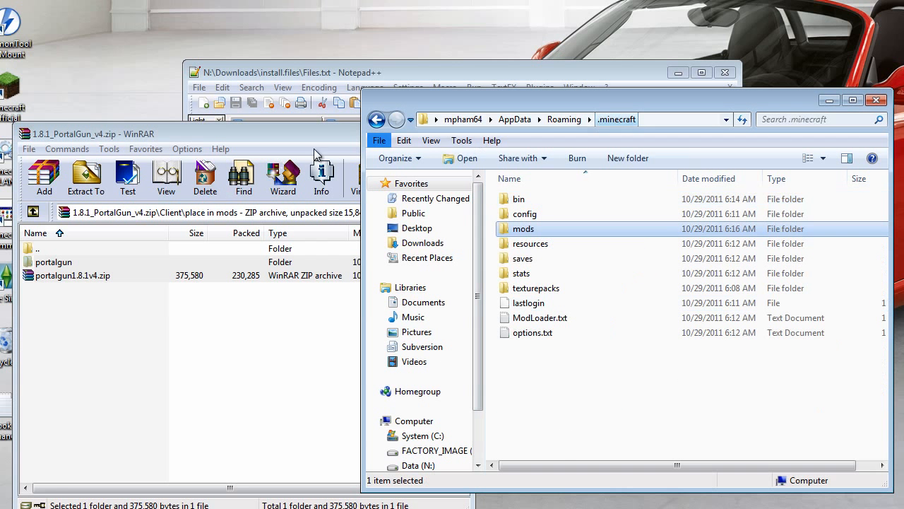
{"action": "left_click", "coordinate": [40, 252]}
{"action": "double_click", "coordinate": [41, 253]}
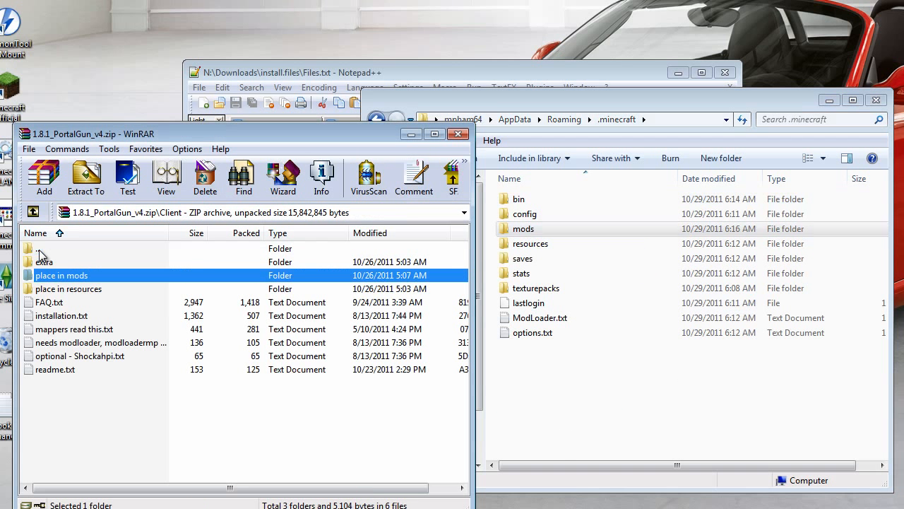
{"action": "double_click", "coordinate": [69, 290]}
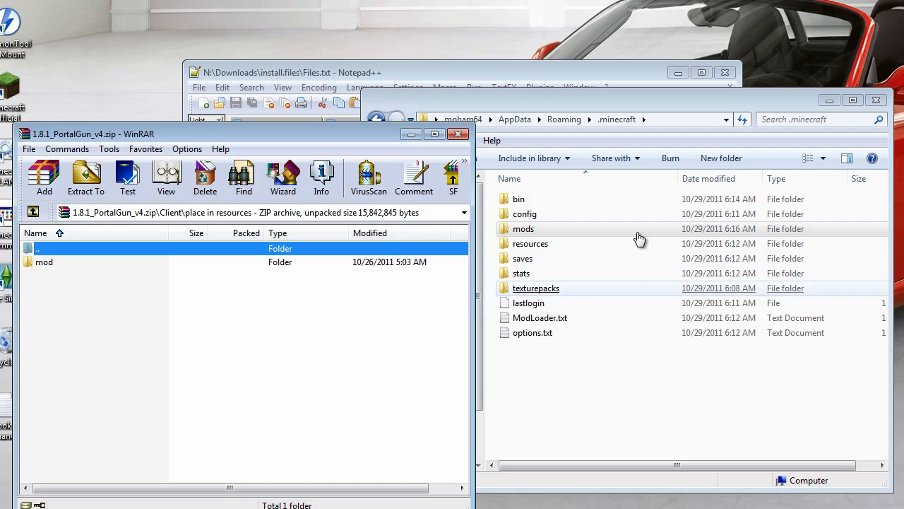
{"action": "left_click", "coordinate": [613, 123]}
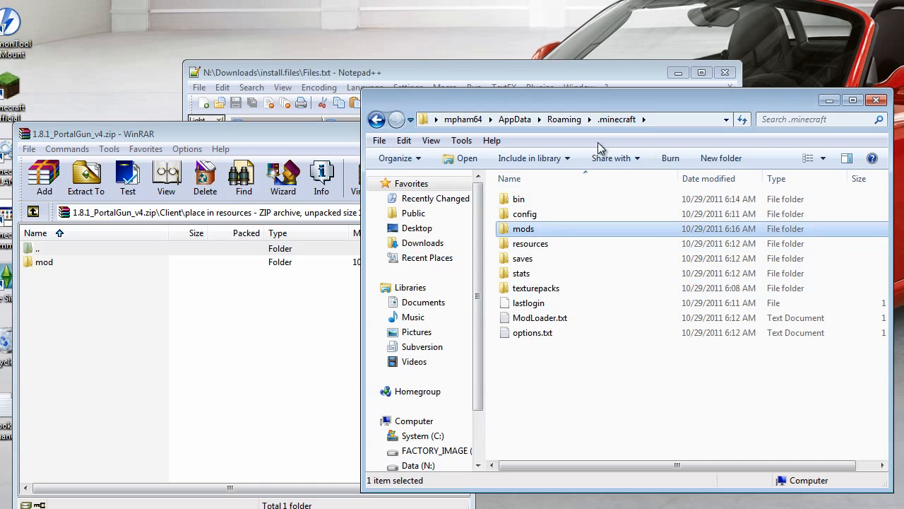
{"action": "double_click", "coordinate": [527, 244]}
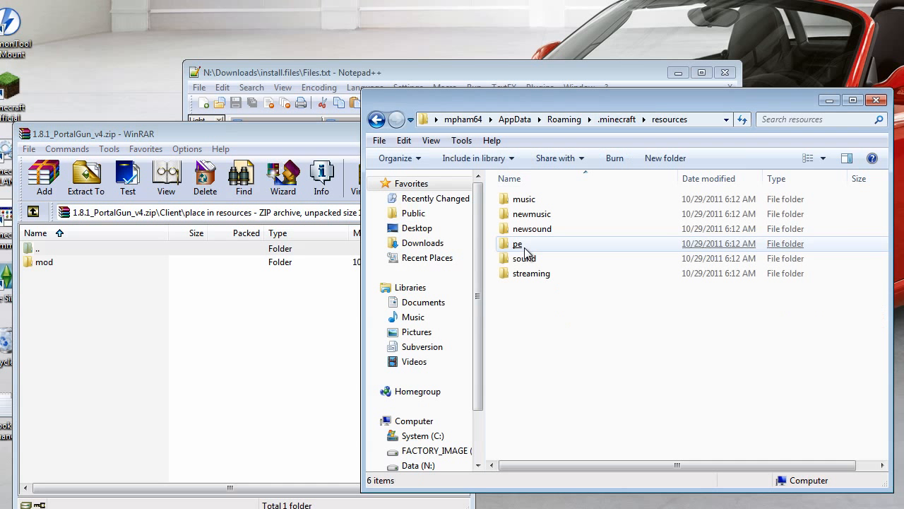
Step: Extract the archive's mod folder into the resources folder, close the PortalGun archive and return to .minecraft
{"action": "left_click_drag", "start_coordinate": [40, 265], "coordinate": [568, 344]}
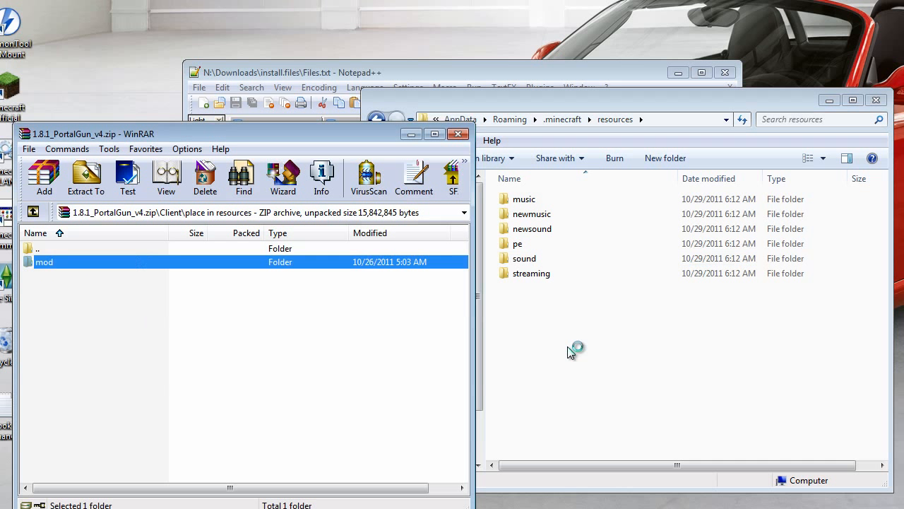
{"action": "left_click", "coordinate": [286, 134]}
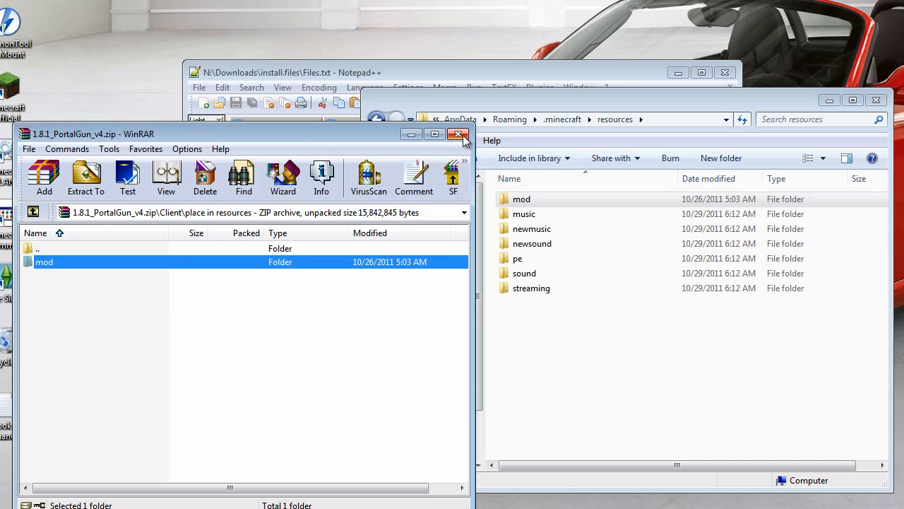
{"action": "left_click", "coordinate": [459, 135]}
{"action": "left_click", "coordinate": [565, 119]}
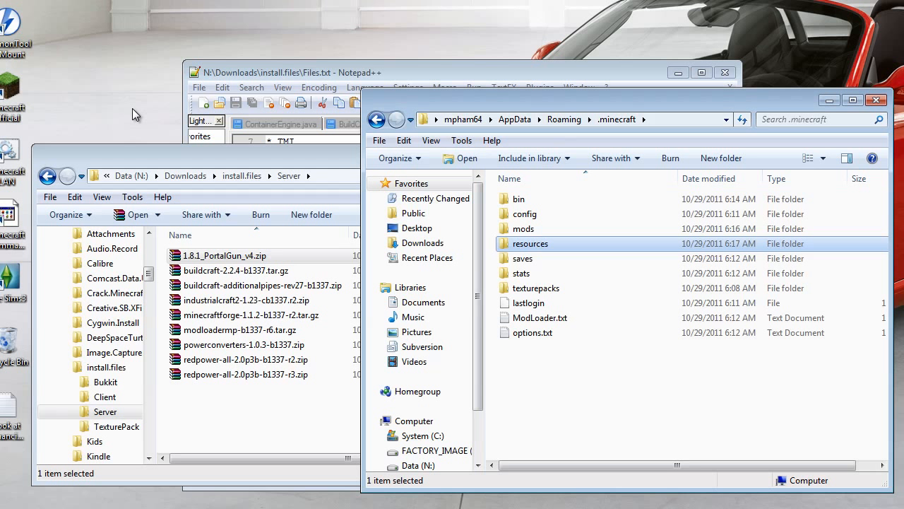
Step: Switch to the Minecraft launcher, enlarge its window and log in with the remembered account
{"action": "left_click", "coordinate": [17, 94]}
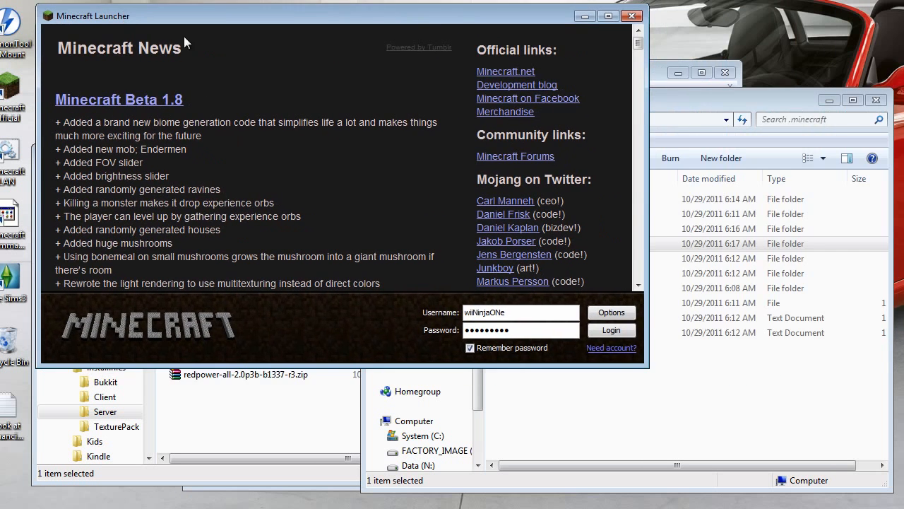
{"action": "left_click_drag", "start_coordinate": [642, 363], "coordinate": [861, 489]}
{"action": "left_click", "coordinate": [822, 452]}
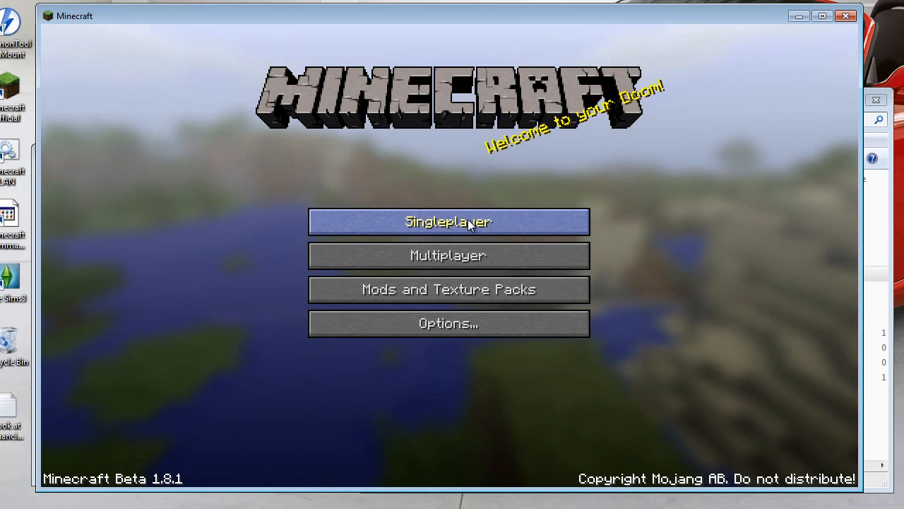
Step: Load the existing single-player world "New World" and walk around to test the modded client
{"action": "left_click", "coordinate": [468, 222]}
{"action": "left_click", "coordinate": [417, 237]}
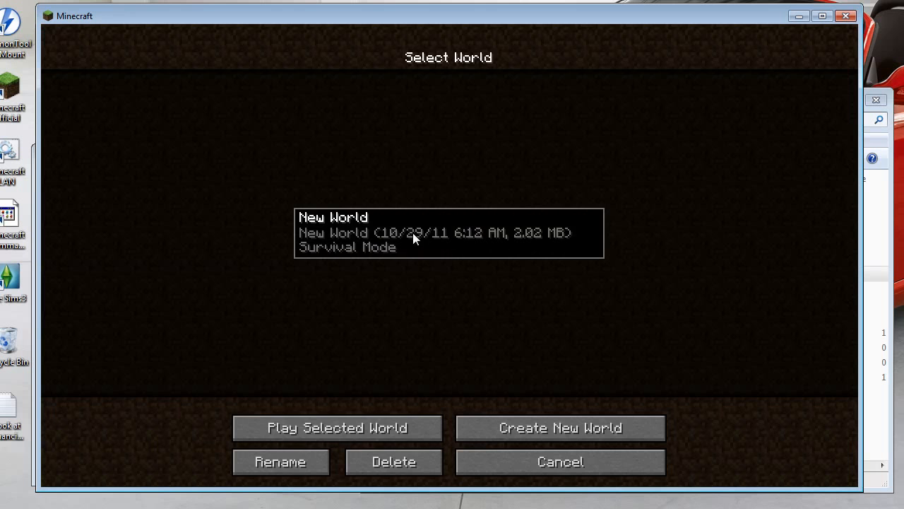
{"action": "left_click", "coordinate": [402, 428]}
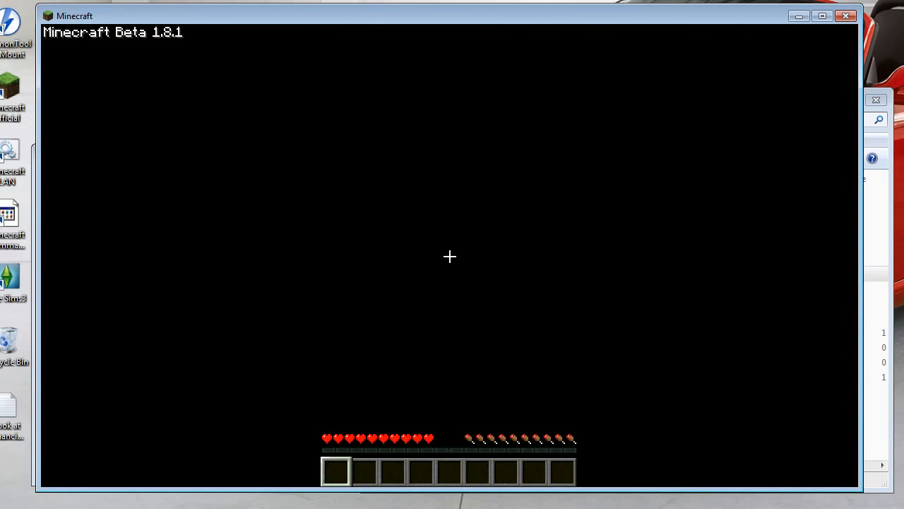
{"action": "key", "text": "w"}
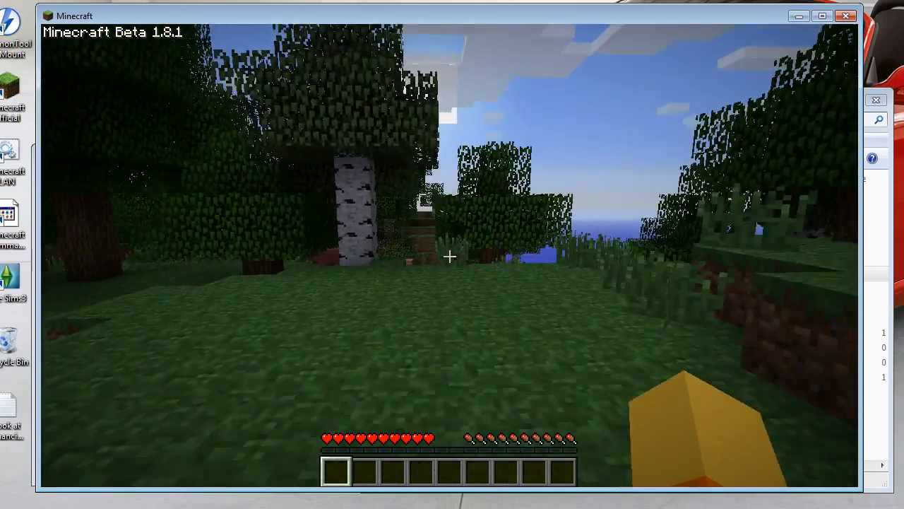
{"action": "key", "text": "w"}
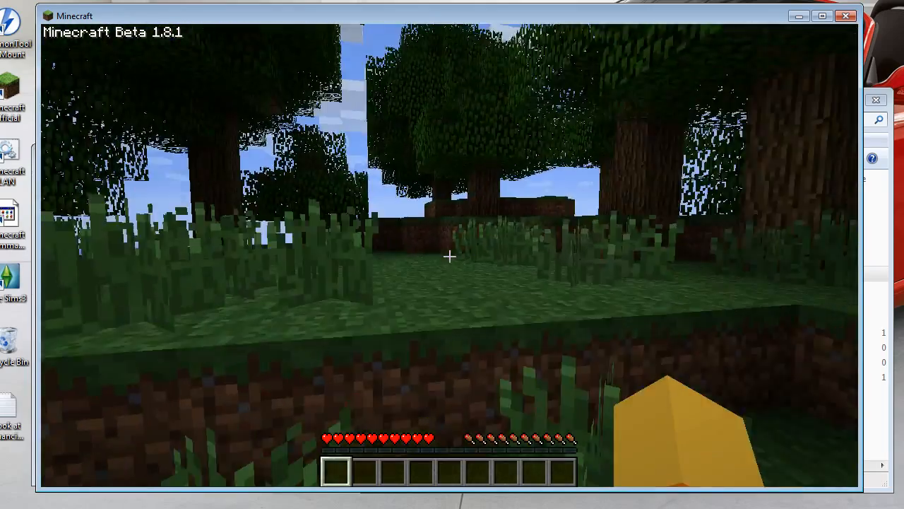
{"action": "key", "text": "w"}
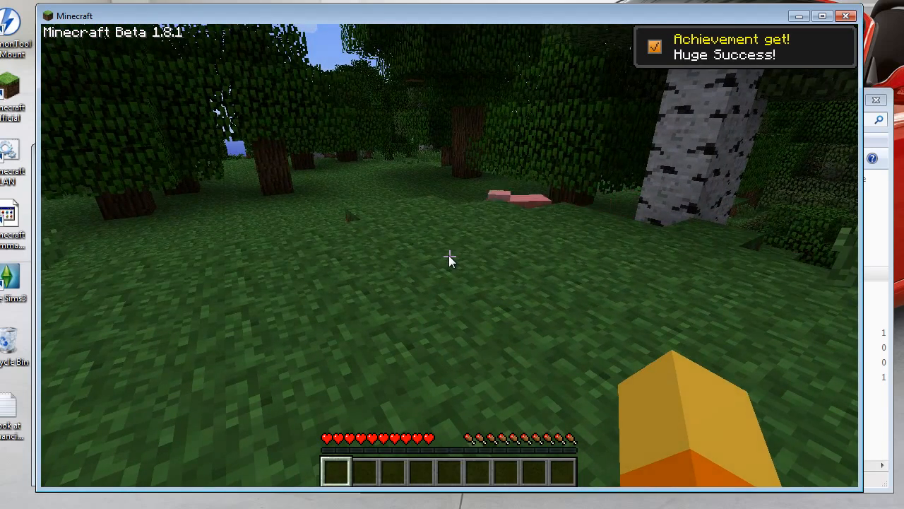
Step: Leave the world for the title screen and close Minecraft
{"action": "key", "text": "Escape"}
{"action": "left_click", "coordinate": [457, 303]}
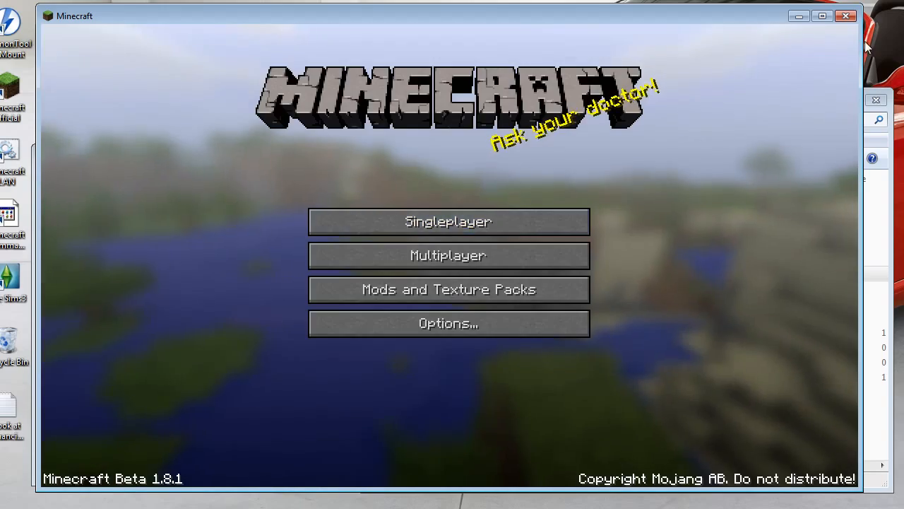
{"action": "left_click", "coordinate": [846, 16]}
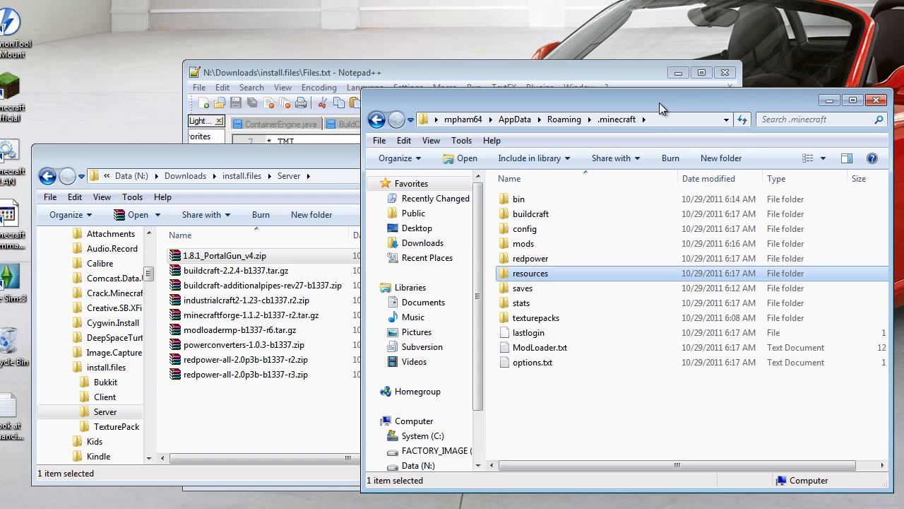
Step: Show the bin folder of .minecraft beside the Client folder of install.files
{"action": "double_click", "coordinate": [520, 198]}
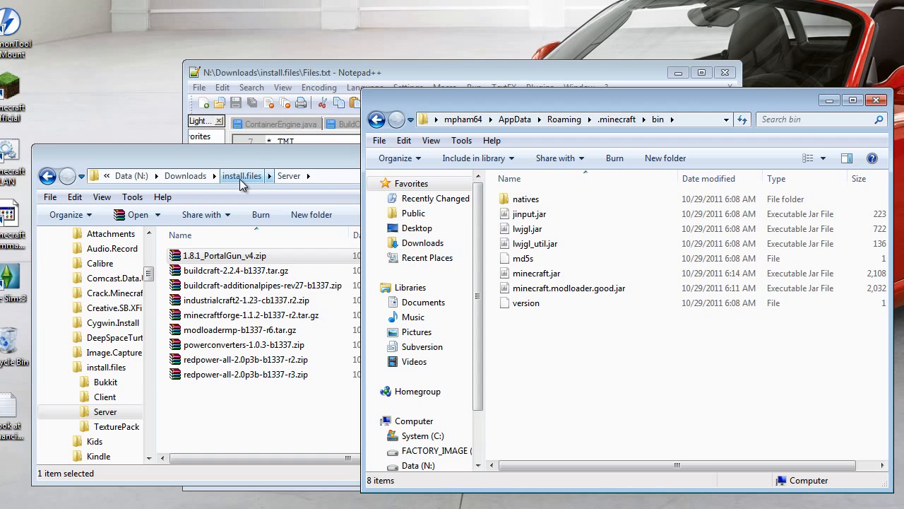
{"action": "left_click", "coordinate": [105, 396]}
{"action": "left_click_drag", "start_coordinate": [374, 359], "coordinate": [560, 359]}
{"action": "left_click", "coordinate": [612, 335]}
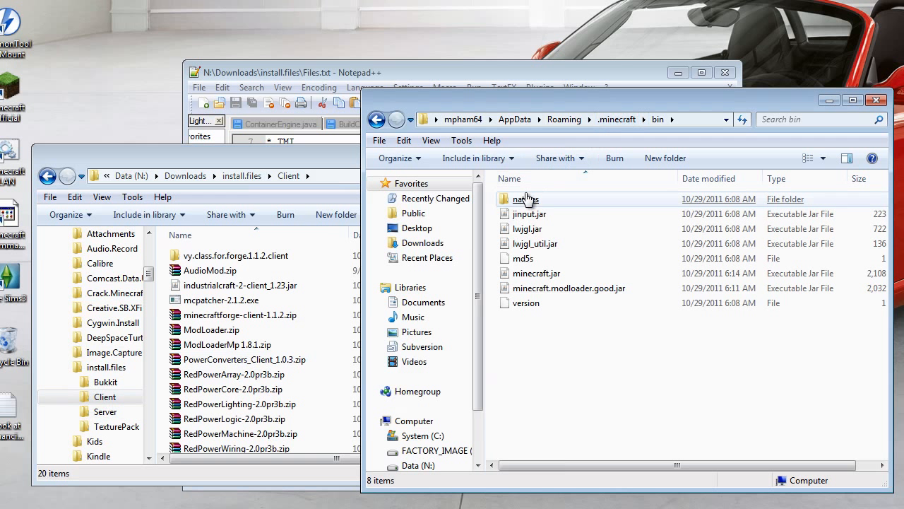
Step: Make a backup copy of minecraft.jar within the bin folder
{"action": "left_click", "coordinate": [545, 275]}
{"action": "right_click", "coordinate": [552, 347]}
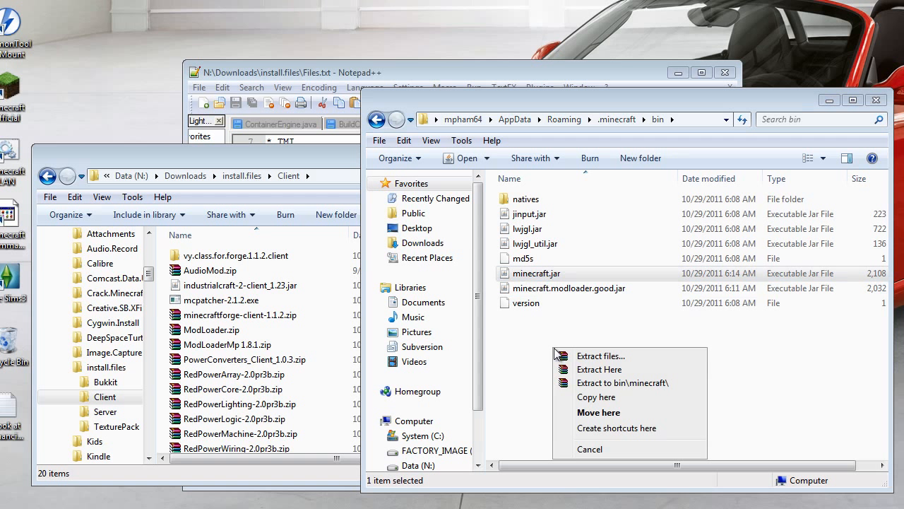
{"action": "left_click", "coordinate": [583, 398]}
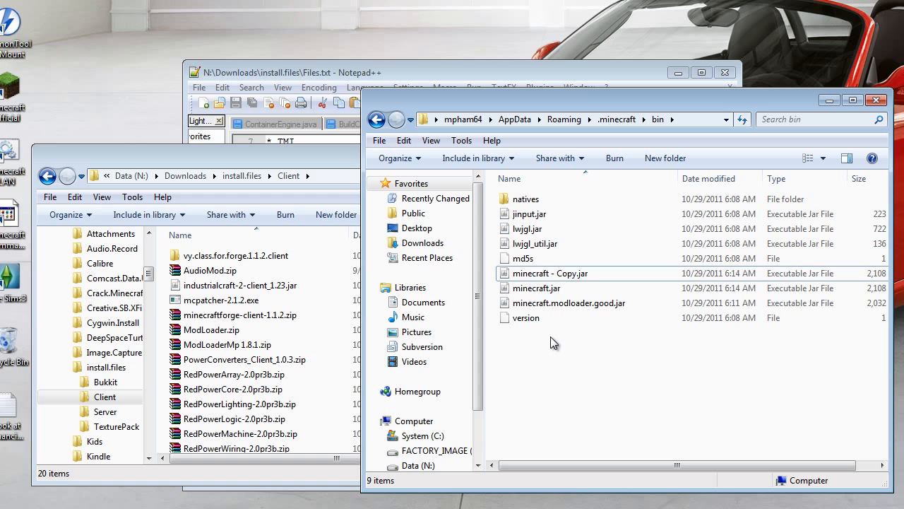
{"action": "left_click", "coordinate": [554, 273]}
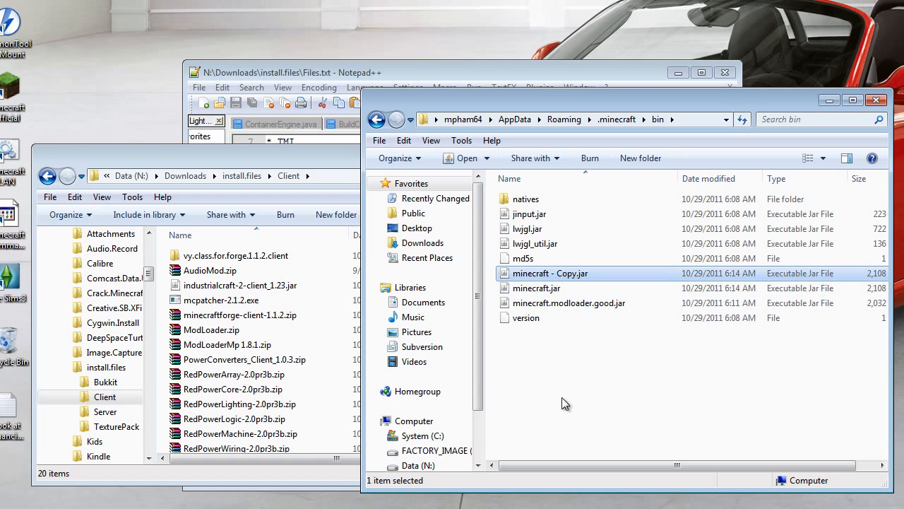
Step: Open minecraft.jar as an archive in WinRAR and position its window beside the Client folder, showing the jar's root class files
{"action": "left_click", "coordinate": [542, 291]}
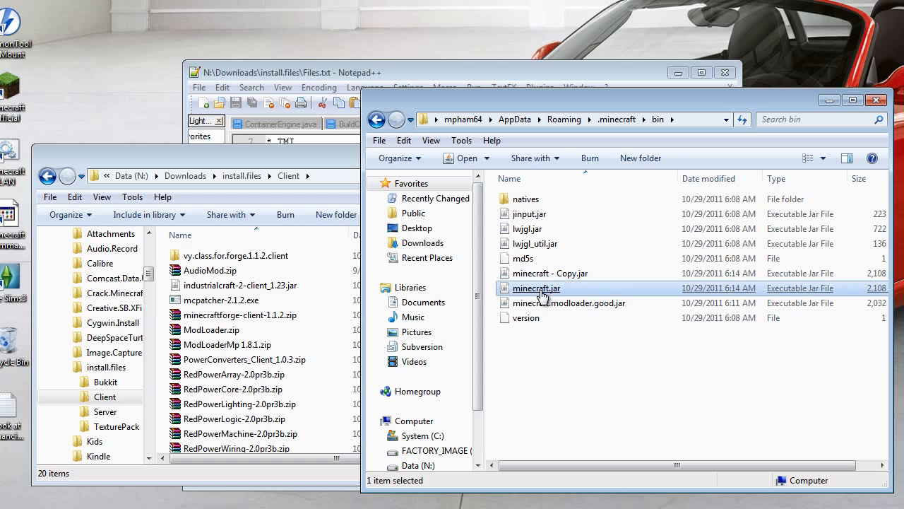
{"action": "right_click", "coordinate": [542, 292]}
{"action": "mouse_move", "coordinate": [364, 10]}
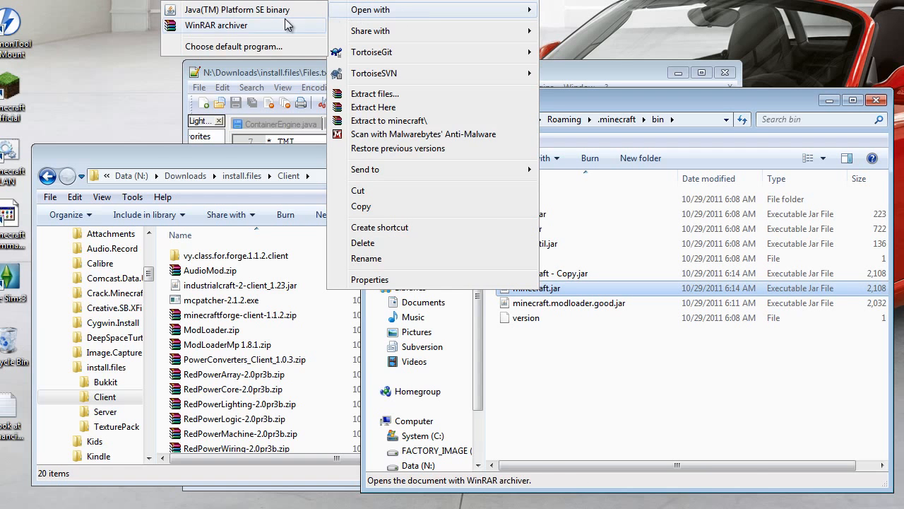
{"action": "left_click", "coordinate": [288, 26]}
{"action": "left_click_drag", "start_coordinate": [351, 130], "coordinate": [757, 65]}
{"action": "scroll", "coordinate": [858, 251], "scroll_direction": "down", "scroll_amount": 10}
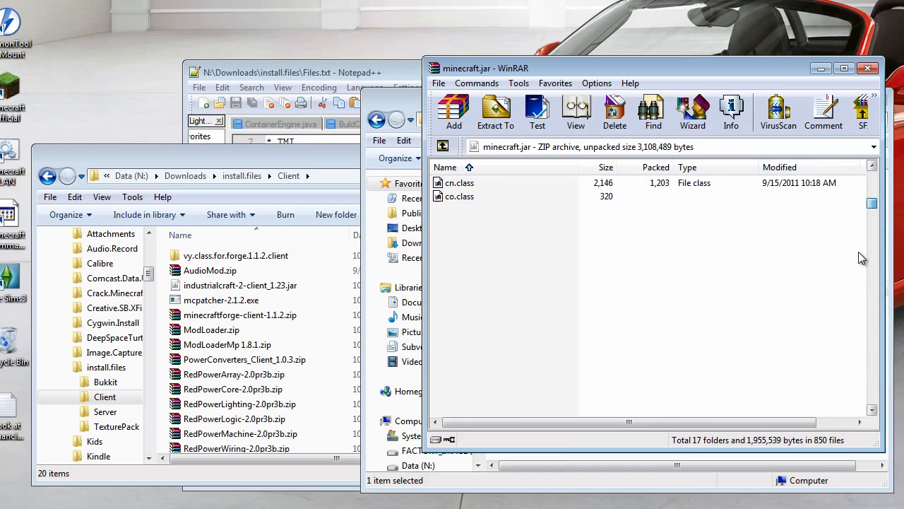
{"action": "scroll", "coordinate": [861, 258], "scroll_direction": "down", "scroll_amount": 5}
Step: Open TooManyItems2011_09_27_1.8_fix.zip from the Client folder
{"action": "left_click", "coordinate": [321, 159]}
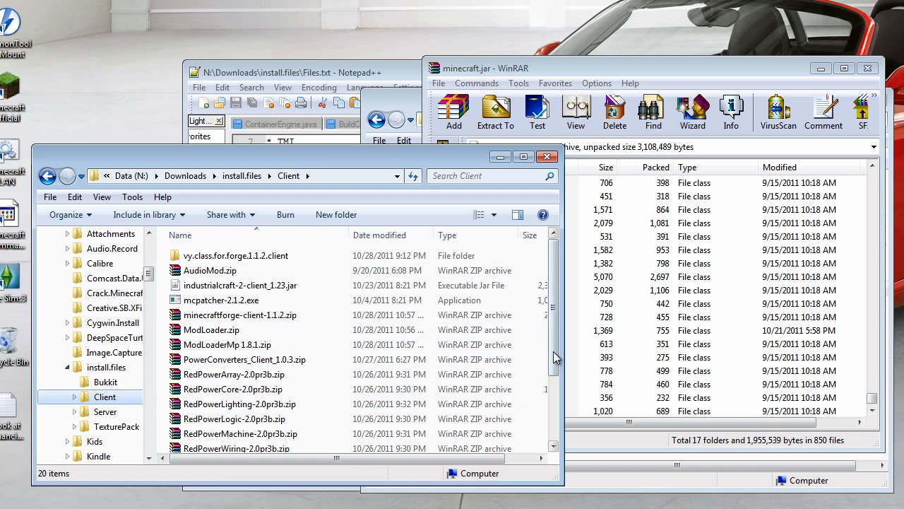
{"action": "scroll", "coordinate": [554, 367], "scroll_direction": "down", "scroll_amount": 3}
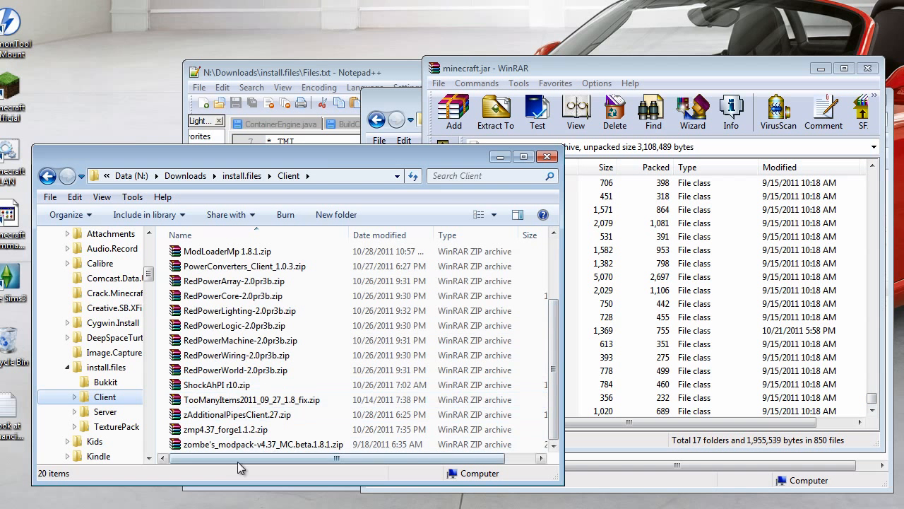
{"action": "double_click", "coordinate": [205, 400]}
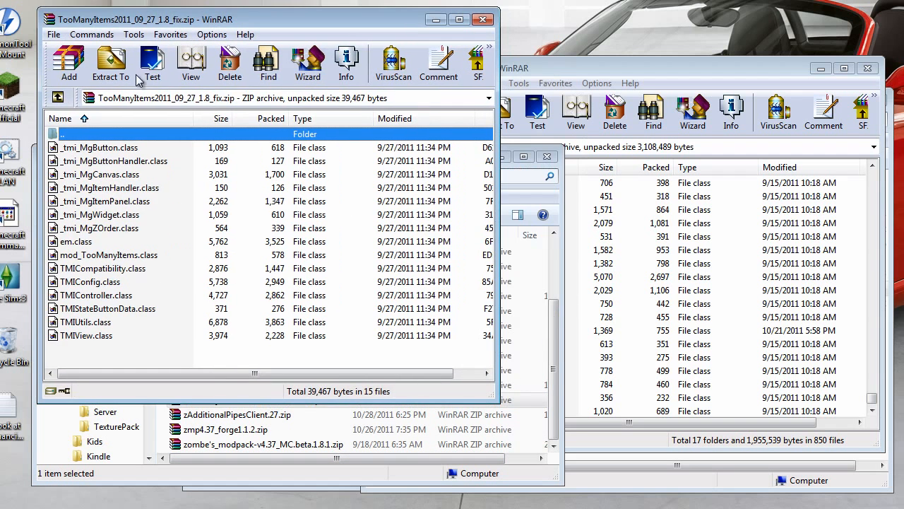
Step: Add all TooManyItems class files, _tmi_MgButton.class through TMIView.class, to the root of minecraft.jar and close the TooManyItems archive
{"action": "left_click", "coordinate": [94, 150]}
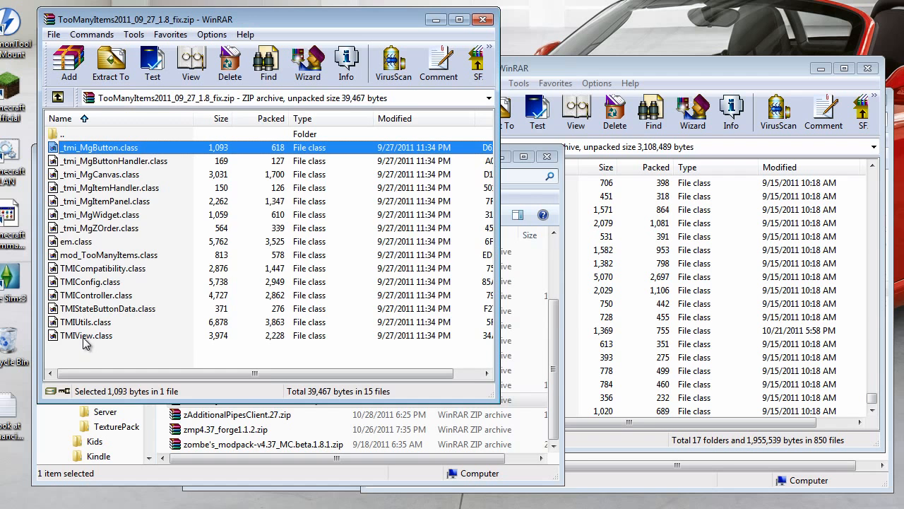
{"action": "left_click", "coordinate": [89, 337], "text": "shift"}
{"action": "left_click_drag", "start_coordinate": [83, 335], "coordinate": [734, 403]}
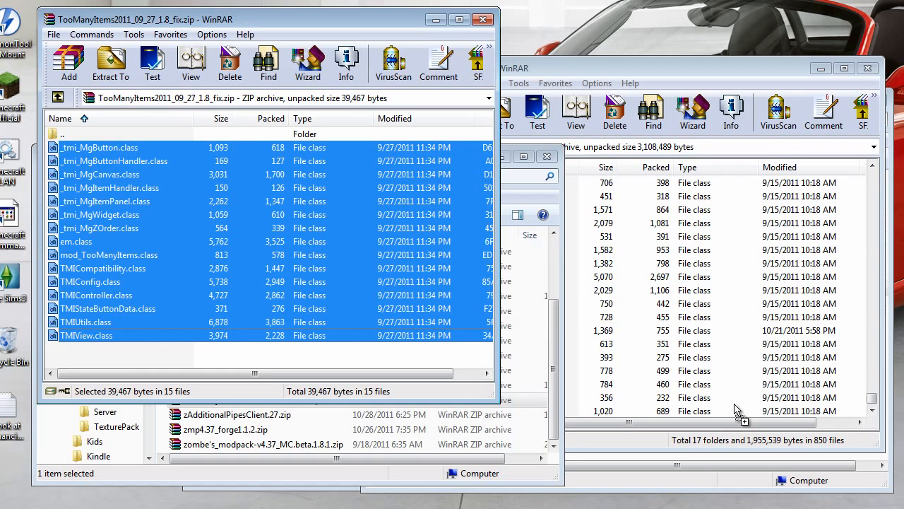
{"action": "left_click", "coordinate": [650, 377]}
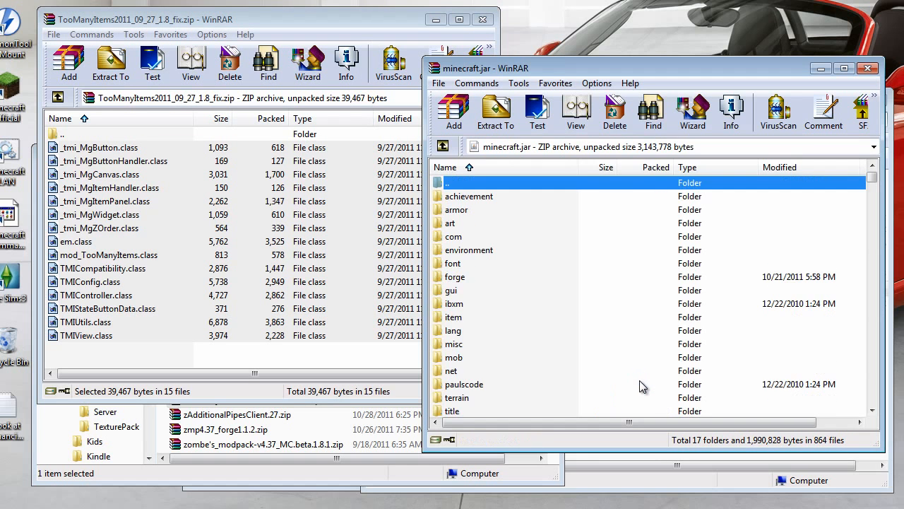
{"action": "left_click", "coordinate": [483, 20]}
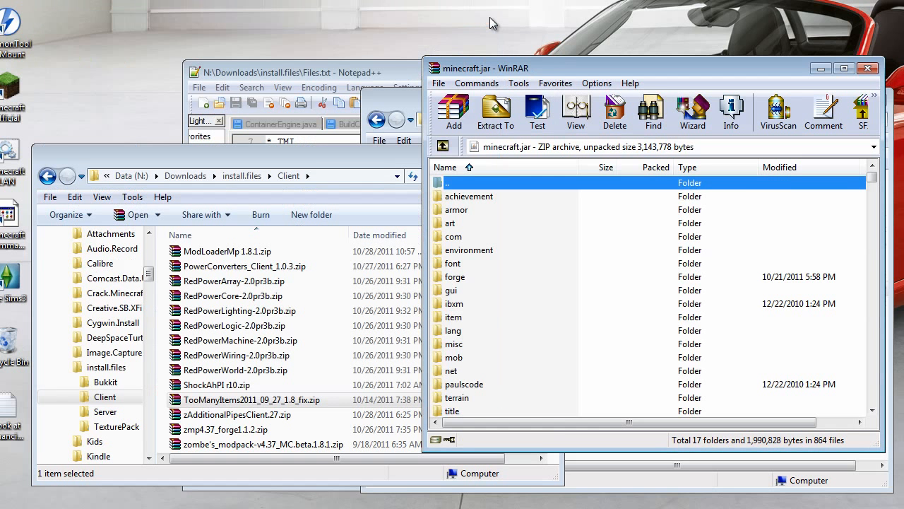
Step: Open zombe's_modpack-v4.37_MC.beta.1.8.1.zip from the Client folder
{"action": "left_click", "coordinate": [316, 163]}
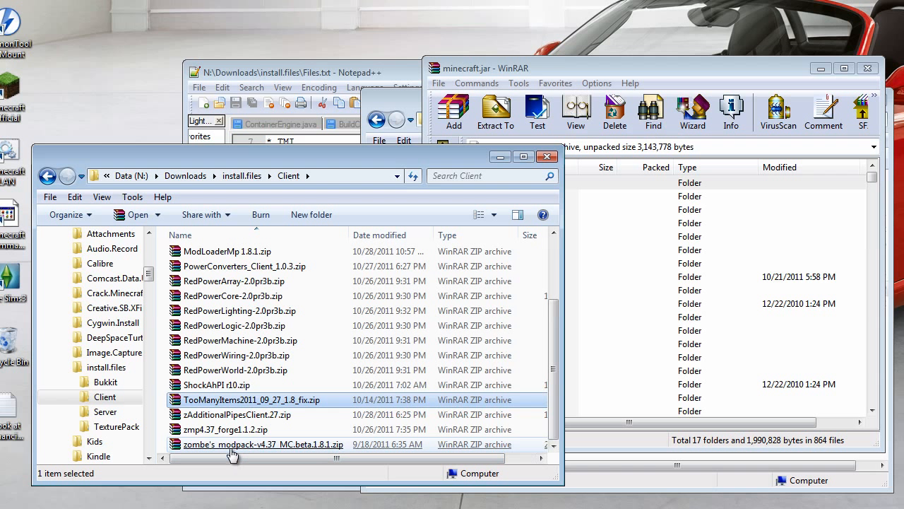
{"action": "mouse_move", "coordinate": [231, 450]}
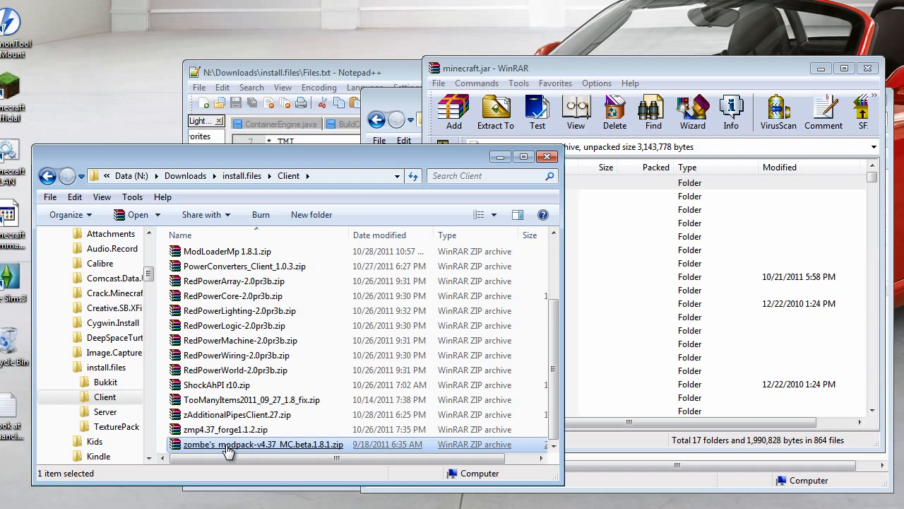
{"action": "double_click", "coordinate": [228, 445]}
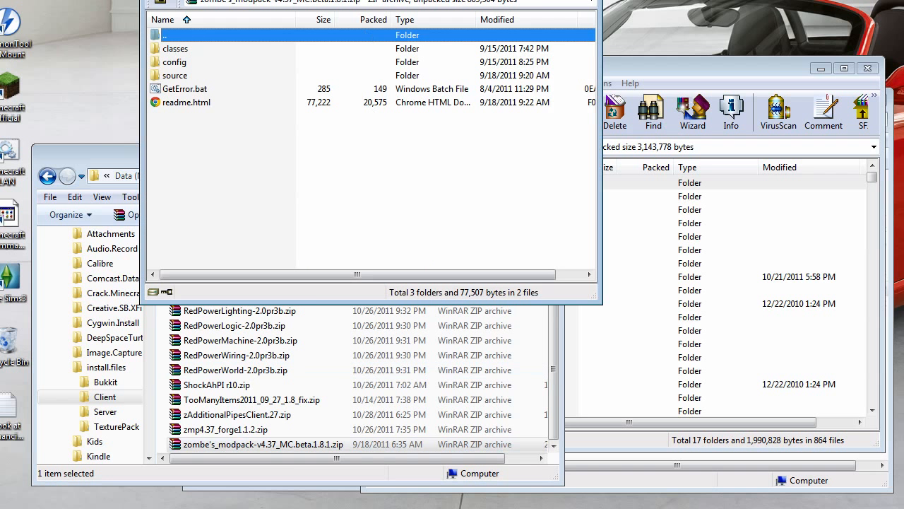
Step: Open the classes folder inside the zombe's_modpack-v4.37_MC.beta.1.8.1.zip archive
{"action": "left_click_drag", "start_coordinate": [380, 4], "coordinate": [247, 96]}
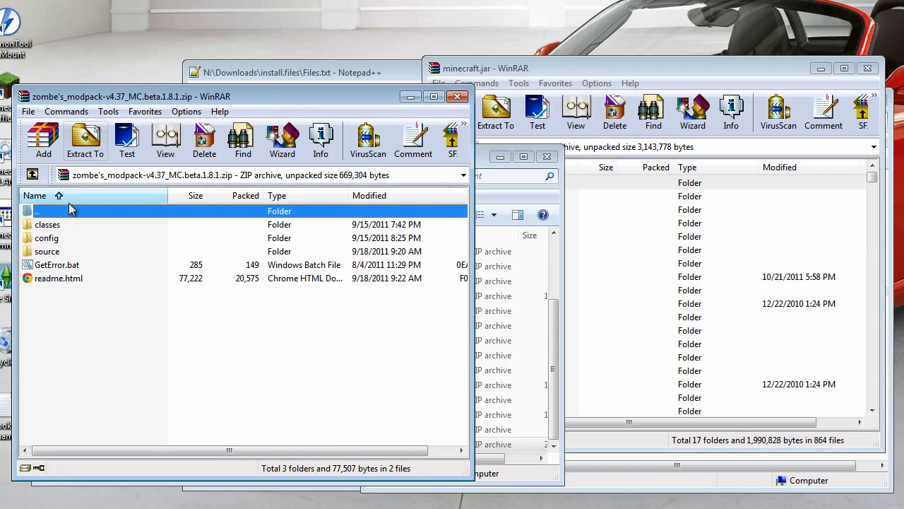
{"action": "left_click", "coordinate": [51, 253]}
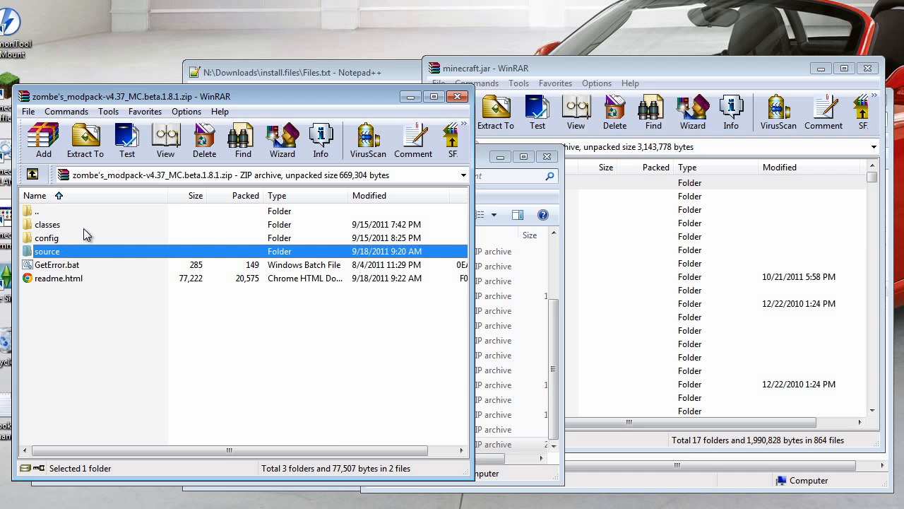
{"action": "left_click", "coordinate": [50, 224]}
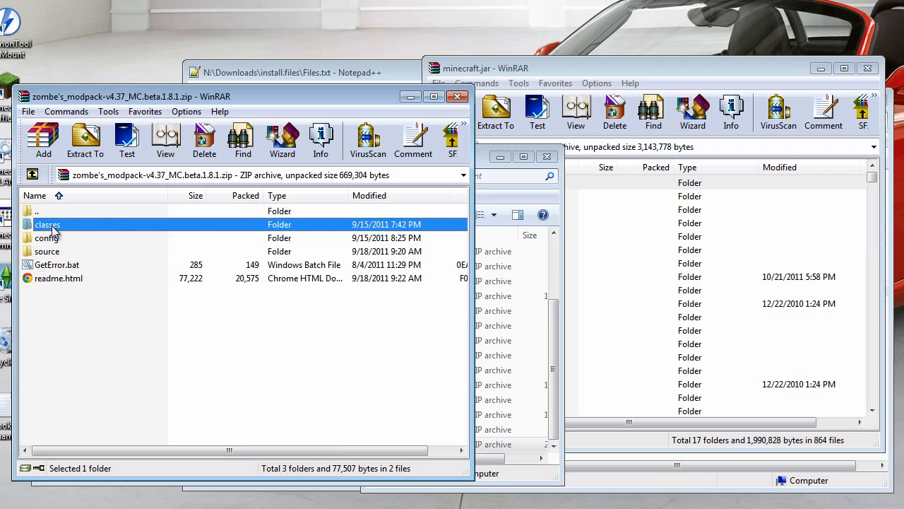
{"action": "left_click", "coordinate": [52, 226]}
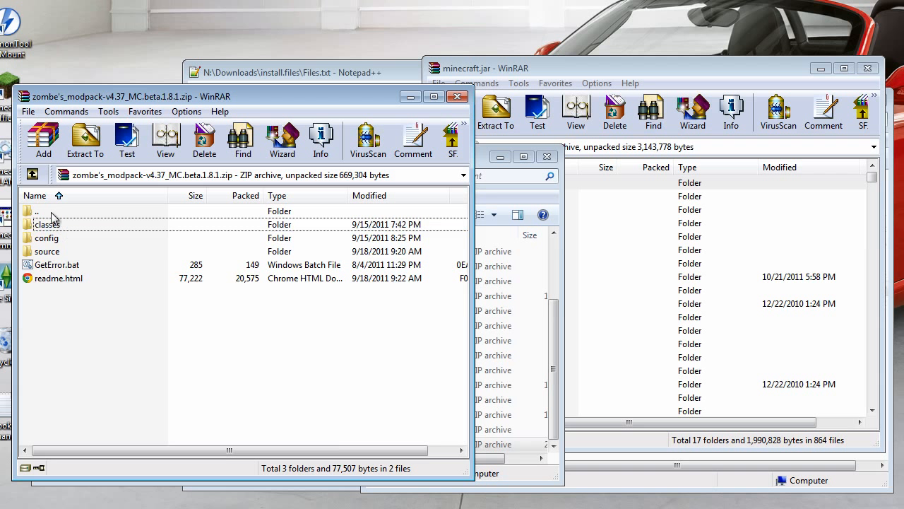
{"action": "double_click", "coordinate": [51, 225]}
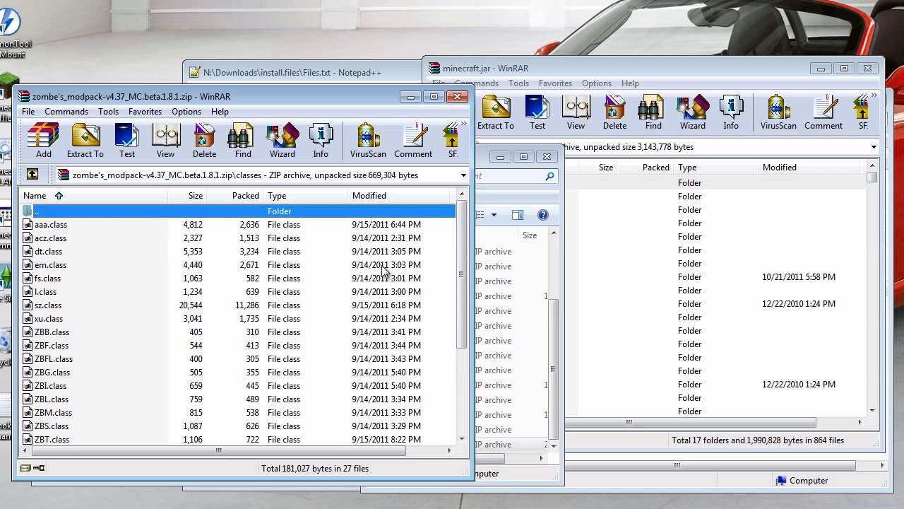
Step: Check Files.txt for the Zombe classes to skip and arrange the notes beside the modpack archive so the list stays readable
{"action": "left_click", "coordinate": [346, 73]}
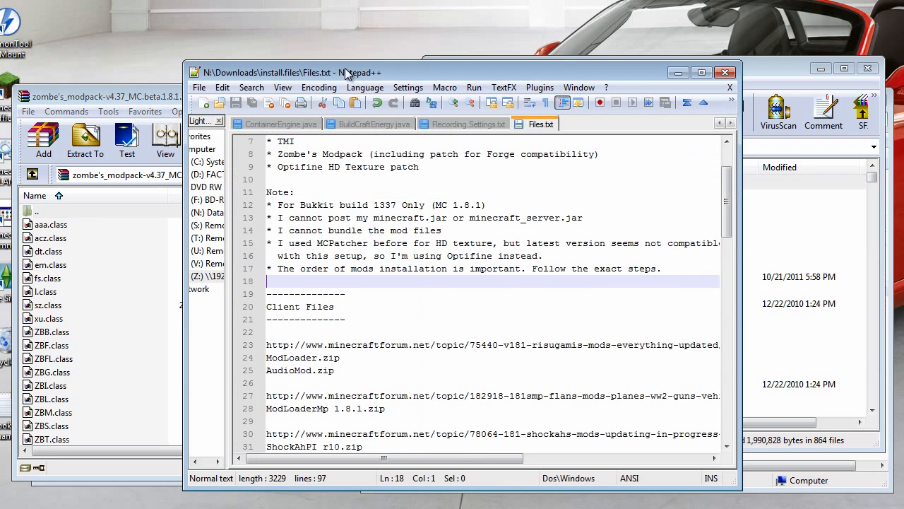
{"action": "left_click_drag", "start_coordinate": [728, 190], "coordinate": [726, 347]}
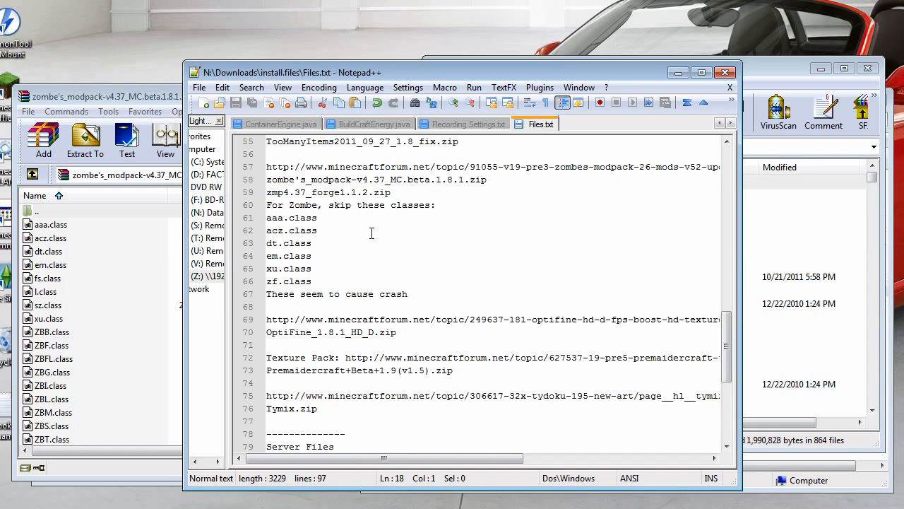
{"action": "left_click_drag", "start_coordinate": [327, 205], "coordinate": [390, 205]}
{"action": "left_click", "coordinate": [336, 232]}
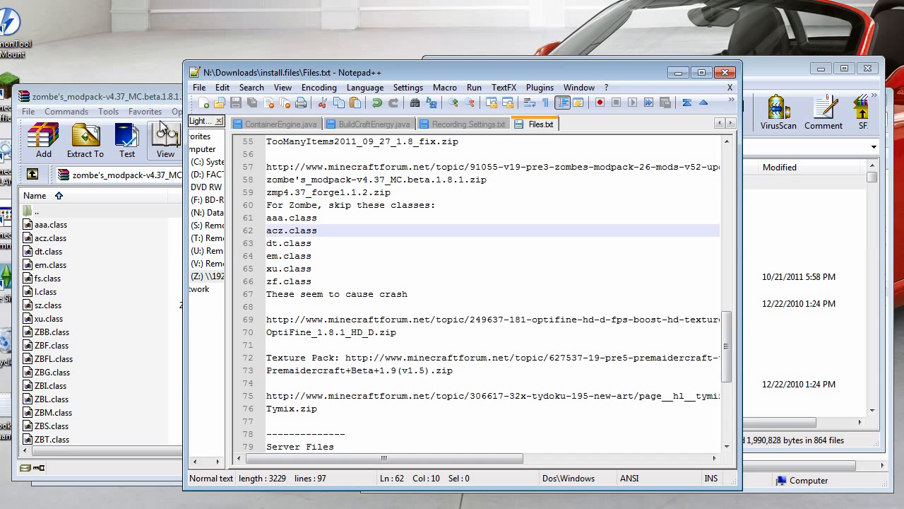
{"action": "left_click_drag", "start_coordinate": [148, 102], "coordinate": [453, 122]}
{"action": "left_click_drag", "start_coordinate": [424, 78], "coordinate": [306, 76]}
{"action": "left_click_drag", "start_coordinate": [642, 114], "coordinate": [517, 92]}
Step: Select all class files in the modpack's classes folder except aaa.class, acz.class, dt.class, em.class, xu.class and zf.class
{"action": "left_click", "coordinate": [251, 222]}
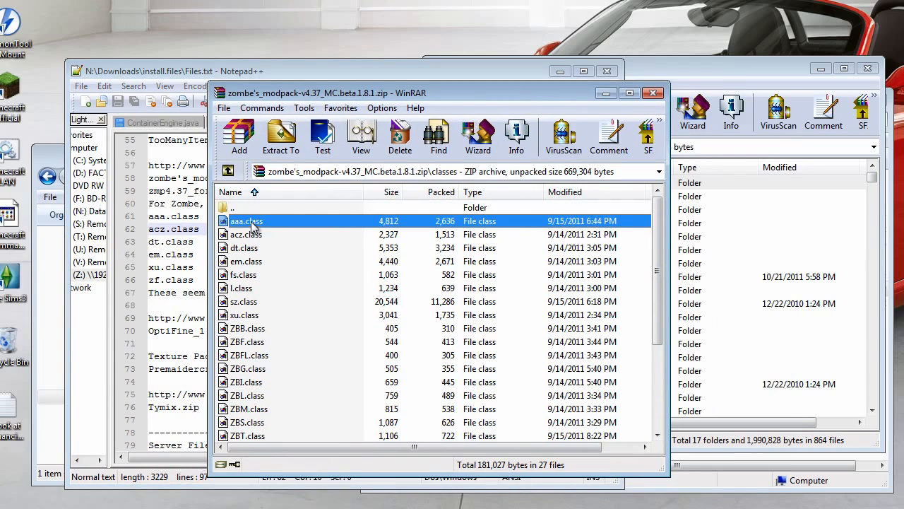
{"action": "left_click_drag", "start_coordinate": [657, 300], "coordinate": [660, 403]}
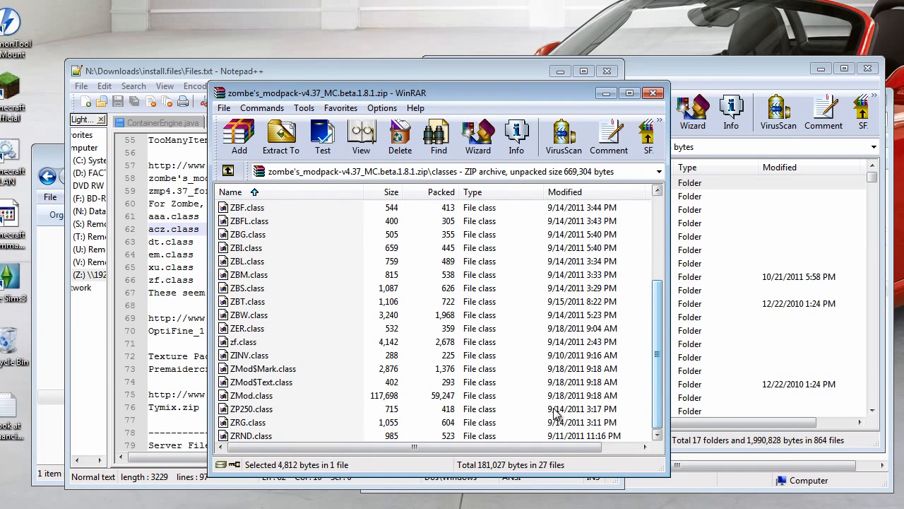
{"action": "left_click", "coordinate": [249, 436], "text": "shift"}
{"action": "left_click_drag", "start_coordinate": [656, 312], "coordinate": [660, 240]}
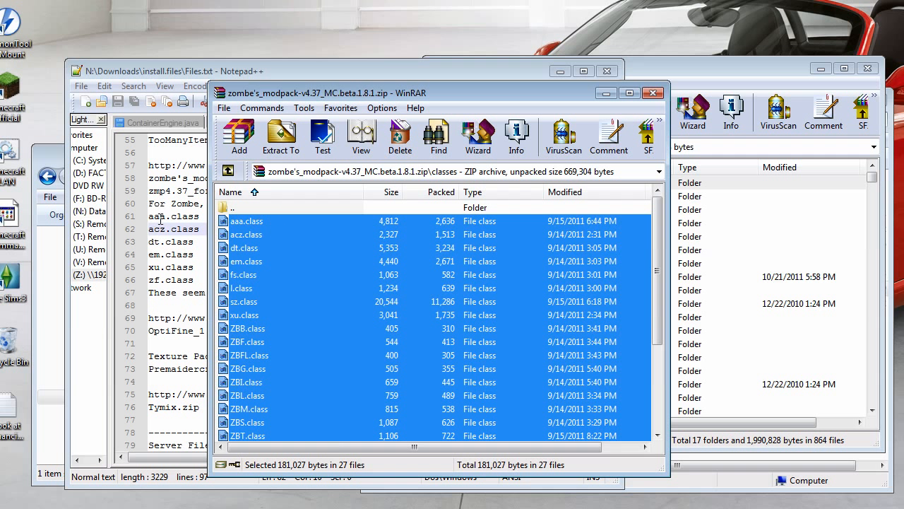
{"action": "left_click", "coordinate": [246, 223], "text": "ctrl"}
{"action": "left_click", "coordinate": [241, 238], "text": "ctrl"}
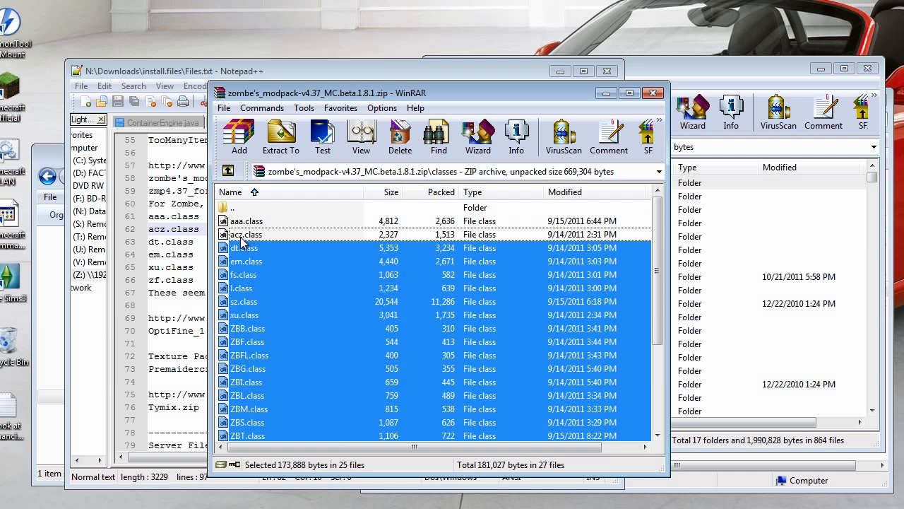
{"action": "left_click", "coordinate": [250, 248], "text": "ctrl"}
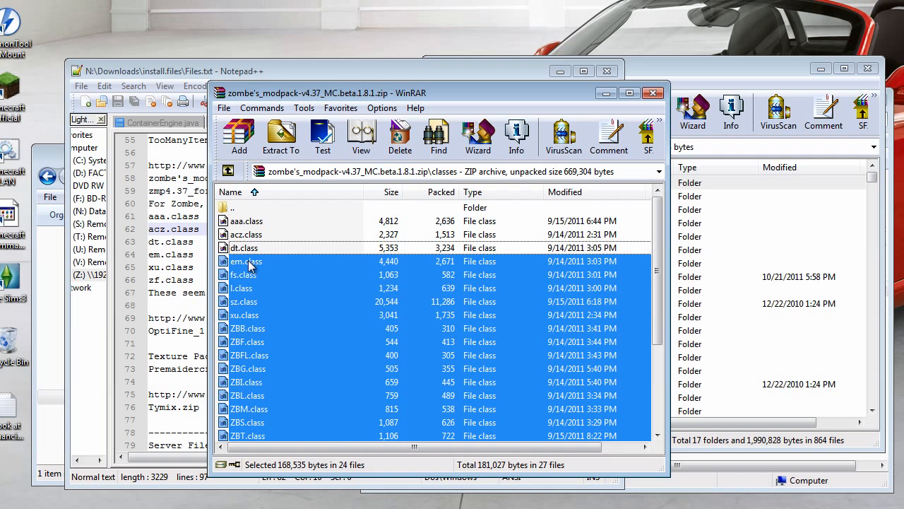
{"action": "left_click", "coordinate": [250, 262], "text": "ctrl"}
{"action": "left_click", "coordinate": [249, 317], "text": "ctrl"}
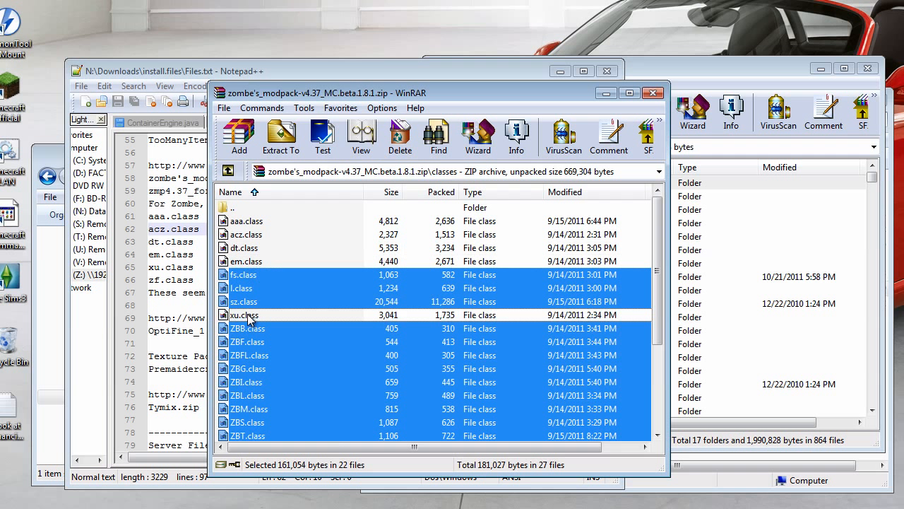
{"action": "left_click_drag", "start_coordinate": [658, 302], "coordinate": [660, 352]}
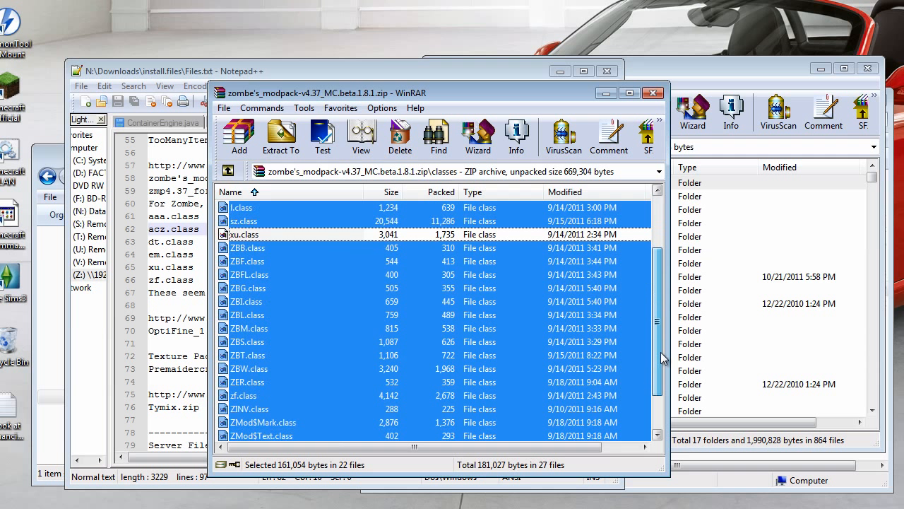
{"action": "left_click", "coordinate": [242, 397], "text": "ctrl"}
Step: Add the selected Zombe classes to the root of minecraft.jar with add and replace files, and close the modpack archive
{"action": "left_click_drag", "start_coordinate": [464, 94], "coordinate": [307, 89]}
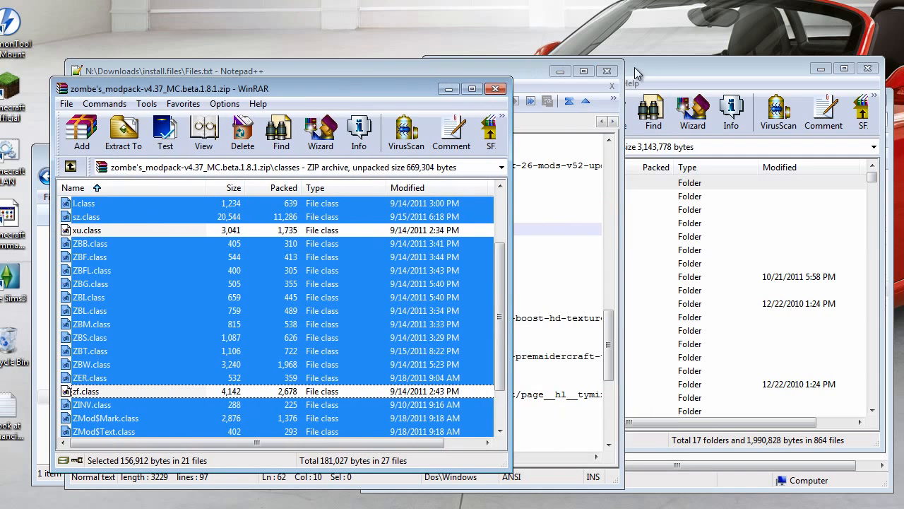
{"action": "left_click", "coordinate": [676, 67]}
{"action": "left_click", "coordinate": [388, 88]}
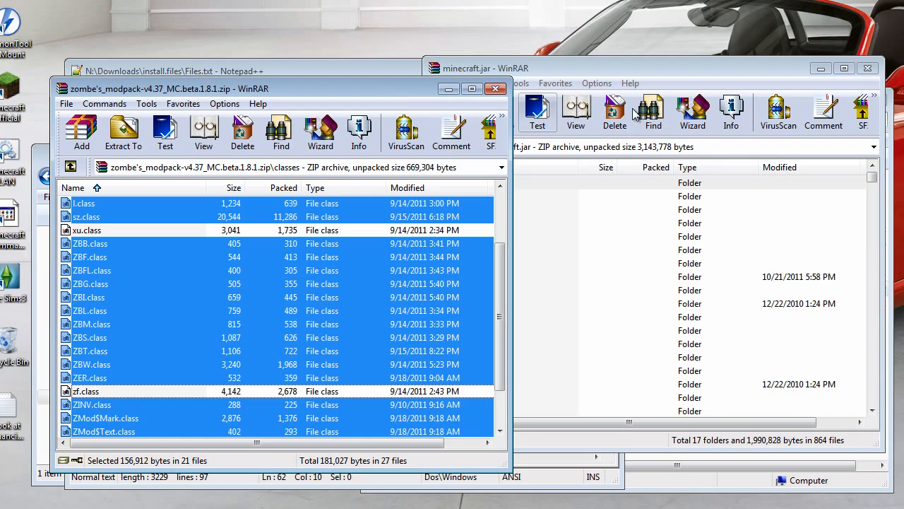
{"action": "left_click_drag", "start_coordinate": [872, 176], "coordinate": [876, 410]}
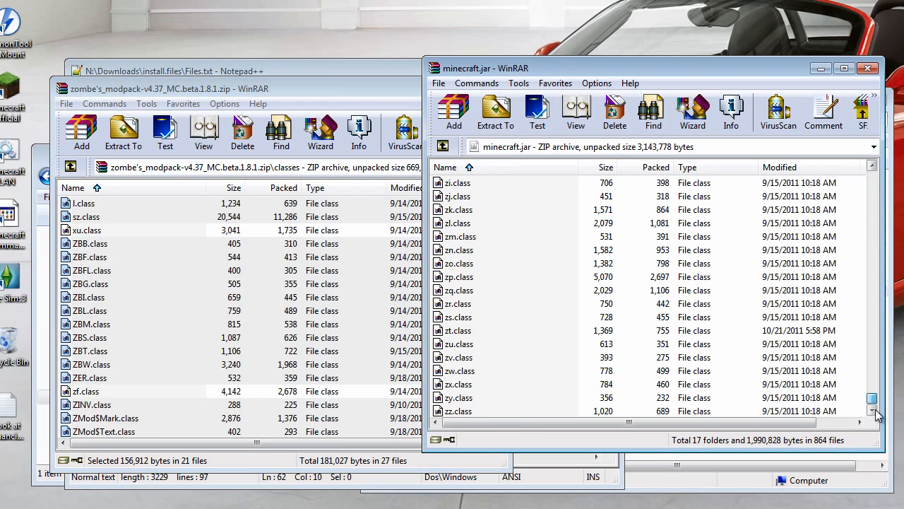
{"action": "left_click", "coordinate": [332, 87]}
{"action": "left_click_drag", "start_coordinate": [83, 206], "coordinate": [728, 397]}
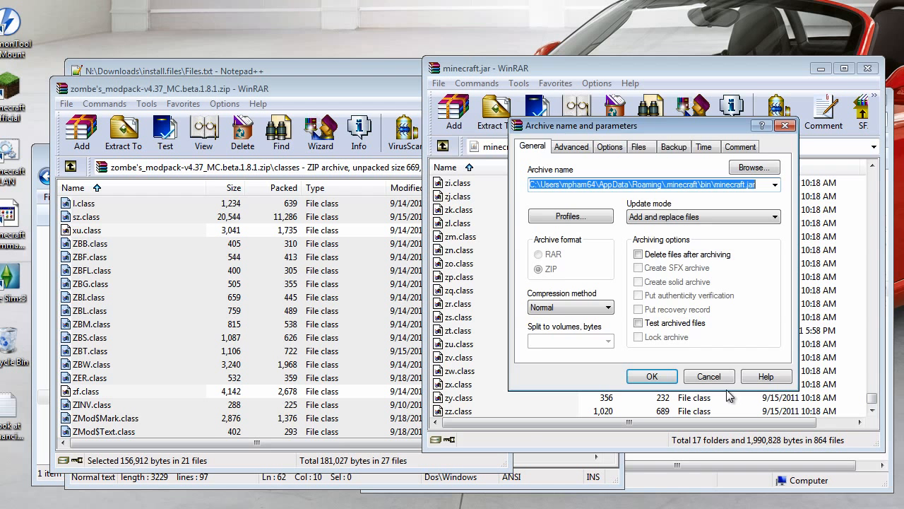
{"action": "left_click", "coordinate": [650, 375]}
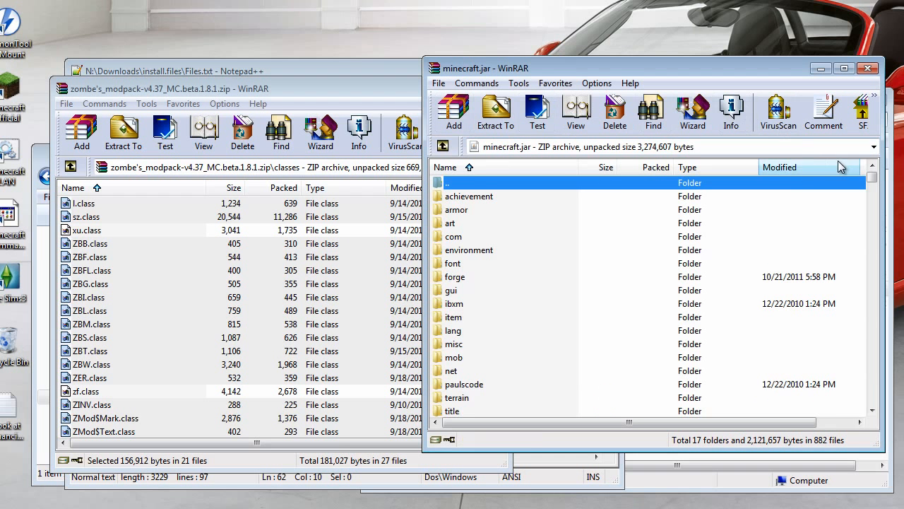
{"action": "left_click_drag", "start_coordinate": [873, 178], "coordinate": [870, 358]}
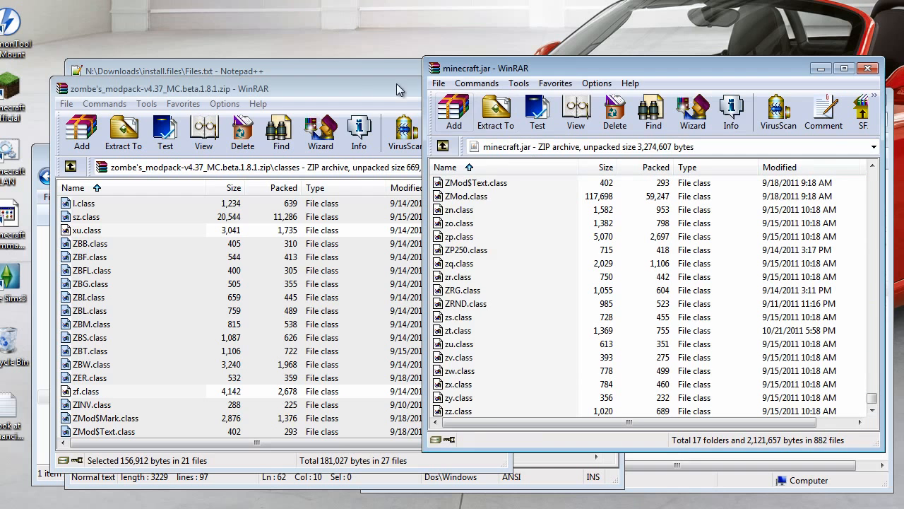
{"action": "left_click", "coordinate": [397, 83]}
{"action": "left_click", "coordinate": [498, 91]}
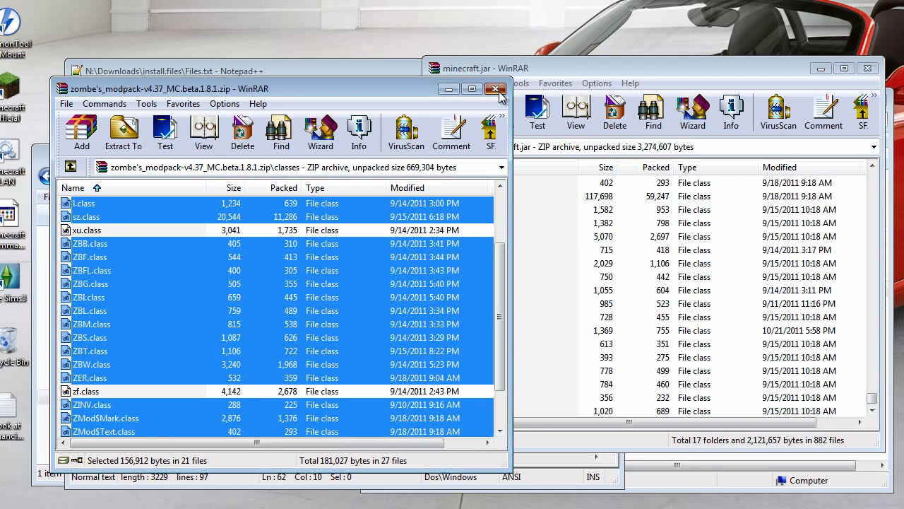
Step: Open zmp4.37_forge1.1.2.zip from the Client folder and position it beside the minecraft.jar archive
{"action": "left_click", "coordinate": [56, 151]}
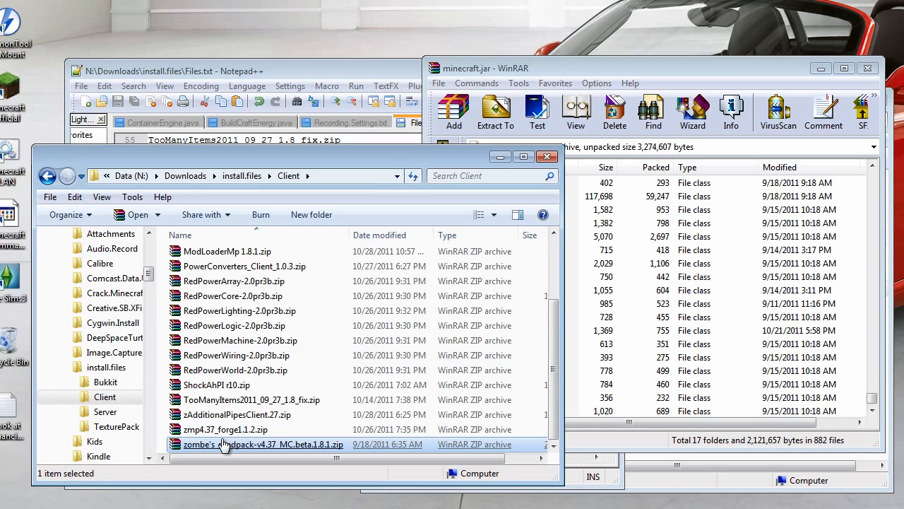
{"action": "key", "text": "Up"}
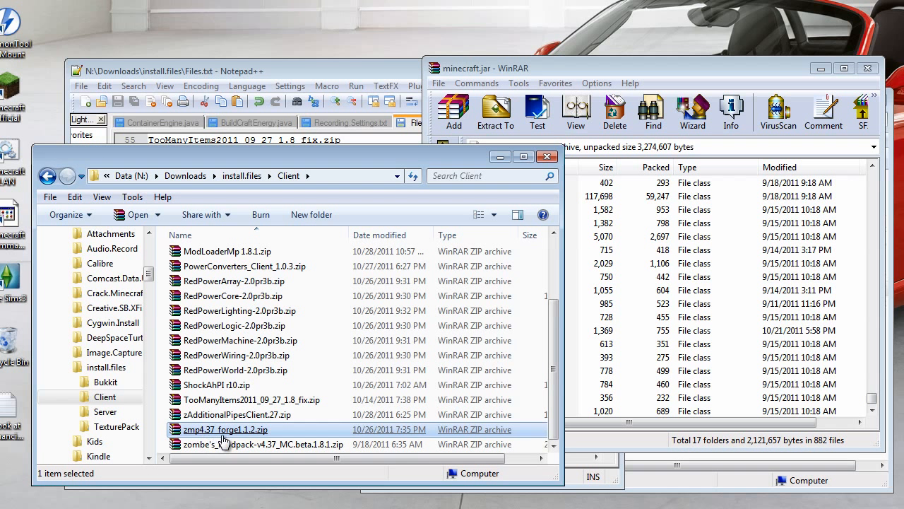
{"action": "double_click", "coordinate": [225, 432]}
{"action": "left_click_drag", "start_coordinate": [341, 0], "coordinate": [206, 96]}
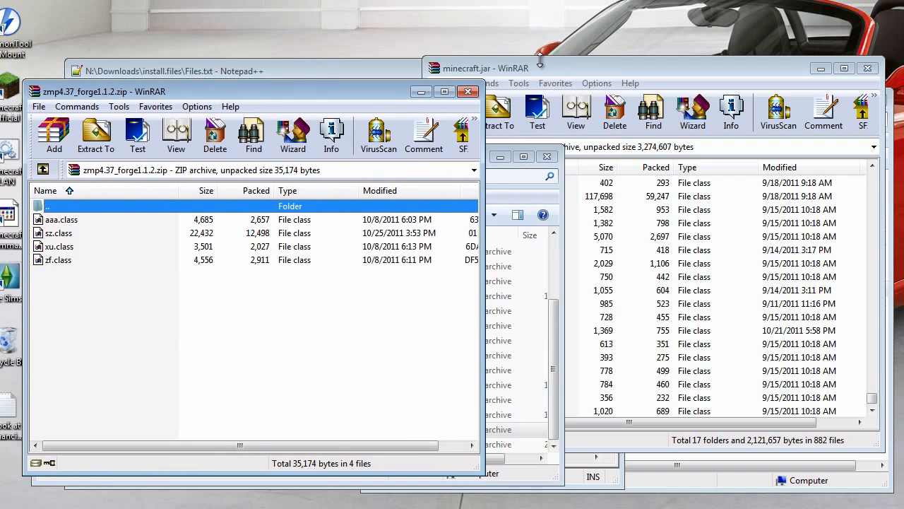
{"action": "left_click", "coordinate": [618, 69]}
{"action": "left_click", "coordinate": [384, 93]}
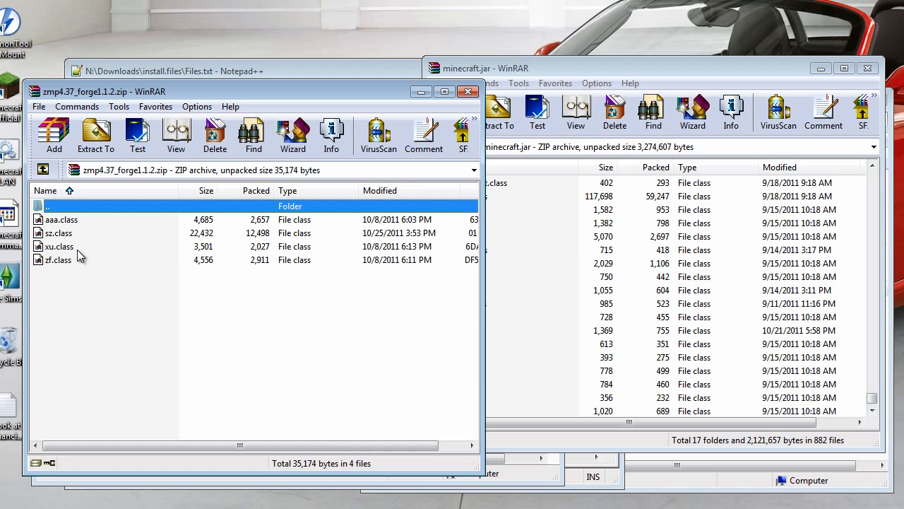
Step: Add only sz.class from the Forge compatibility patch to the root of minecraft.jar and close both archives
{"action": "left_click", "coordinate": [59, 223]}
{"action": "left_click", "coordinate": [66, 272]}
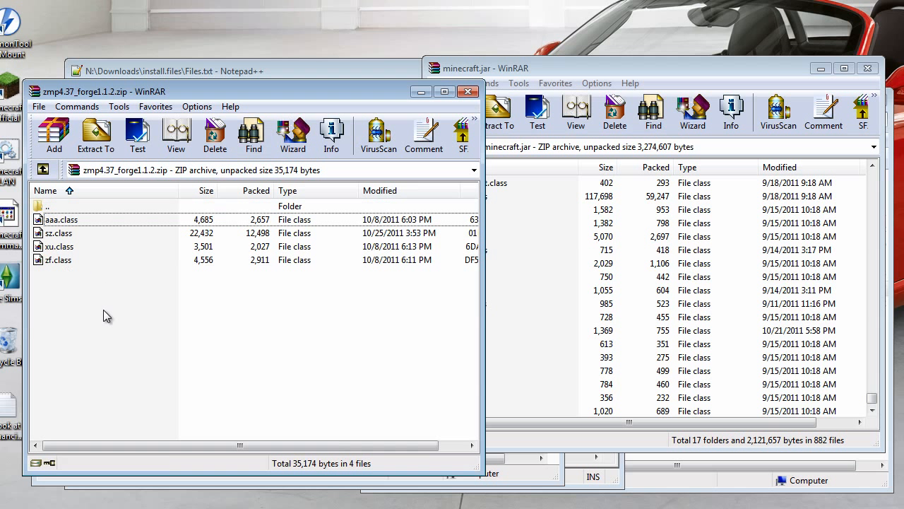
{"action": "left_click", "coordinate": [59, 238]}
{"action": "left_click", "coordinate": [514, 71]}
{"action": "left_click", "coordinate": [369, 93]}
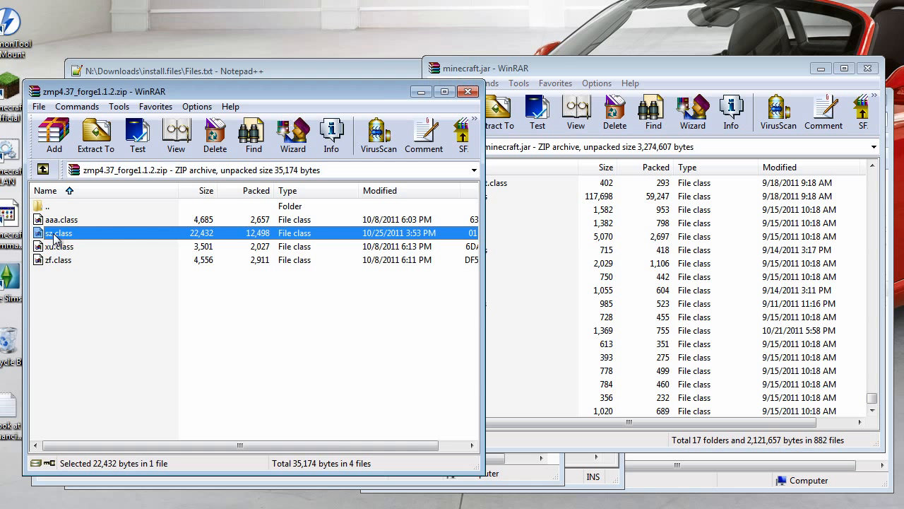
{"action": "left_click_drag", "start_coordinate": [55, 240], "coordinate": [558, 403]}
{"action": "left_click", "coordinate": [651, 377]}
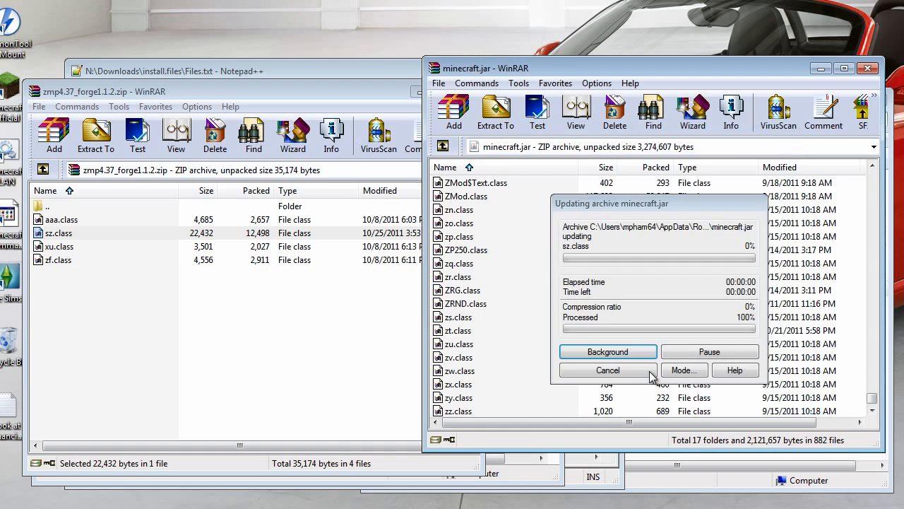
{"action": "left_click", "coordinate": [870, 68]}
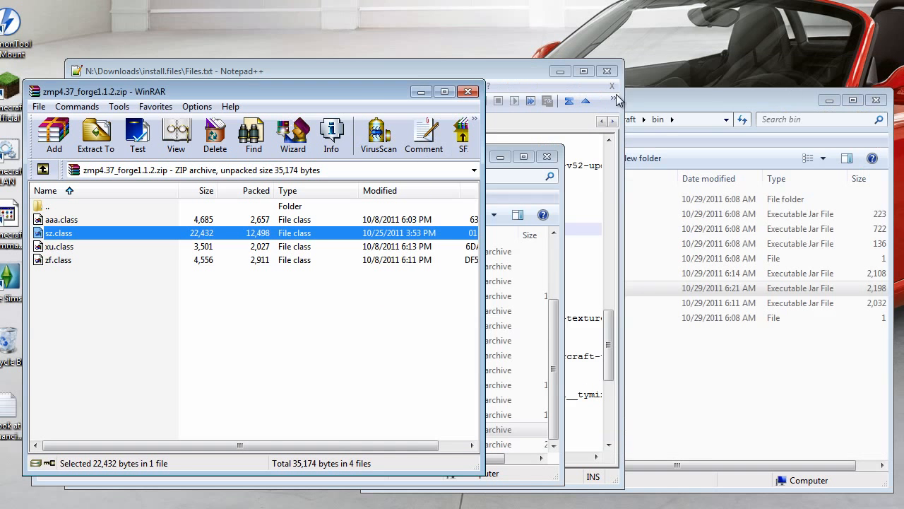
{"action": "left_click", "coordinate": [468, 93]}
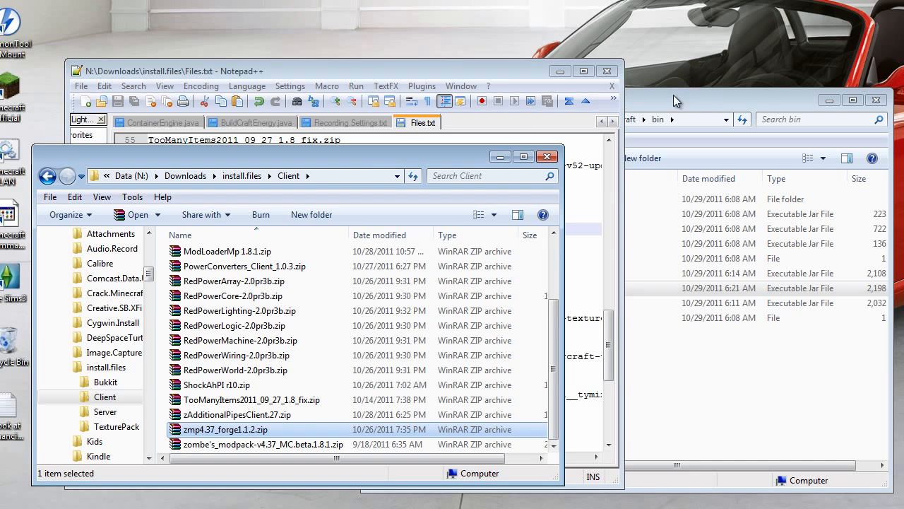
Step: Open the .minecraft mods folder and copy PowerConverters_Client_1.0.3.zip into it from the Client folder
{"action": "left_click", "coordinate": [702, 110]}
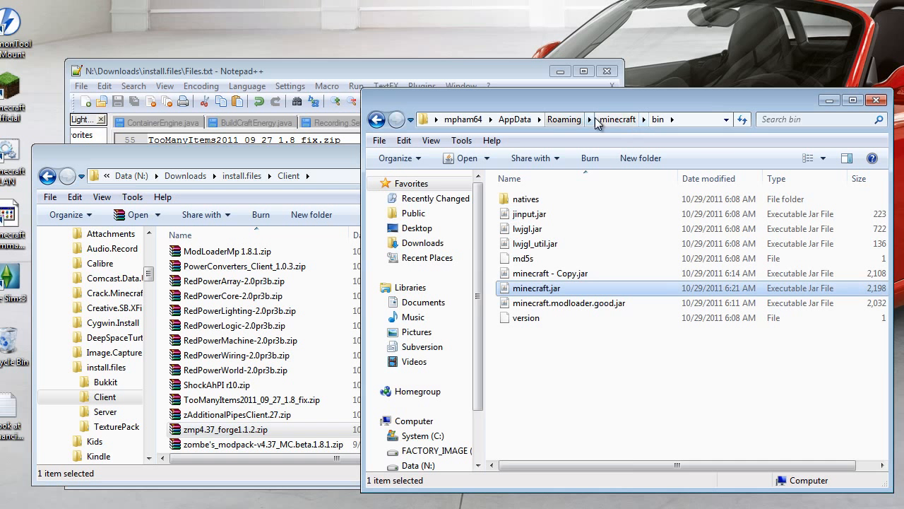
{"action": "left_click", "coordinate": [617, 119]}
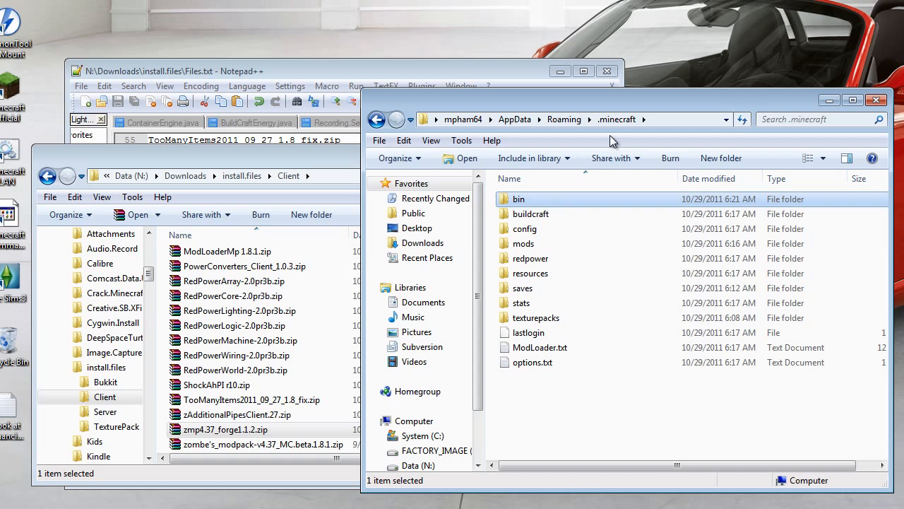
{"action": "double_click", "coordinate": [520, 243]}
{"action": "left_click", "coordinate": [333, 162]}
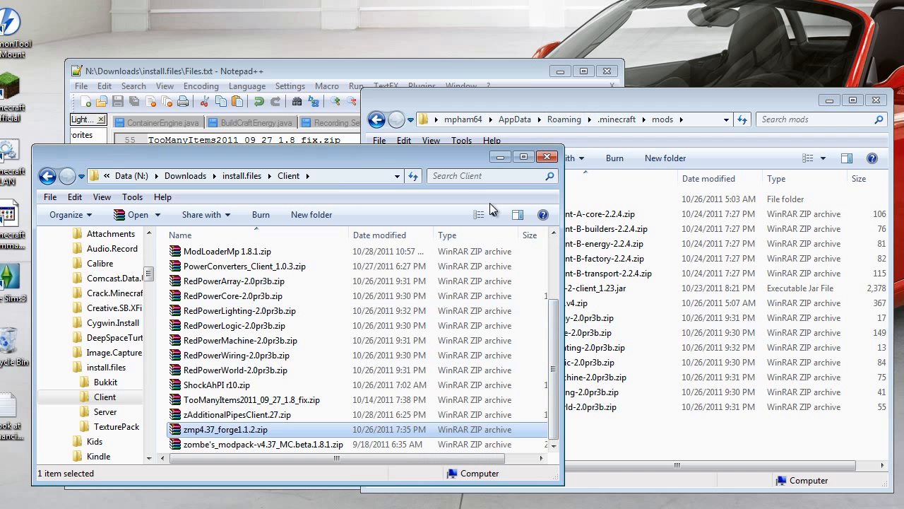
{"action": "left_click", "coordinate": [275, 269]}
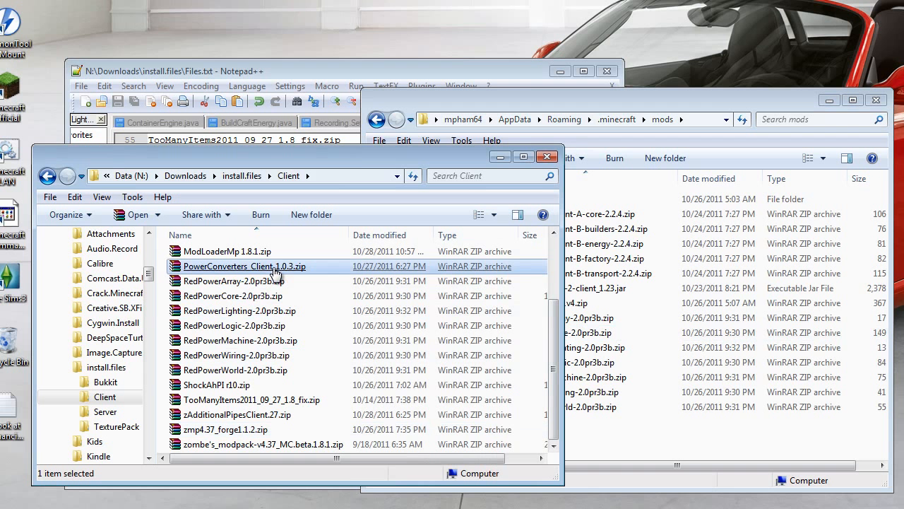
{"action": "left_click_drag", "start_coordinate": [300, 272], "coordinate": [616, 433]}
{"action": "left_click", "coordinate": [660, 371]}
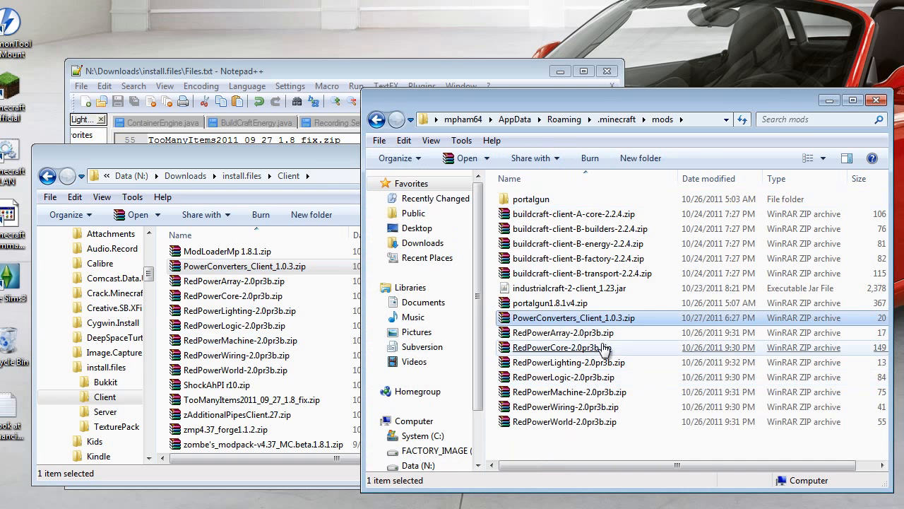
Step: Copy zAdditionalPipesClient.27.zip from the Client folder into the .minecraft mods folder
{"action": "left_click", "coordinate": [316, 171]}
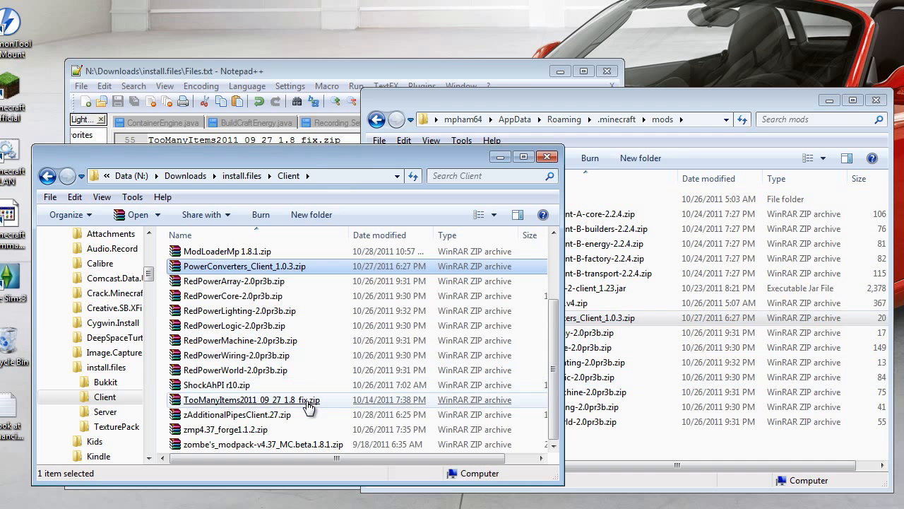
{"action": "left_click_drag", "start_coordinate": [554, 432], "coordinate": [554, 433]}
{"action": "left_click", "coordinate": [260, 417]}
{"action": "left_click_drag", "start_coordinate": [339, 421], "coordinate": [598, 437]}
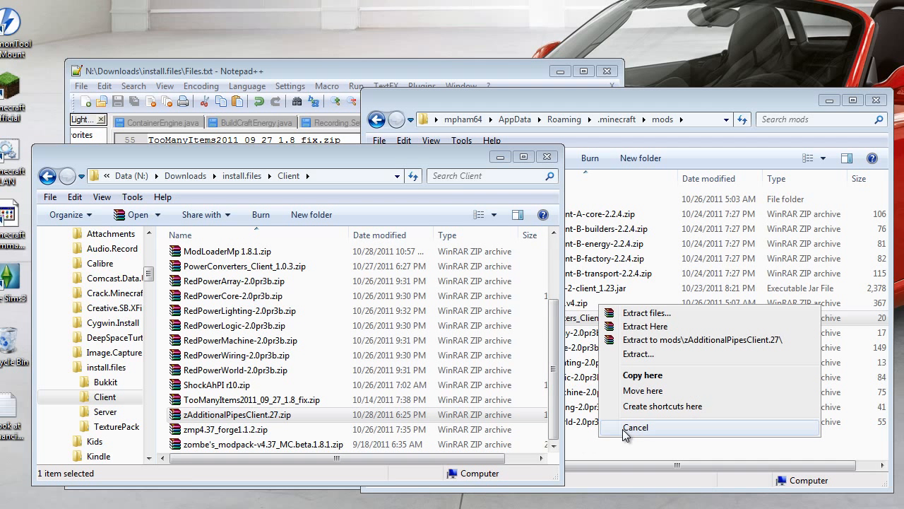
{"action": "left_click", "coordinate": [643, 391]}
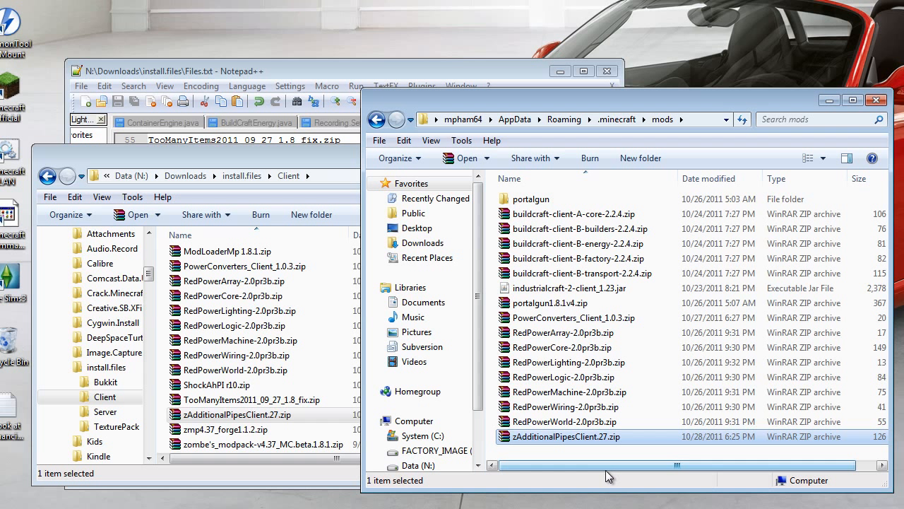
{"action": "left_click", "coordinate": [575, 320]}
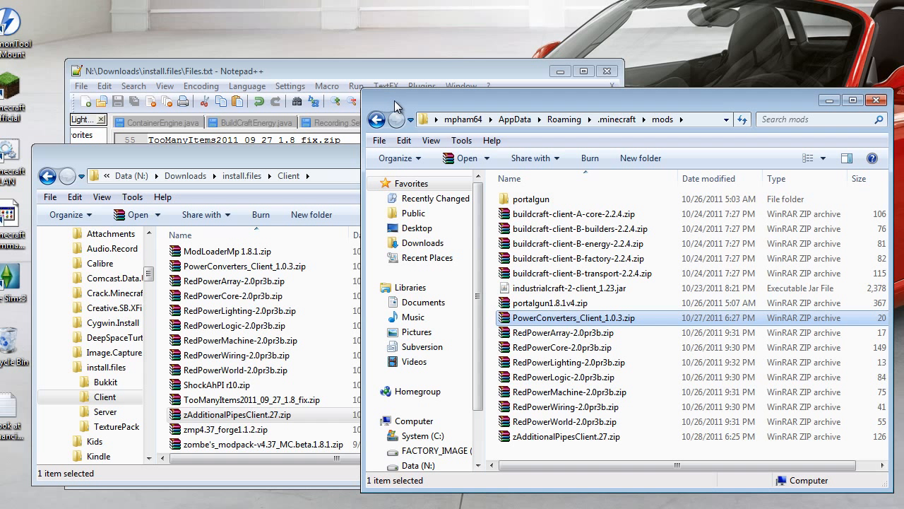
Step: Launch Minecraft with the saved login to test the client mods, and close the game from its title screen
{"action": "left_click", "coordinate": [381, 22]}
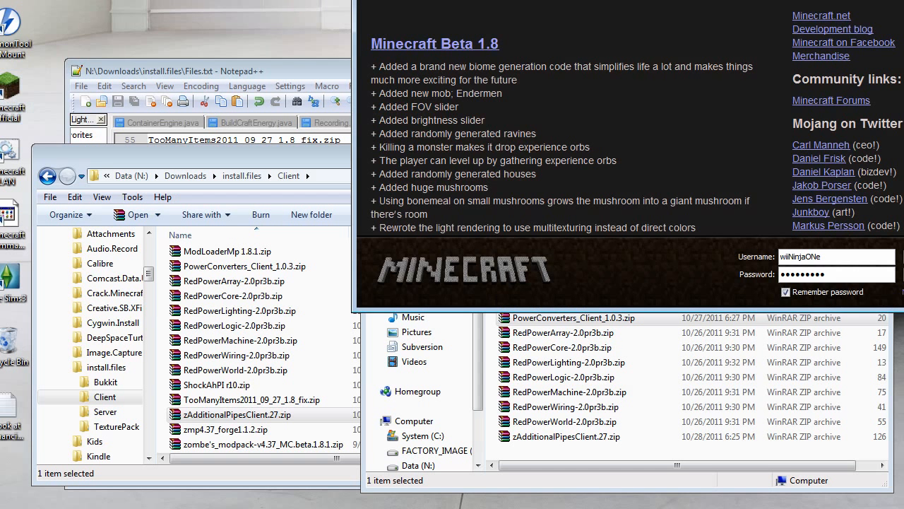
{"action": "left_click_drag", "start_coordinate": [401, 0], "coordinate": [63, 18]}
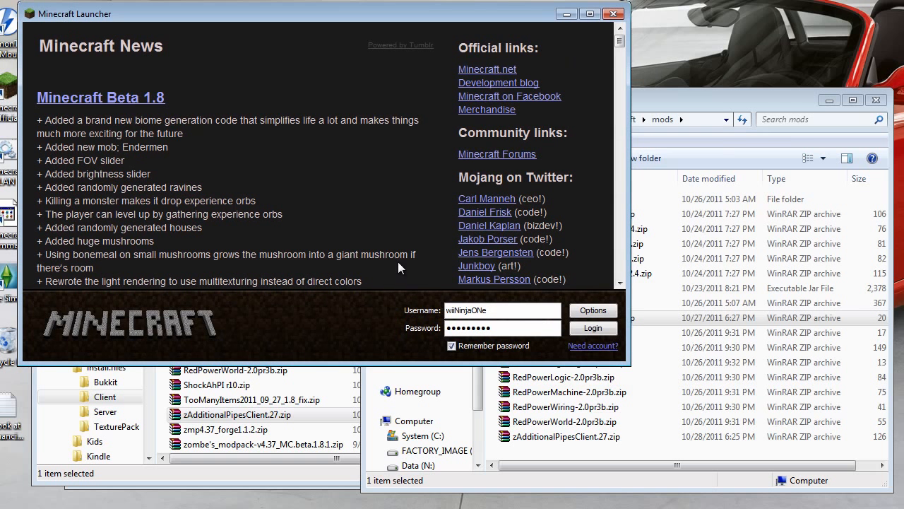
{"action": "left_click", "coordinate": [591, 328]}
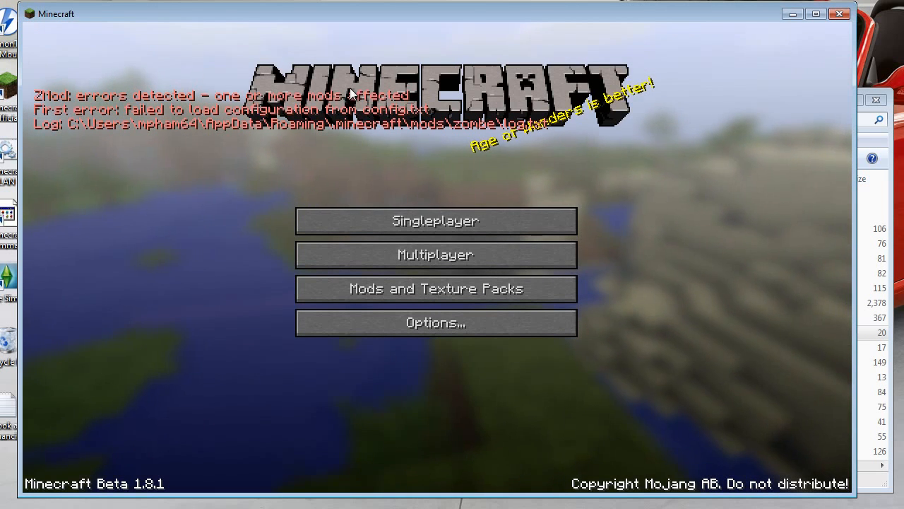
{"action": "left_click", "coordinate": [839, 14]}
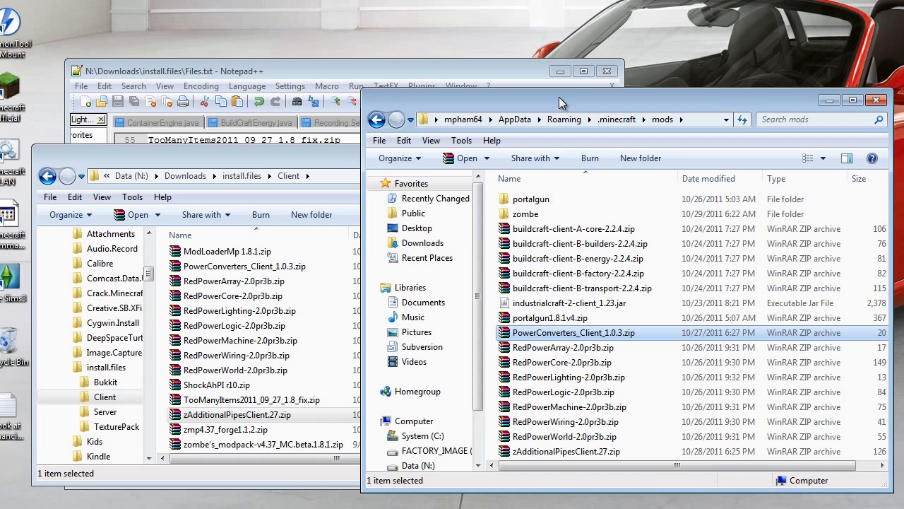
Step: Open zombe's_modpack-v4.37_MC.beta.1.8.1.zip from the Client folder and go to its config folder
{"action": "left_click", "coordinate": [255, 159]}
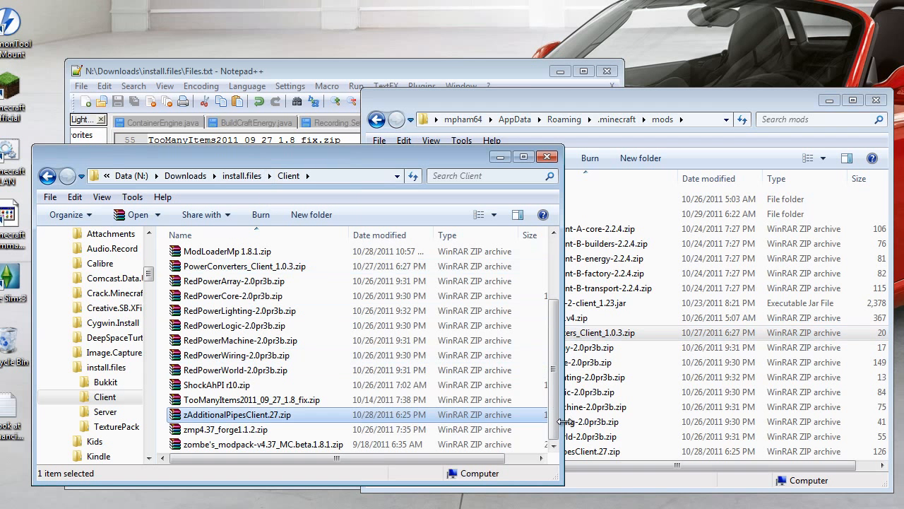
{"action": "left_click", "coordinate": [269, 447]}
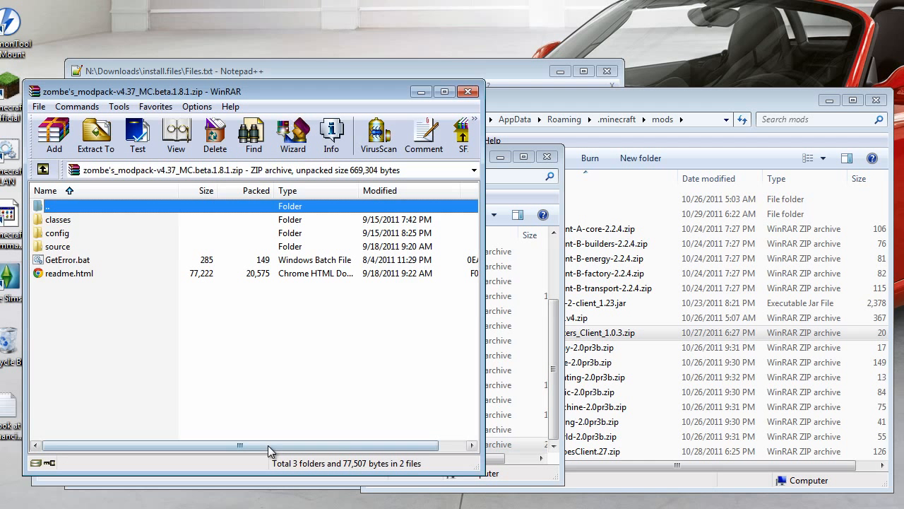
{"action": "left_click", "coordinate": [61, 222]}
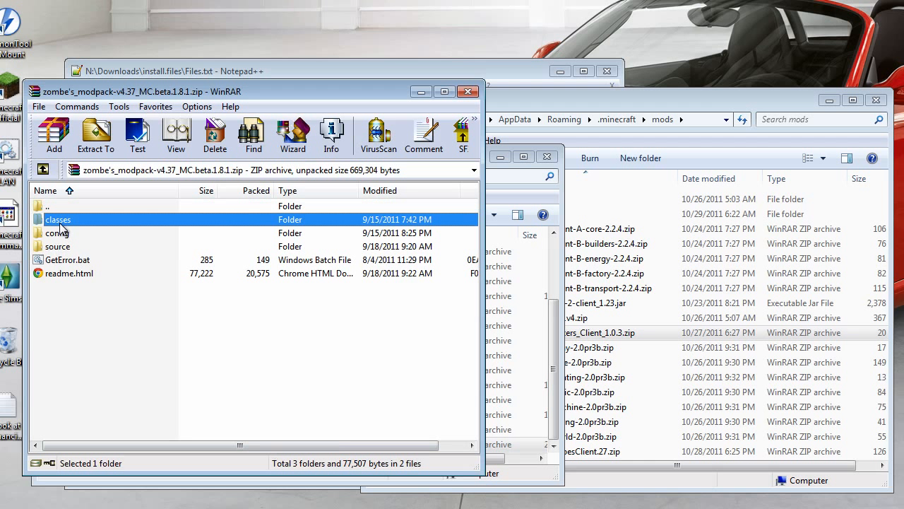
{"action": "double_click", "coordinate": [61, 223]}
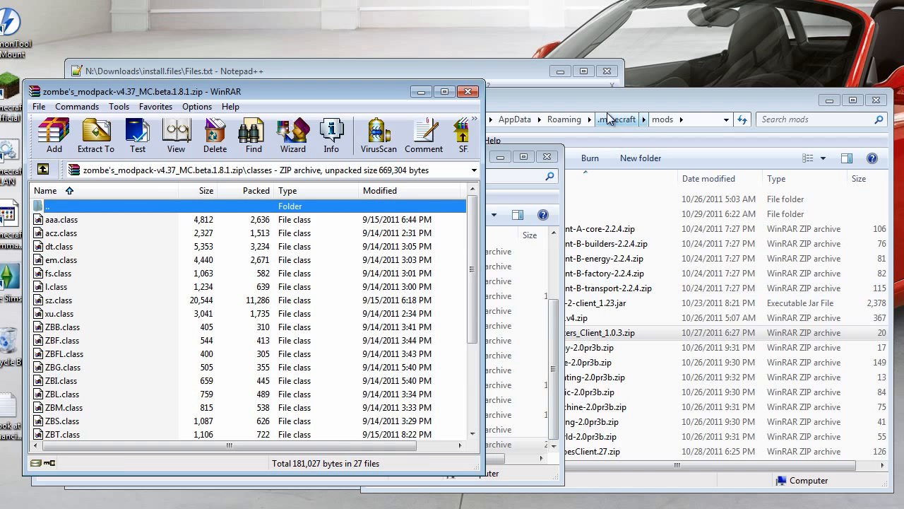
{"action": "double_click", "coordinate": [42, 205]}
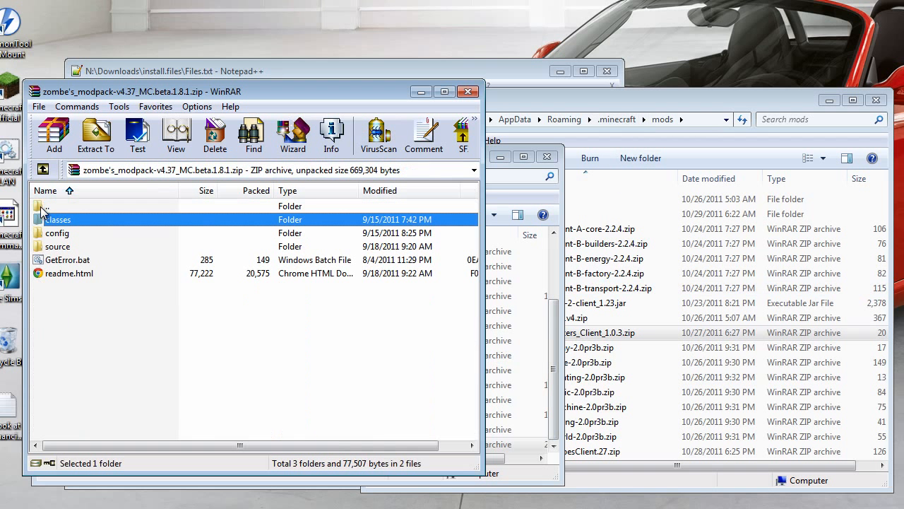
{"action": "double_click", "coordinate": [55, 234]}
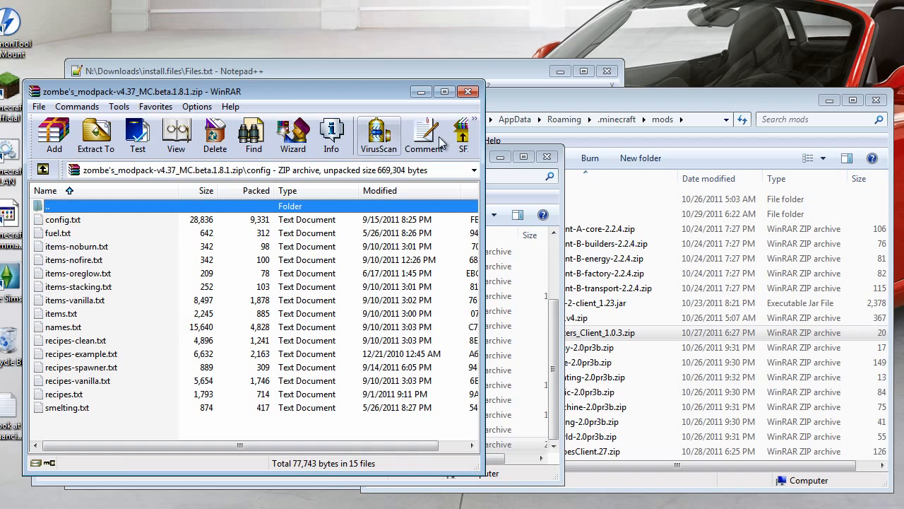
Step: Open the zombe folder inside the .minecraft mods folder beside the modpack archive
{"action": "left_click", "coordinate": [551, 99]}
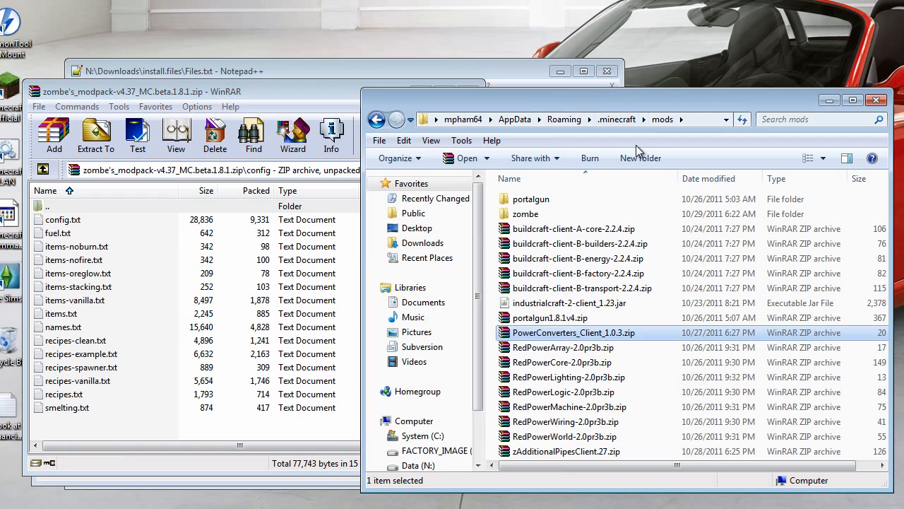
{"action": "left_click", "coordinate": [616, 120]}
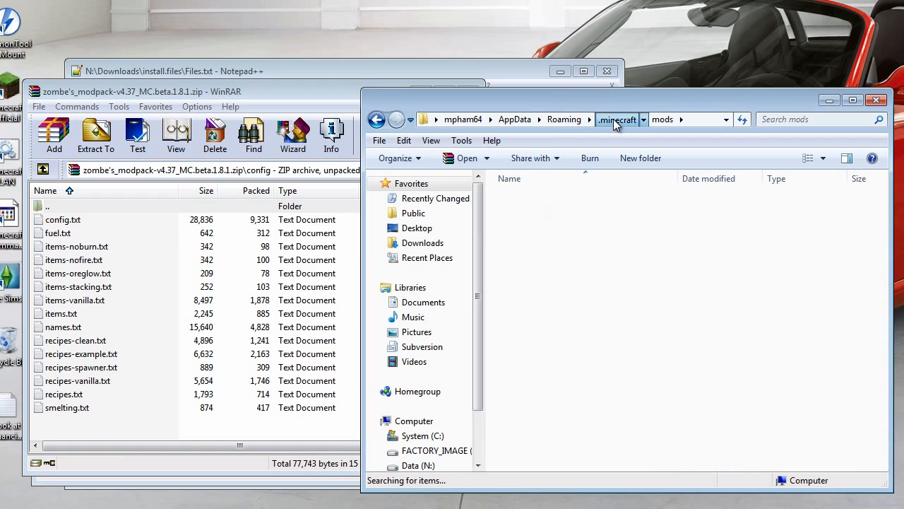
{"action": "double_click", "coordinate": [523, 244]}
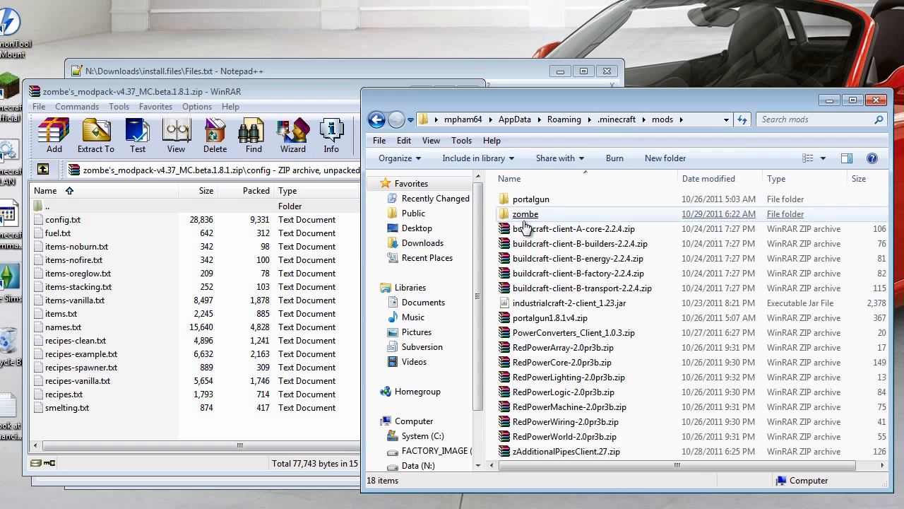
{"action": "left_click", "coordinate": [525, 216]}
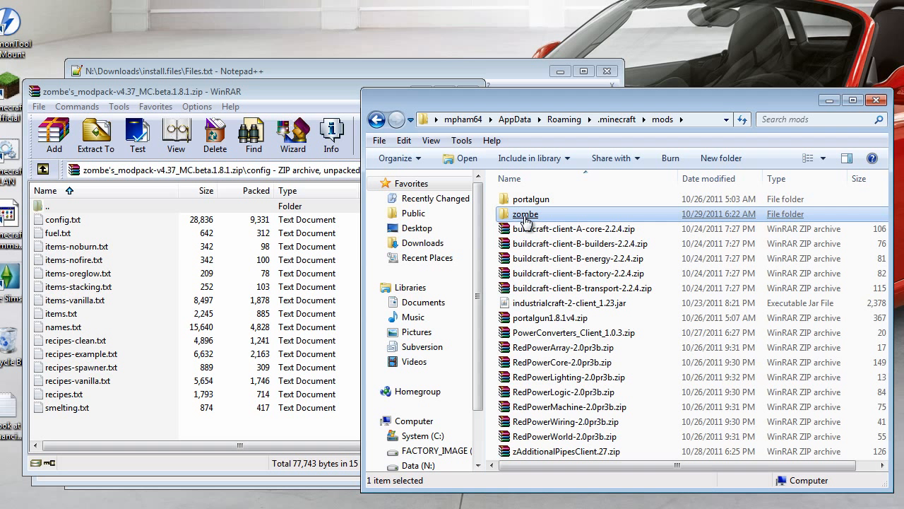
{"action": "double_click", "coordinate": [525, 219]}
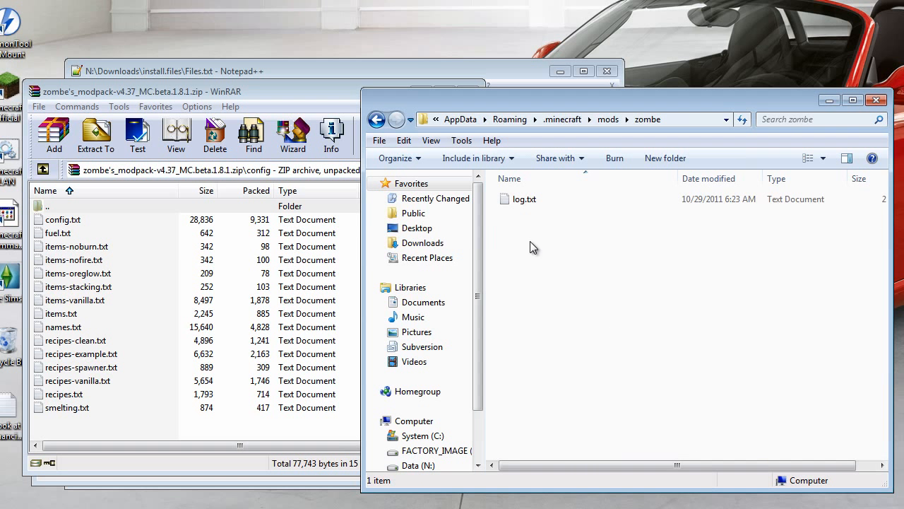
Step: Extract all text files, config.txt through smelting.txt, from the modpack's config folder into mods\zombe and close the archive
{"action": "left_click", "coordinate": [303, 96]}
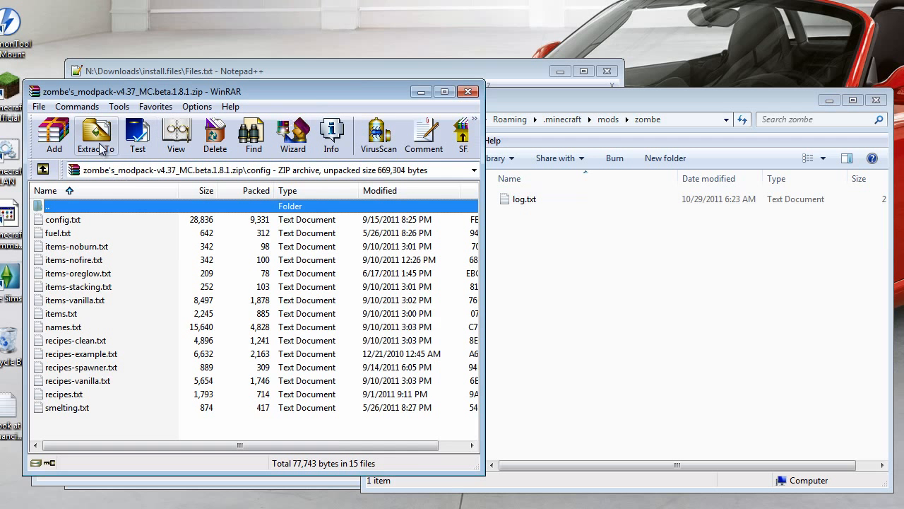
{"action": "double_click", "coordinate": [65, 208]}
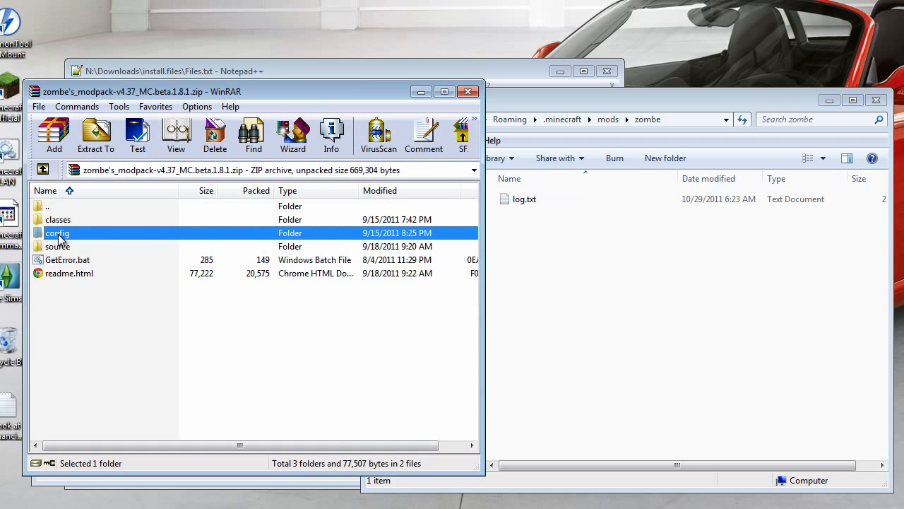
{"action": "double_click", "coordinate": [59, 237]}
{"action": "left_click", "coordinate": [61, 221]}
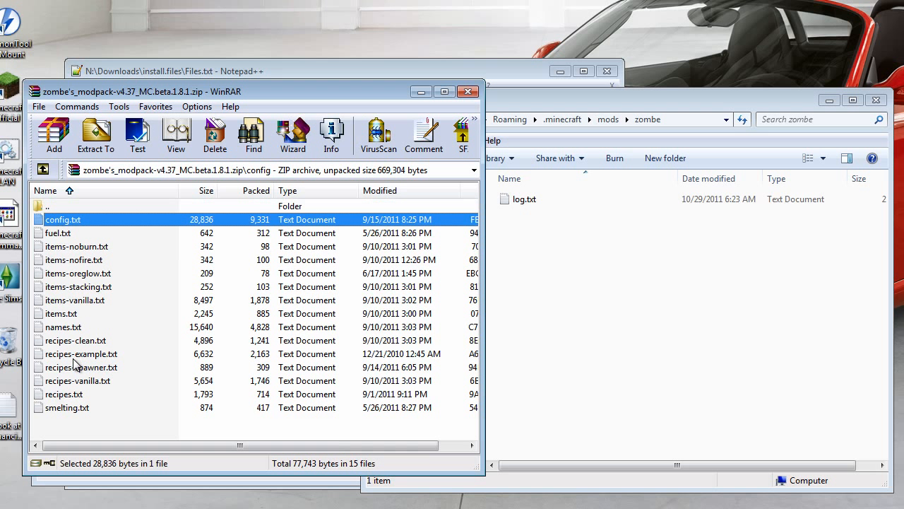
{"action": "left_click", "coordinate": [61, 408], "text": "shift"}
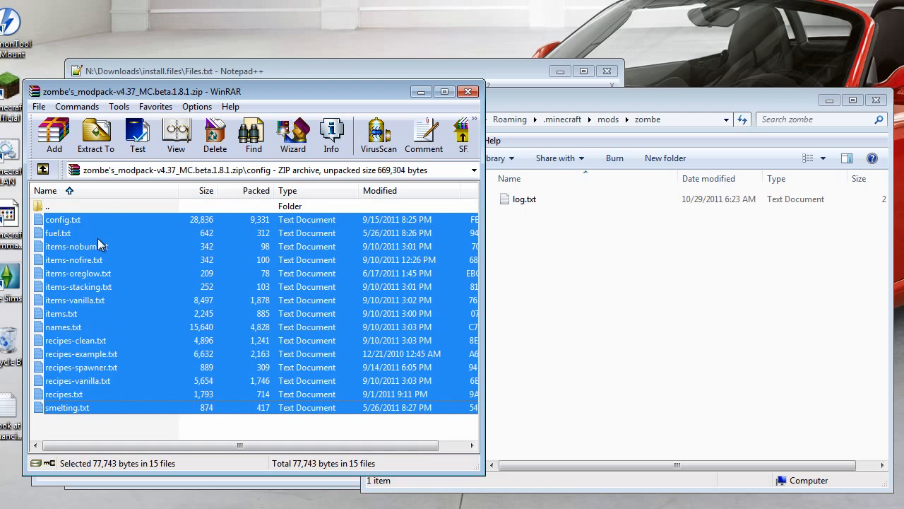
{"action": "left_click_drag", "start_coordinate": [71, 225], "coordinate": [597, 277]}
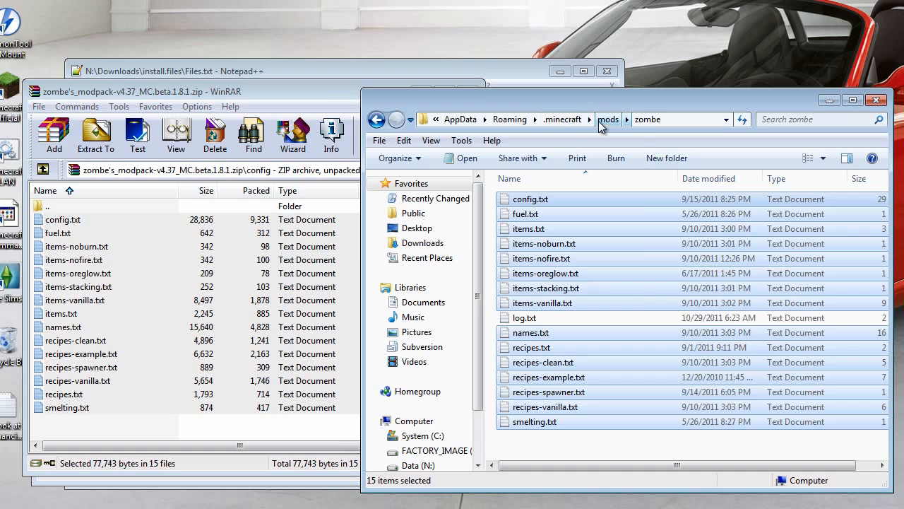
{"action": "left_click", "coordinate": [608, 449]}
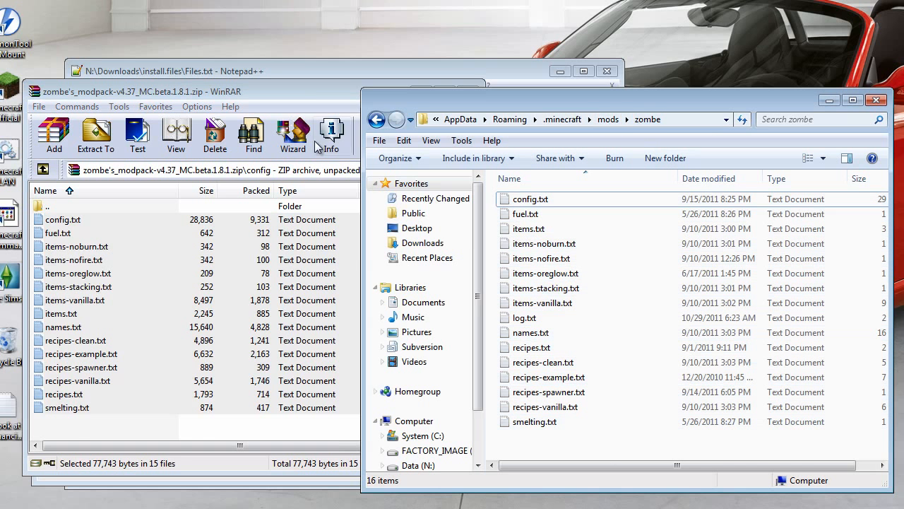
{"action": "left_click", "coordinate": [302, 97]}
{"action": "left_click", "coordinate": [468, 93]}
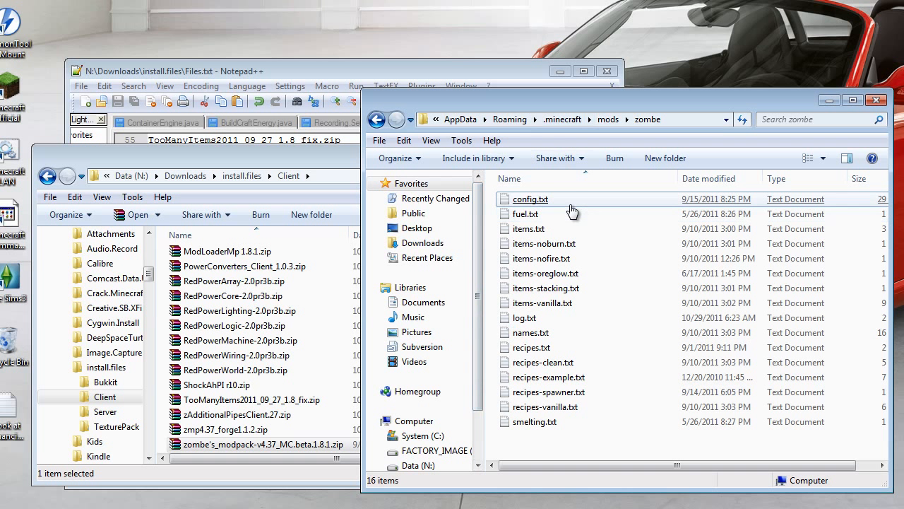
Step: Open config.txt from the zombe folder in Notepad and search it for "fly"
{"action": "left_click", "coordinate": [536, 203]}
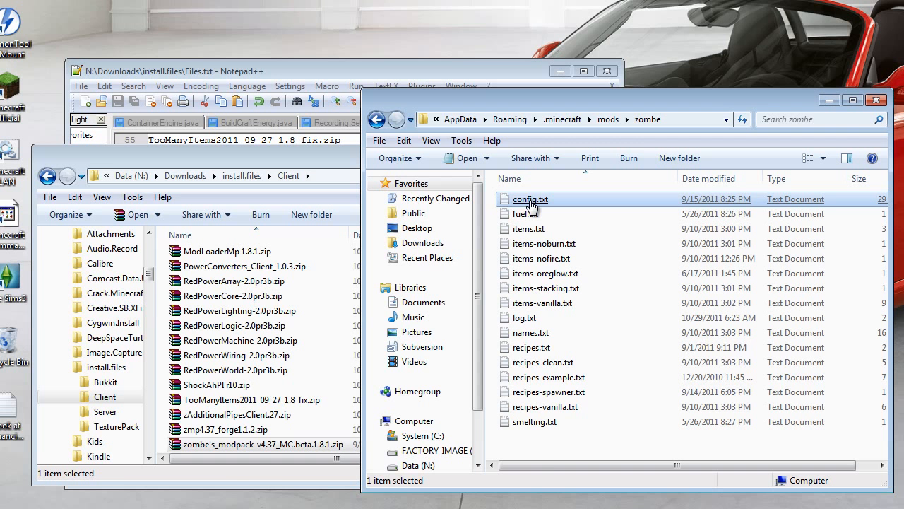
{"action": "double_click", "coordinate": [529, 201]}
{"action": "left_click_drag", "start_coordinate": [505, 45], "coordinate": [534, 62]}
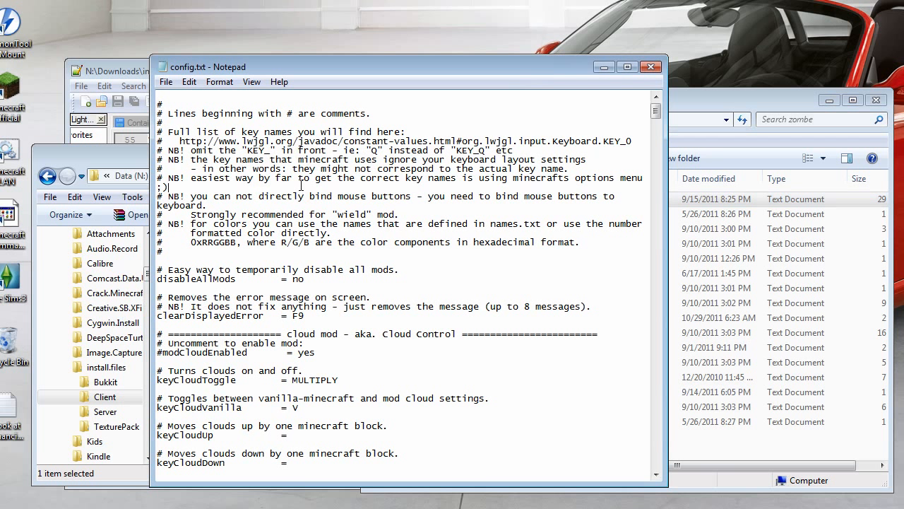
{"action": "key", "text": "ctrl+f"}
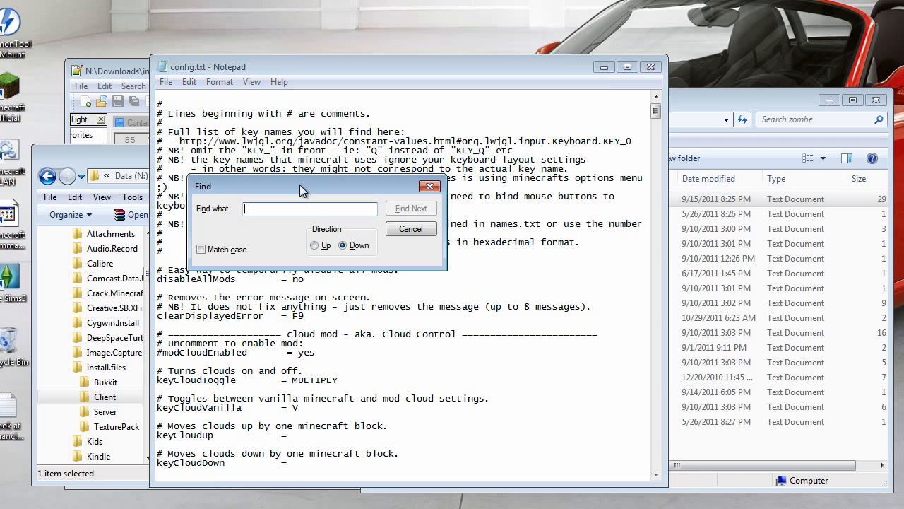
{"action": "type", "text": "fly"}
{"action": "key", "text": "Return"}
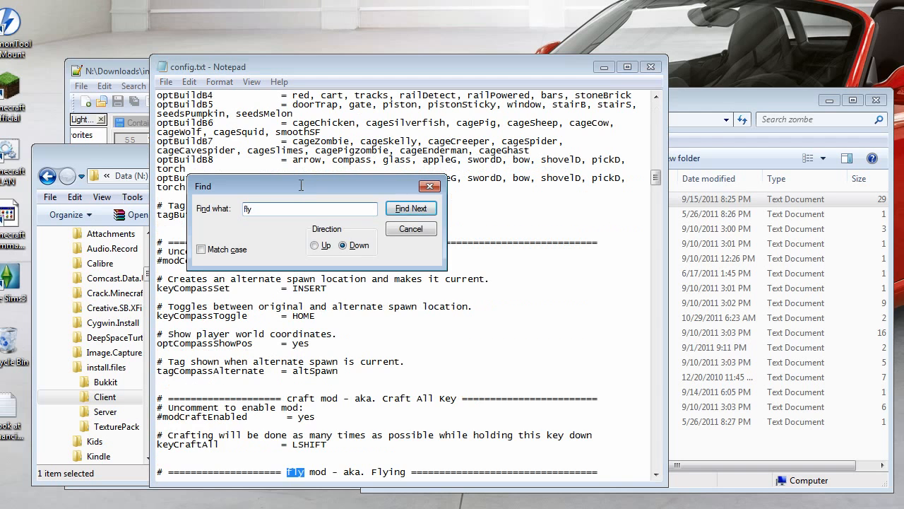
Step: Close the search and examine the craft mod and fly mod sections of config.txt, from their headers through the fly settings
{"action": "key", "text": "Escape"}
{"action": "scroll", "coordinate": [302, 185], "scroll_direction": "down", "scroll_amount": 10}
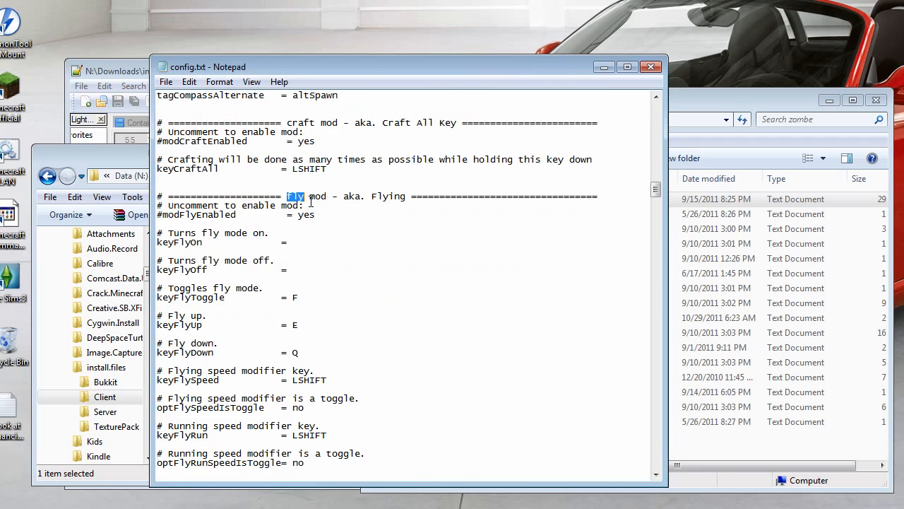
{"action": "left_click_drag", "start_coordinate": [162, 196], "coordinate": [371, 198]}
{"action": "left_click", "coordinate": [371, 198]}
{"action": "left_click", "coordinate": [558, 198], "text": "shift"}
{"action": "left_click", "coordinate": [562, 201]}
{"action": "left_click_drag", "start_coordinate": [508, 114], "coordinate": [546, 123]}
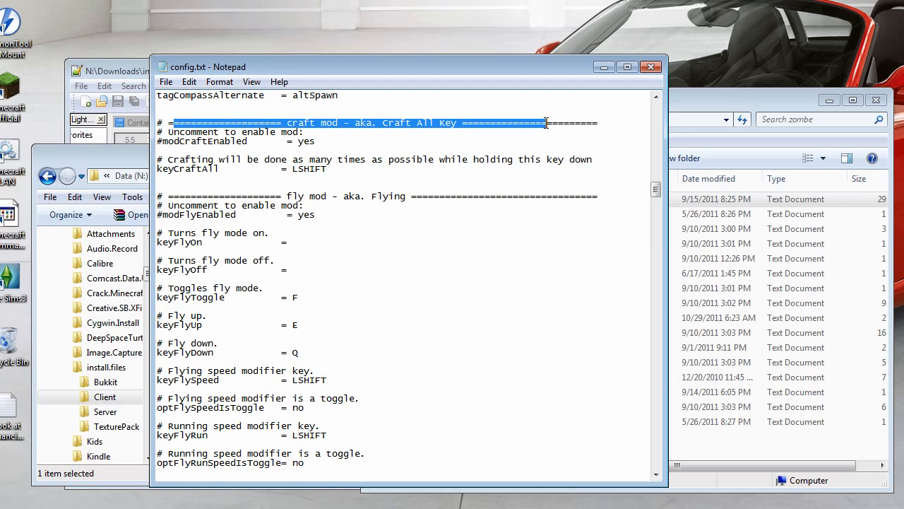
{"action": "scroll", "coordinate": [456, 233], "scroll_direction": "down", "scroll_amount": 14}
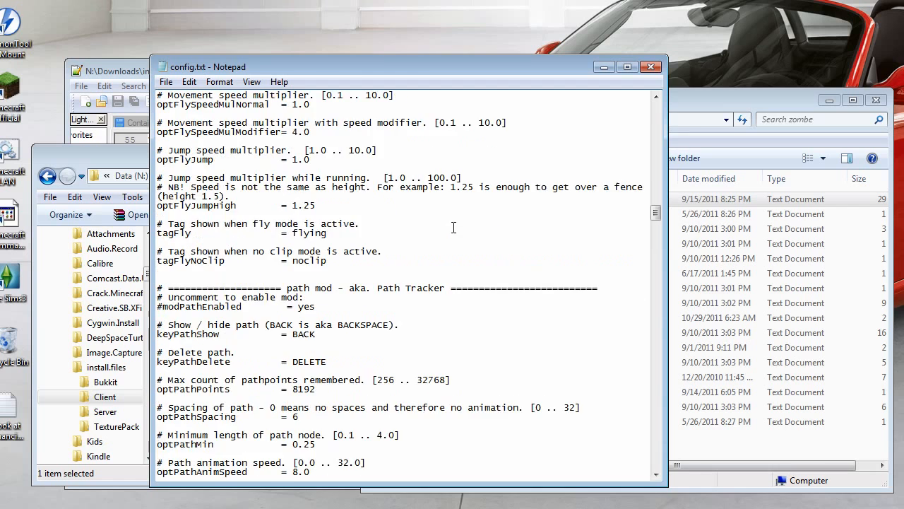
{"action": "scroll", "coordinate": [454, 225], "scroll_direction": "up", "scroll_amount": 12}
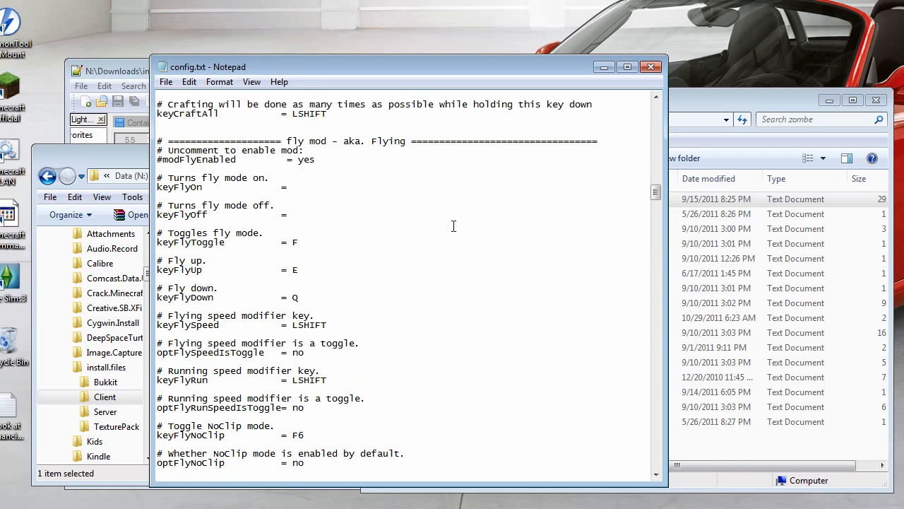
Step: Enable the fly mod by uncommenting the modFlyEnabled line, then save config.txt and close it
{"action": "left_click_drag", "start_coordinate": [283, 144], "coordinate": [332, 143]}
{"action": "left_click", "coordinate": [204, 180]}
{"action": "left_click_drag", "start_coordinate": [164, 161], "coordinate": [241, 161]}
{"action": "left_click", "coordinate": [227, 162]}
{"action": "key", "text": "BackSpace"}
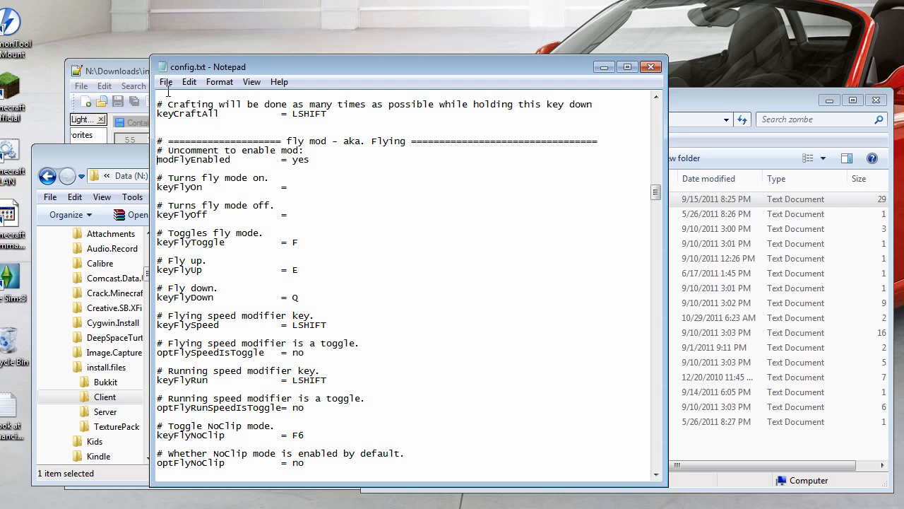
{"action": "left_click", "coordinate": [165, 82]}
{"action": "left_click", "coordinate": [81, 126]}
{"action": "left_click", "coordinate": [651, 67]}
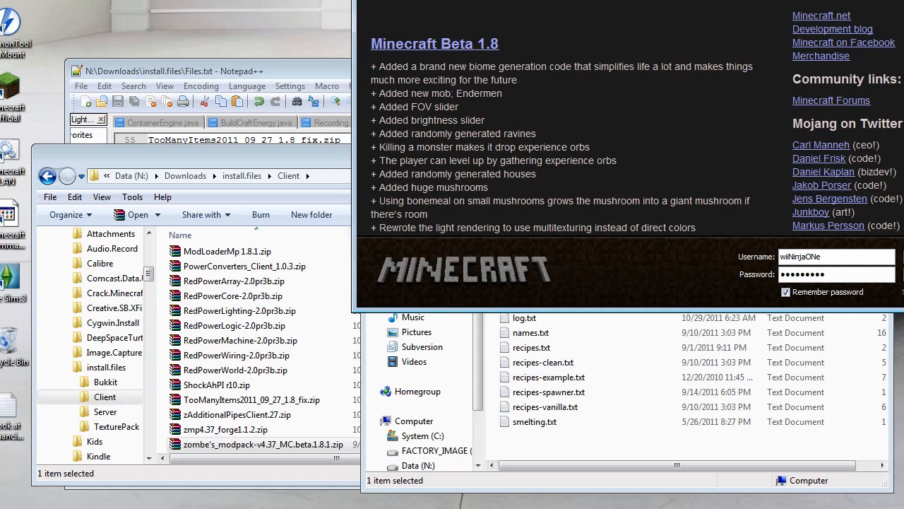
Step: Switch to the Minecraft Launcher, log in with the remembered account and enlarge the game window
{"action": "left_click_drag", "start_coordinate": [448, 11], "coordinate": [125, 14]}
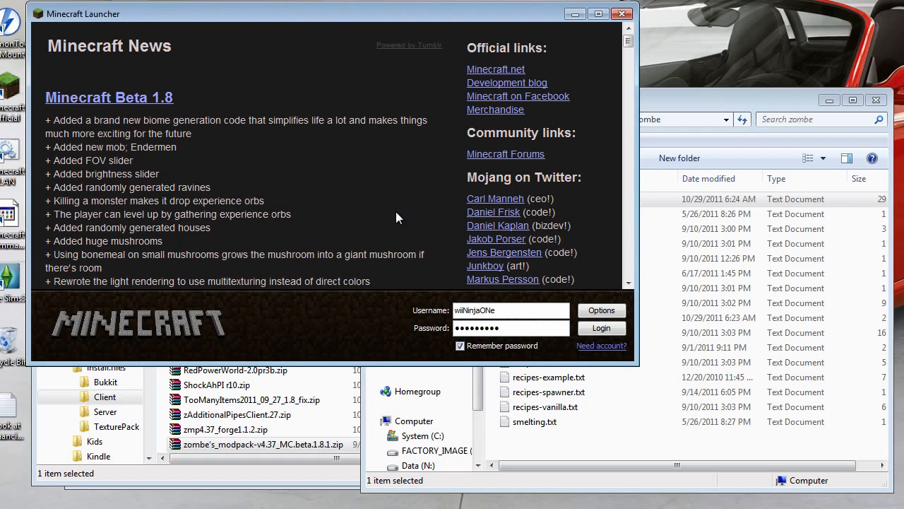
{"action": "left_click", "coordinate": [609, 326]}
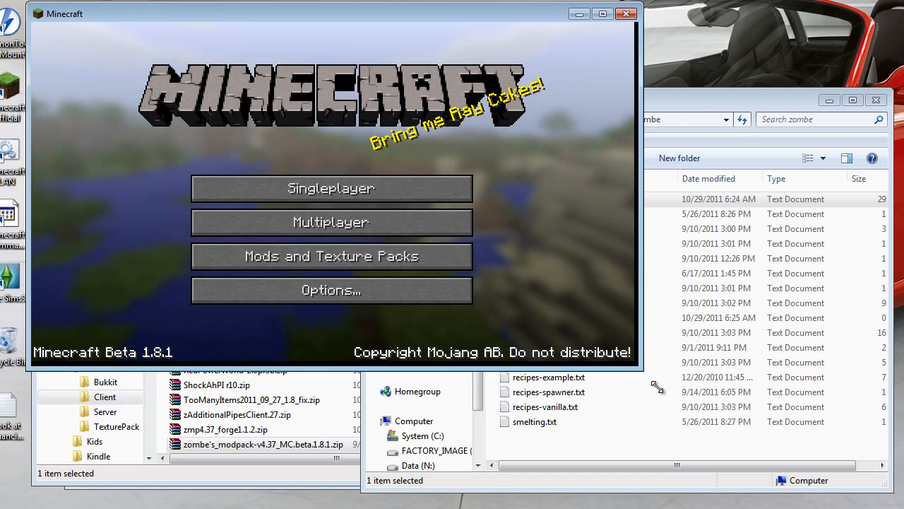
{"action": "left_click_drag", "start_coordinate": [632, 363], "coordinate": [855, 481]}
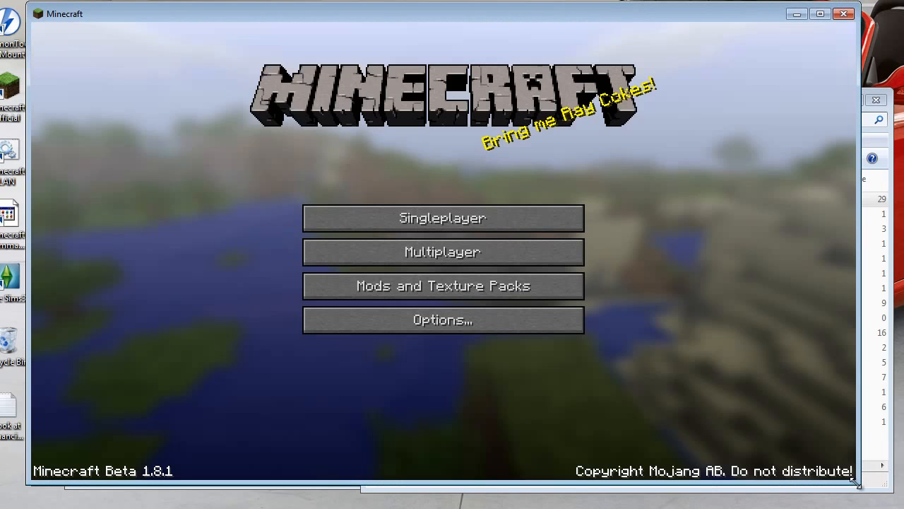
Step: Load an existing singleplayer world from the world selection list
{"action": "left_click", "coordinate": [433, 221]}
{"action": "left_click", "coordinate": [378, 227]}
{"action": "left_click", "coordinate": [326, 423]}
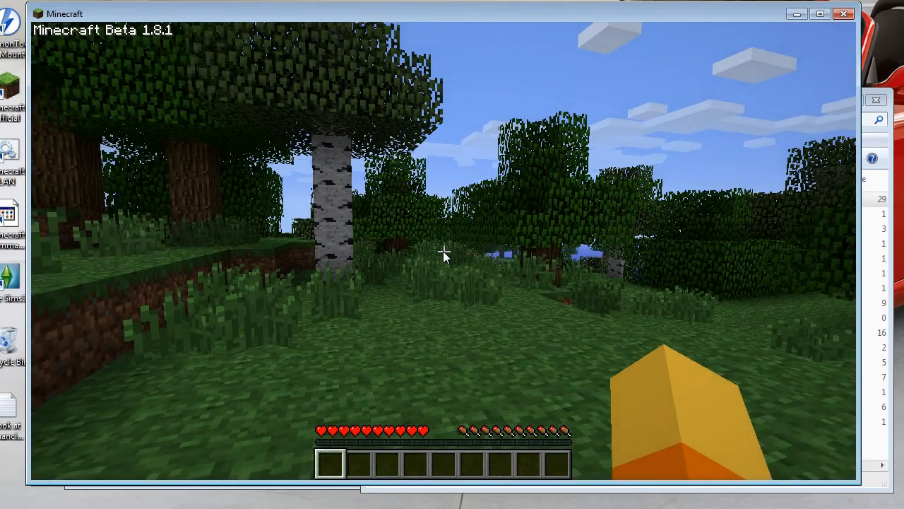
Step: Open the inventory and browse the TooManyItems item list forward to page 5 to check the modded items
{"action": "key", "text": "e"}
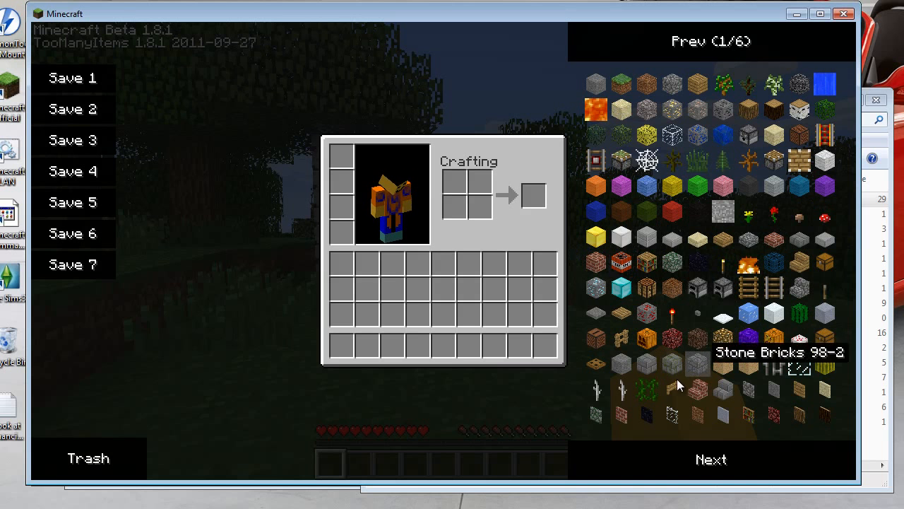
{"action": "left_click", "coordinate": [687, 455]}
{"action": "left_click", "coordinate": [693, 459]}
{"action": "left_click", "coordinate": [696, 460]}
{"action": "left_click", "coordinate": [696, 460]}
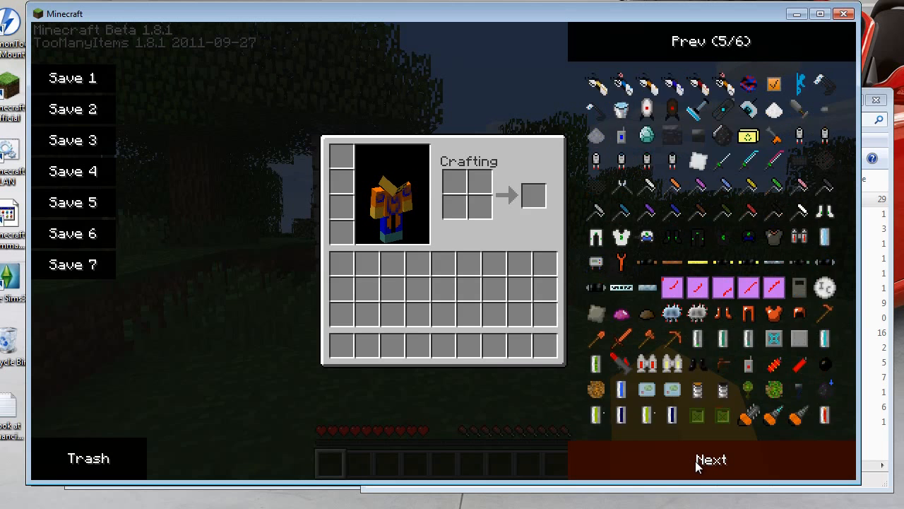
Step: Browse the TooManyItems pages and add the item "AFP, use Item to place" (212) to the inventory
{"action": "left_click", "coordinate": [696, 461]}
{"action": "left_click", "coordinate": [720, 44]}
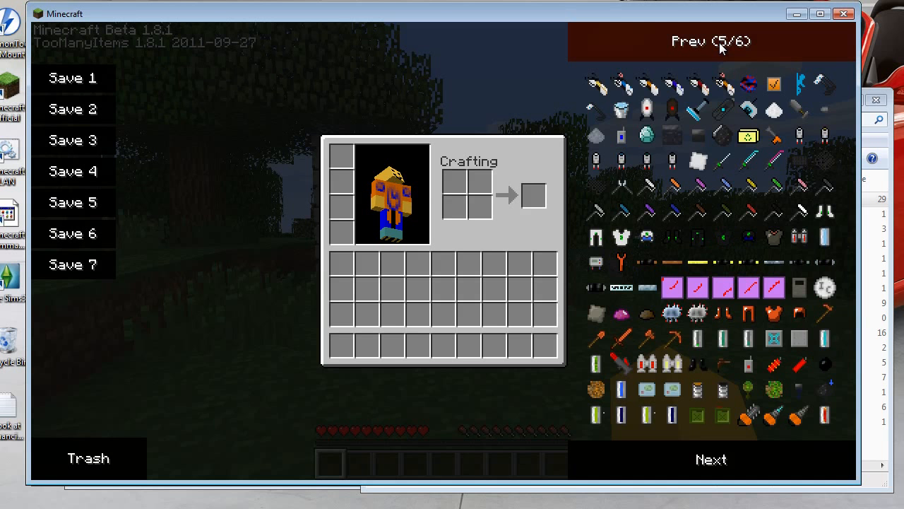
{"action": "left_click", "coordinate": [720, 43]}
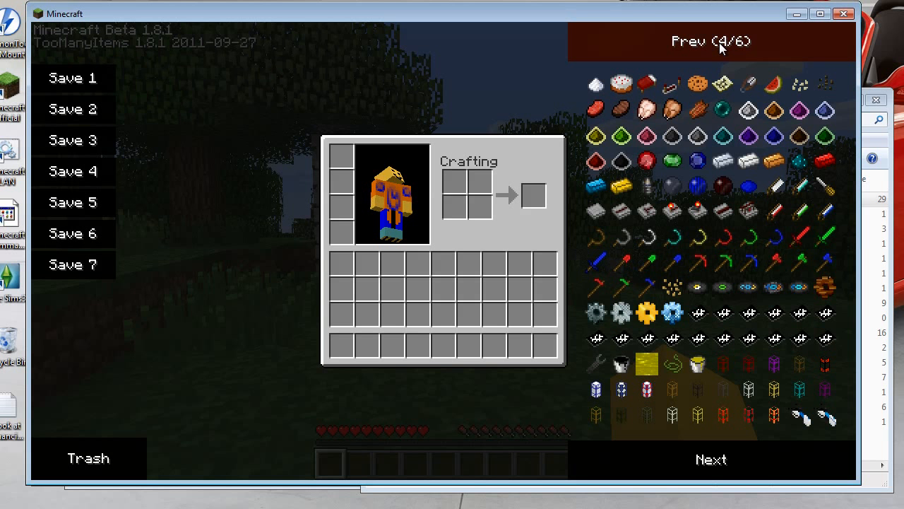
{"action": "left_click", "coordinate": [720, 44]}
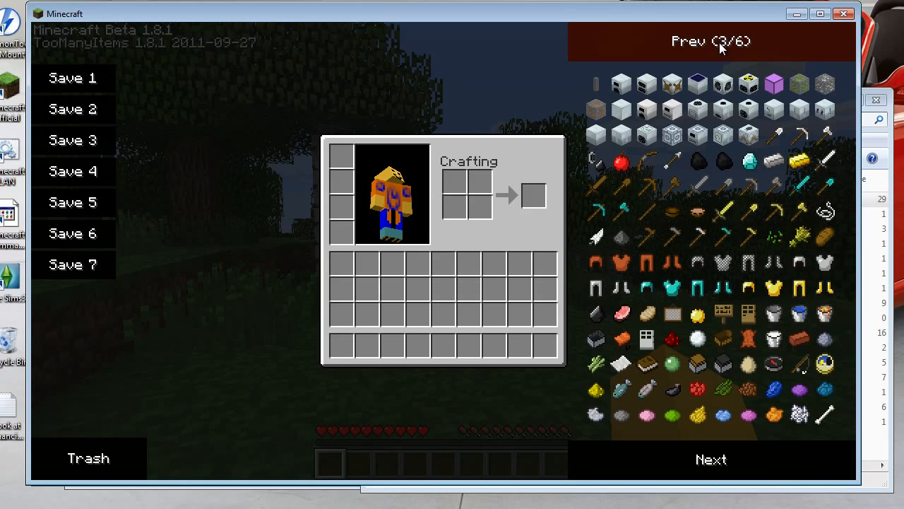
{"action": "left_click", "coordinate": [721, 43]}
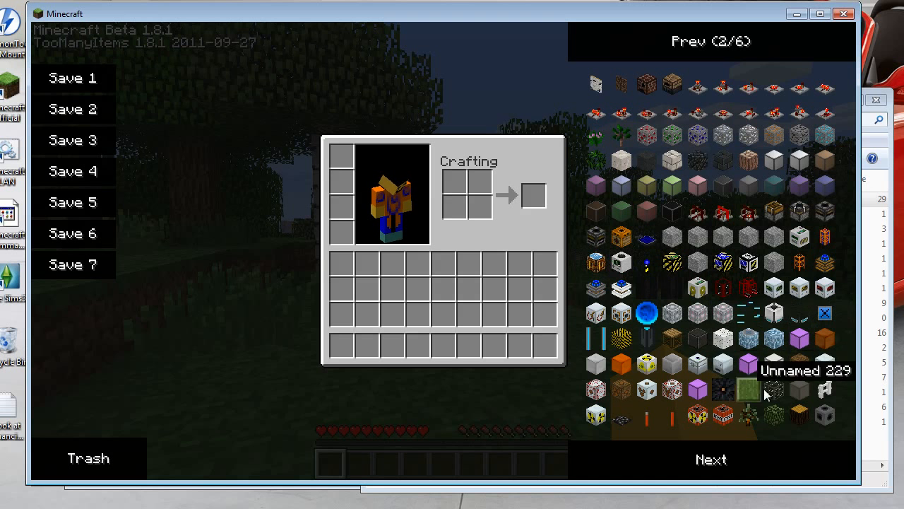
{"action": "left_click", "coordinate": [722, 44]}
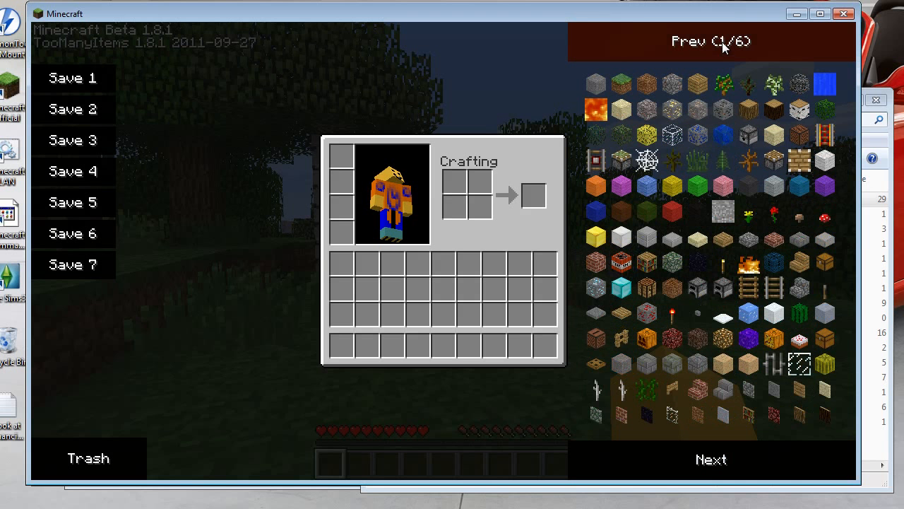
{"action": "left_click", "coordinate": [714, 477]}
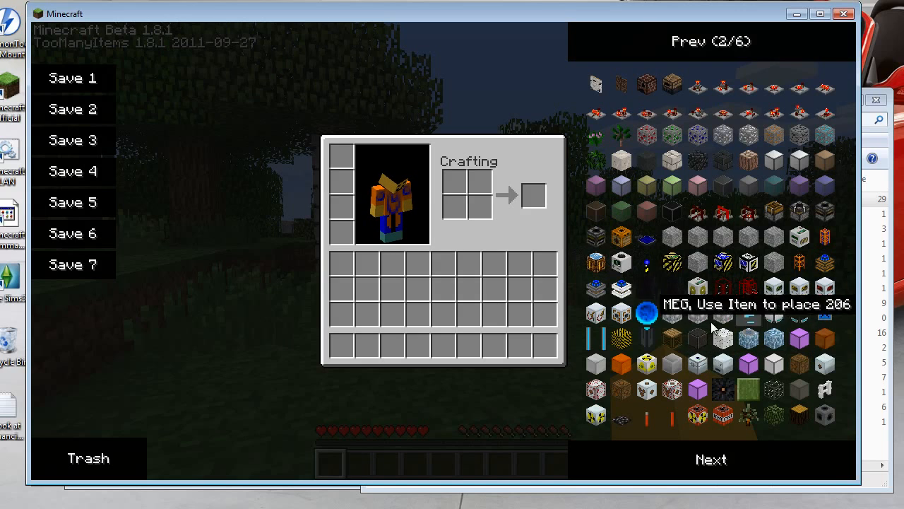
{"action": "left_click", "coordinate": [651, 342]}
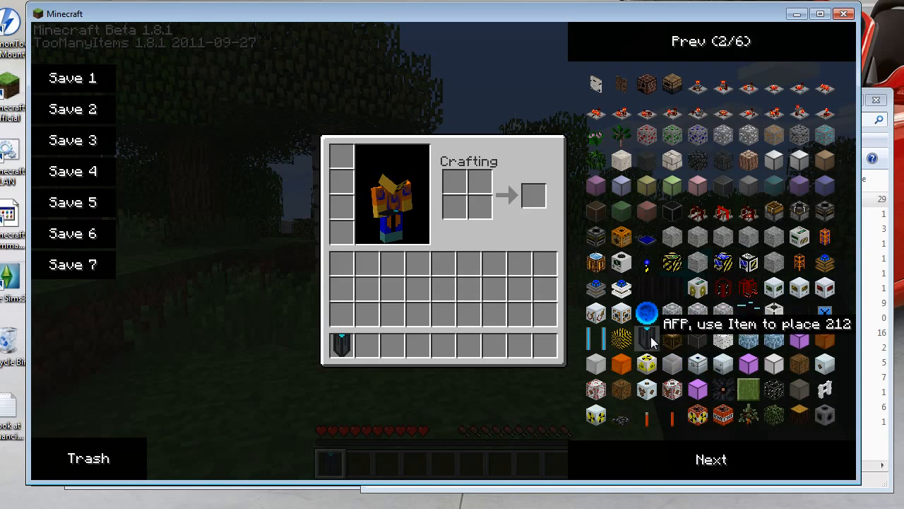
{"action": "key", "text": "e"}
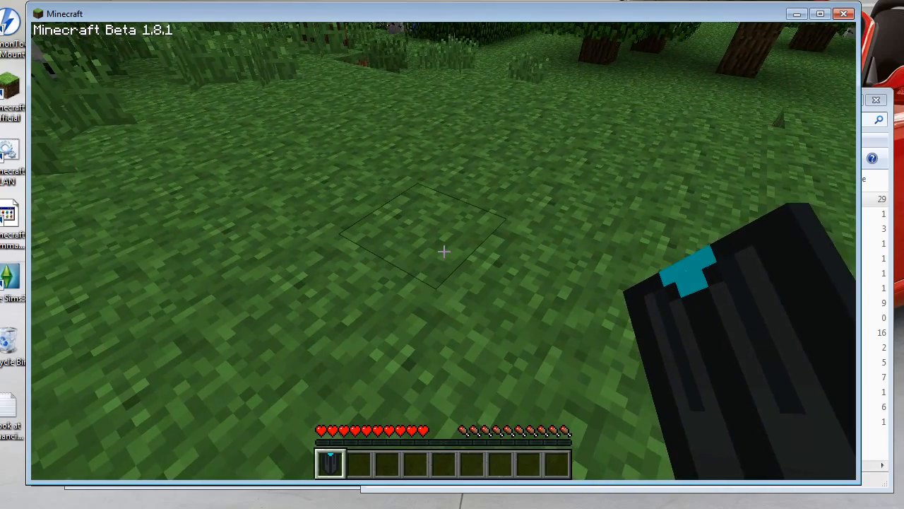
Step: Place the AFP on the grass near the pig, then break it, pick it up and place it again
{"action": "right_click", "coordinate": [444, 251]}
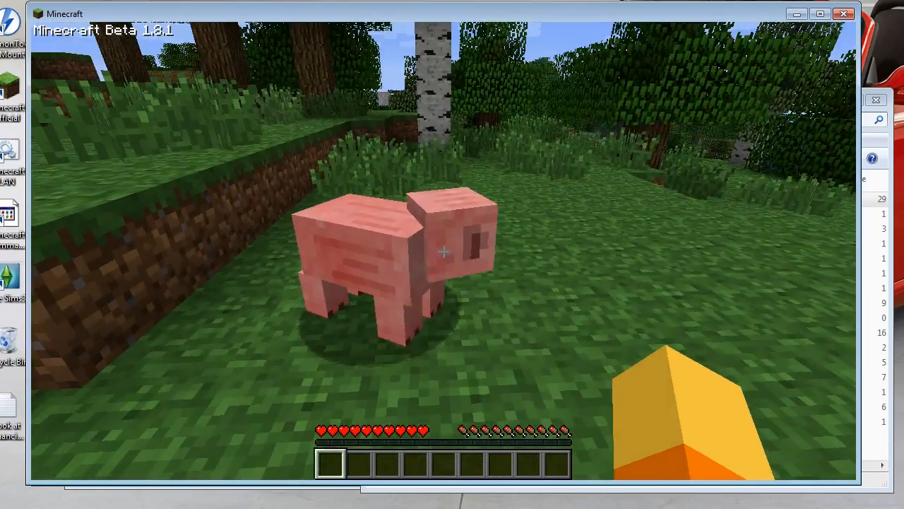
{"action": "left_click", "coordinate": [444, 252]}
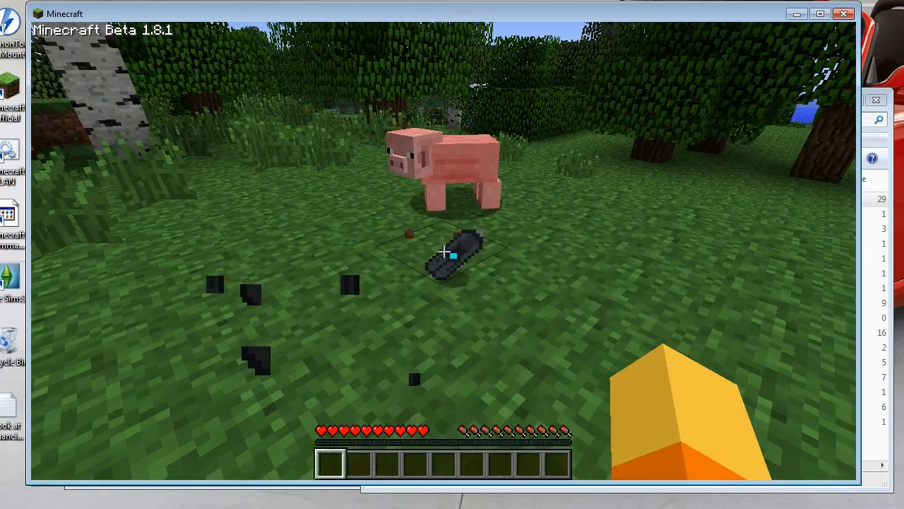
{"action": "key", "text": "w"}
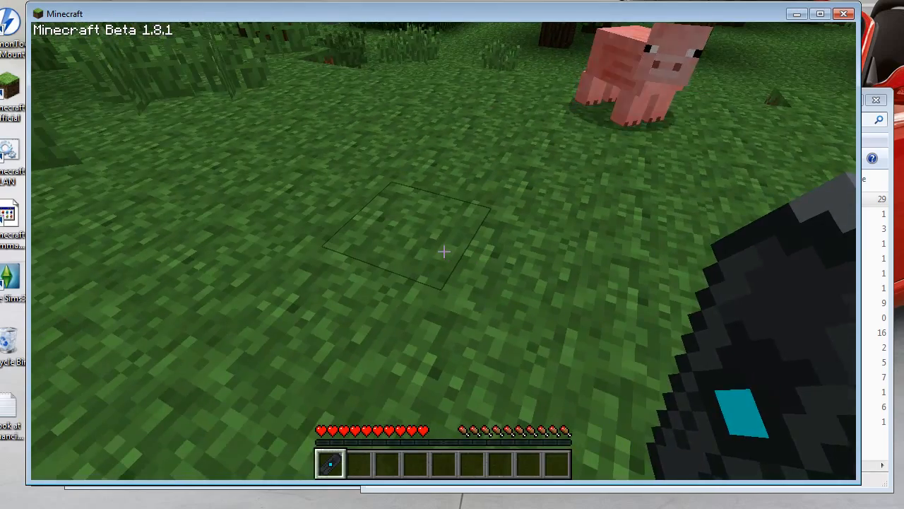
{"action": "right_click", "coordinate": [443, 251]}
{"action": "left_click", "coordinate": [444, 251]}
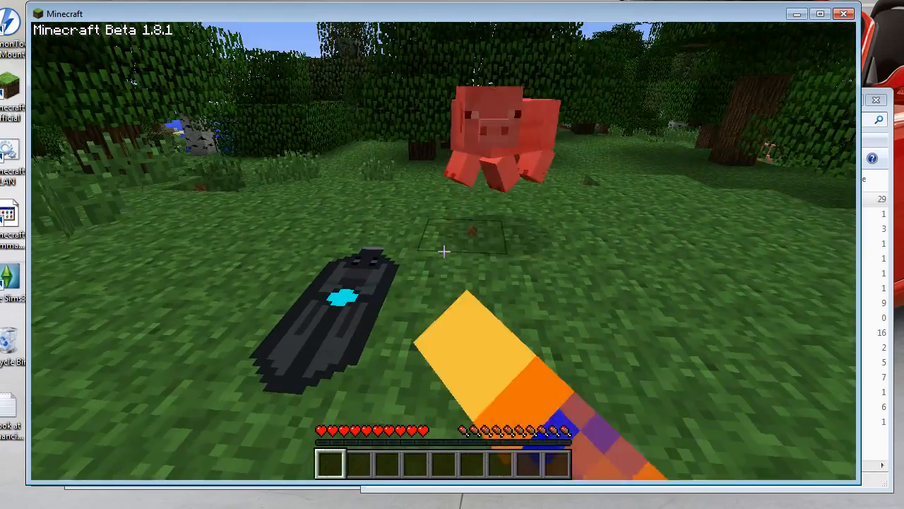
{"action": "left_click", "coordinate": [443, 251]}
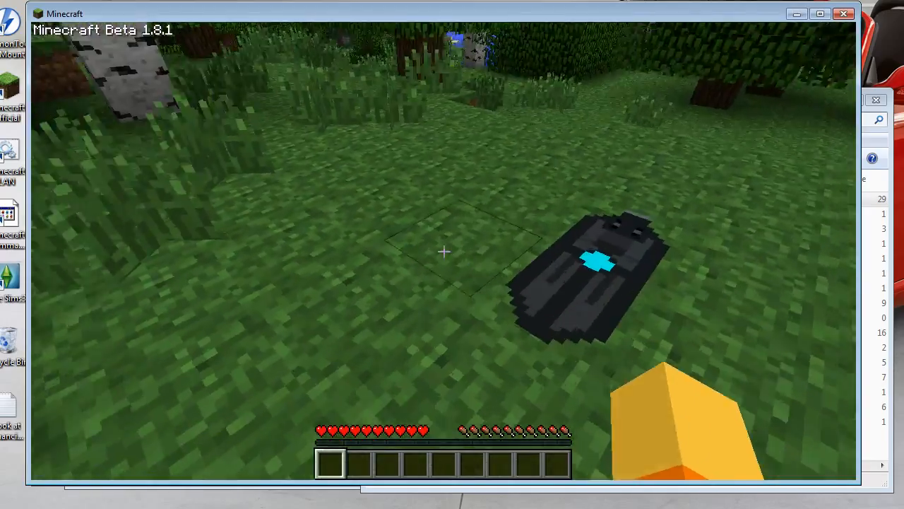
Step: Turn on flying, watch the pig and the placed AFP from above, and turn flying off again
{"action": "key", "text": "f"}
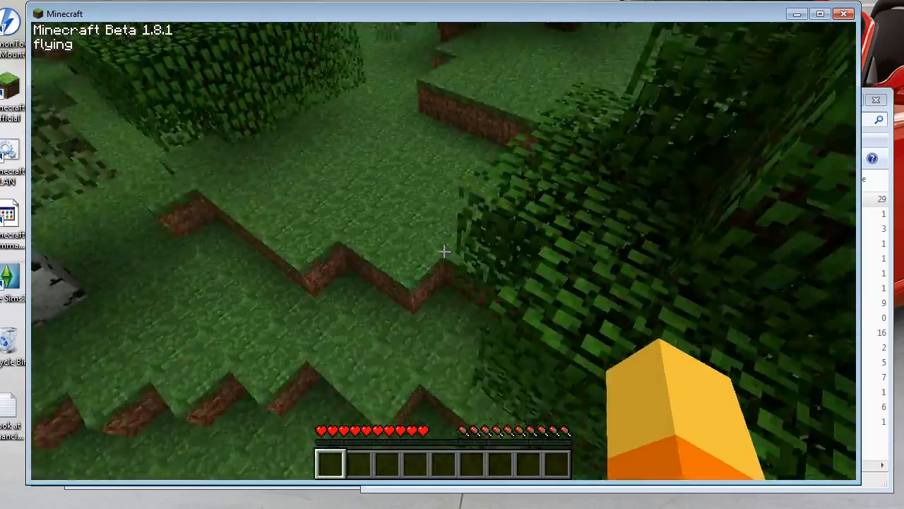
{"action": "key", "text": "w"}
{"action": "key", "text": "space"}
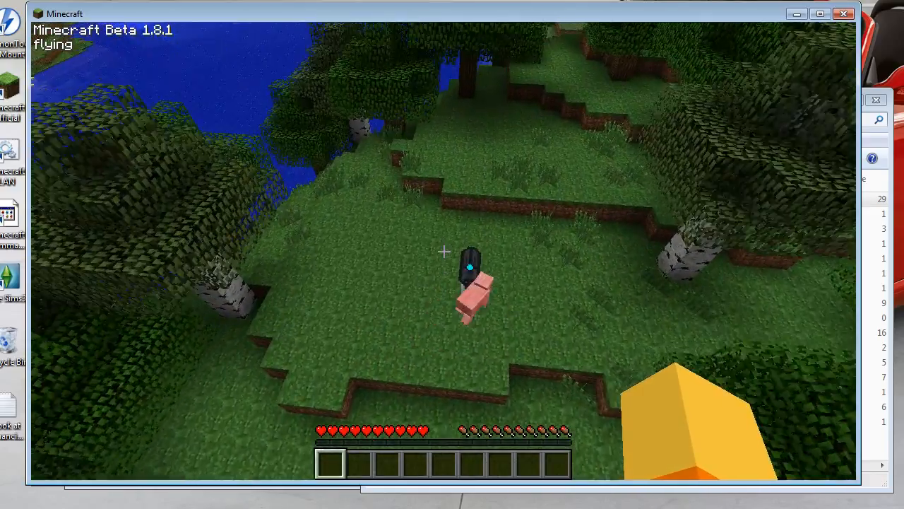
{"action": "key", "text": "w"}
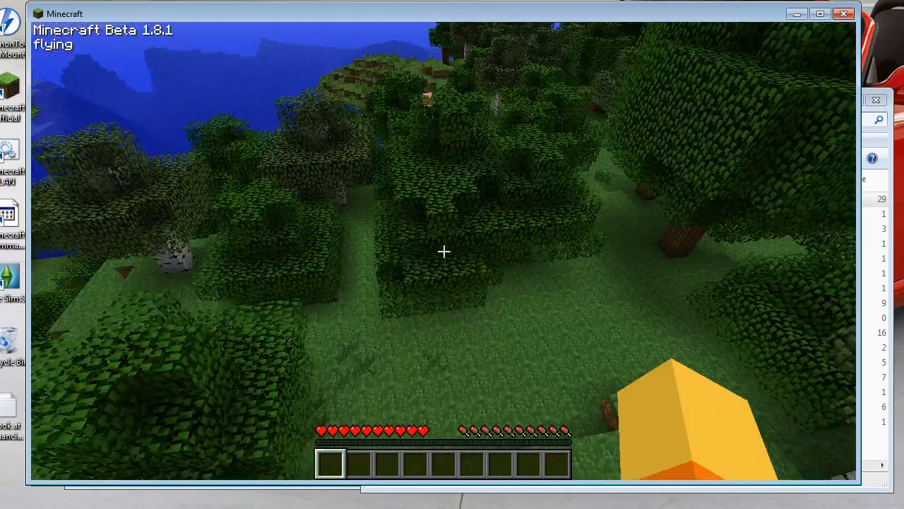
{"action": "key", "text": "f"}
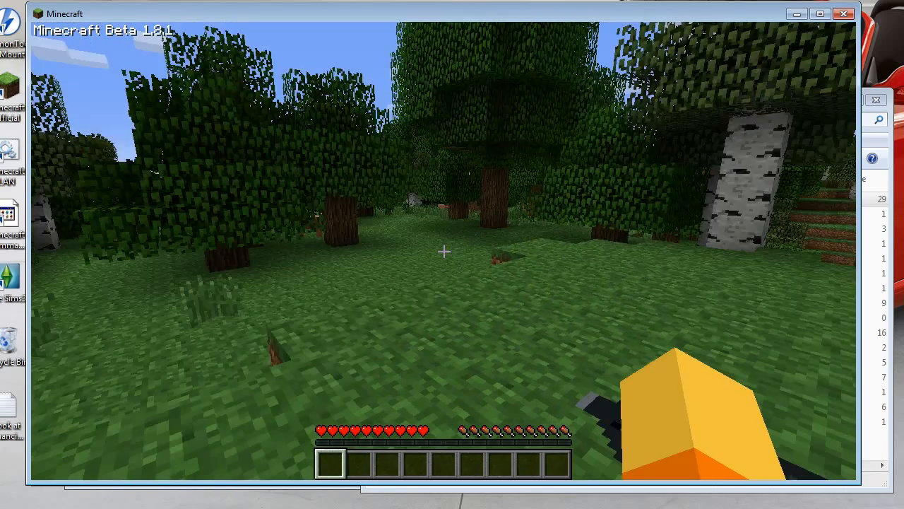
Step: Save and quit the world to the title screen and close the game
{"action": "key", "text": "Escape"}
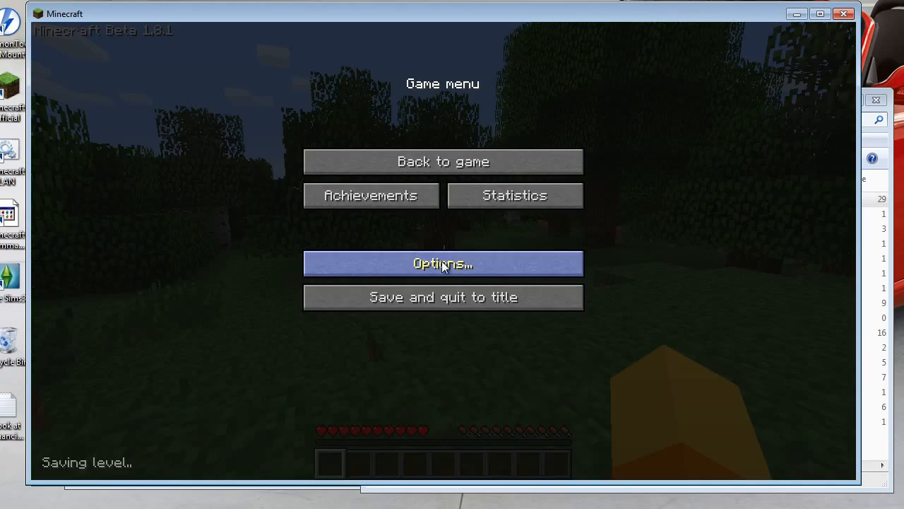
{"action": "left_click", "coordinate": [436, 301]}
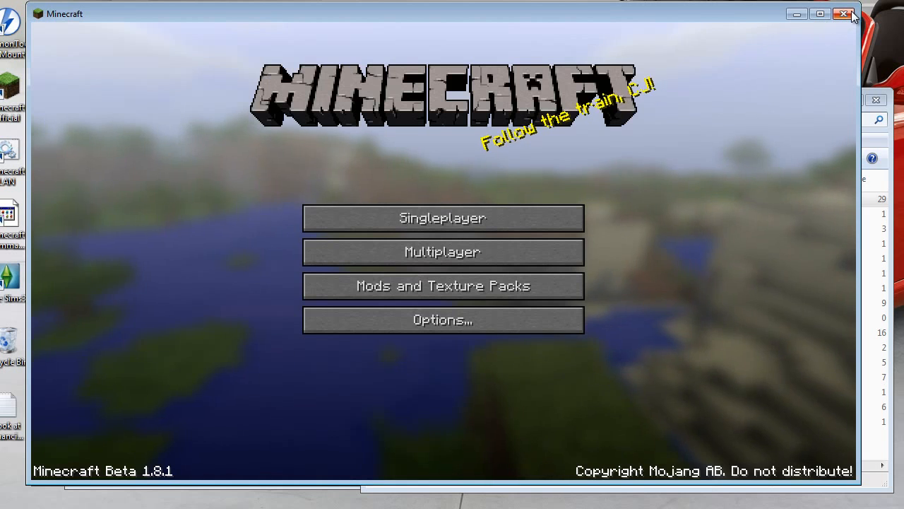
{"action": "left_click", "coordinate": [844, 14]}
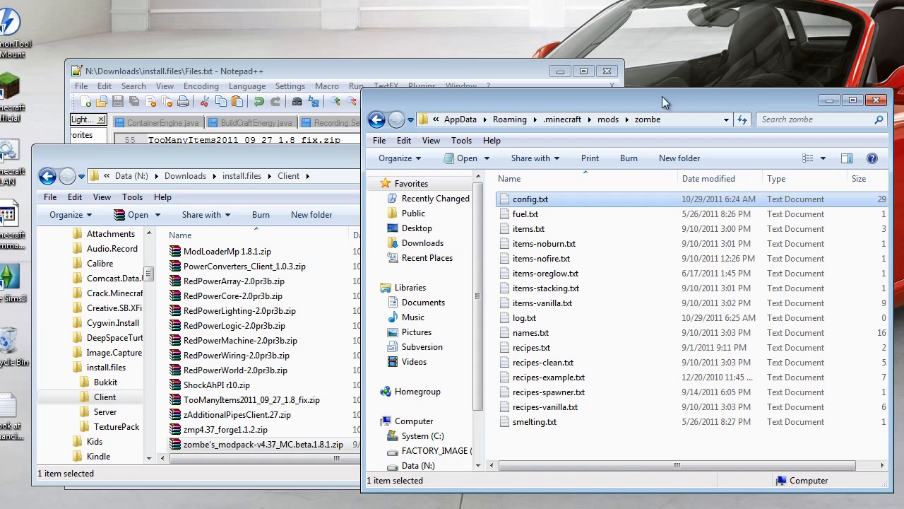
Step: Switch to Files.txt in Notepad++, review the Optifine note and the client and server file lists, and minimise the window
{"action": "left_click", "coordinate": [314, 67]}
{"action": "scroll", "coordinate": [443, 296], "scroll_direction": "up", "scroll_amount": 18}
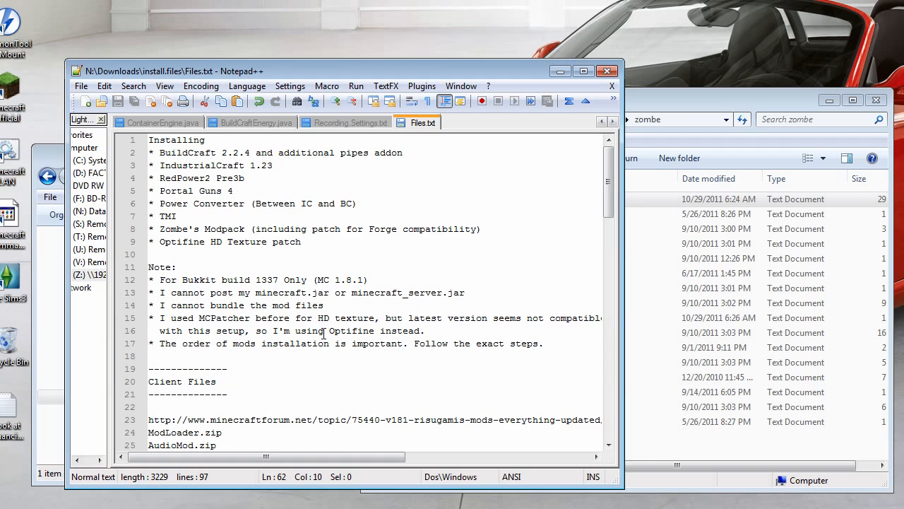
{"action": "left_click_drag", "start_coordinate": [329, 332], "coordinate": [363, 333]}
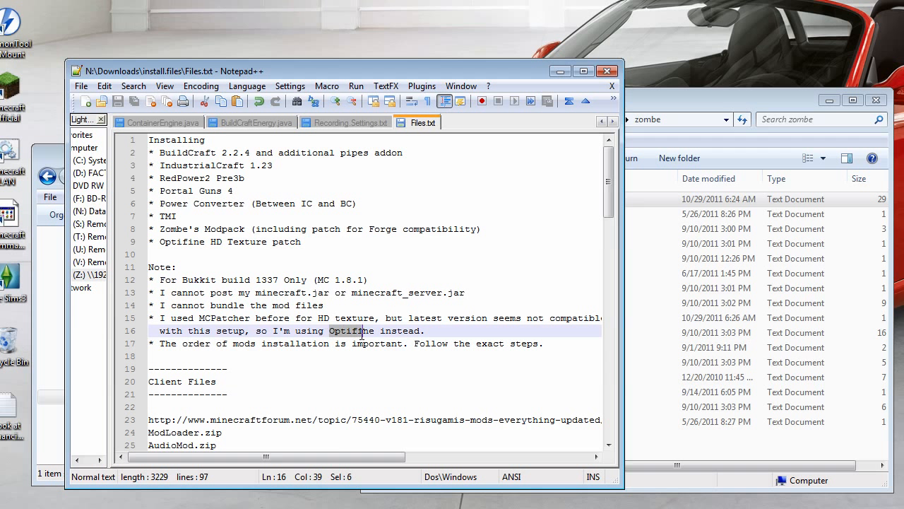
{"action": "scroll", "coordinate": [362, 333], "scroll_direction": "down", "scroll_amount": 20}
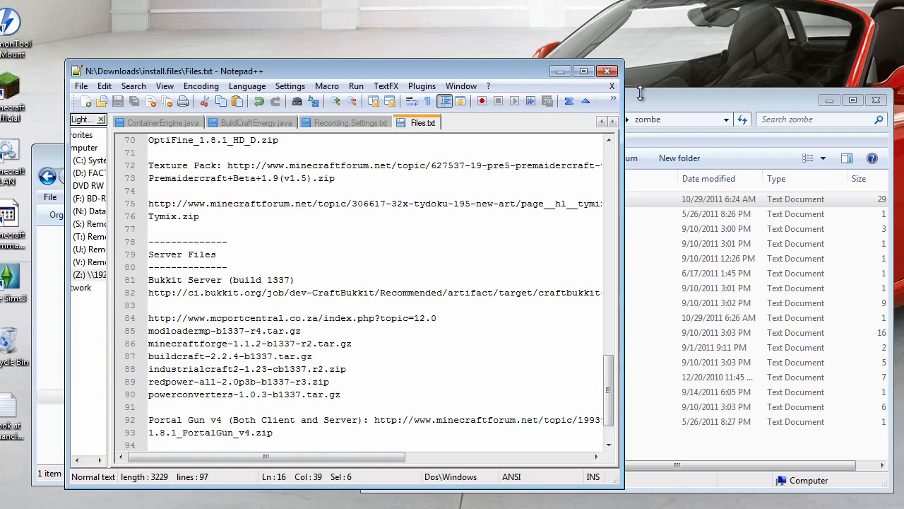
{"action": "left_click", "coordinate": [560, 71]}
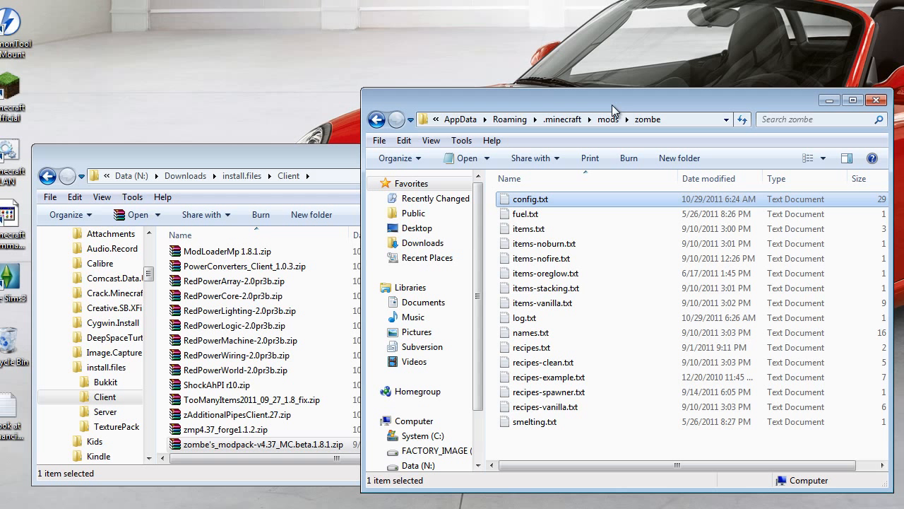
Step: Open minecraft.jar from the .minecraft\bin folder in WinRAR and look through its class files
{"action": "left_click", "coordinate": [563, 120]}
{"action": "double_click", "coordinate": [523, 199]}
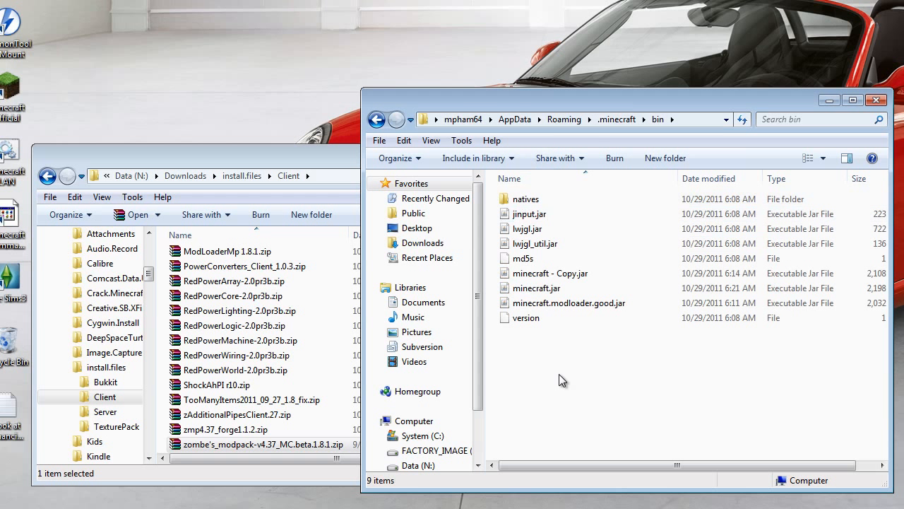
{"action": "left_click", "coordinate": [529, 289]}
{"action": "right_click", "coordinate": [527, 289]}
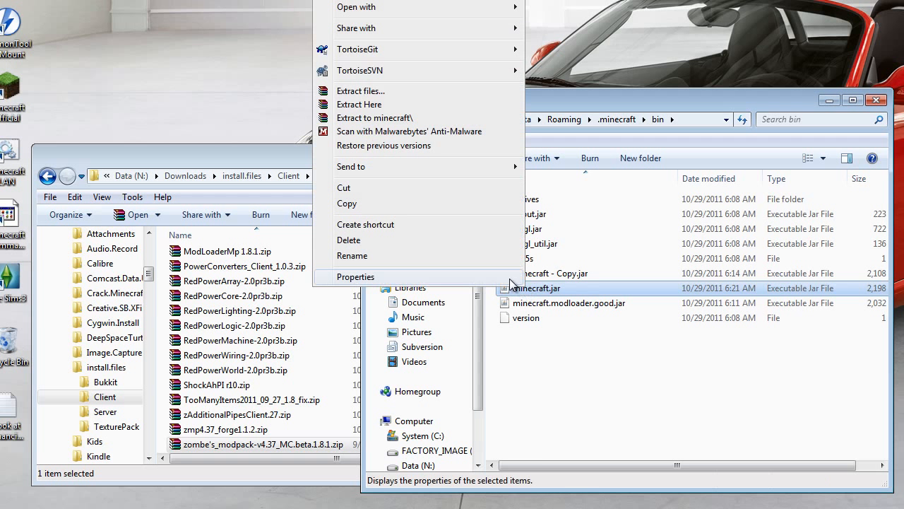
{"action": "mouse_move", "coordinate": [372, 6]}
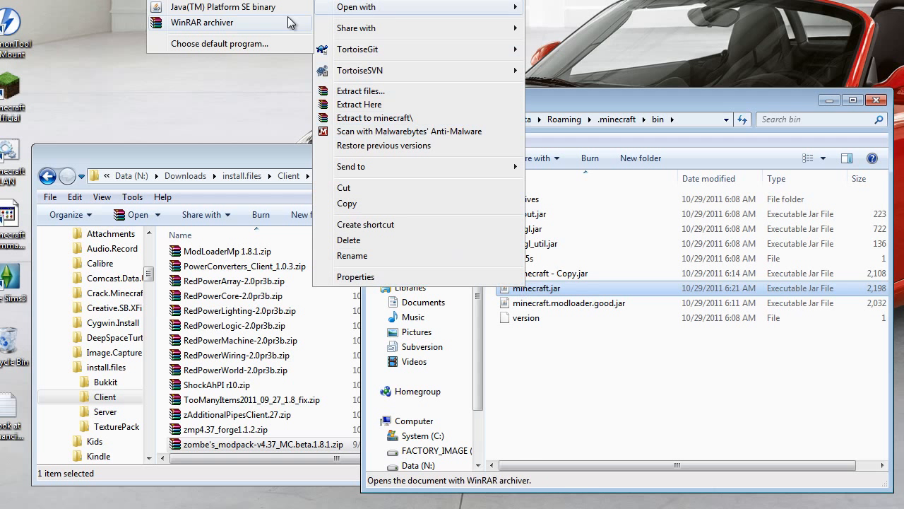
{"action": "left_click", "coordinate": [206, 27]}
{"action": "left_click_drag", "start_coordinate": [364, 94], "coordinate": [764, 110]}
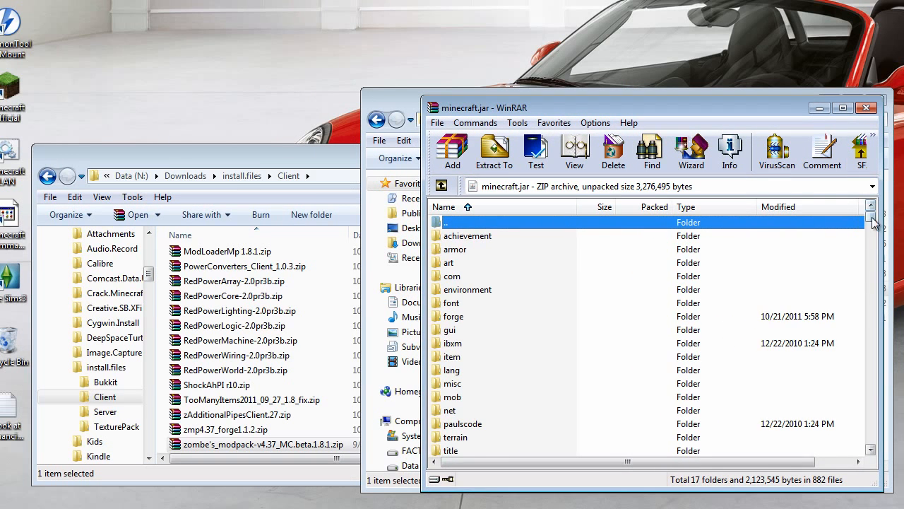
{"action": "left_click_drag", "start_coordinate": [872, 219], "coordinate": [871, 443]}
Step: Review the mod files in the Client, Bukkit and Server subfolders of install.files and return to Client
{"action": "left_click", "coordinate": [231, 157]}
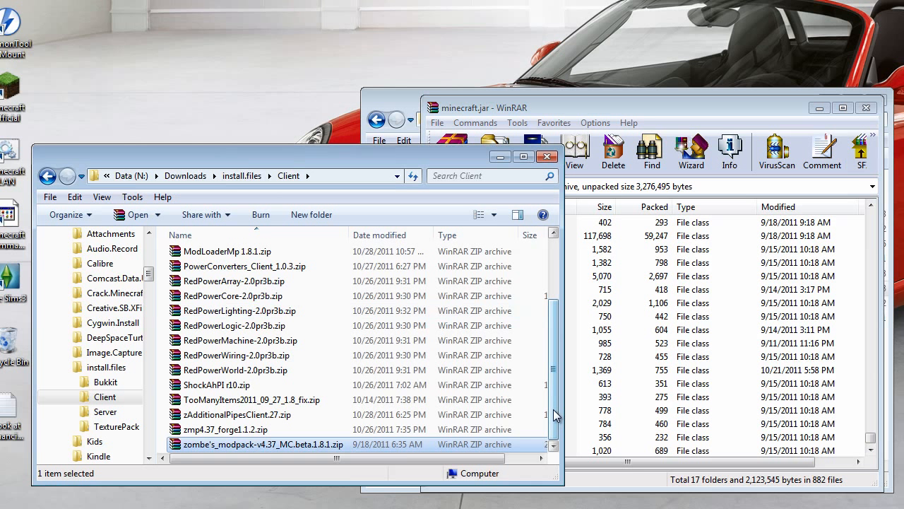
{"action": "left_click_drag", "start_coordinate": [555, 416], "coordinate": [531, 365]}
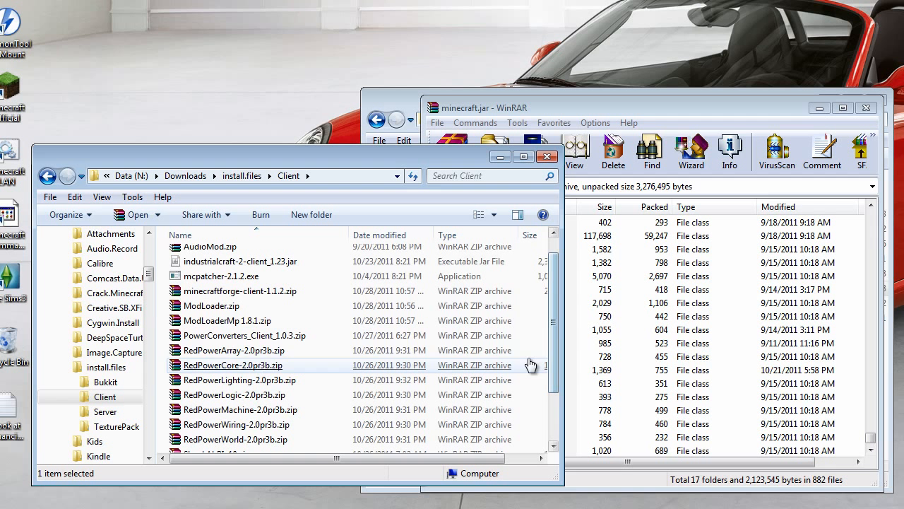
{"action": "left_click", "coordinate": [553, 245]}
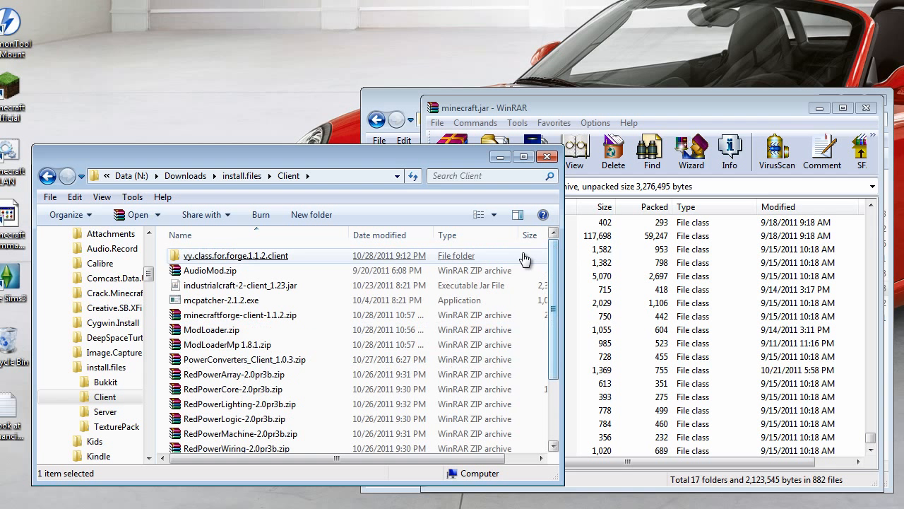
{"action": "scroll", "coordinate": [104, 395], "scroll_direction": "down", "scroll_amount": 2}
{"action": "left_click", "coordinate": [108, 386]}
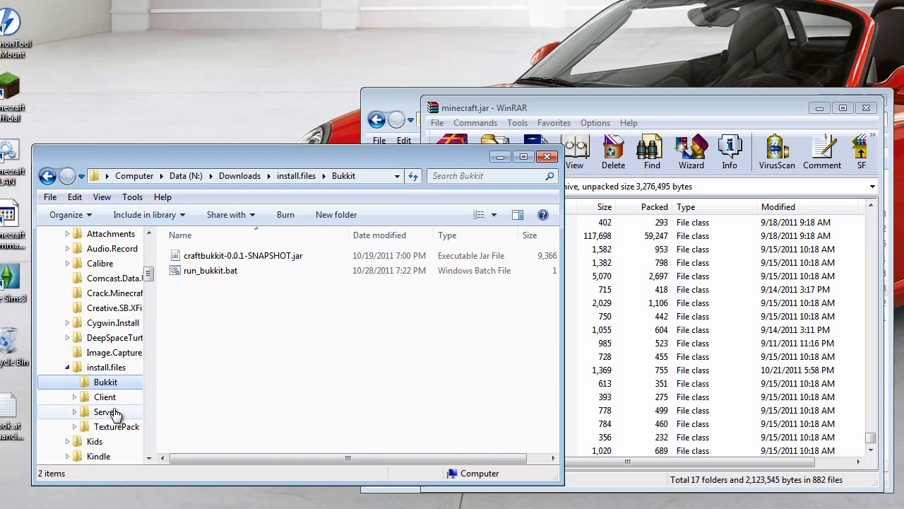
{"action": "left_click", "coordinate": [110, 414]}
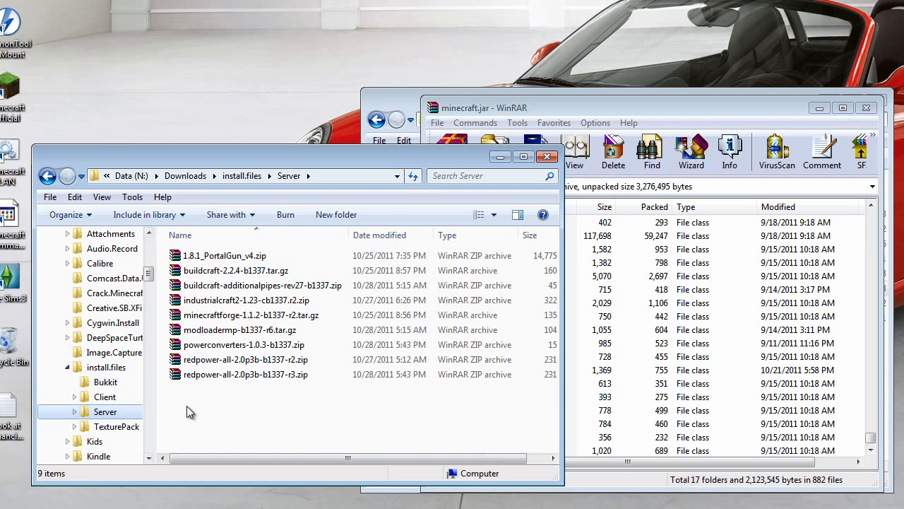
{"action": "left_click", "coordinate": [105, 397]}
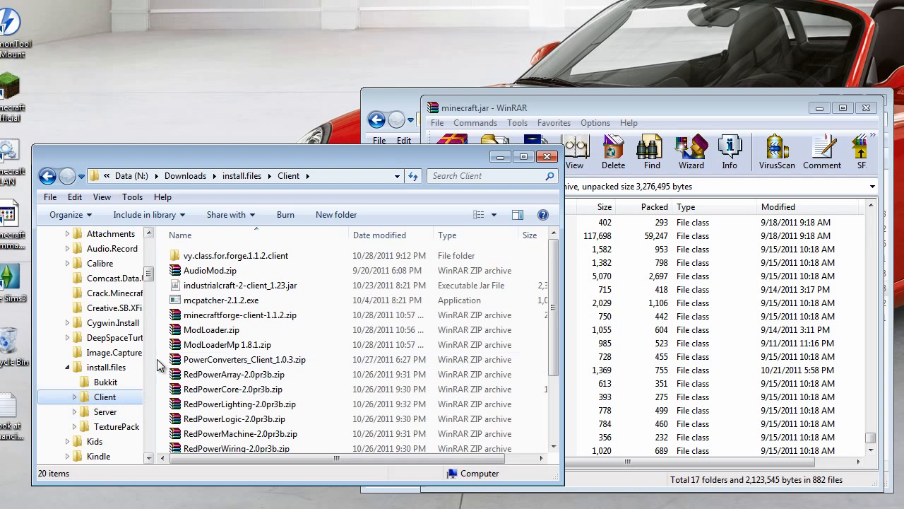
Step: Open the Games\Minecraft\Mods.1.8.1 folder on the Data (N:) drive
{"action": "left_click_drag", "start_coordinate": [150, 276], "coordinate": [154, 289]}
{"action": "left_click_drag", "start_coordinate": [151, 311], "coordinate": [151, 280]}
{"action": "left_click", "coordinate": [124, 397]}
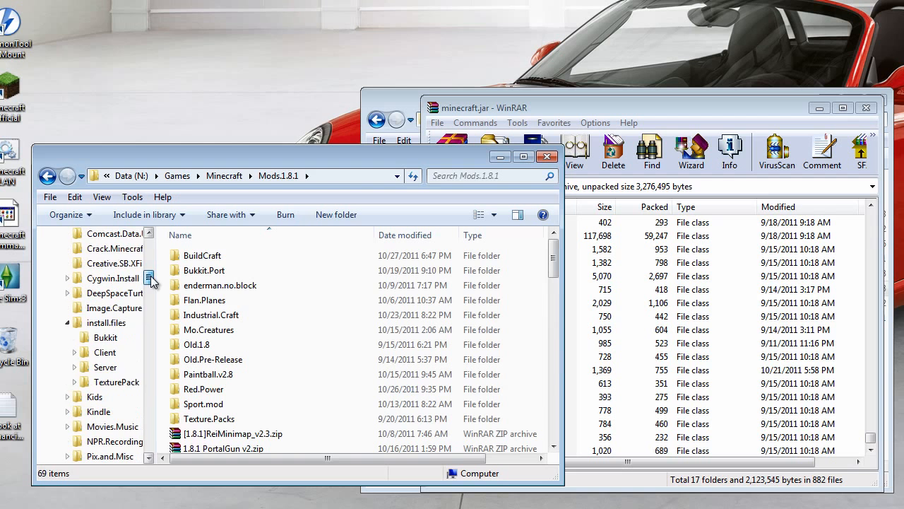
Step: Copy OptiFine_1.8.1_HD_D.zip from the Mods.1.8.1 folder into the Client subfolder of install.files
{"action": "left_click", "coordinate": [554, 286]}
{"action": "left_click_drag", "start_coordinate": [554, 286], "coordinate": [550, 340]}
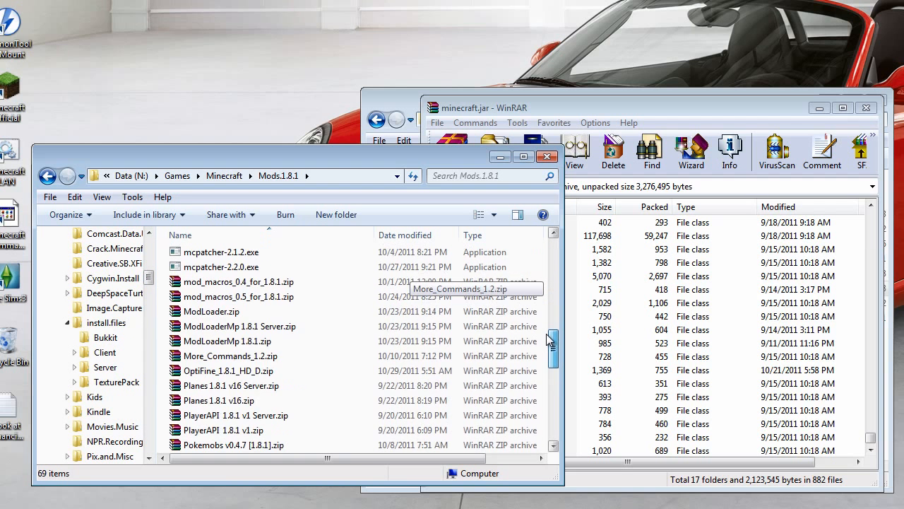
{"action": "left_click", "coordinate": [218, 375]}
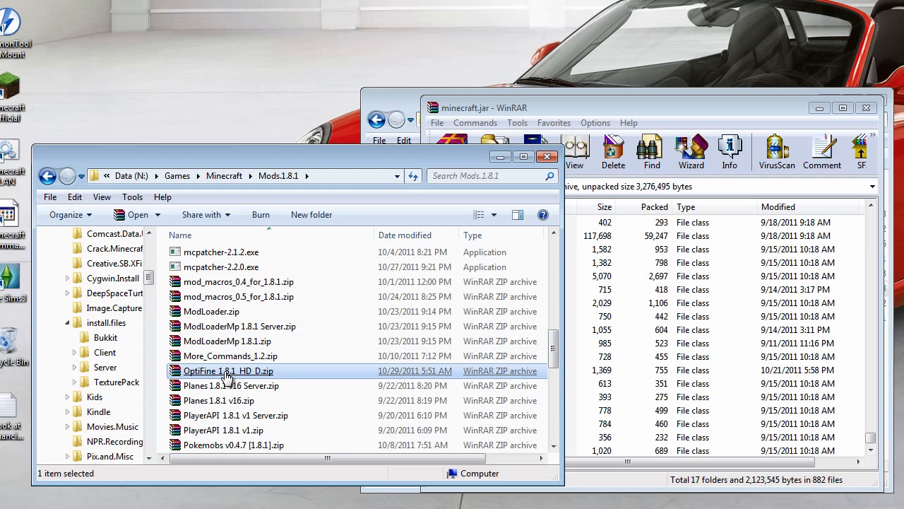
{"action": "right_click", "coordinate": [107, 360]}
{"action": "left_click", "coordinate": [154, 427]}
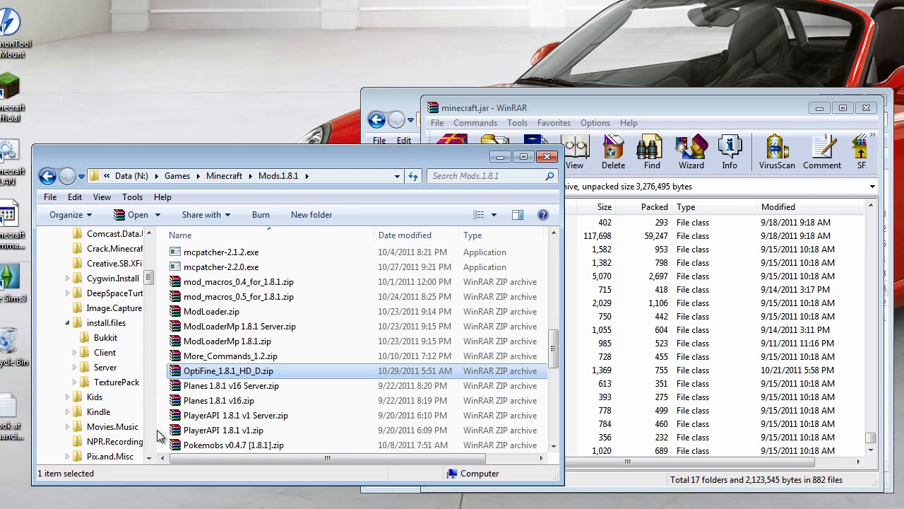
Step: Open the Client folder of install.files and move mcpatcher-2.1.2.exe to the Recycle Bin
{"action": "left_click", "coordinate": [110, 353]}
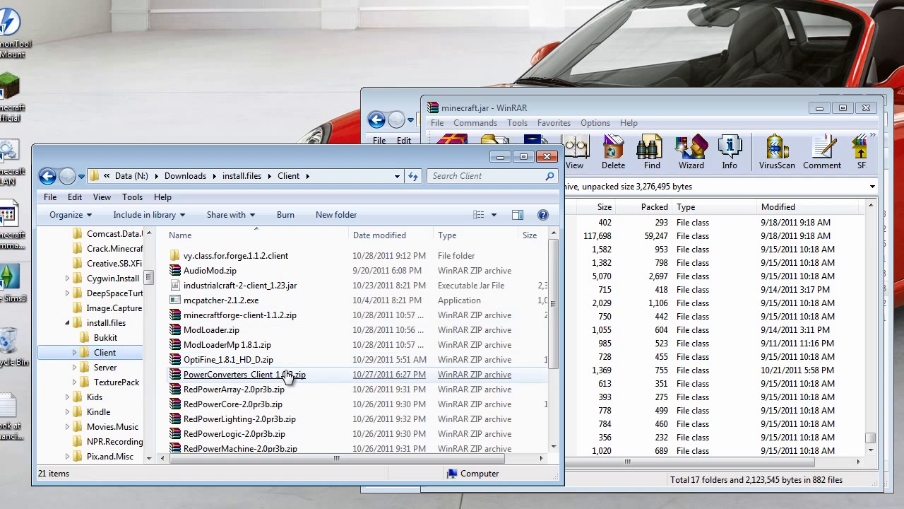
{"action": "left_click", "coordinate": [222, 302]}
{"action": "left_click_drag", "start_coordinate": [221, 303], "coordinate": [10, 342]}
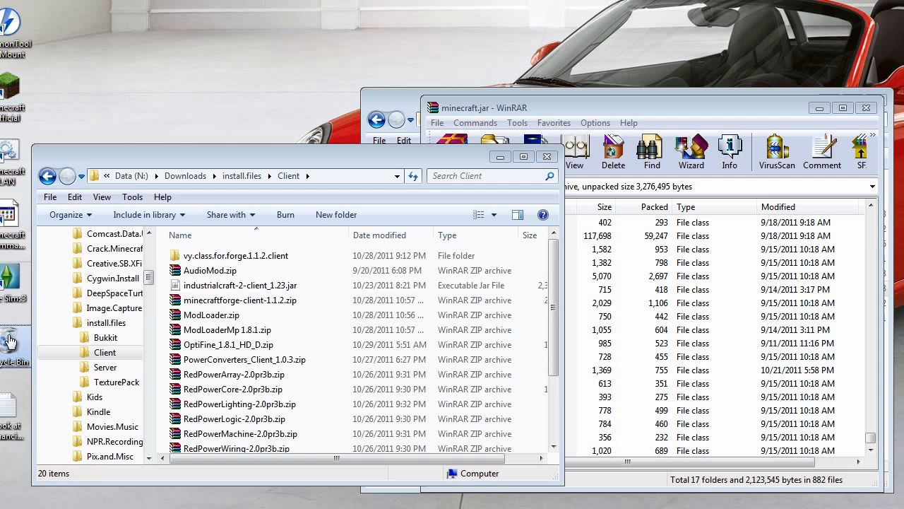
Step: Add all class files from the Client folder's OptiFine_1.8.1_HD_D.zip to minecraft.jar and close both archives
{"action": "double_click", "coordinate": [217, 345]}
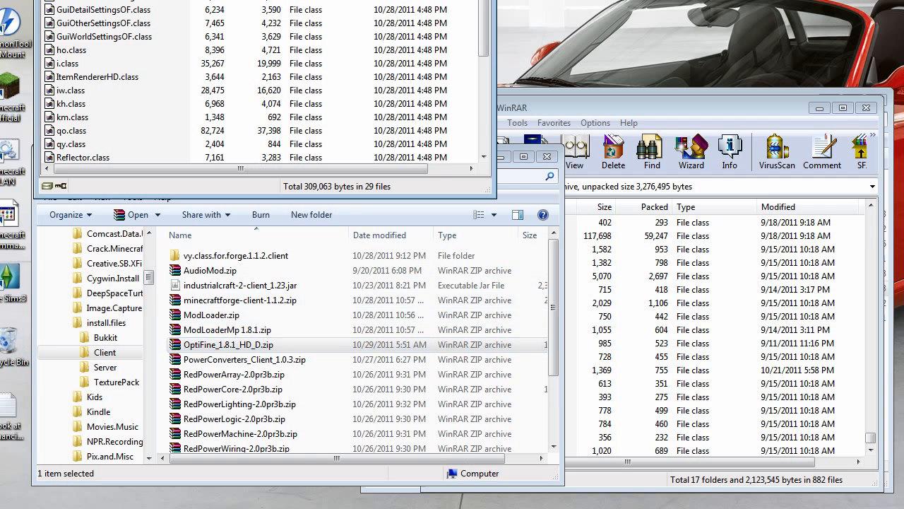
{"action": "left_click_drag", "start_coordinate": [272, 3], "coordinate": [274, 99]}
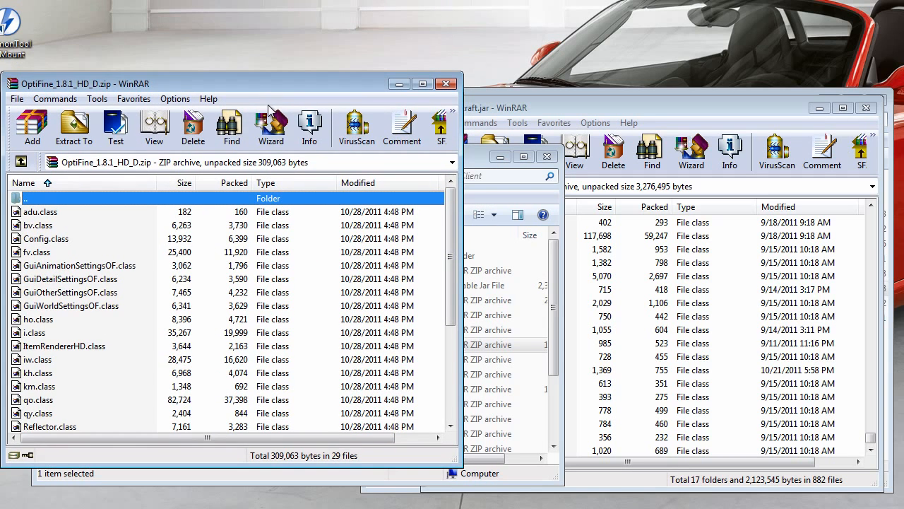
{"action": "left_click", "coordinate": [36, 213]}
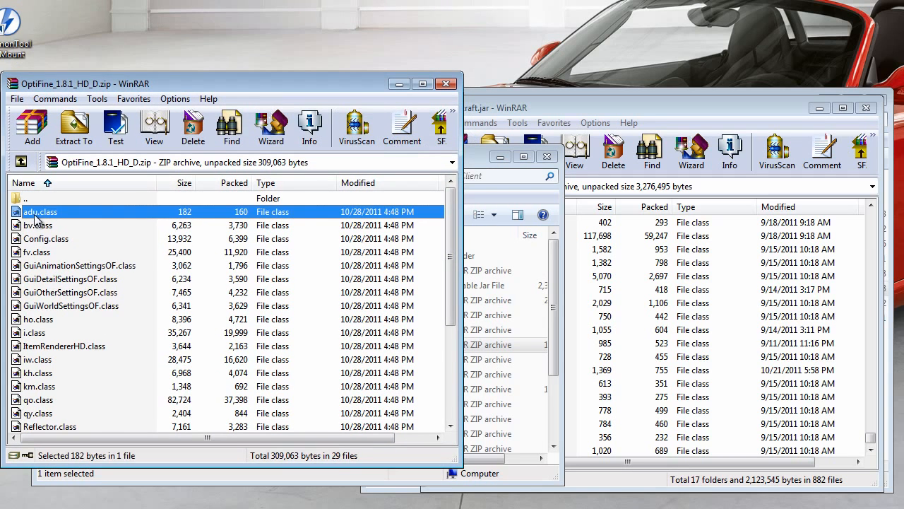
{"action": "left_click", "coordinate": [453, 339]}
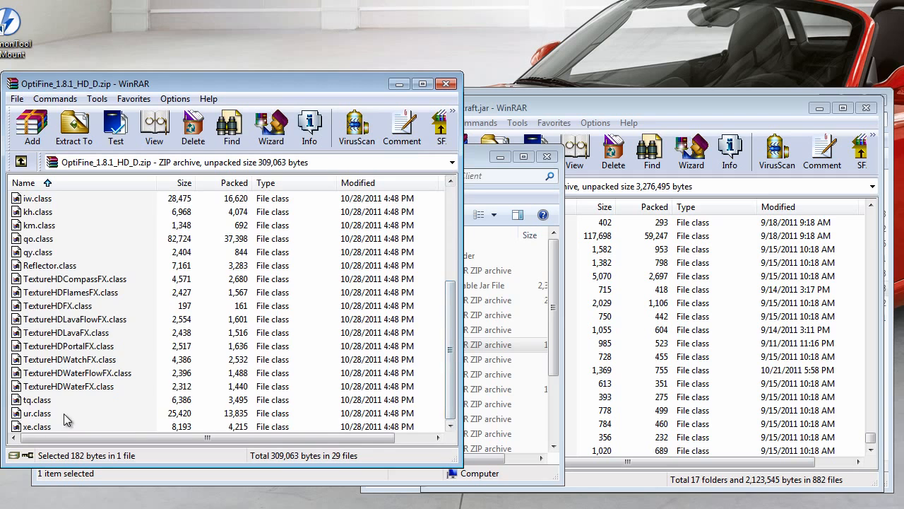
{"action": "left_click", "coordinate": [43, 426], "text": "shift"}
{"action": "left_click_drag", "start_coordinate": [618, 108], "coordinate": [622, 99]}
{"action": "left_click", "coordinate": [378, 93]}
{"action": "left_click_drag", "start_coordinate": [32, 205], "coordinate": [554, 404]}
{"action": "left_click", "coordinate": [653, 405]}
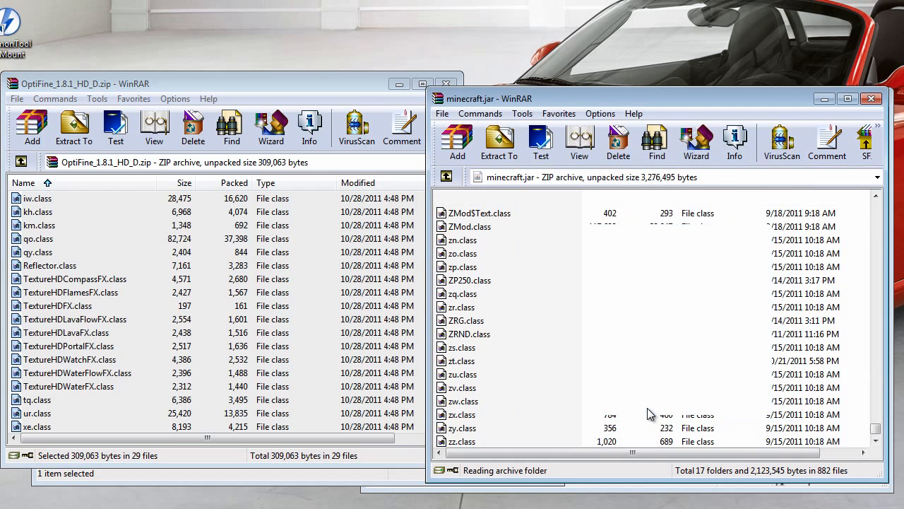
{"action": "left_click", "coordinate": [873, 101]}
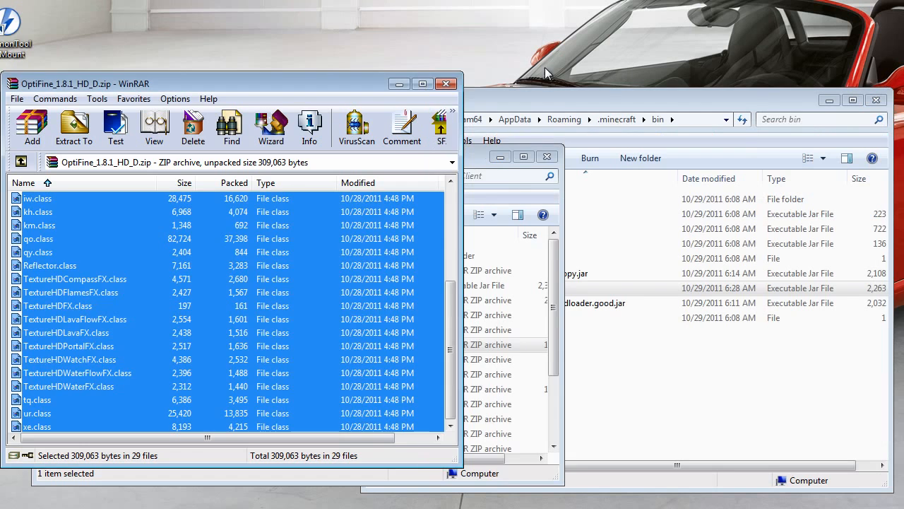
{"action": "left_click", "coordinate": [447, 85]}
Step: Copy Premaidercraft+Beta+1.9+(v1.5).zip from the TexturePack folder of install.files into the .minecraft\texturepacks folder
{"action": "left_click", "coordinate": [558, 95]}
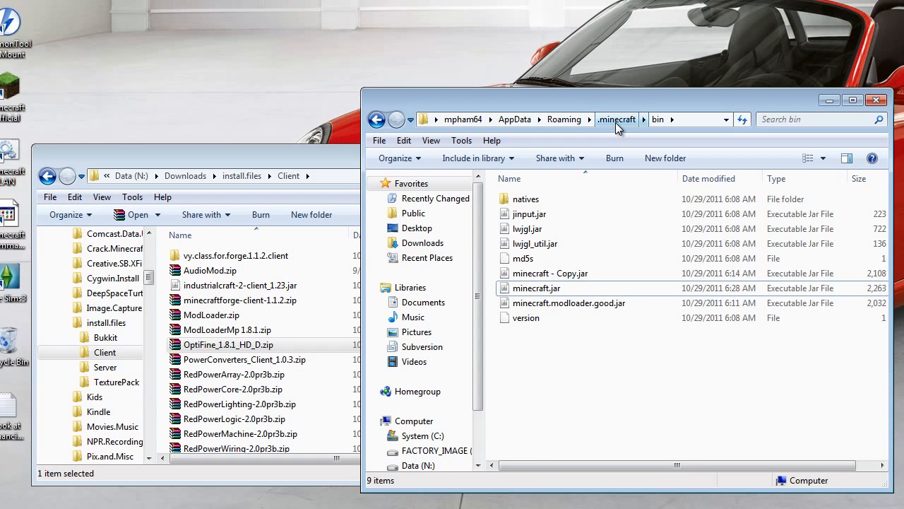
{"action": "left_click", "coordinate": [114, 386]}
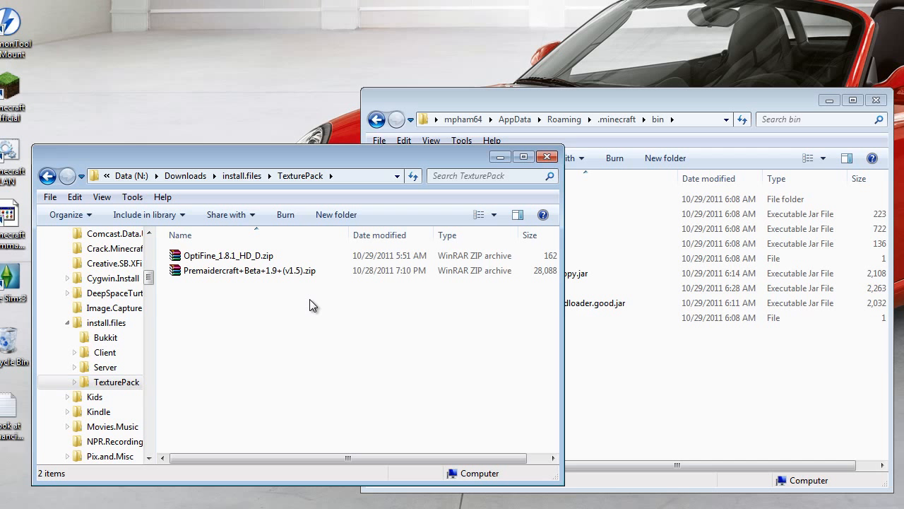
{"action": "left_click", "coordinate": [213, 259]}
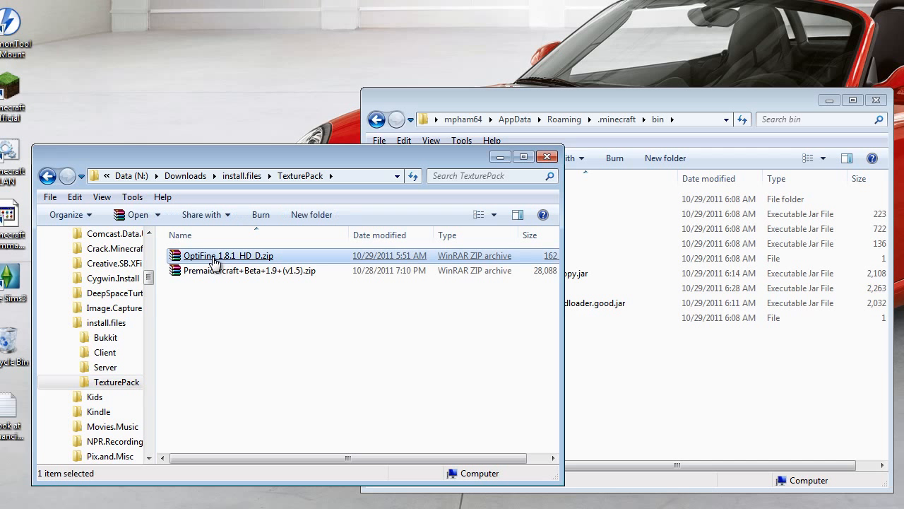
{"action": "left_click", "coordinate": [234, 337]}
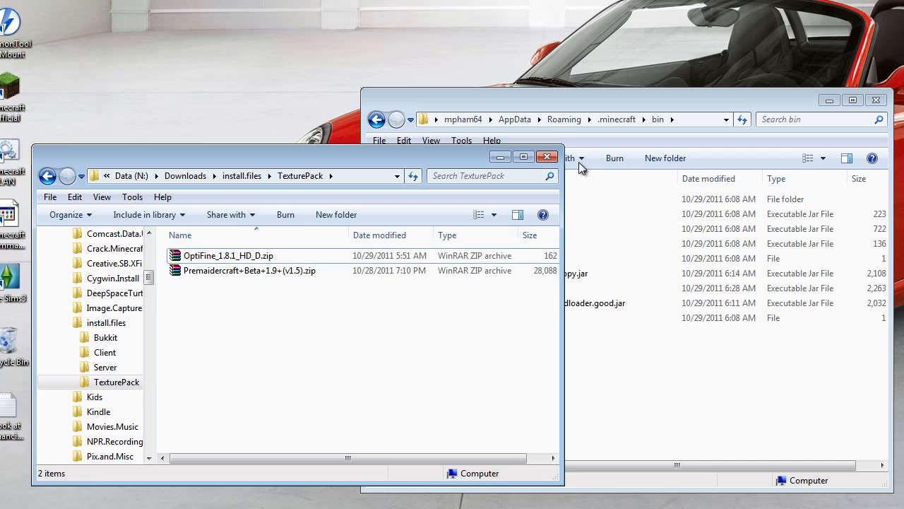
{"action": "left_click", "coordinate": [633, 109]}
{"action": "left_click", "coordinate": [613, 119]}
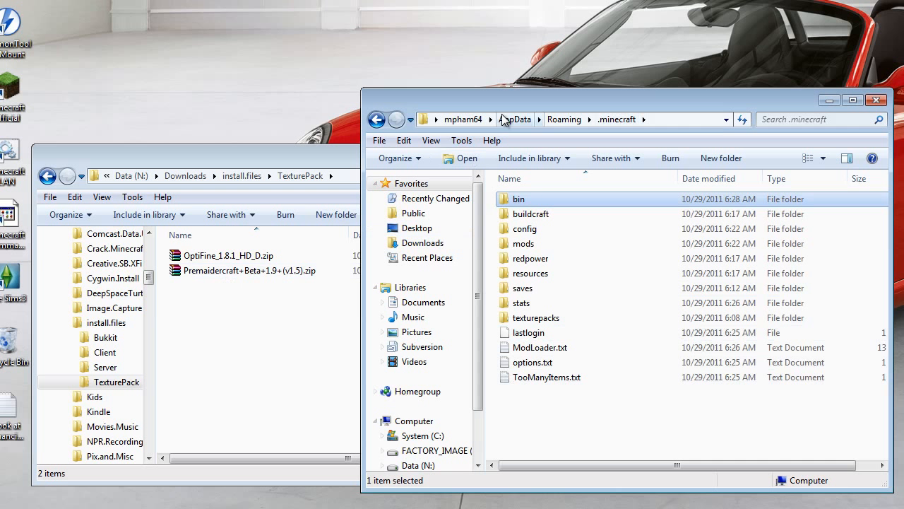
{"action": "double_click", "coordinate": [530, 317]}
{"action": "left_click", "coordinate": [227, 341]}
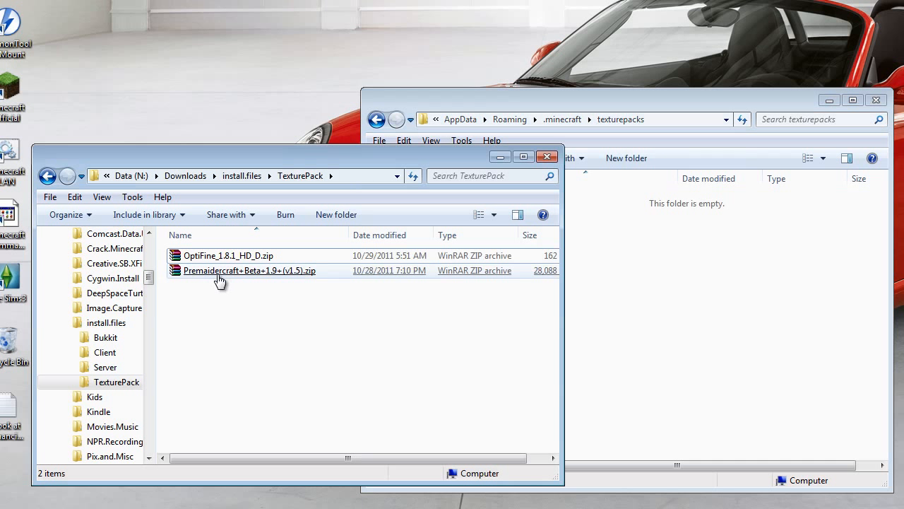
{"action": "left_click", "coordinate": [216, 276]}
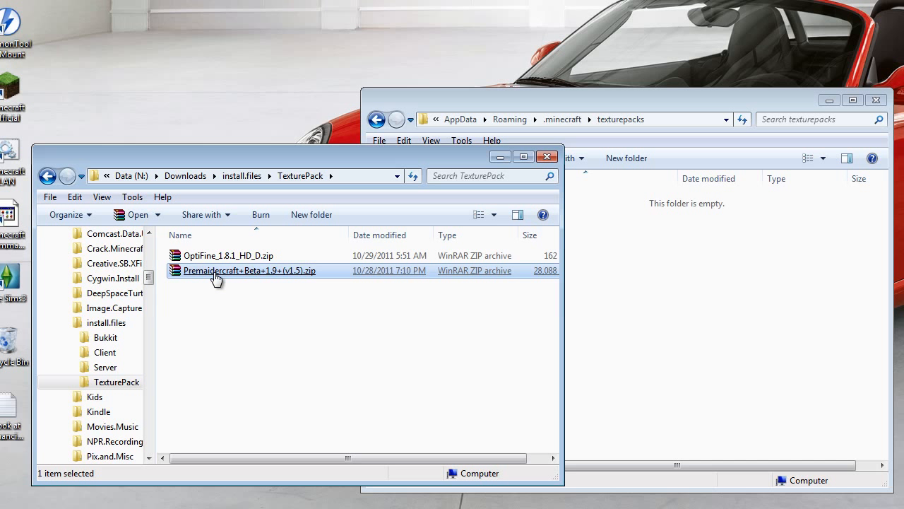
{"action": "left_click_drag", "start_coordinate": [216, 278], "coordinate": [648, 315]}
{"action": "left_click", "coordinate": [691, 387]}
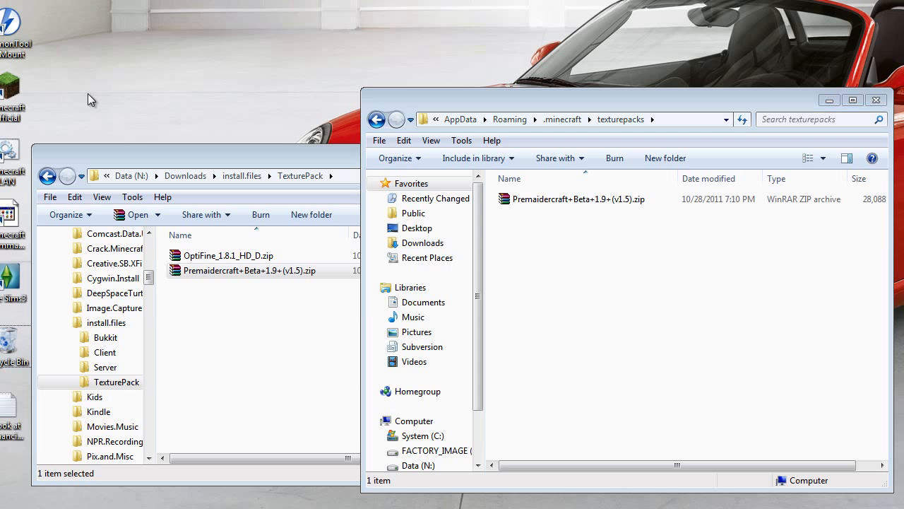
Step: Start the official Minecraft launcher, bring its window fully into view and log in with the remembered account
{"action": "left_click", "coordinate": [3, 87]}
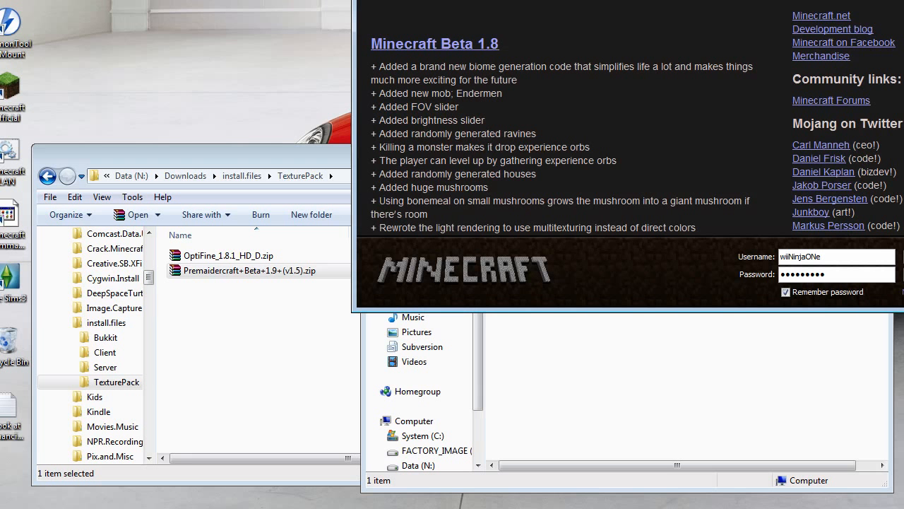
{"action": "left_click_drag", "start_coordinate": [447, 0], "coordinate": [113, 22]}
{"action": "left_click_drag", "start_coordinate": [627, 382], "coordinate": [855, 468]}
{"action": "left_click", "coordinate": [818, 429]}
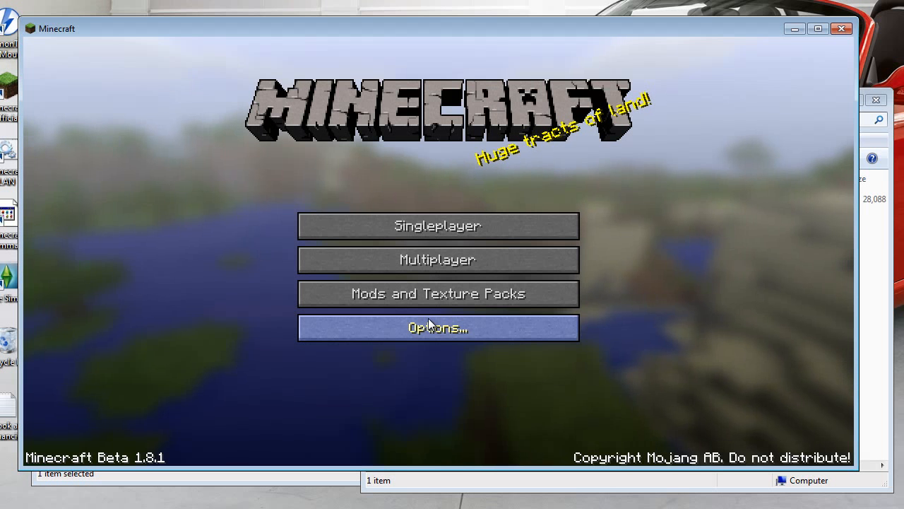
Step: Apply the Premaidercraft+Beta+1.9+(v1.5).zip texture pack and load a saved single-player world
{"action": "left_click", "coordinate": [396, 299]}
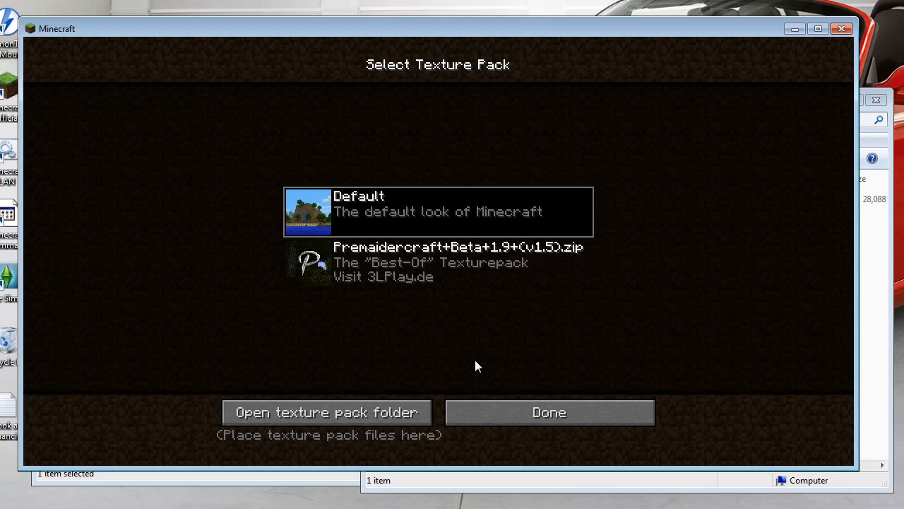
{"action": "left_click", "coordinate": [506, 414]}
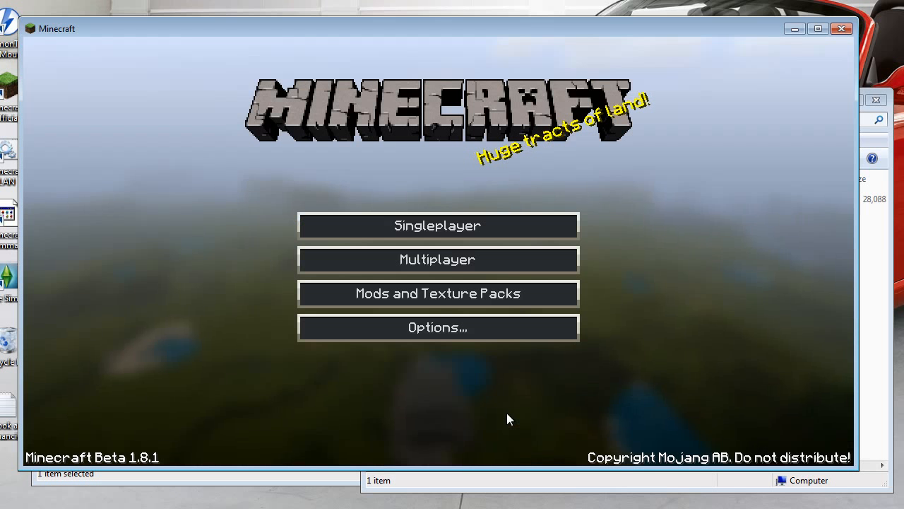
{"action": "left_click", "coordinate": [419, 226]}
{"action": "left_click", "coordinate": [323, 220]}
{"action": "left_click", "coordinate": [326, 409]}
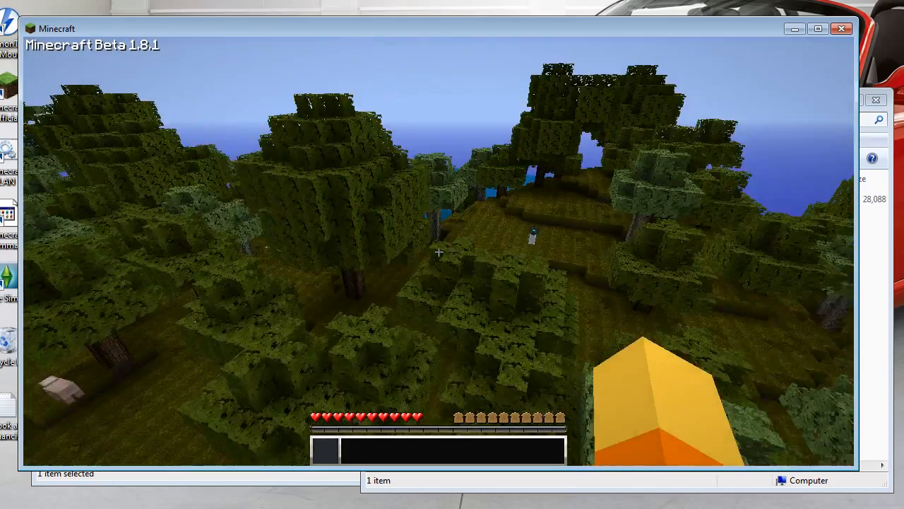
Step: Fly and walk through the world to examine the new textures, and save and quit to title
{"action": "key", "text": "f"}
{"action": "key", "text": "w"}
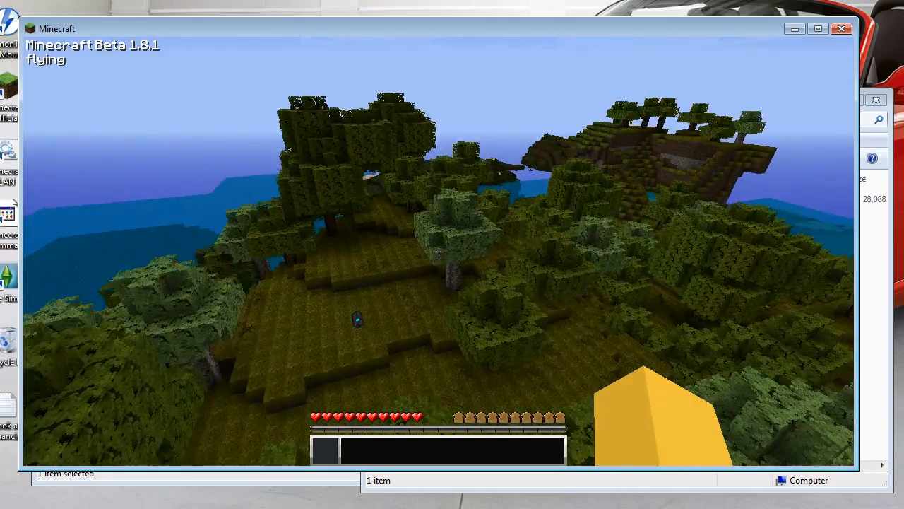
{"action": "key", "text": "w"}
{"action": "key", "text": "w"}
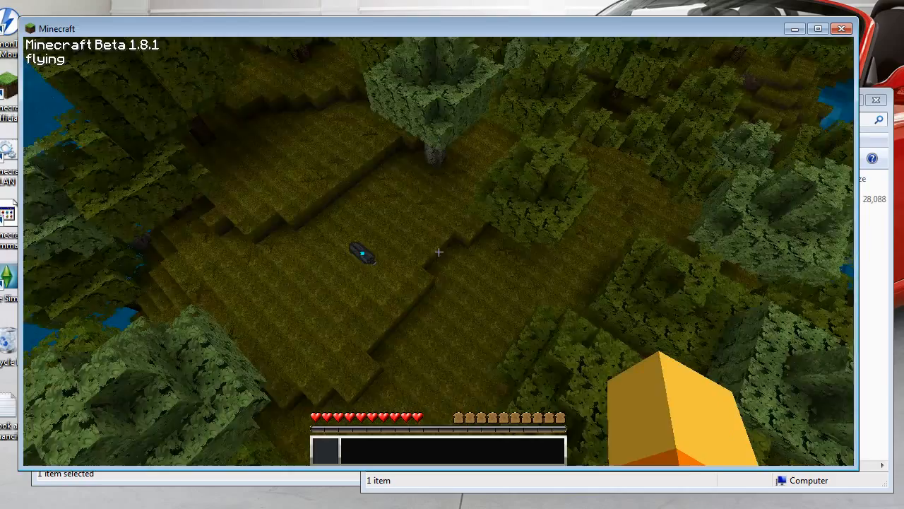
{"action": "key", "text": "f"}
{"action": "key", "text": "w"}
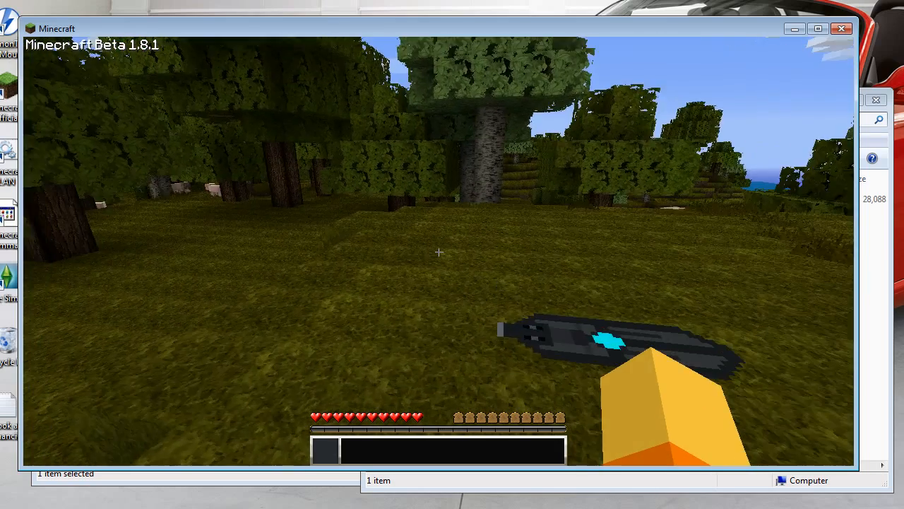
{"action": "key", "text": "s"}
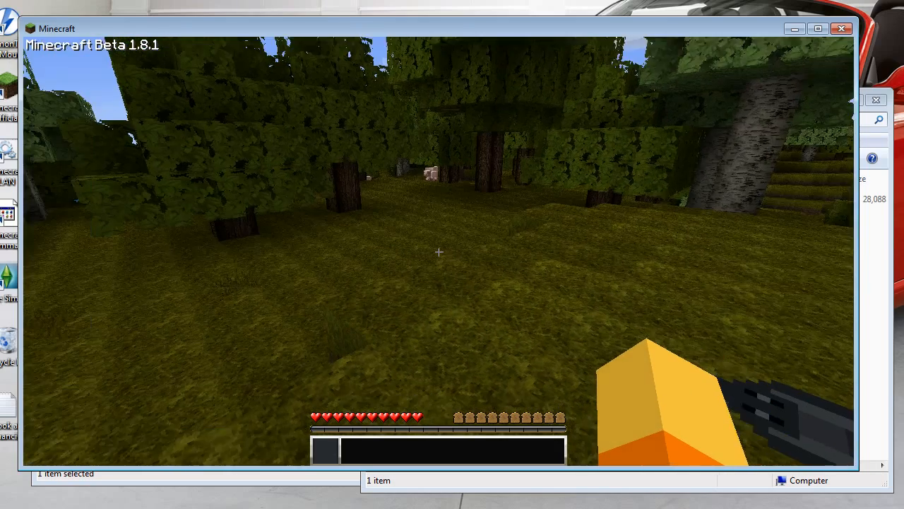
{"action": "key", "text": "q"}
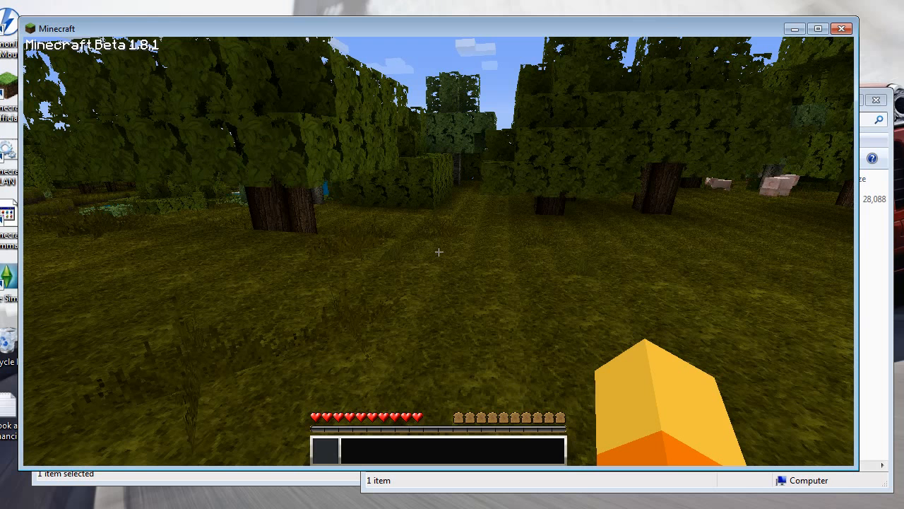
{"action": "key", "text": "Escape"}
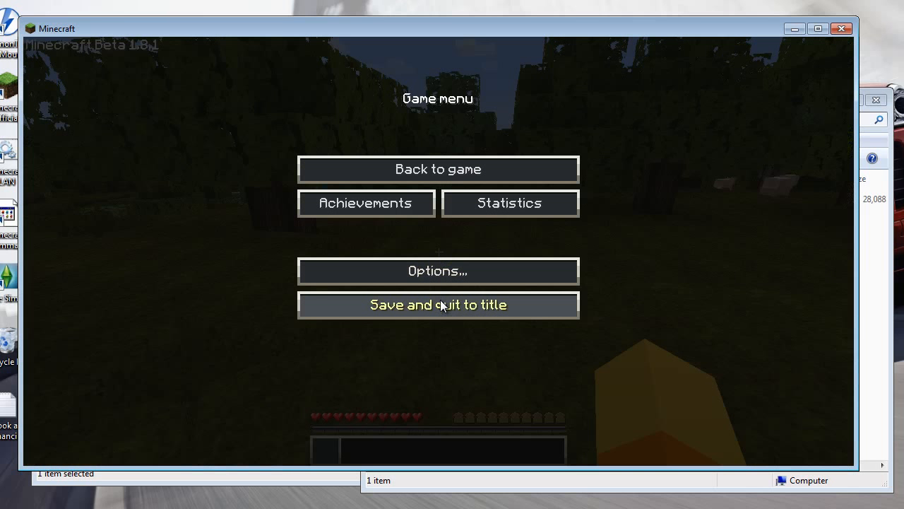
{"action": "left_click", "coordinate": [439, 305]}
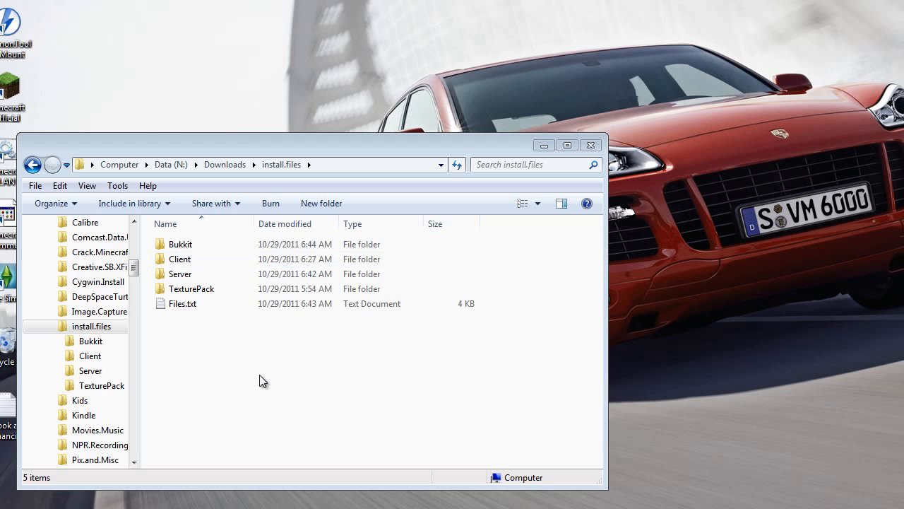
Step: Open the Bukkit subfolder of install.files and look at craftbukkit-0.0.1-SNAPSHOT.jar and run_bukkit.bat
{"action": "left_click", "coordinate": [222, 368]}
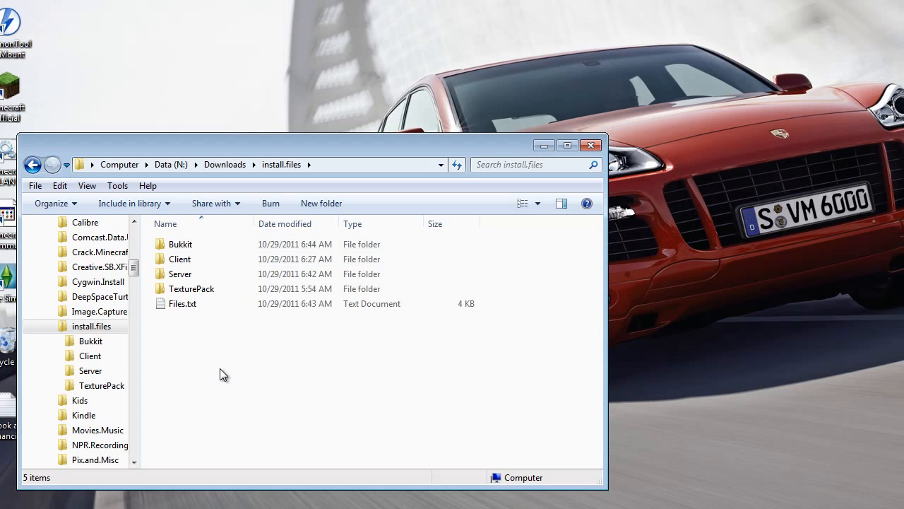
{"action": "left_click", "coordinate": [91, 342]}
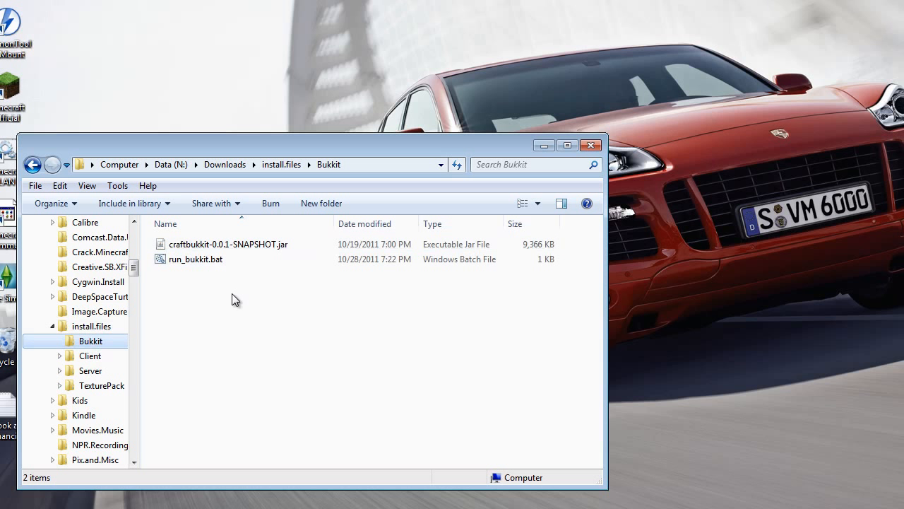
{"action": "left_click", "coordinate": [262, 253]}
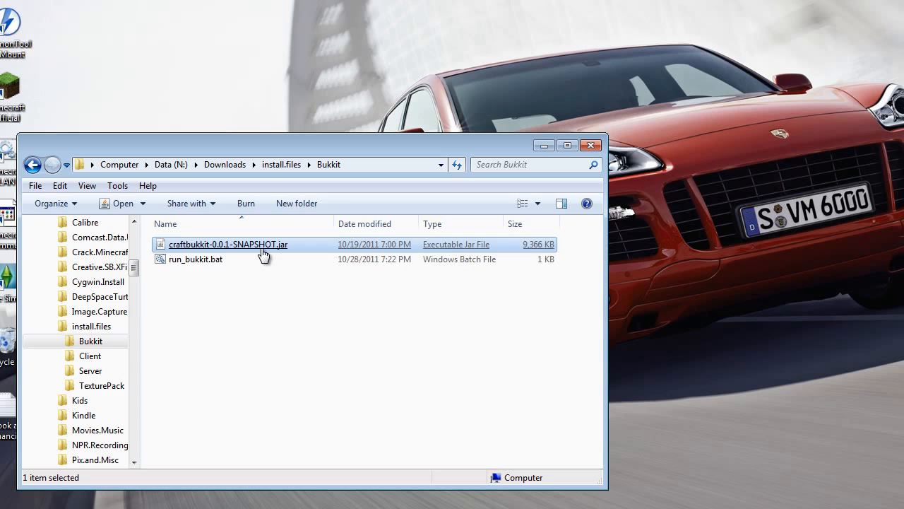
{"action": "left_click", "coordinate": [252, 297]}
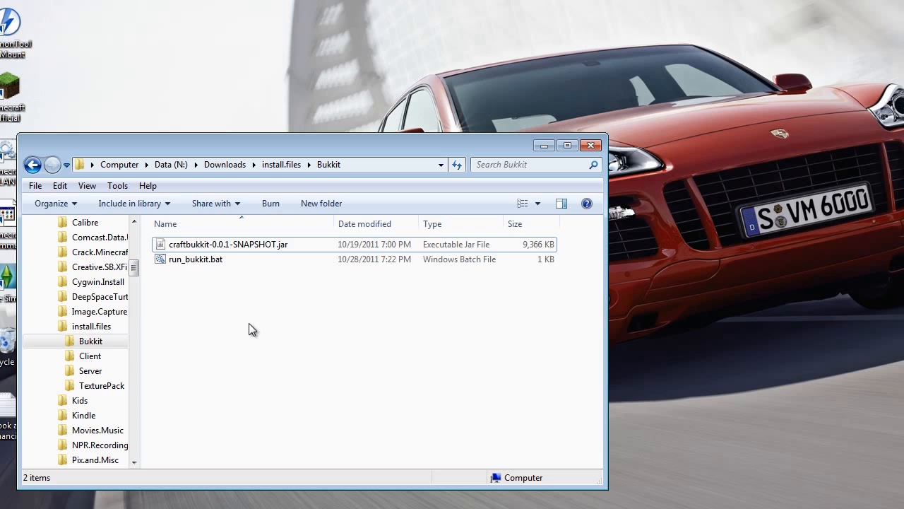
Step: Make a copy of craftbukkit-0.0.1-SNAPSHOT.jar in the same Bukkit folder
{"action": "left_click", "coordinate": [279, 248]}
{"action": "right_click", "coordinate": [272, 306]}
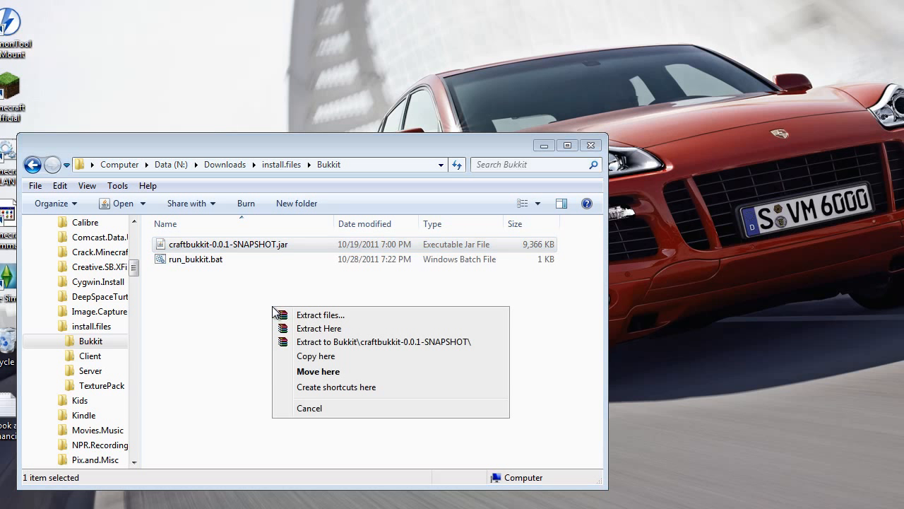
{"action": "left_click", "coordinate": [314, 362]}
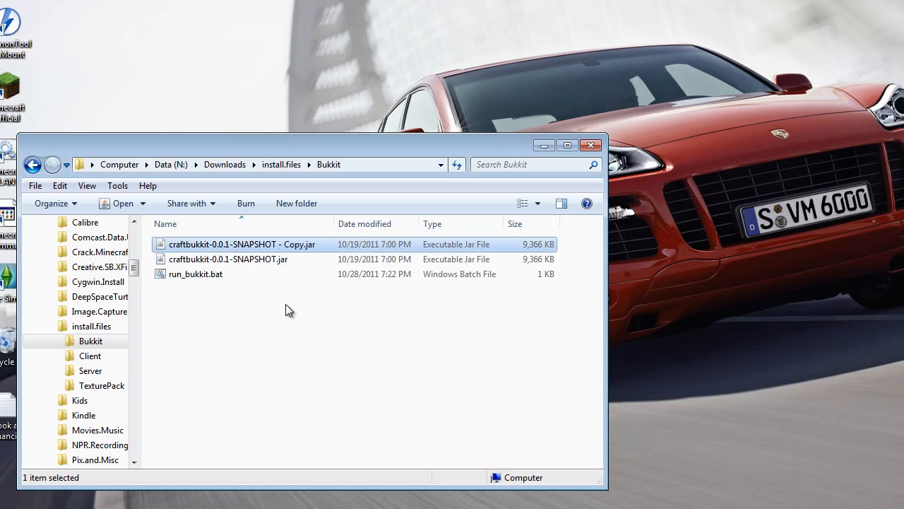
Step: Rename the copied jar to craftbukkit-0.0.1-SNAPSHOT.1337.orig.jar
{"action": "right_click", "coordinate": [288, 246]}
{"action": "left_click", "coordinate": [145, 210]}
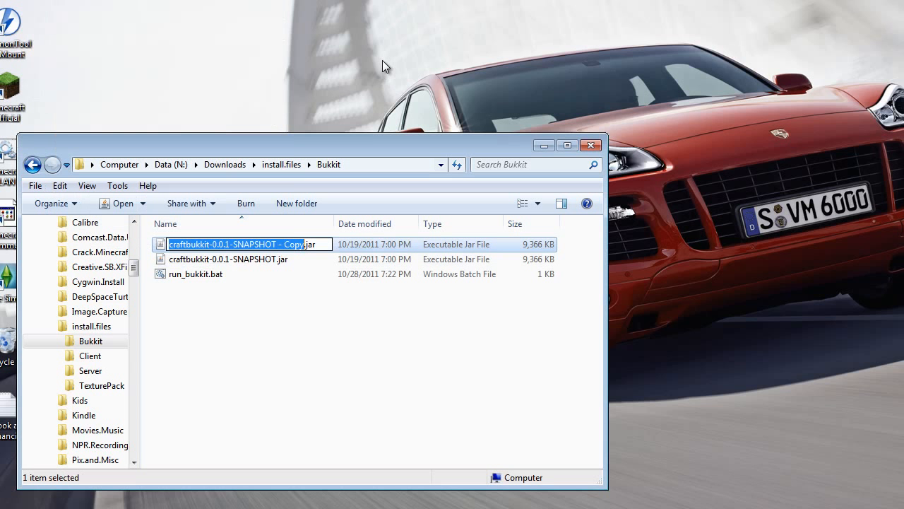
{"action": "key", "text": "Right"}
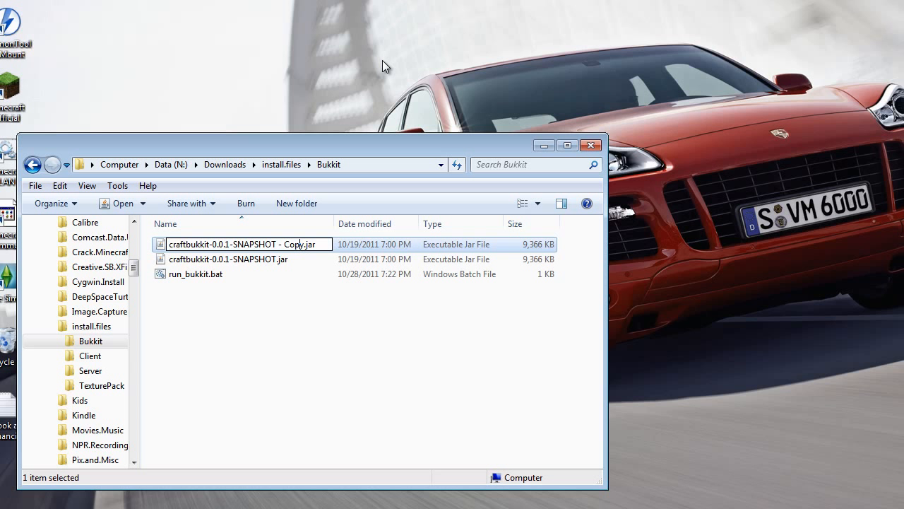
{"action": "type", "text": ".13"}
{"action": "type", "text": "37"}
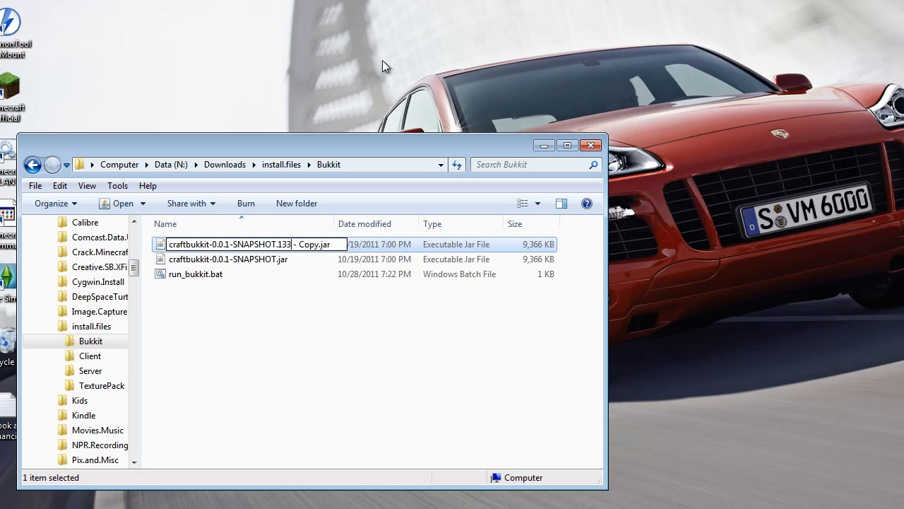
{"action": "type", "text": ".orig"}
{"action": "key", "text": "Delete"}
{"action": "key", "text": "Delete"}
{"action": "key", "text": "Delete"}
{"action": "key", "text": "Delete"}
{"action": "key", "text": "Delete"}
{"action": "key", "text": "Delete"}
{"action": "key", "text": "Delete"}
{"action": "left_click", "coordinate": [233, 334]}
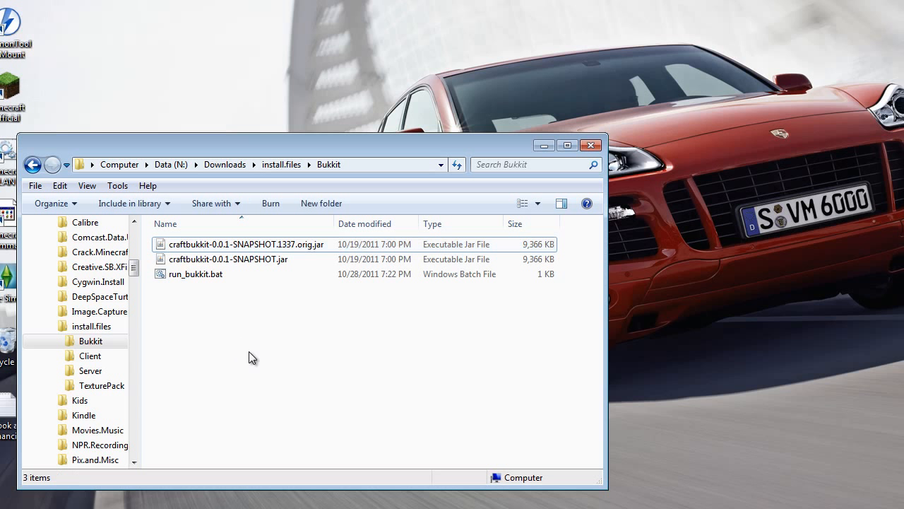
Step: Open run_bukkit.bat in Notepad++ and delete two of the blank lines between its two java commands
{"action": "left_click", "coordinate": [202, 277]}
{"action": "right_click", "coordinate": [201, 276]}
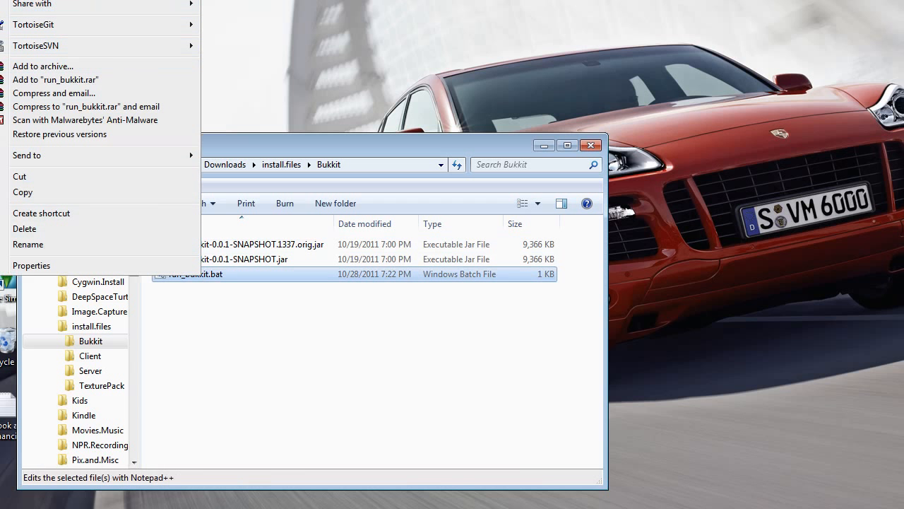
{"action": "key", "text": "Return"}
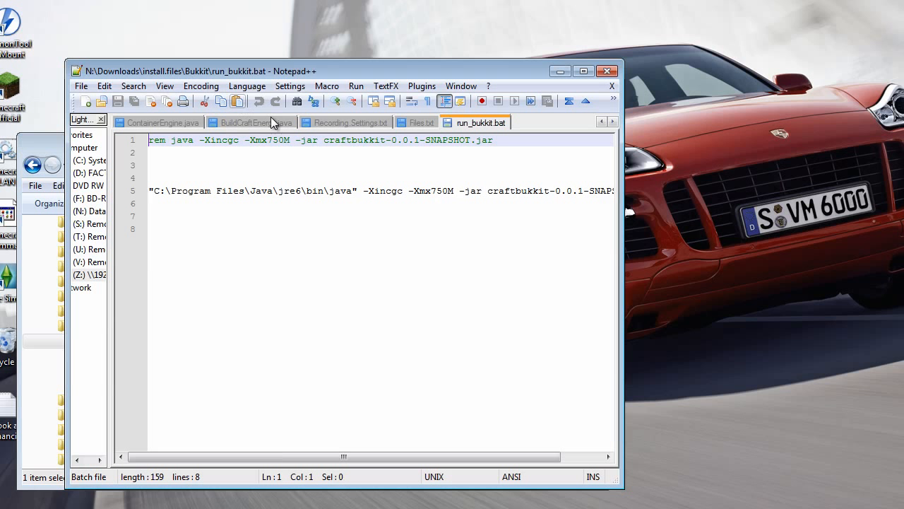
{"action": "left_click", "coordinate": [351, 154]}
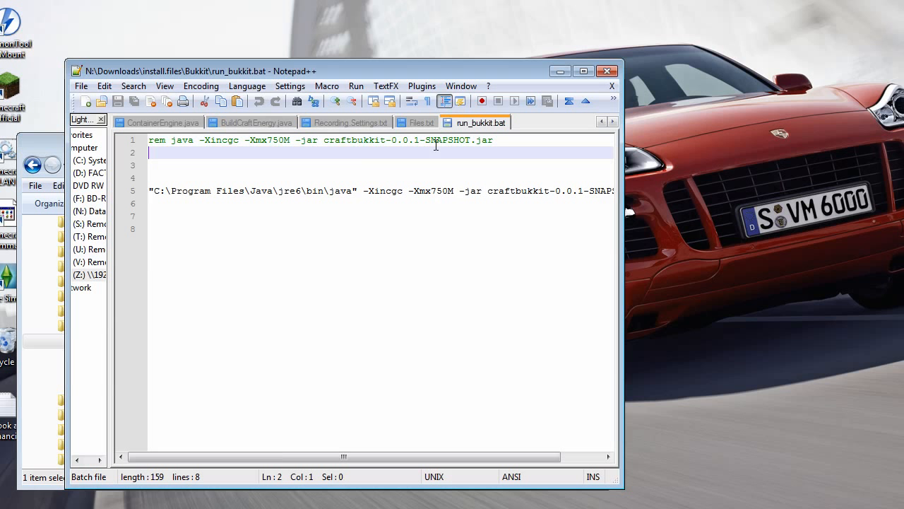
{"action": "key", "text": "Delete"}
{"action": "key", "text": "Delete"}
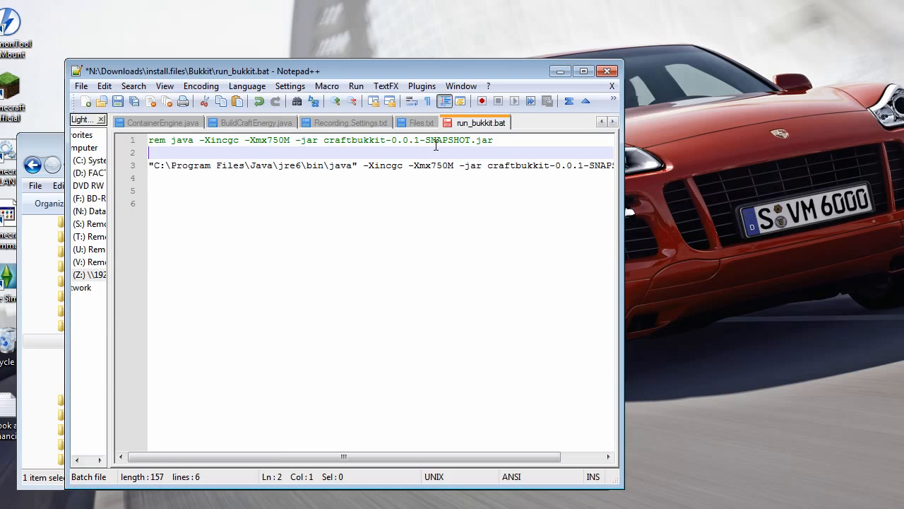
{"action": "key", "text": "Up"}
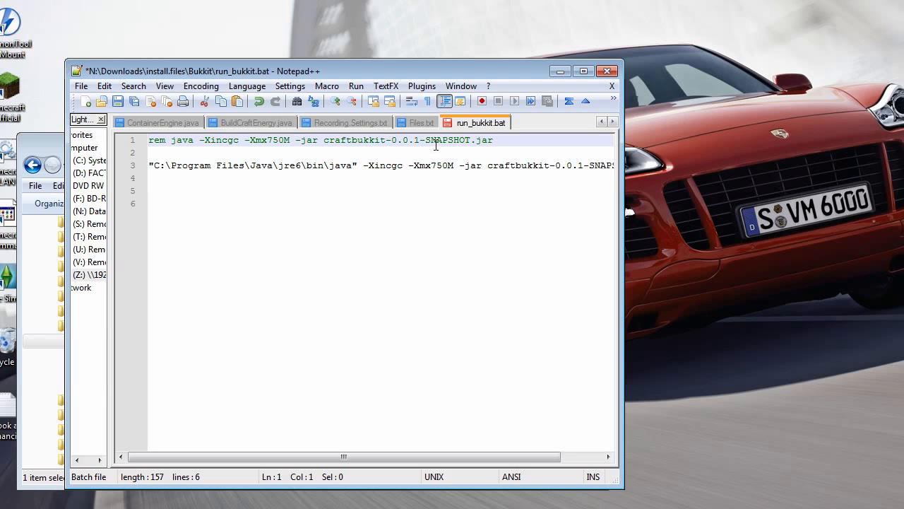
Step: Run java in a Console2 window to check that it is on the system path, look through the output and close the console
{"action": "mouse_move", "coordinate": [528, 501]}
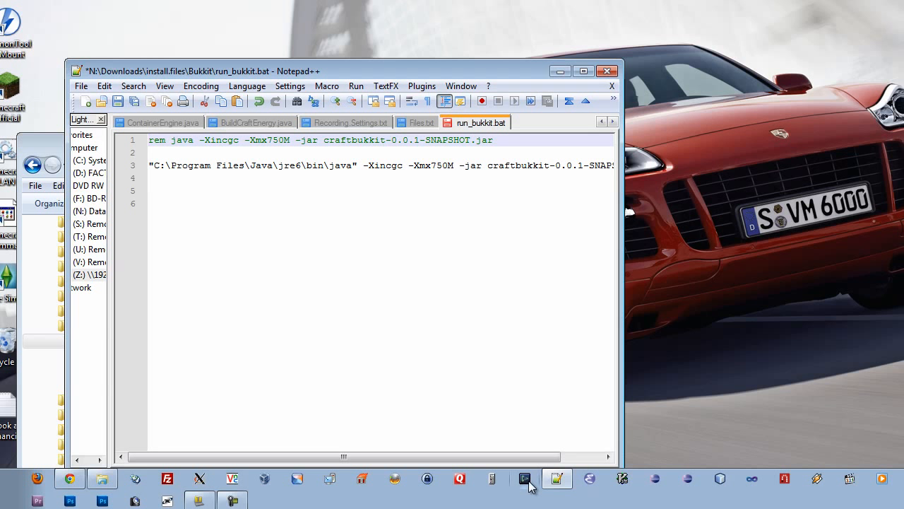
{"action": "left_click", "coordinate": [527, 478]}
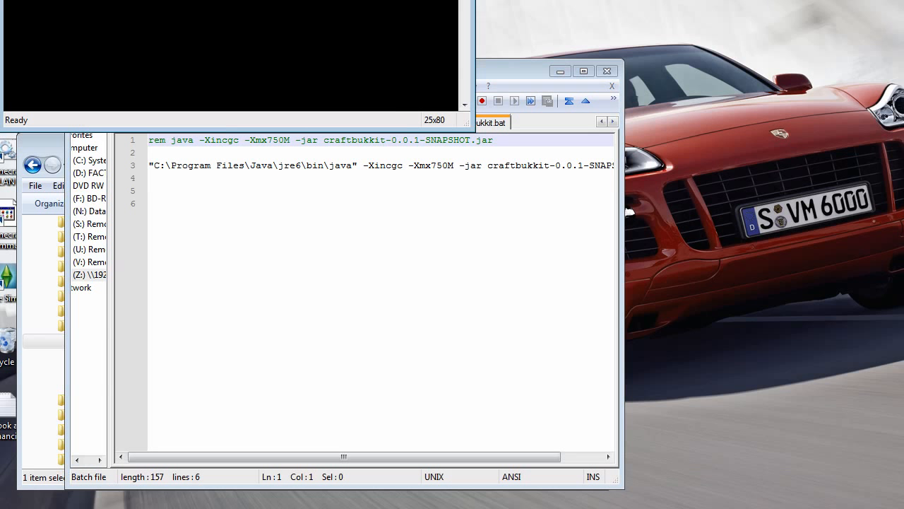
{"action": "type", "text": "java"}
{"action": "key", "text": "Return"}
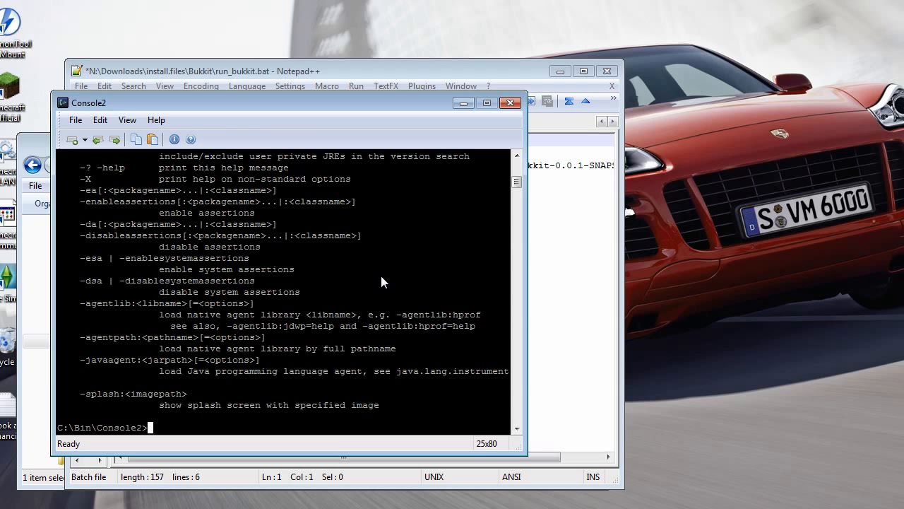
{"action": "scroll", "coordinate": [395, 254], "scroll_direction": "up", "scroll_amount": 10}
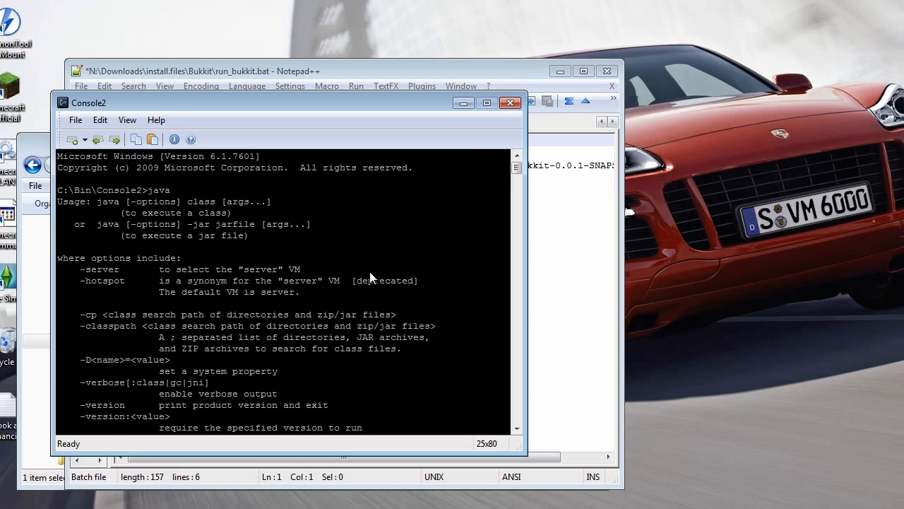
{"action": "left_click", "coordinate": [510, 103]}
Step: Remove the rem prefix from the first java command in run_bukkit.bat, and put it back
{"action": "left_click", "coordinate": [172, 140]}
{"action": "left_click_drag", "start_coordinate": [173, 140], "coordinate": [120, 147]}
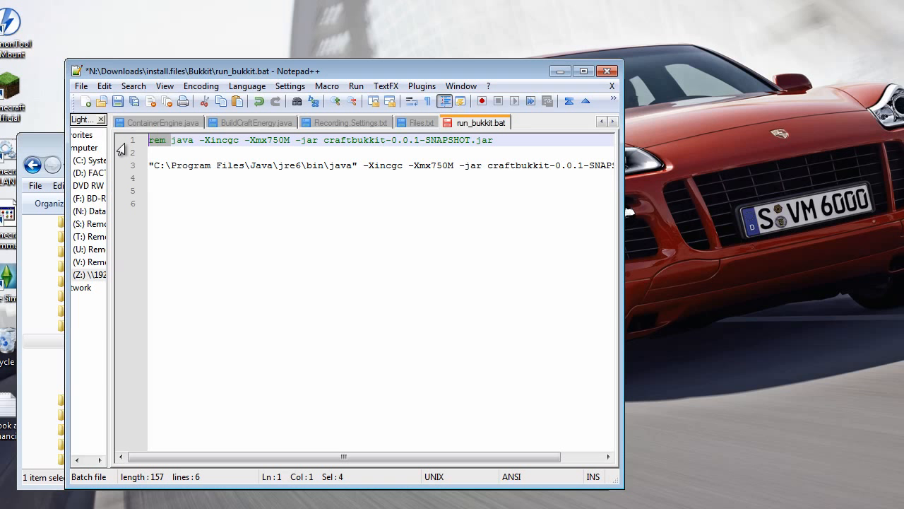
{"action": "key", "text": "Delete"}
{"action": "key", "text": "shift+End"}
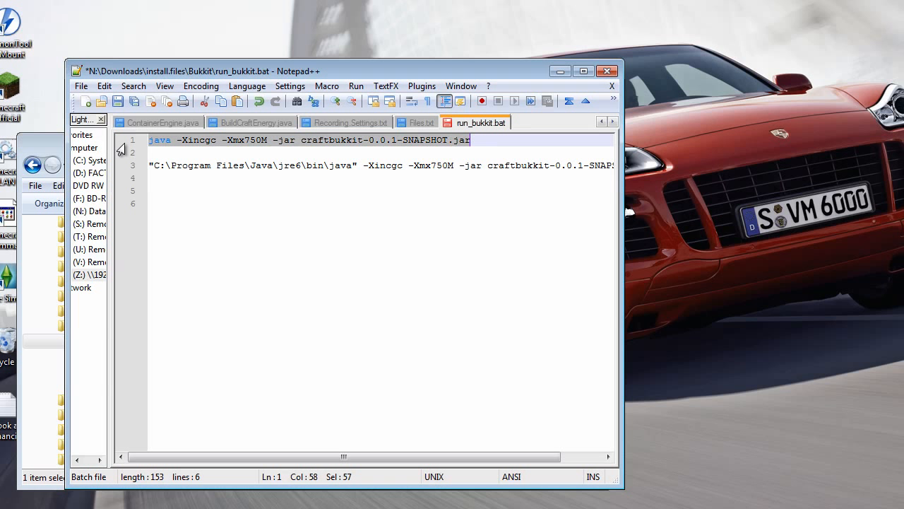
{"action": "key", "text": "Home"}
{"action": "type", "text": "rem"}
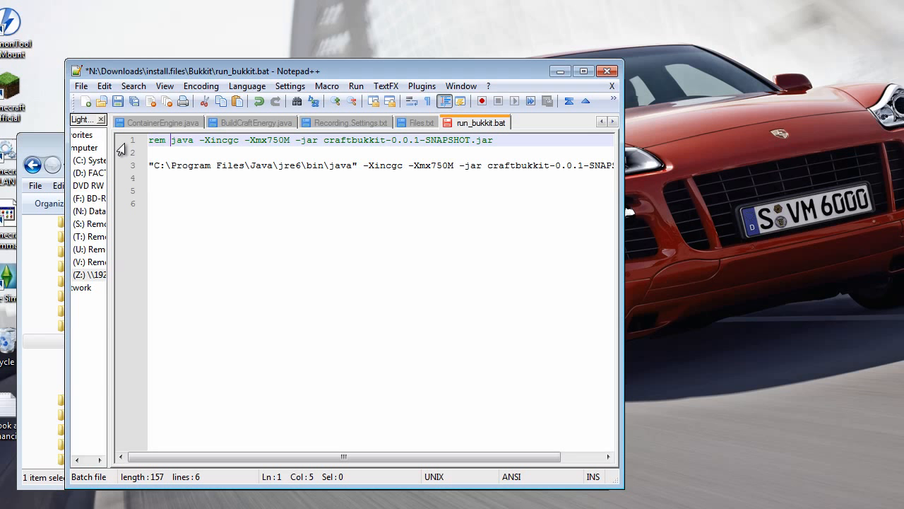
Step: Examine the line 3 command in run_bukkit.bat, including the quoted Java path and the jar name at its end
{"action": "key", "text": "Down"}
{"action": "key", "text": "Down"}
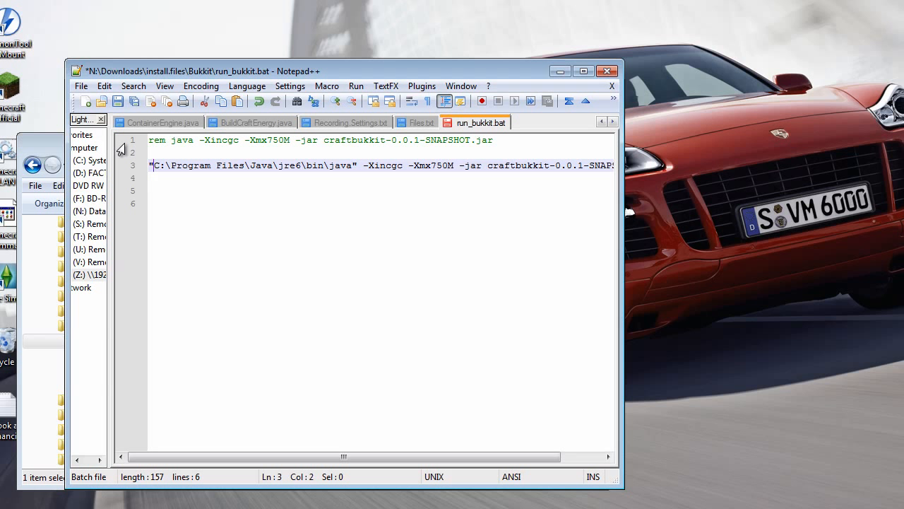
{"action": "key", "text": "Right"}
{"action": "key", "text": "Right"}
{"action": "key", "text": "Right"}
{"action": "key", "text": "Right"}
{"action": "key", "text": "Right"}
{"action": "key", "text": "Right"}
{"action": "key", "text": "Right"}
{"action": "key", "text": "Right"}
{"action": "key", "text": "Right"}
{"action": "key", "text": "Right"}
{"action": "key", "text": "Right"}
{"action": "key", "text": "Right"}
{"action": "key", "text": "Right"}
{"action": "key", "text": "Right"}
{"action": "key", "text": "Right"}
{"action": "key", "text": "Right"}
{"action": "key", "text": "Right"}
{"action": "key", "text": "Right"}
{"action": "key", "text": "Right"}
{"action": "key", "text": "Right"}
{"action": "key", "text": "Right"}
{"action": "key", "text": "Left"}
{"action": "key", "text": "Left"}
{"action": "key", "text": "Left"}
{"action": "key", "text": "Left"}
{"action": "key", "text": "Left"}
{"action": "key", "text": "Left"}
{"action": "key", "text": "Left"}
{"action": "key", "text": "Left"}
{"action": "key", "text": "End"}
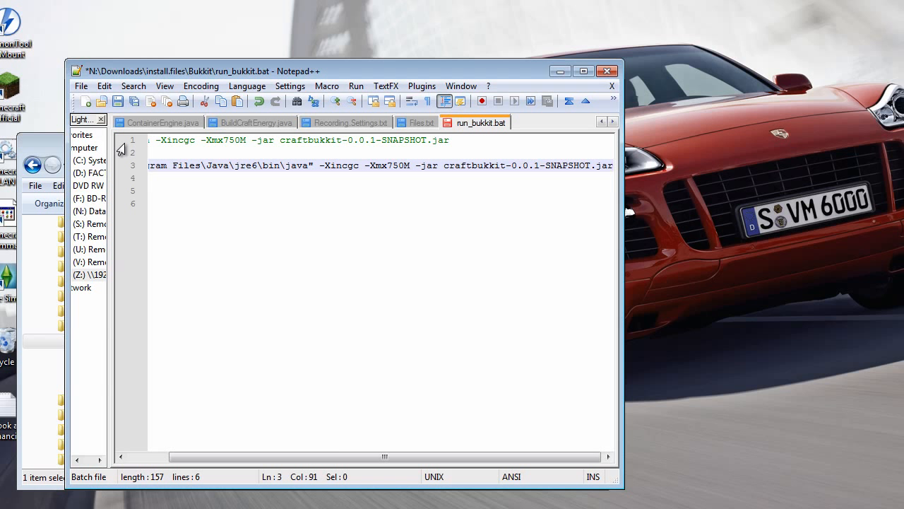
{"action": "key", "text": "Home"}
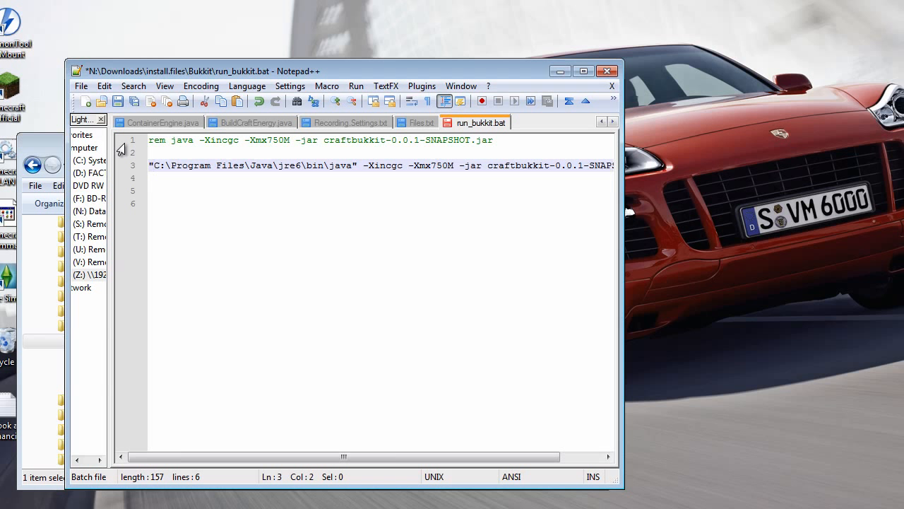
{"action": "key", "text": "Left"}
{"action": "key", "text": "Left"}
{"action": "key", "text": "Right"}
{"action": "key", "text": "Right"}
{"action": "key", "text": "Right"}
{"action": "key", "text": "Right"}
{"action": "key", "text": "Right"}
{"action": "key", "text": "Right"}
{"action": "key", "text": "Right"}
{"action": "key", "text": "Right"}
{"action": "key", "text": "Right"}
{"action": "key", "text": "Right"}
{"action": "key", "text": "Right"}
{"action": "key", "text": "Right"}
{"action": "key", "text": "Right"}
{"action": "key", "text": "Right"}
{"action": "key", "text": "Right"}
{"action": "key", "text": "Right"}
{"action": "key", "text": "Right"}
{"action": "key", "text": "Right"}
{"action": "key", "text": "Right"}
{"action": "key", "text": "Right"}
{"action": "key", "text": "Left"}
{"action": "key", "text": "Left"}
{"action": "key", "text": "Left"}
{"action": "key", "text": "Left"}
{"action": "key", "text": "Left"}
{"action": "key", "text": "Left"}
{"action": "key", "text": "Left"}
{"action": "key", "text": "Left"}
{"action": "key", "text": "Left"}
{"action": "key", "text": "Left"}
{"action": "key", "text": "Left"}
{"action": "key", "text": "Left"}
{"action": "key", "text": "Left"}
{"action": "key", "text": "Left"}
{"action": "key", "text": "Left"}
{"action": "key", "text": "Left"}
{"action": "key", "text": "Left"}
{"action": "key", "text": "Left"}
{"action": "key", "text": "Left"}
{"action": "key", "text": "Left"}
{"action": "key", "text": "Home"}
Step: Save run_bukkit.bat and minimise Notepad++ to return to the Bukkit folder
{"action": "left_click", "coordinate": [118, 103]}
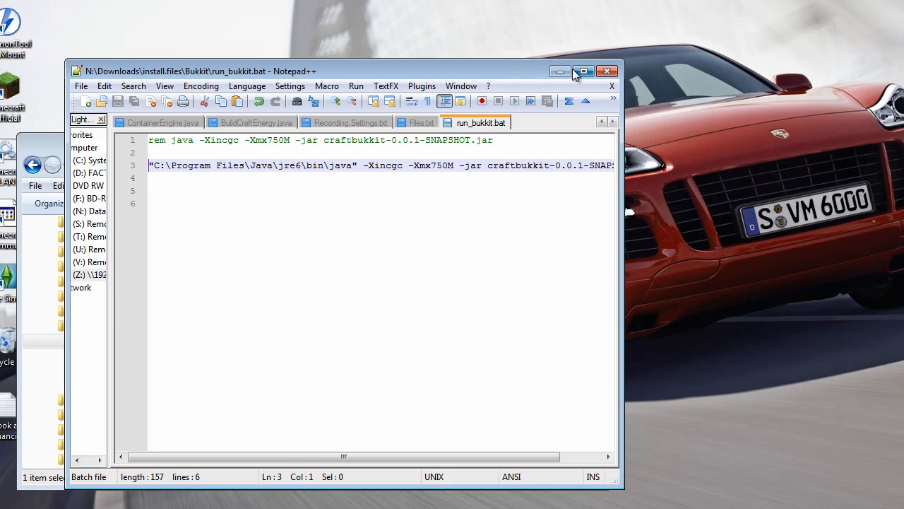
{"action": "left_click", "coordinate": [558, 71]}
{"action": "left_click", "coordinate": [288, 341]}
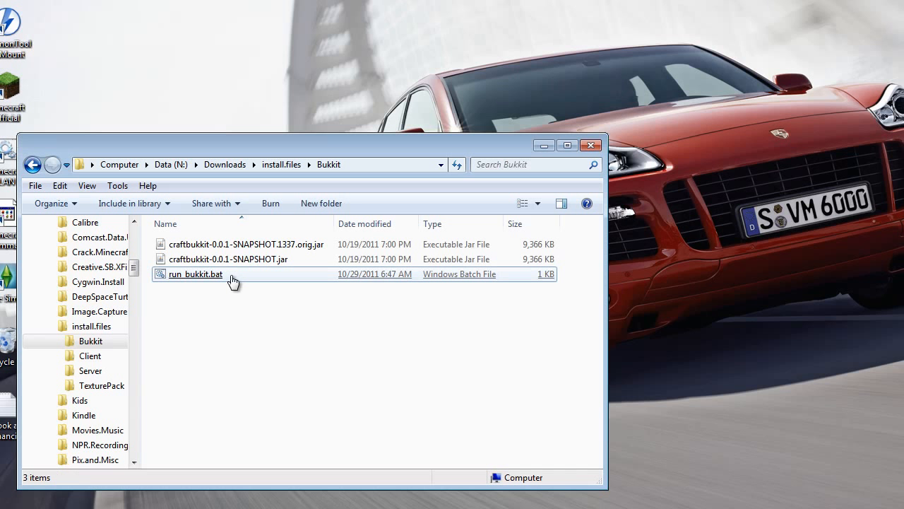
Step: Run run_bukkit.bat to start the Bukkit server and position its console window clear of the other windows
{"action": "double_click", "coordinate": [202, 275]}
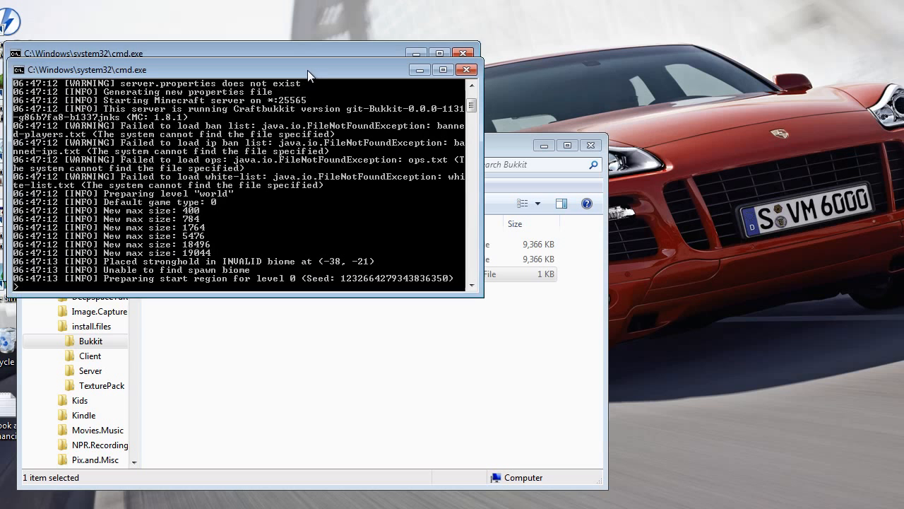
{"action": "left_click_drag", "start_coordinate": [307, 70], "coordinate": [326, 27]}
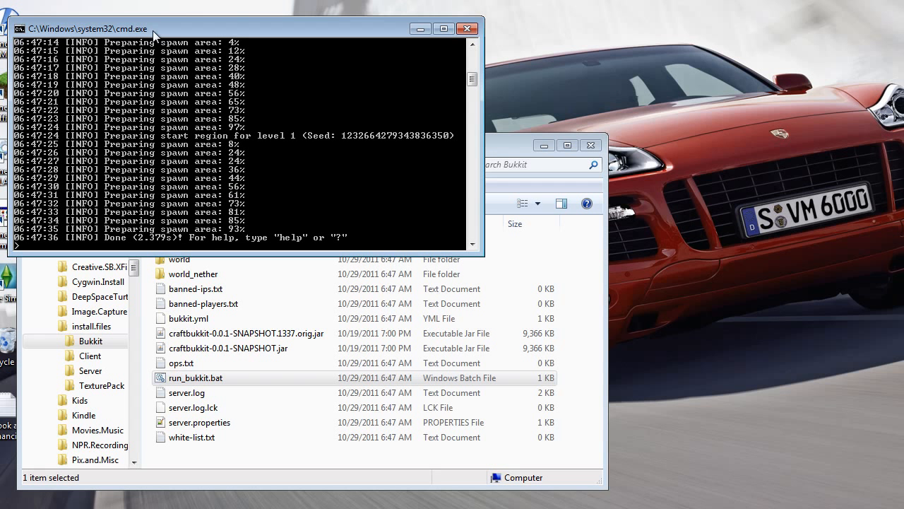
{"action": "left_click_drag", "start_coordinate": [153, 30], "coordinate": [177, 48]}
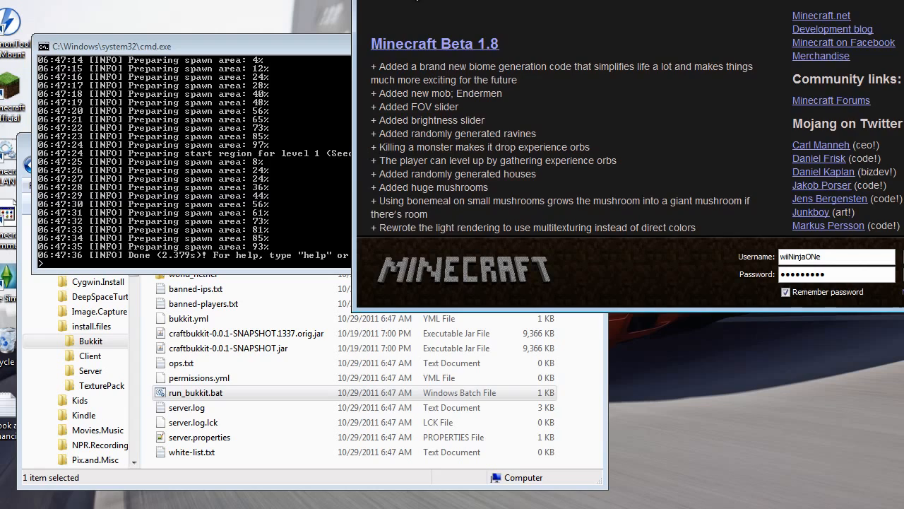
Step: Arrange the Minecraft launcher so the server console stays reachable beside it, and log in with the remembered account
{"action": "left_click_drag", "start_coordinate": [428, 0], "coordinate": [214, 47]}
{"action": "left_click", "coordinate": [67, 48]}
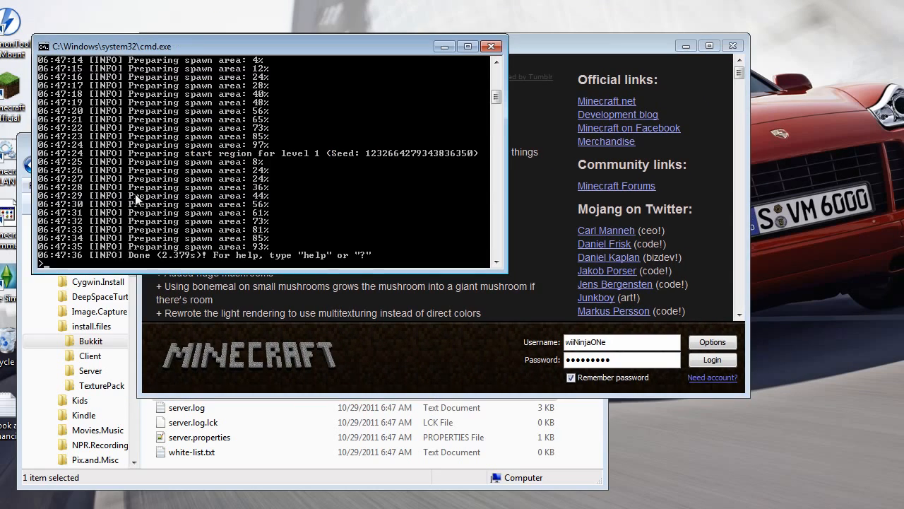
{"action": "left_click_drag", "start_coordinate": [518, 47], "coordinate": [454, 24]}
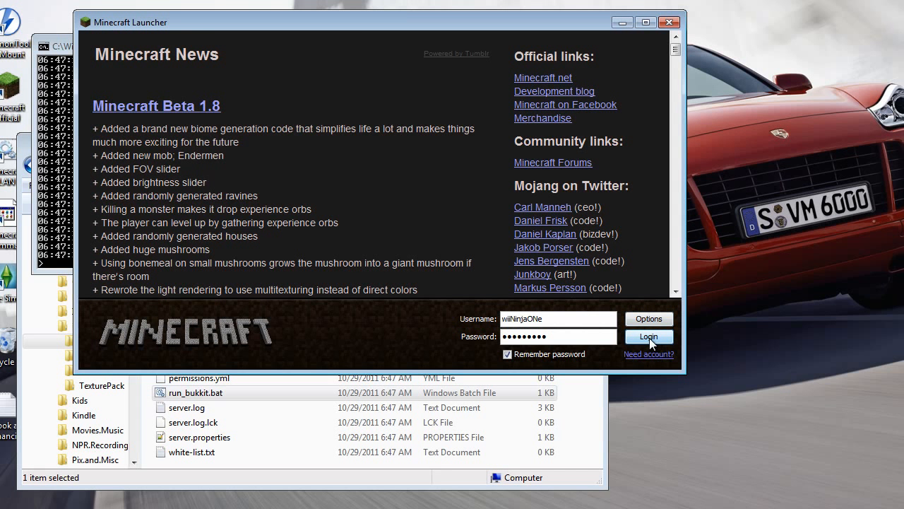
{"action": "left_click_drag", "start_coordinate": [307, 24], "coordinate": [349, 30]}
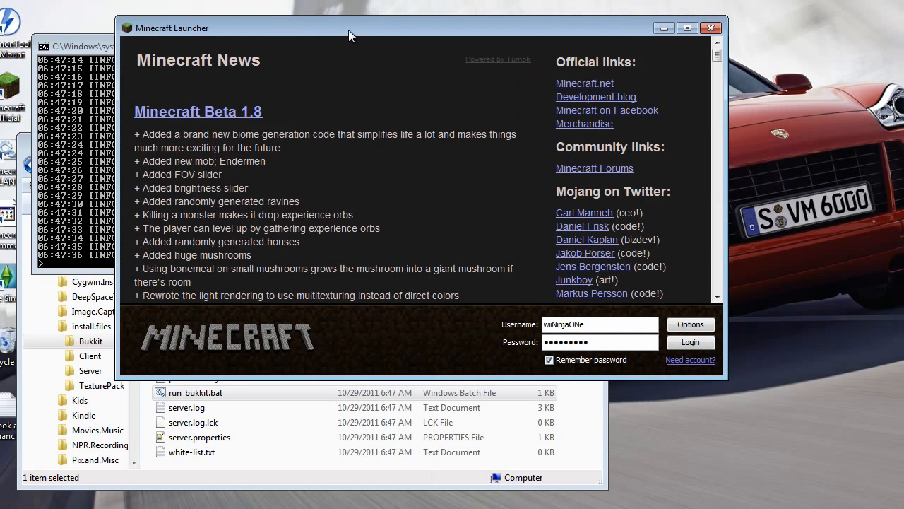
{"action": "left_click", "coordinate": [90, 45]}
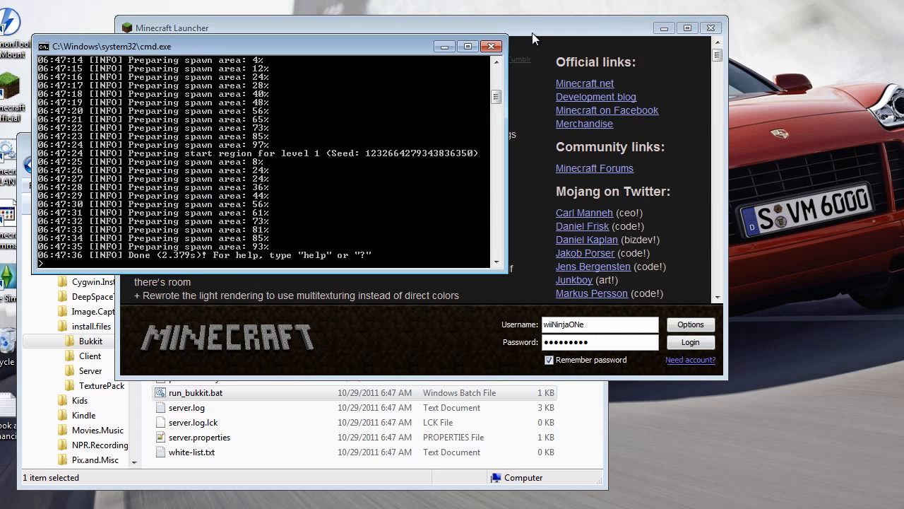
{"action": "left_click", "coordinate": [532, 33]}
{"action": "left_click", "coordinate": [90, 46]}
{"action": "left_click", "coordinate": [538, 24]}
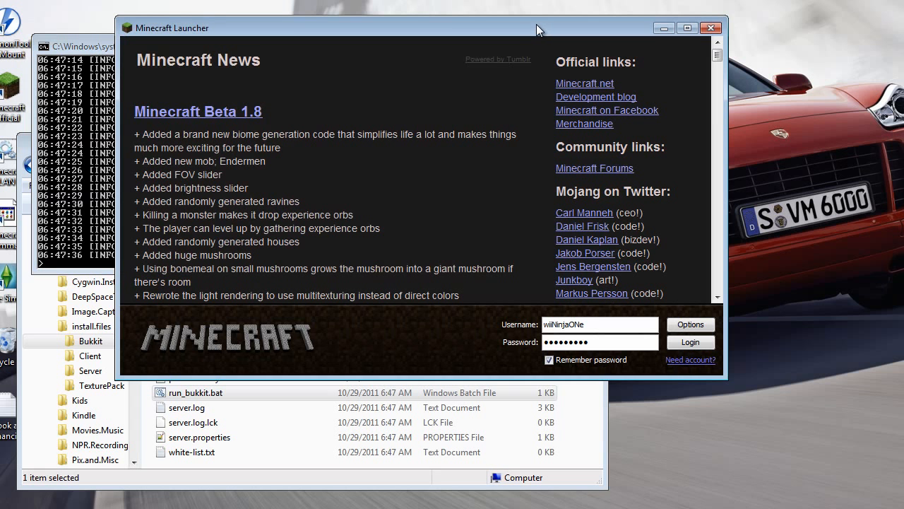
{"action": "left_click_drag", "start_coordinate": [536, 24], "coordinate": [490, 27]}
{"action": "left_click", "coordinate": [643, 347]}
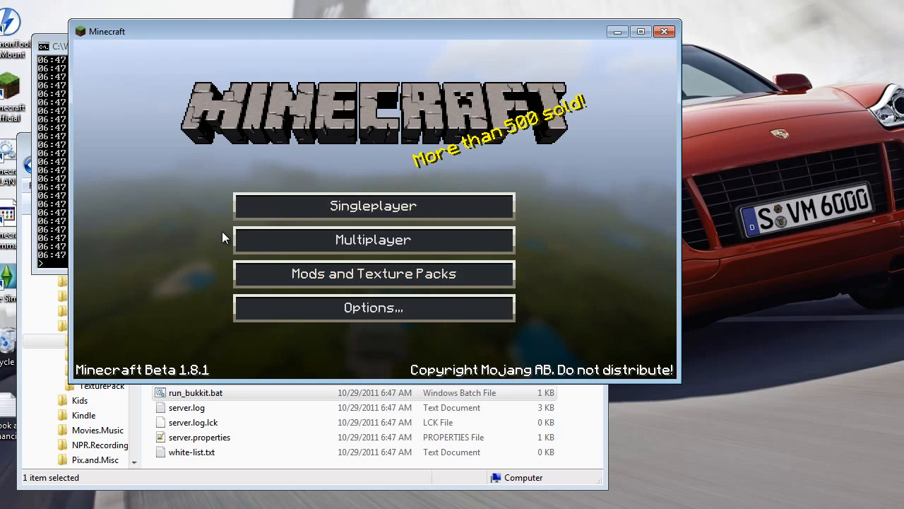
Step: Enlarge the Minecraft window and join the MyLocalHost server from the multiplayer list
{"action": "left_click_drag", "start_coordinate": [680, 384], "coordinate": [818, 482]}
{"action": "left_click", "coordinate": [447, 263]}
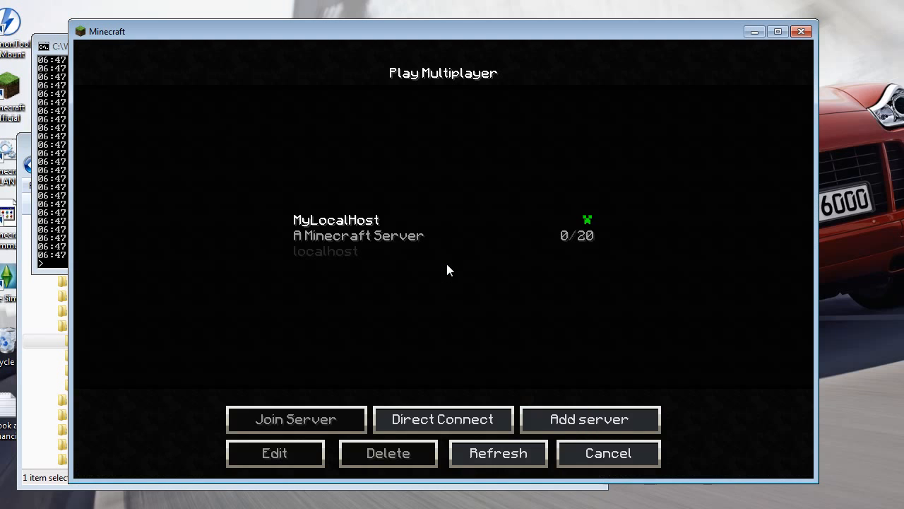
{"action": "left_click", "coordinate": [339, 237]}
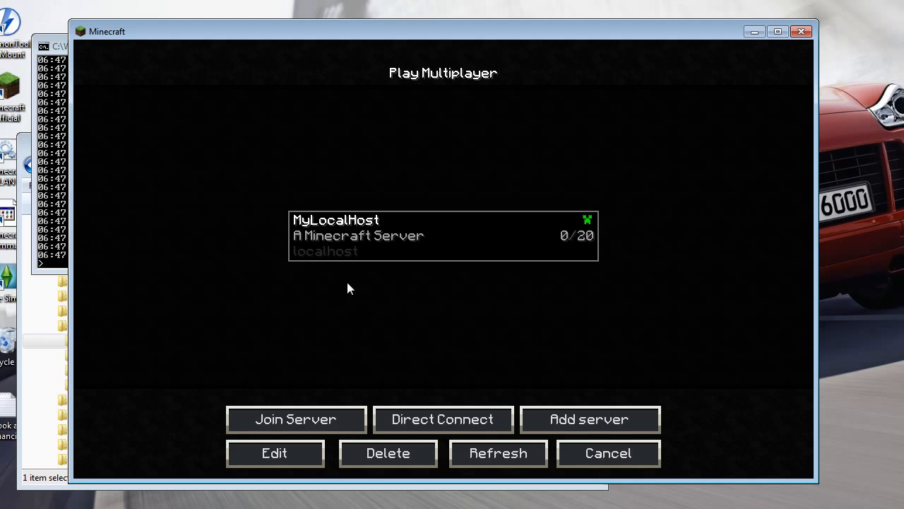
{"action": "left_click", "coordinate": [296, 425]}
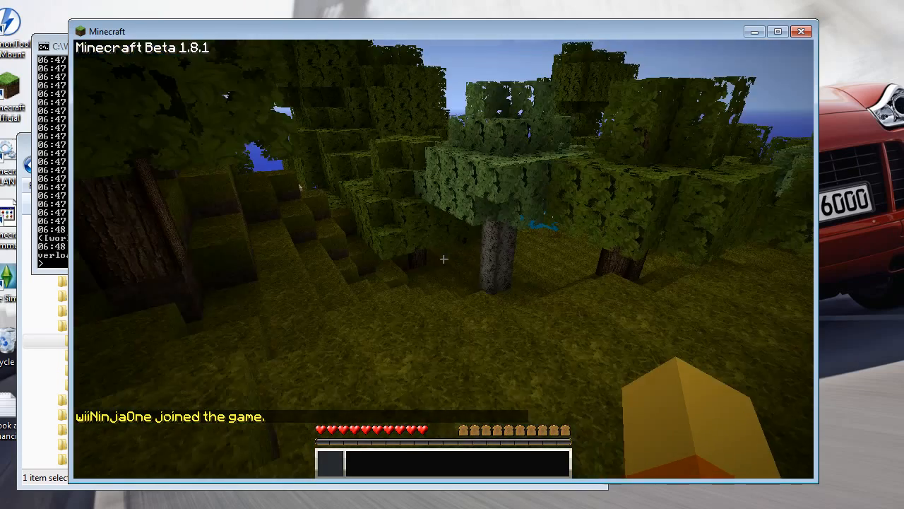
Step: Walk through the forest on the server and fly up above the trees to test flying
{"action": "key", "text": "w"}
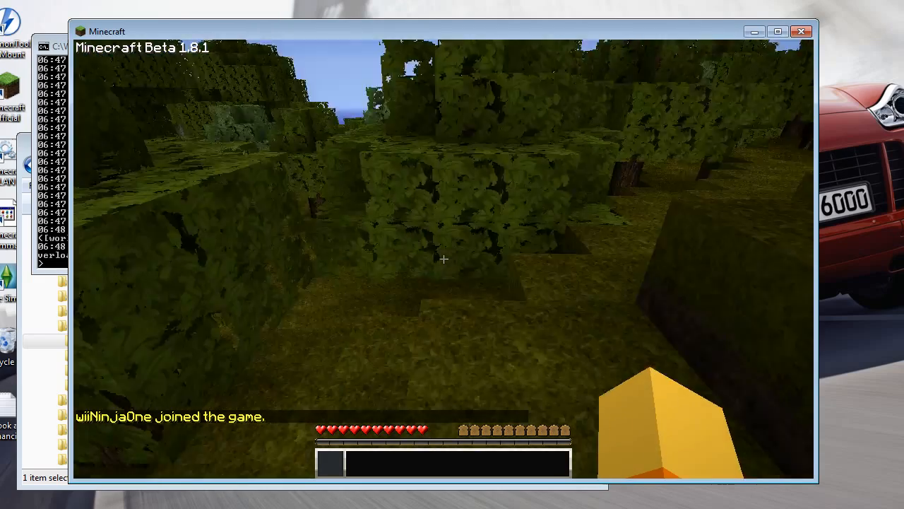
{"action": "key", "text": "f"}
{"action": "key", "text": "e"}
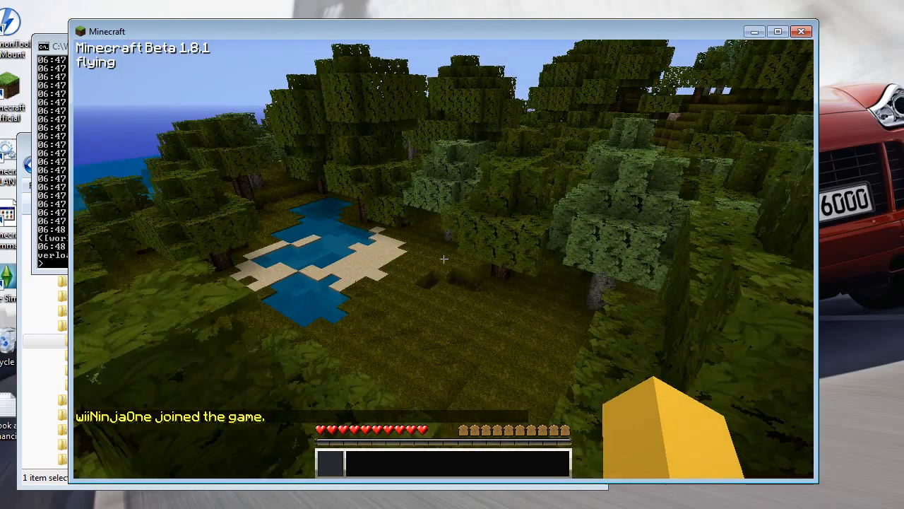
{"action": "key", "text": "w"}
{"action": "key", "text": "w"}
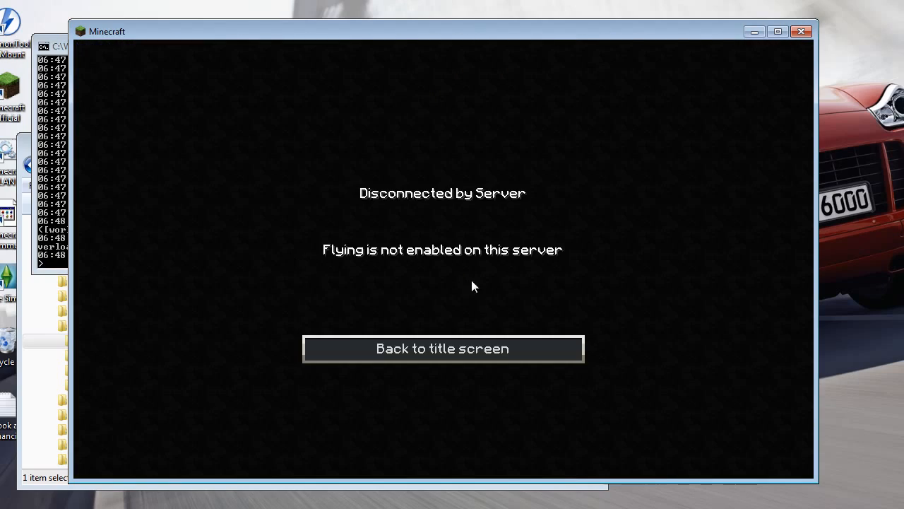
Step: Return to the title screen, close Minecraft, and stop the Bukkit server from its console
{"action": "left_click", "coordinate": [442, 348]}
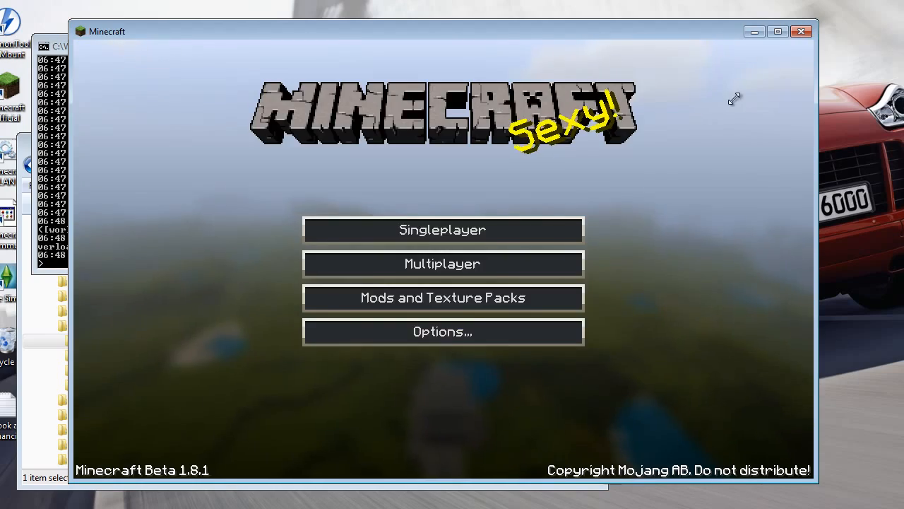
{"action": "left_click", "coordinate": [805, 32]}
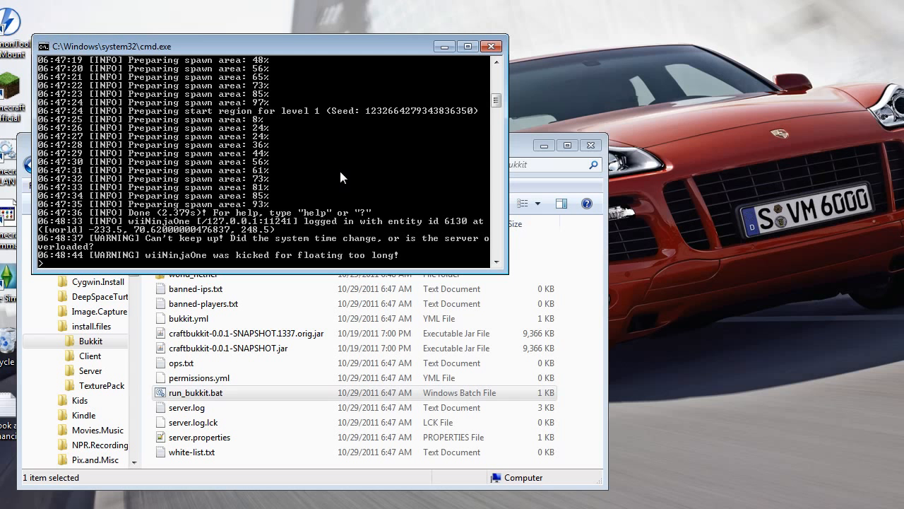
{"action": "type", "text": "p"}
{"action": "key", "text": "Return"}
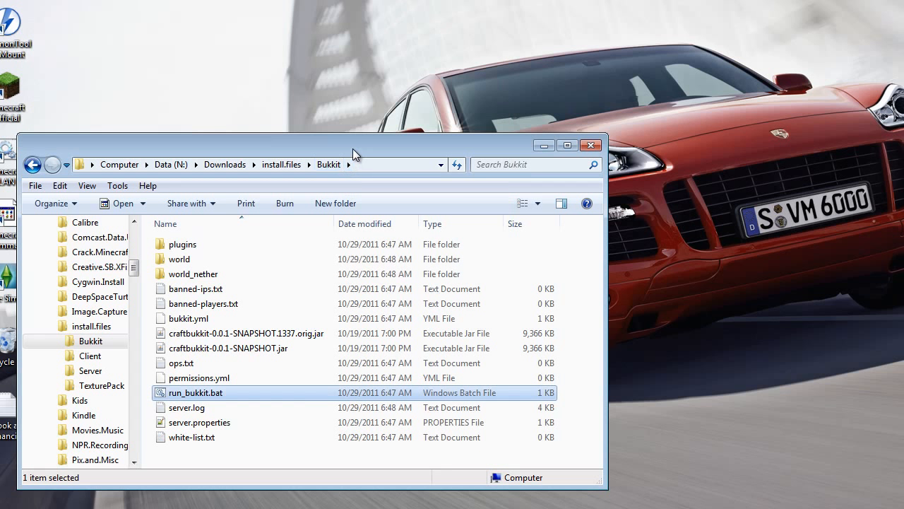
Step: Open server.properties in Notepad++ and set allow-flight to true and max-players to 5
{"action": "left_click", "coordinate": [206, 424]}
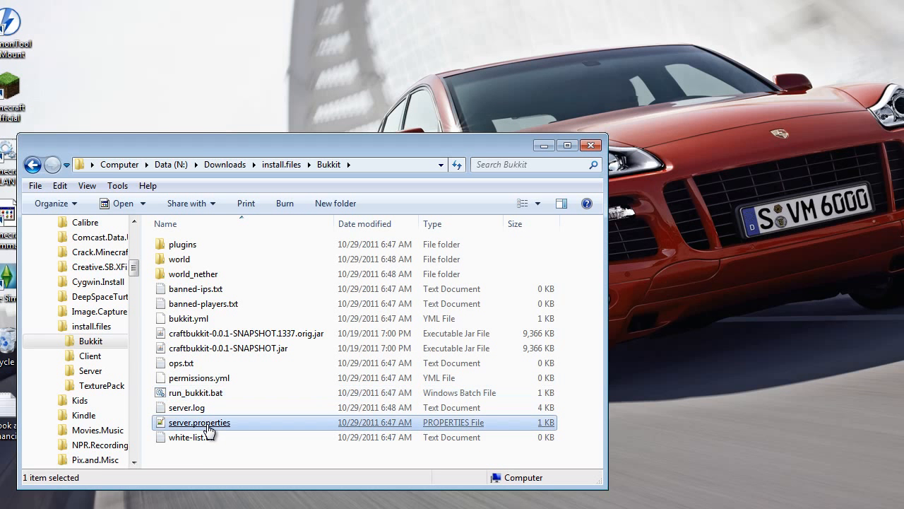
{"action": "right_click", "coordinate": [207, 423]}
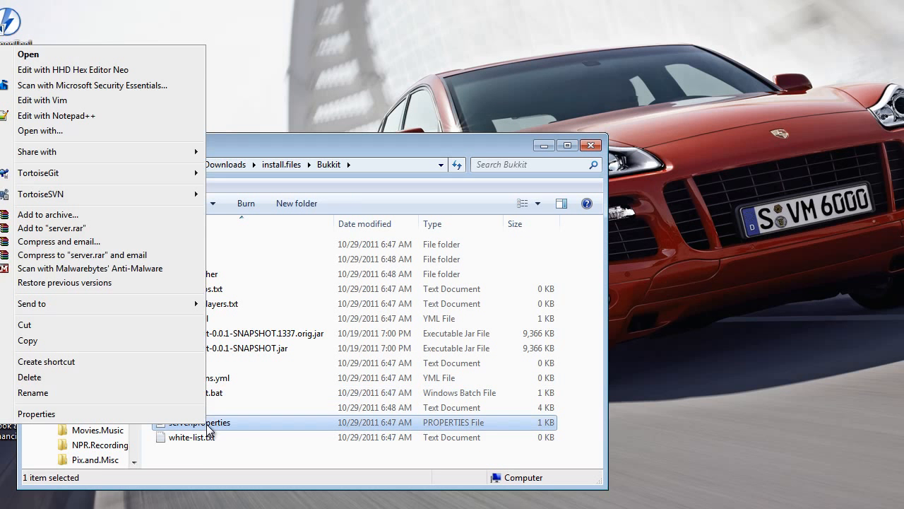
{"action": "left_click", "coordinate": [52, 115]}
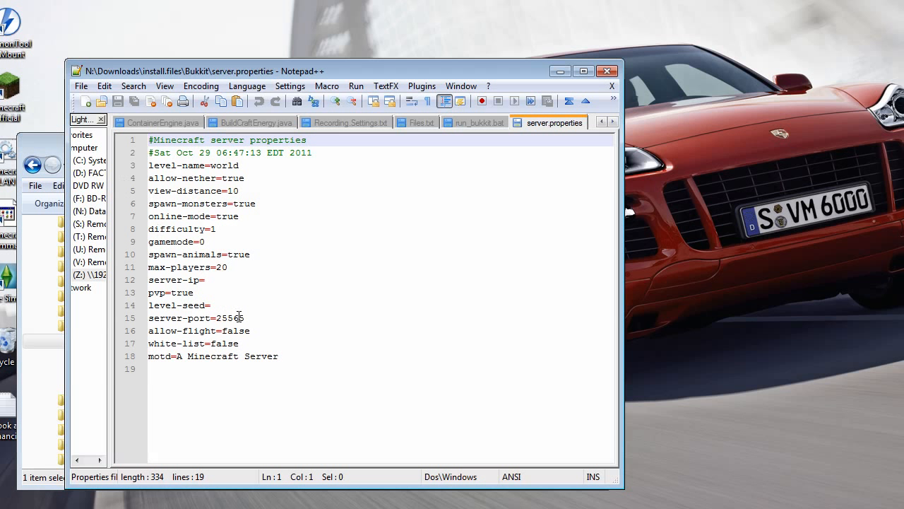
{"action": "double_click", "coordinate": [238, 330]}
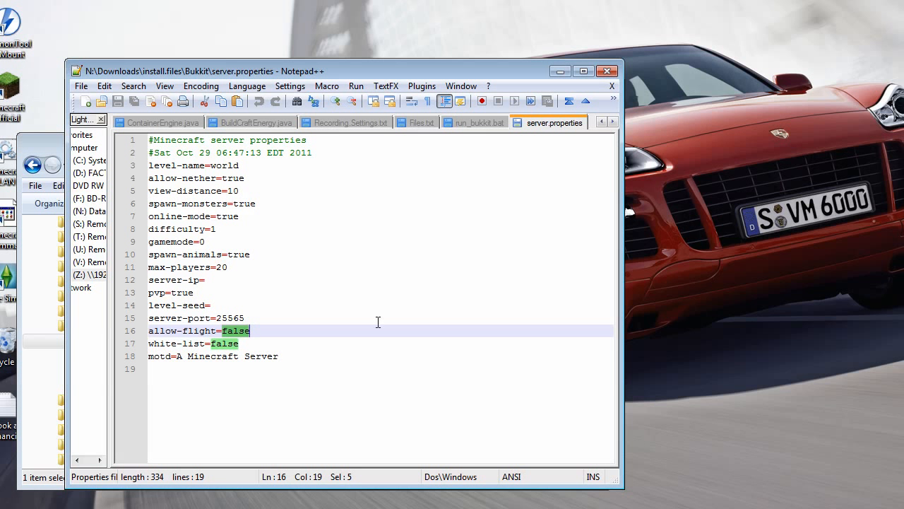
{"action": "type", "text": "tru"}
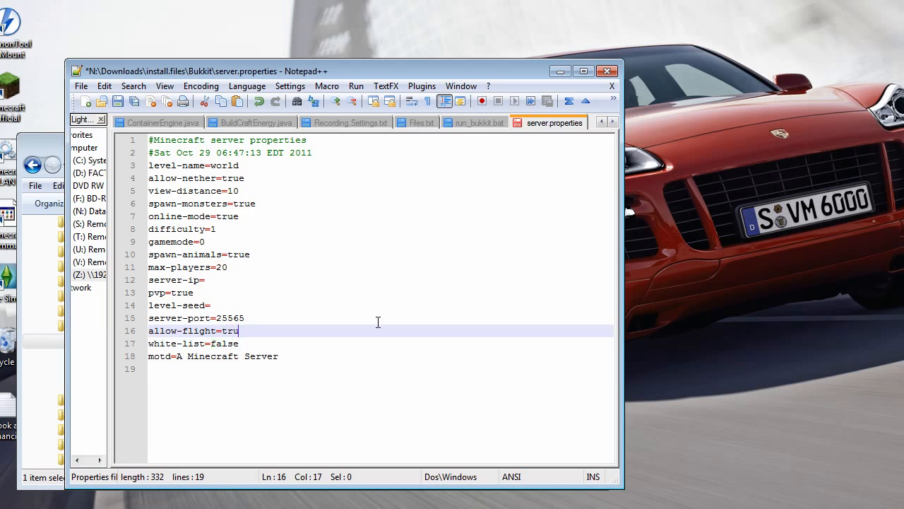
{"action": "left_click", "coordinate": [243, 265]}
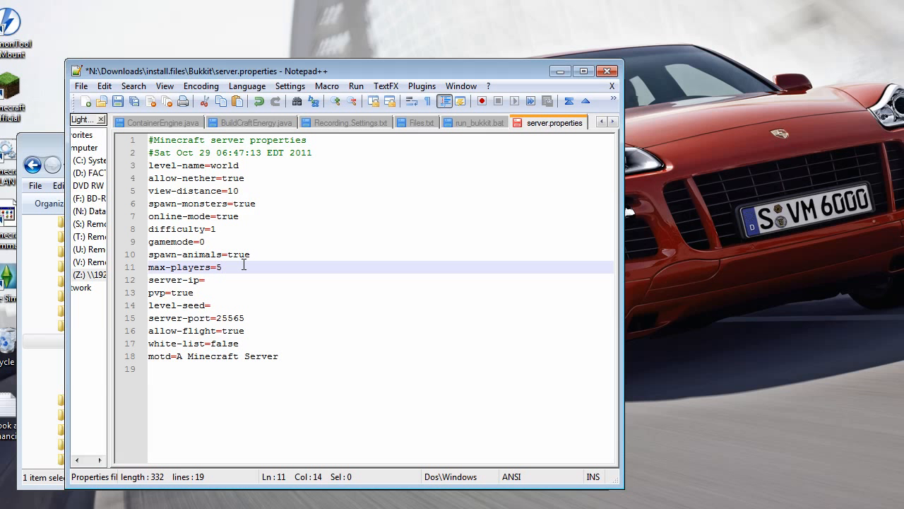
Step: Save server.properties, close it along with run_bukkit.bat, and minimise Notepad++
{"action": "left_click", "coordinate": [117, 101]}
{"action": "right_click", "coordinate": [535, 121]}
{"action": "left_click", "coordinate": [547, 128]}
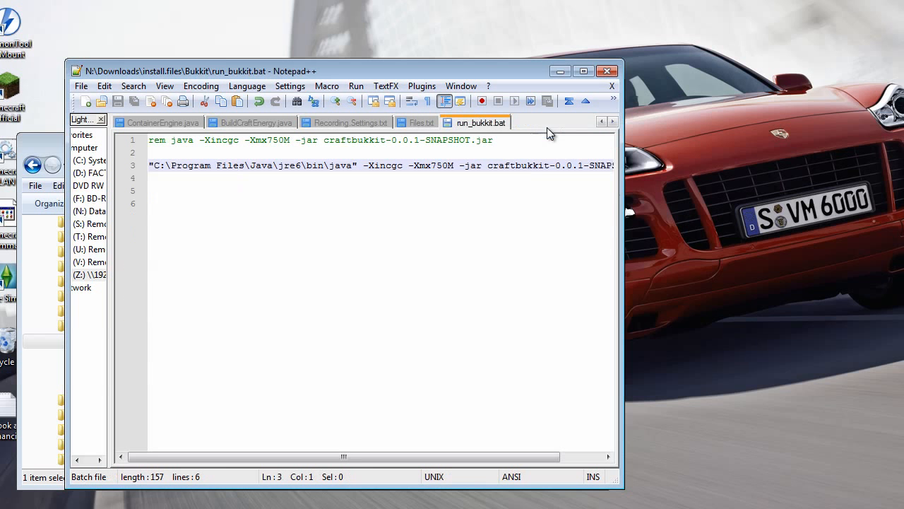
{"action": "right_click", "coordinate": [486, 126]}
{"action": "left_click", "coordinate": [509, 131]}
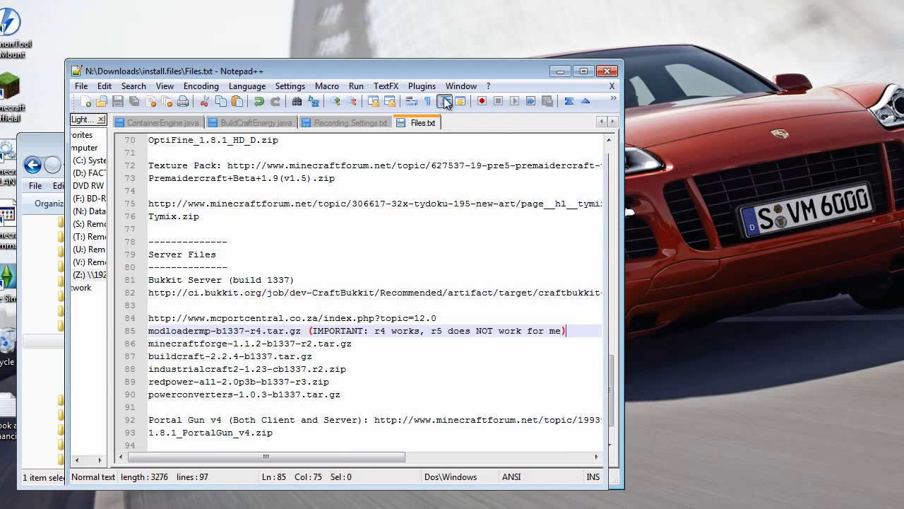
{"action": "left_click", "coordinate": [560, 71]}
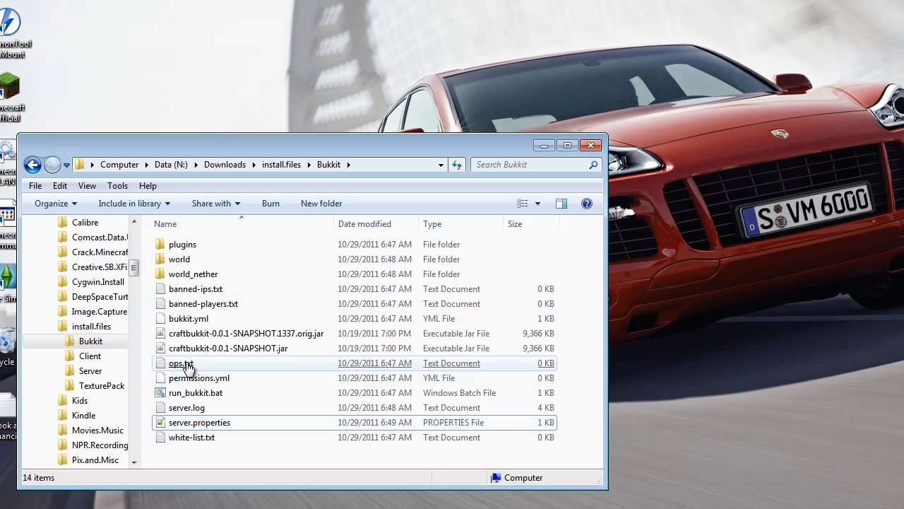
Step: Add the player's username to ops.txt in the Bukkit folder and save the file
{"action": "double_click", "coordinate": [182, 363]}
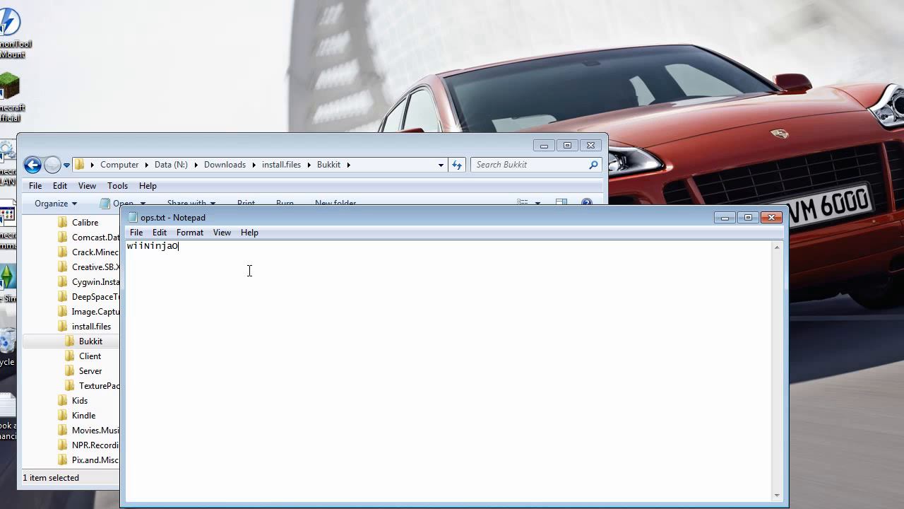
{"action": "left_click", "coordinate": [779, 216]}
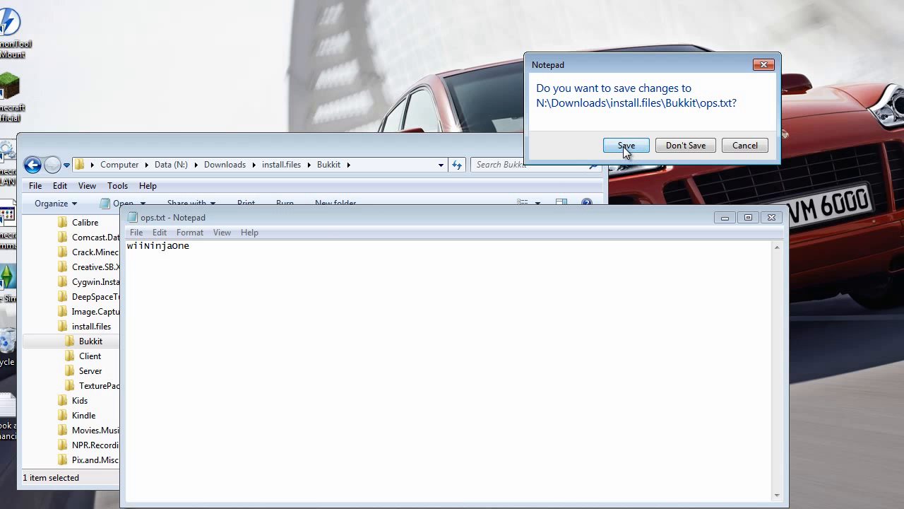
{"action": "left_click", "coordinate": [624, 146]}
{"action": "left_click", "coordinate": [671, 192]}
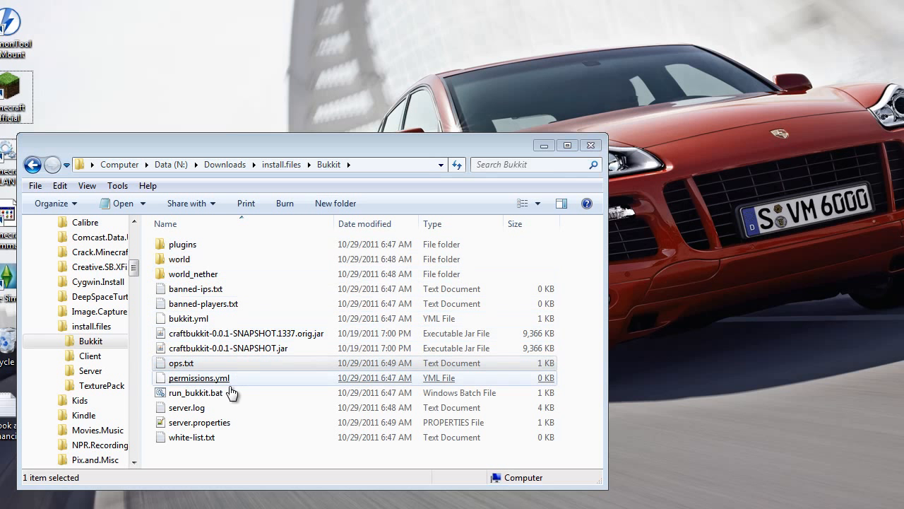
{"action": "left_click", "coordinate": [243, 457]}
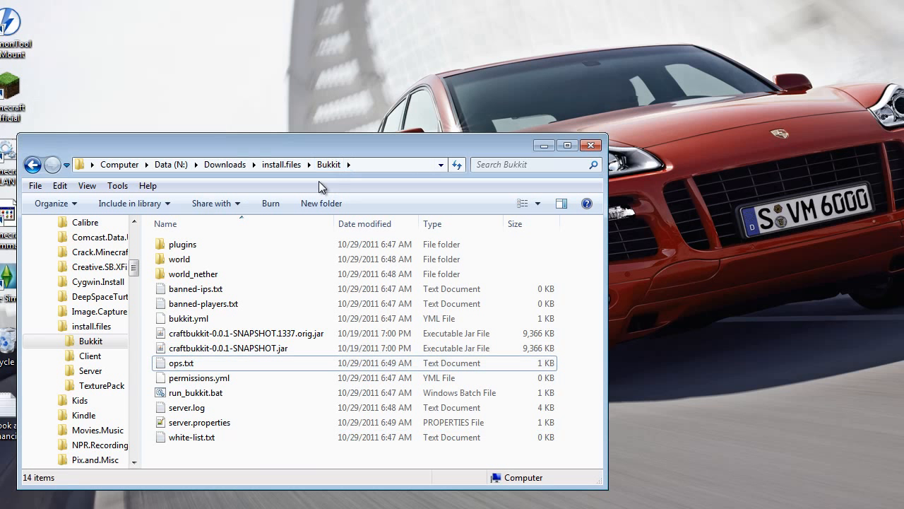
Step: Open craftbukkit-0.0.1-SNAPSHOT.jar as an archive in WinRAR
{"action": "left_click", "coordinate": [212, 353]}
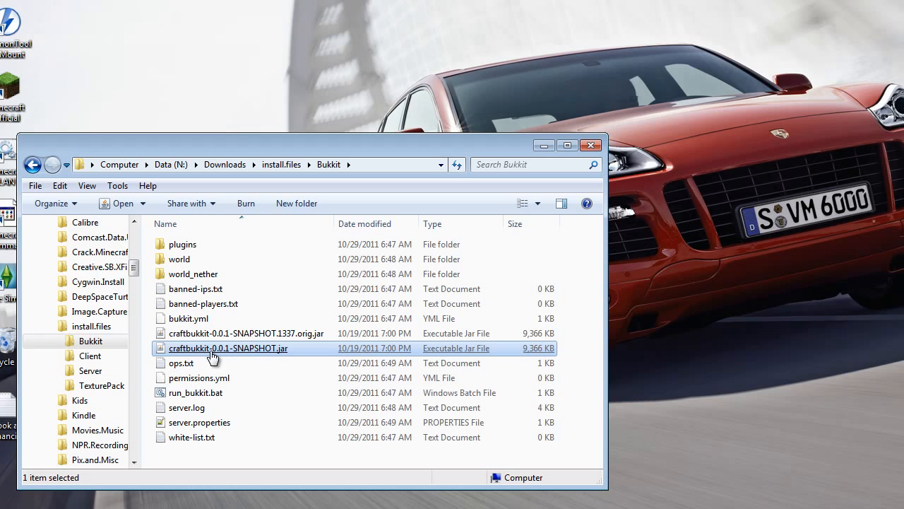
{"action": "right_click", "coordinate": [212, 357]}
{"action": "mouse_move", "coordinate": [73, 76]}
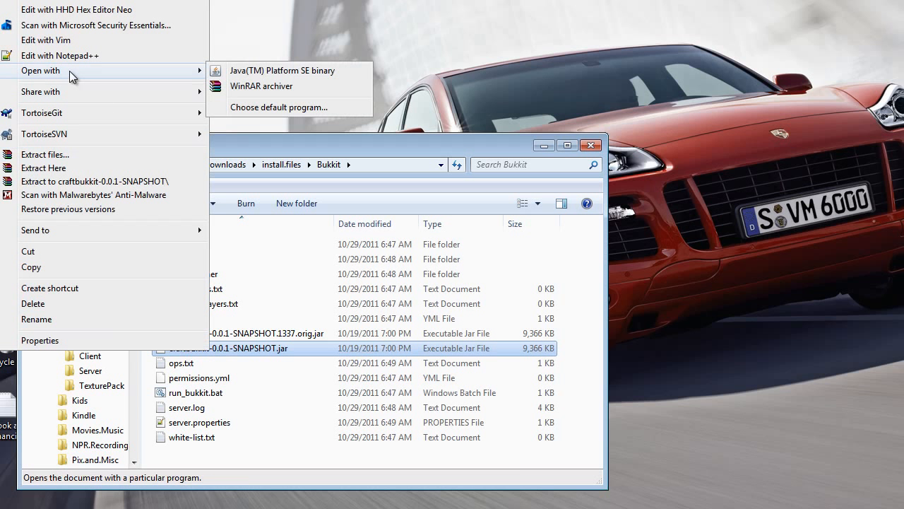
{"action": "left_click", "coordinate": [265, 88]}
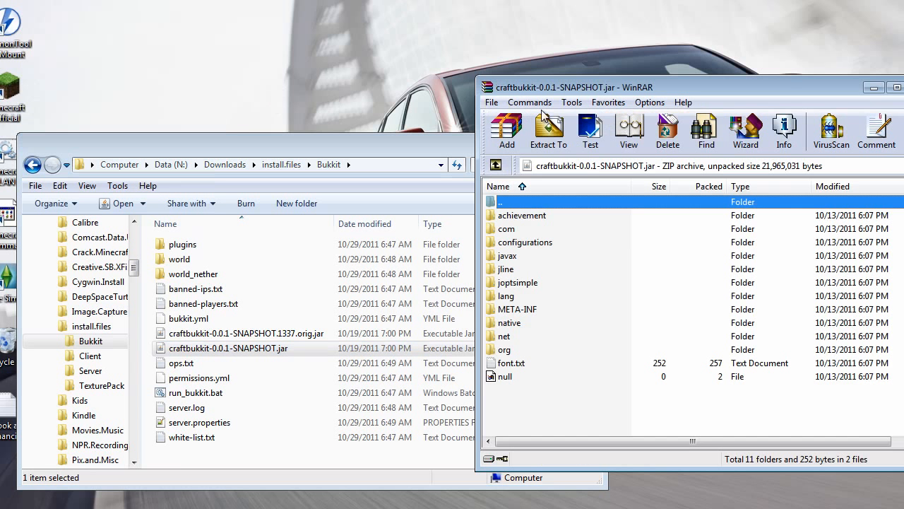
{"action": "left_click", "coordinate": [714, 422]}
Step: Open modloadermp-b1337-r4.tar.gz from the Server folder, keeping the craftbukkit archive window reachable beside it
{"action": "left_click", "coordinate": [362, 148]}
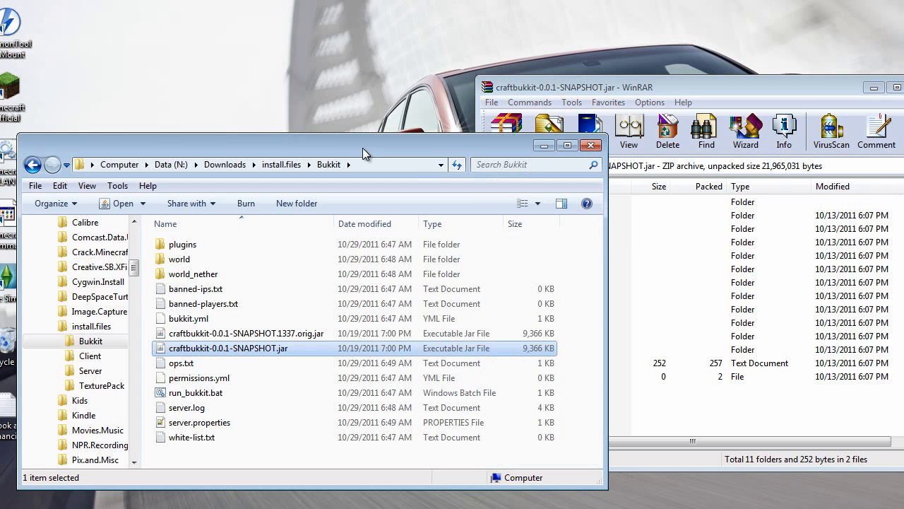
{"action": "left_click", "coordinate": [90, 372]}
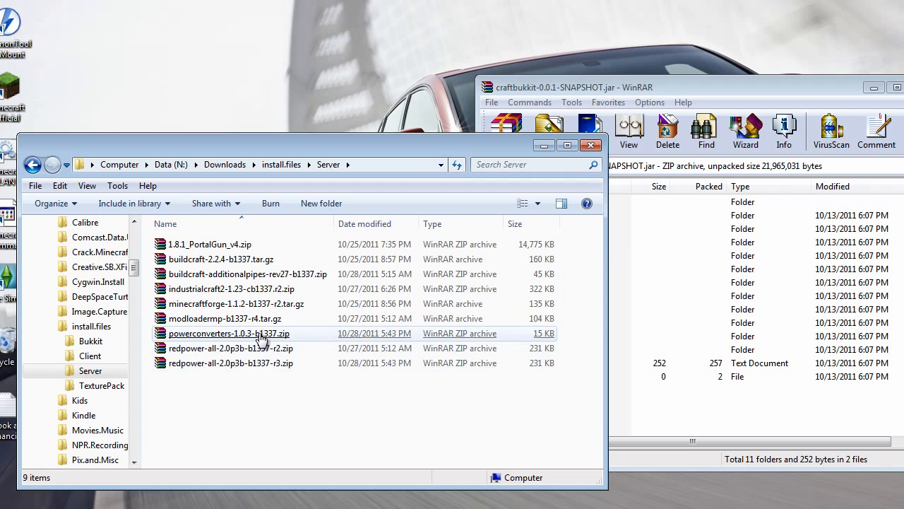
{"action": "left_click", "coordinate": [229, 322]}
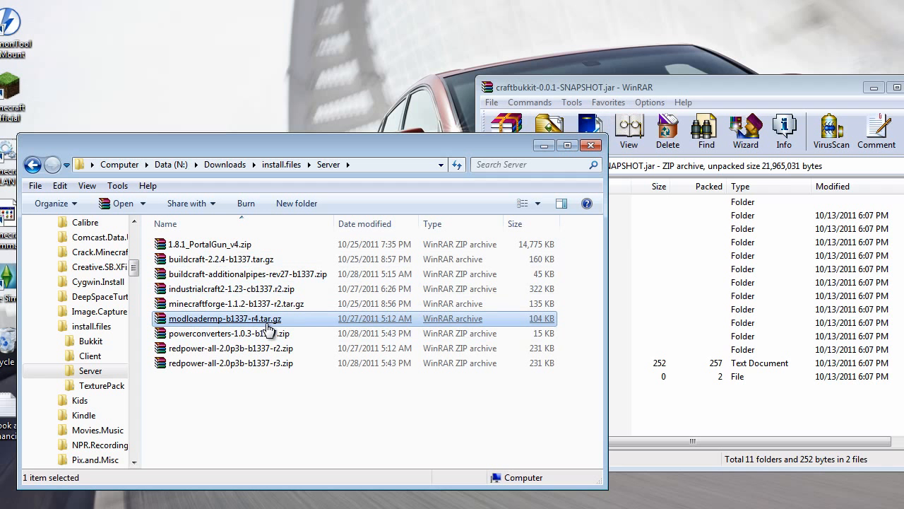
{"action": "left_click_drag", "start_coordinate": [624, 91], "coordinate": [643, 98]}
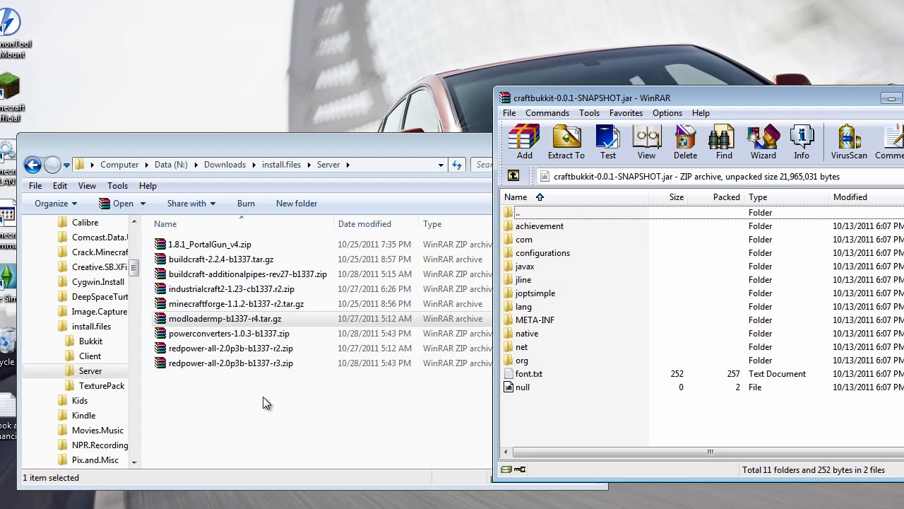
{"action": "double_click", "coordinate": [223, 321]}
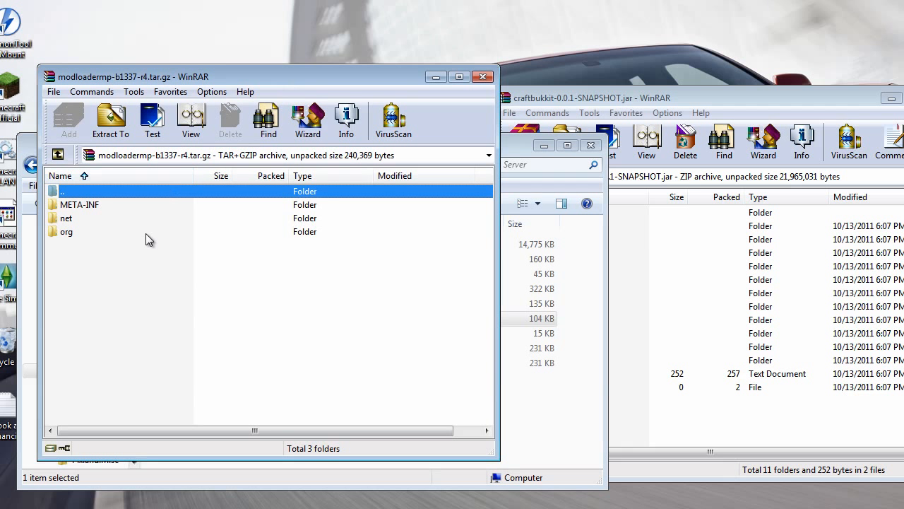
Step: Add ModLoaderMP's META-INF, net and org folders to the craftbukkit jar and close the ModLoaderMP archive
{"action": "left_click", "coordinate": [80, 206]}
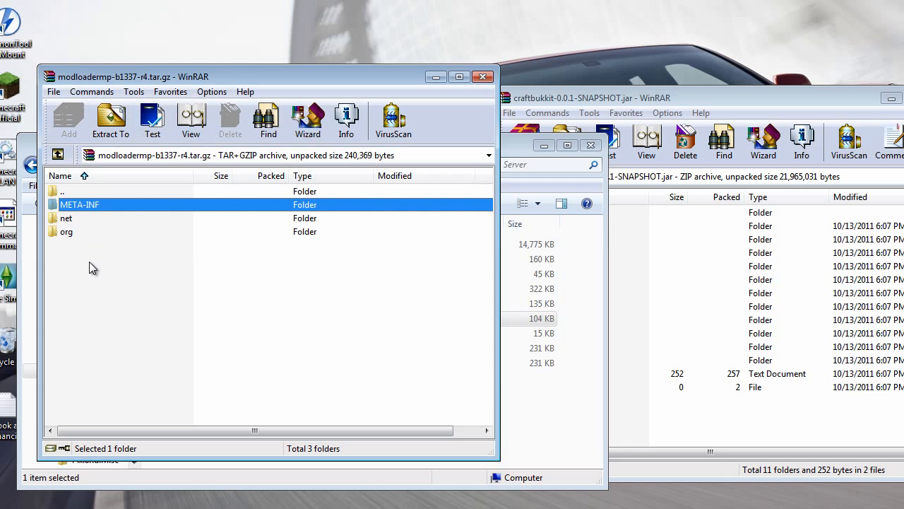
{"action": "left_click", "coordinate": [100, 278]}
{"action": "left_click_drag", "start_coordinate": [100, 278], "coordinate": [59, 206]}
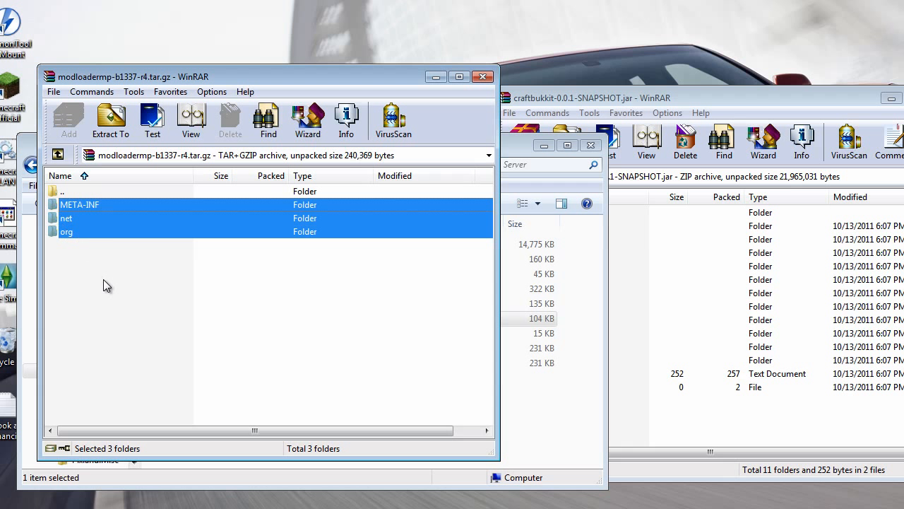
{"action": "left_click", "coordinate": [570, 100]}
{"action": "left_click", "coordinate": [366, 77]}
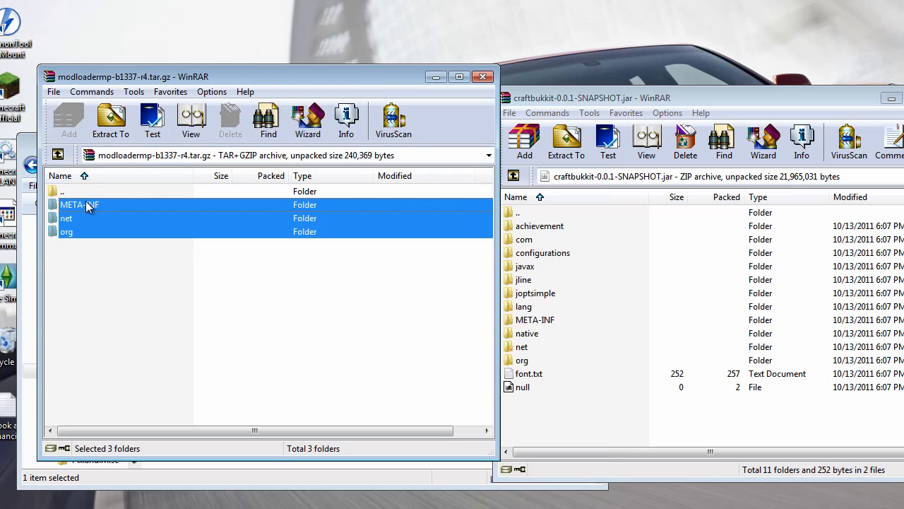
{"action": "left_click_drag", "start_coordinate": [63, 231], "coordinate": [563, 416]}
{"action": "left_click", "coordinate": [720, 404]}
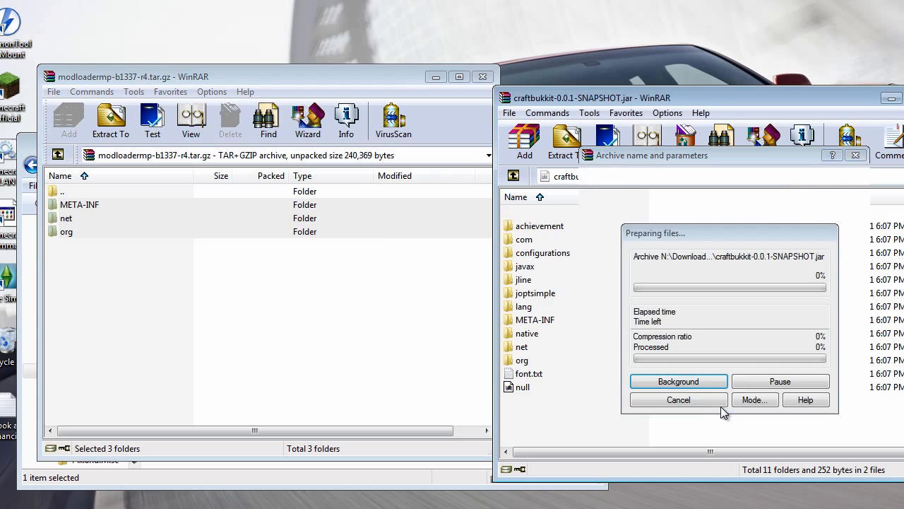
{"action": "left_click", "coordinate": [483, 77]}
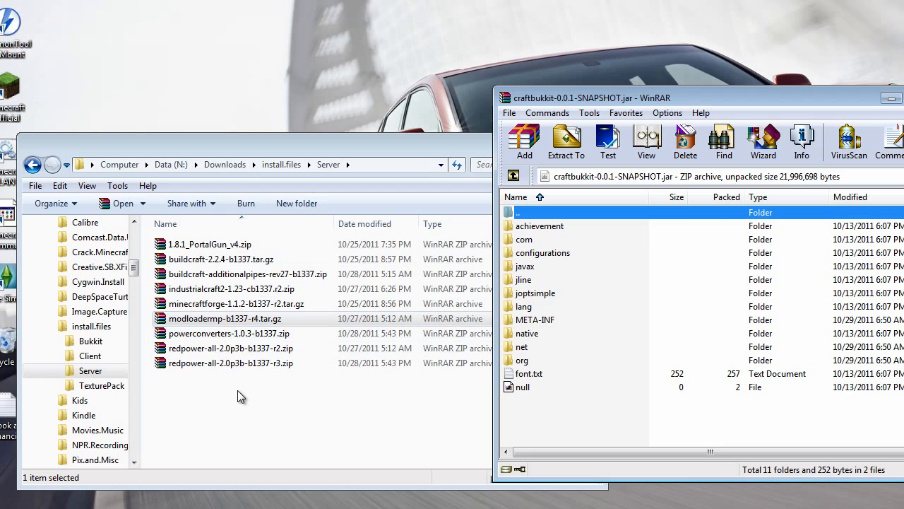
Step: Open minecraftforge-1.1.2-b1337-r2.tar.gz and add its forge and net folders to the craftbukkit jar
{"action": "left_click", "coordinate": [207, 305]}
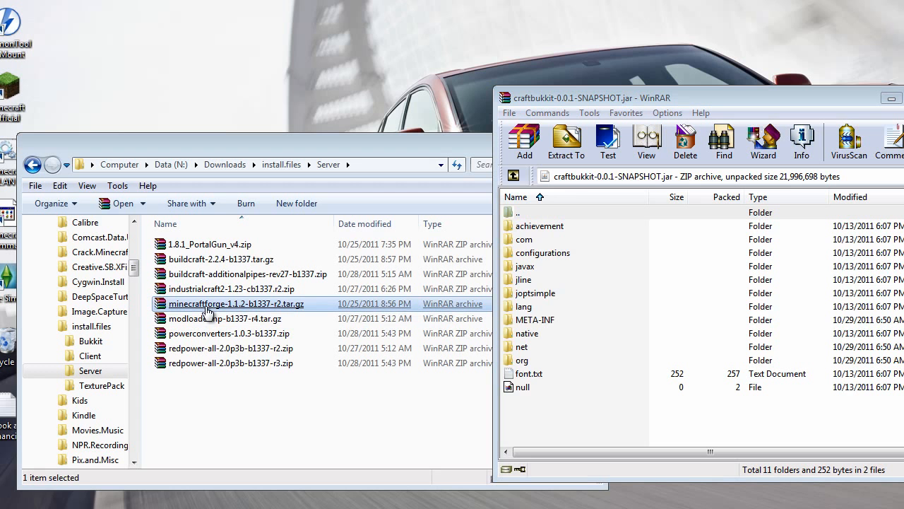
{"action": "double_click", "coordinate": [207, 306]}
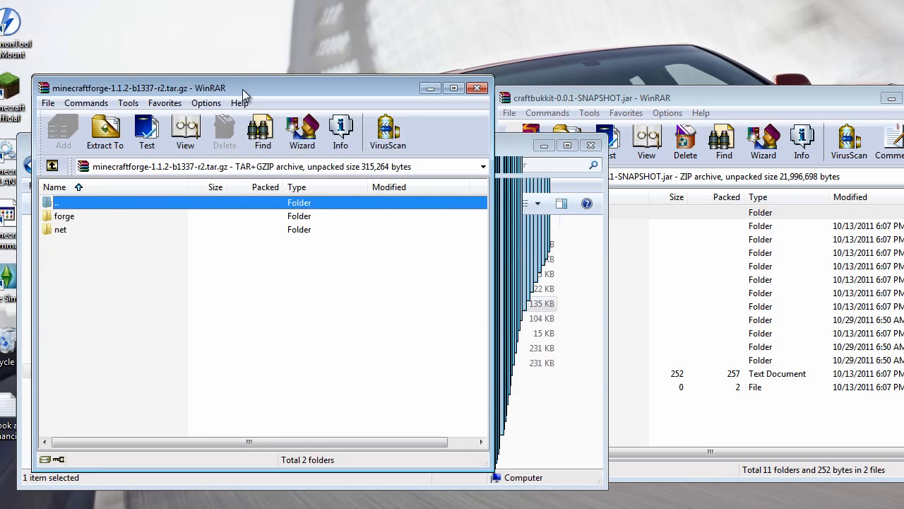
{"action": "left_click_drag", "start_coordinate": [242, 89], "coordinate": [241, 114]}
{"action": "left_click_drag", "start_coordinate": [132, 312], "coordinate": [643, 435]}
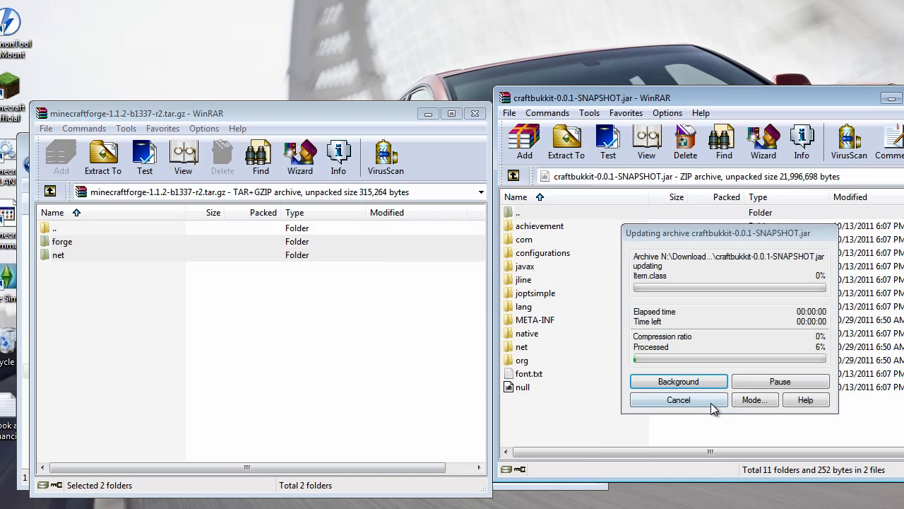
Step: Close the minecraftforge and craftbukkit archive windows, leaving the Server folder window in front
{"action": "left_click", "coordinate": [386, 116]}
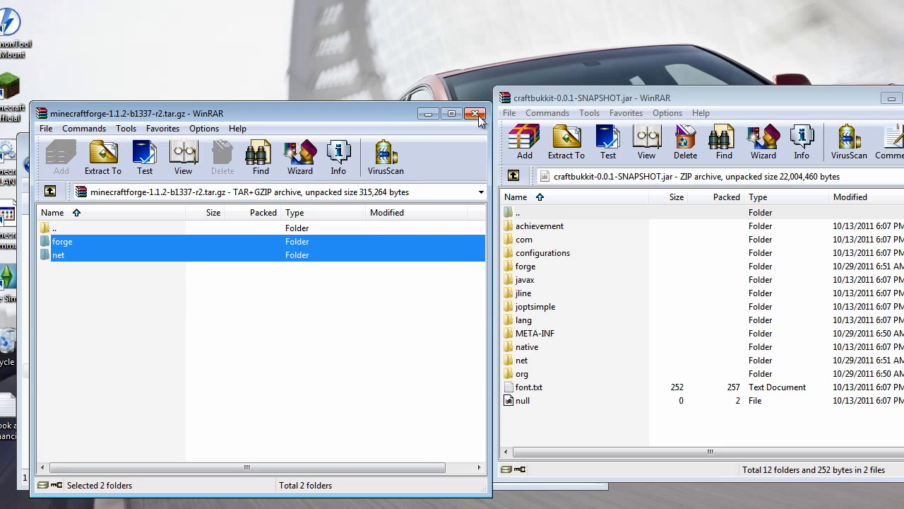
{"action": "left_click", "coordinate": [475, 114]}
{"action": "left_click", "coordinate": [903, 98]}
{"action": "left_click", "coordinate": [780, 187]}
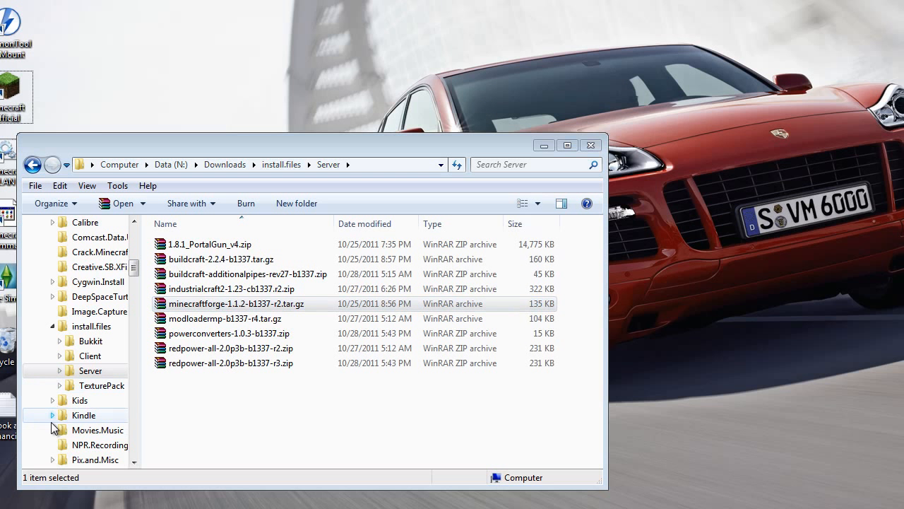
{"action": "left_click", "coordinate": [244, 437]}
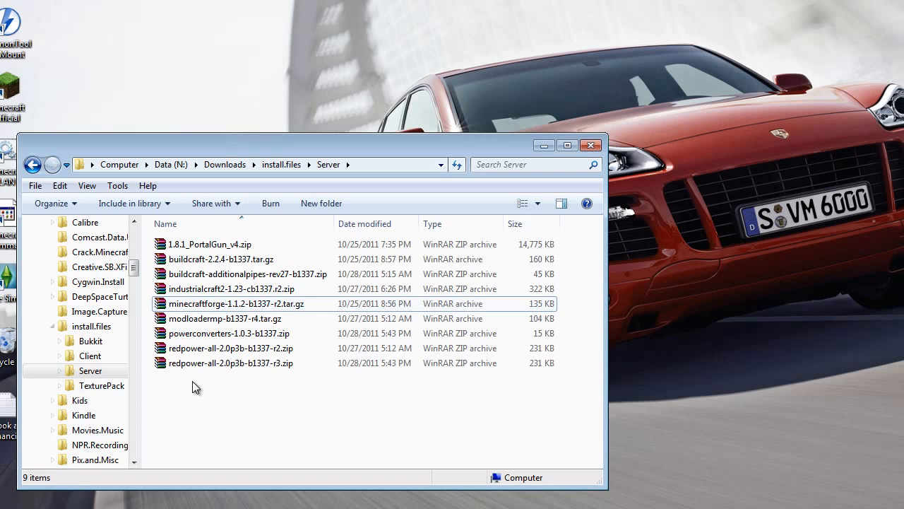
Step: Start the server once with run_bukkit.bat from the Bukkit folder, stop it, and select the mods folder
{"action": "left_click", "coordinate": [90, 341]}
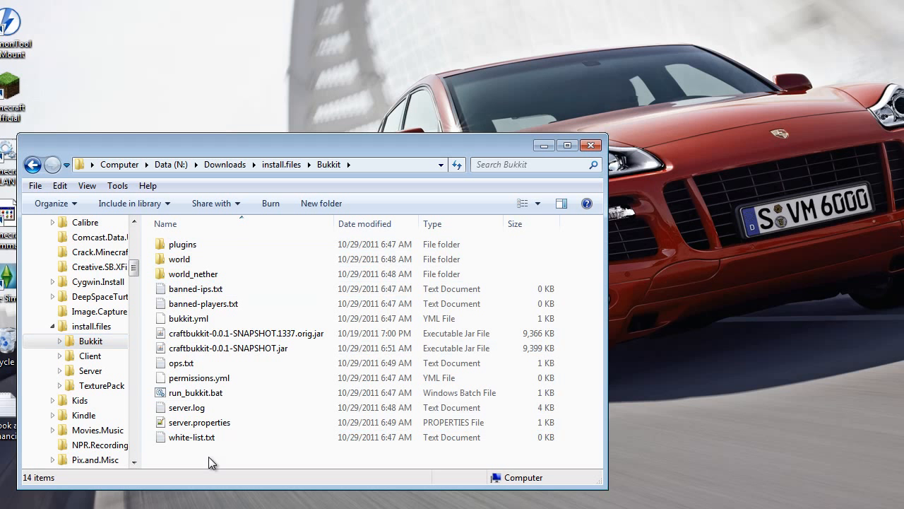
{"action": "double_click", "coordinate": [204, 397]}
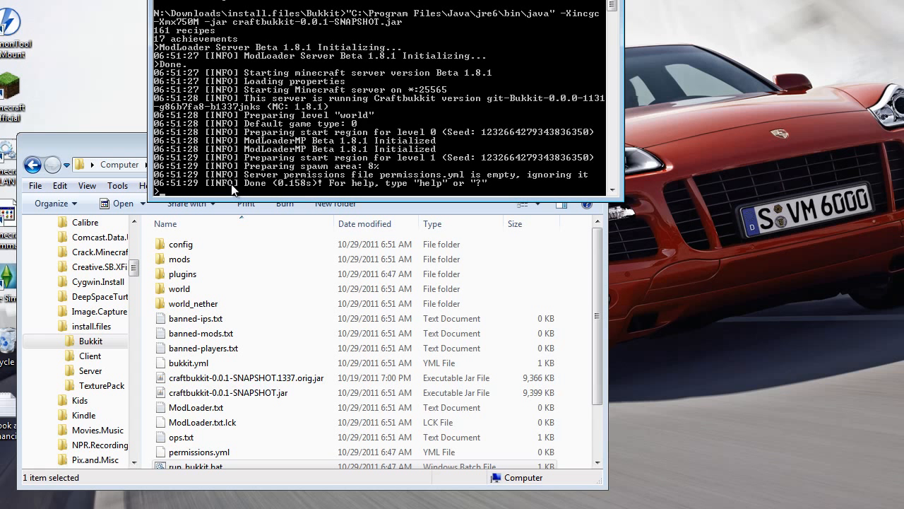
{"action": "type", "text": "p"}
{"action": "key", "text": "Return"}
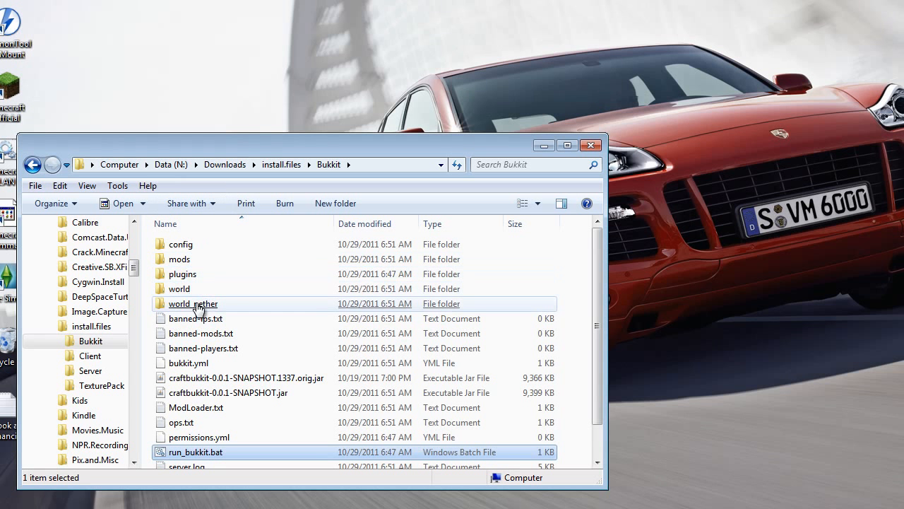
{"action": "left_click", "coordinate": [184, 261]}
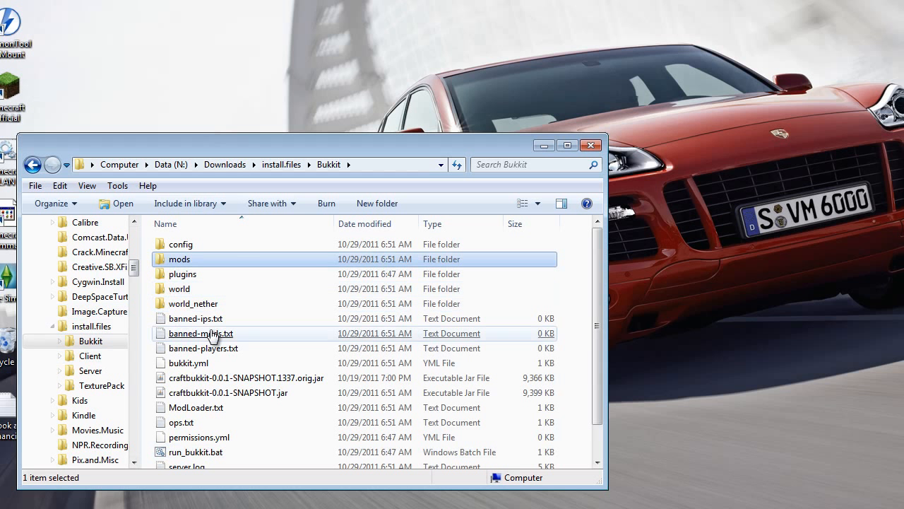
Step: Reopen craftbukkit-0.0.1-SNAPSHOT.jar in WinRAR and bring the Bukkit folder window back in front of it
{"action": "left_click", "coordinate": [226, 394]}
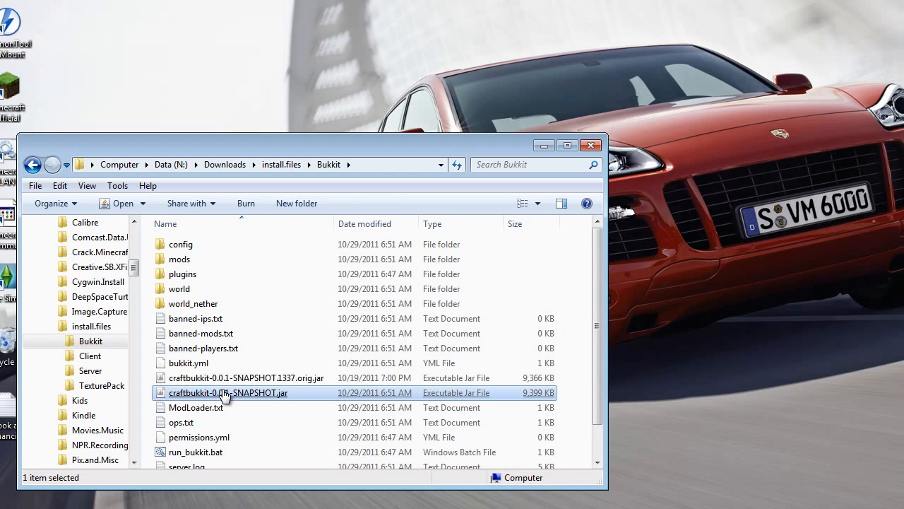
{"action": "right_click", "coordinate": [224, 394]}
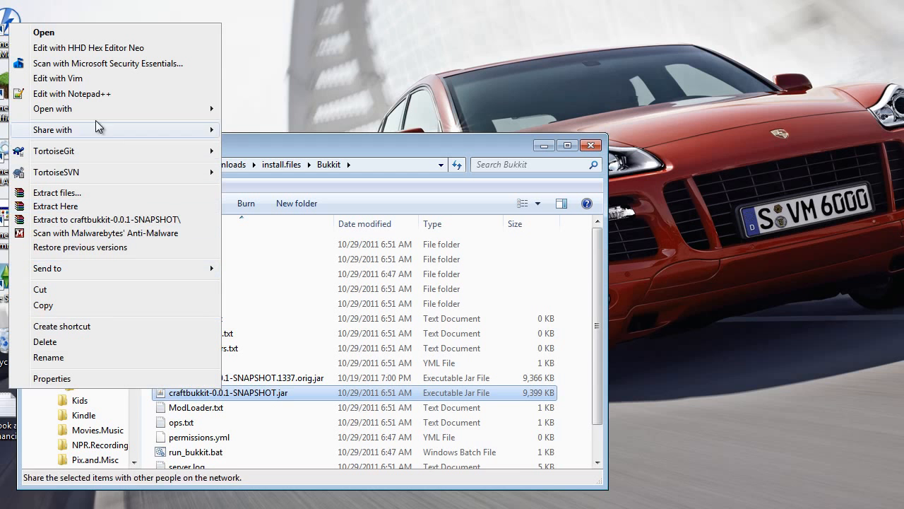
{"action": "mouse_move", "coordinate": [72, 109]}
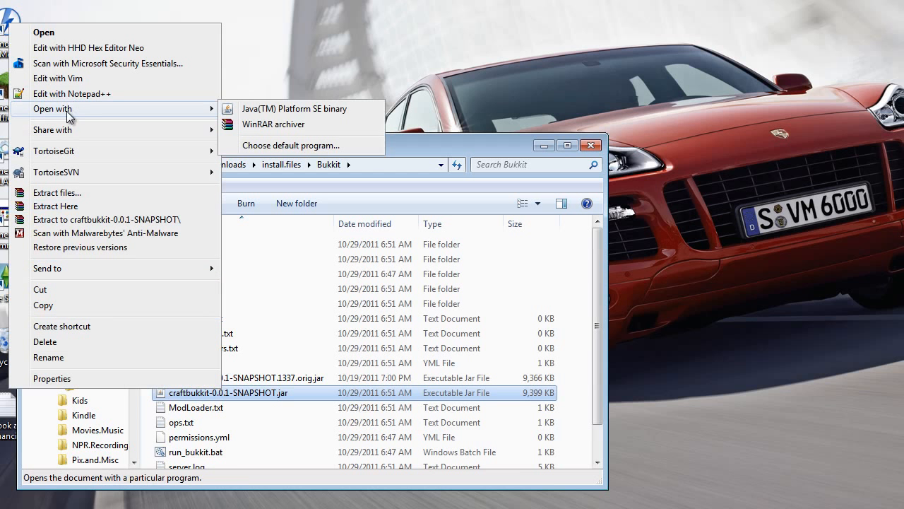
{"action": "left_click", "coordinate": [295, 129]}
{"action": "left_click", "coordinate": [385, 147]}
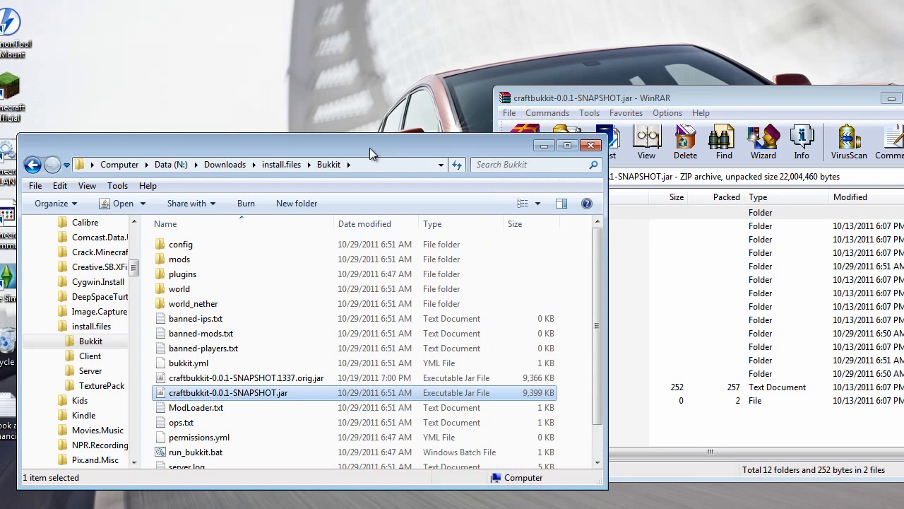
Step: Review the mod archives in the Server folder, the Bukkit mods folder and the open craftbukkit jar
{"action": "left_click", "coordinate": [83, 371]}
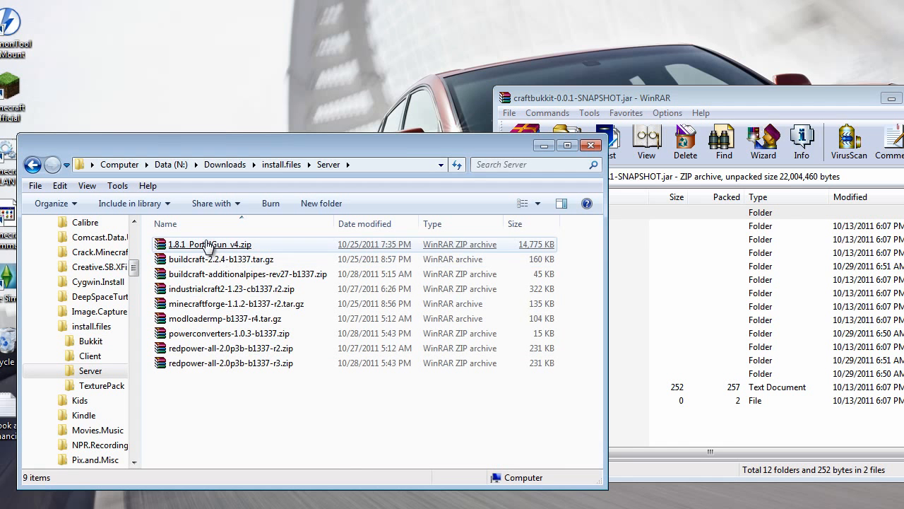
{"action": "left_click_drag", "start_coordinate": [295, 393], "coordinate": [198, 256]}
{"action": "left_click", "coordinate": [245, 428]}
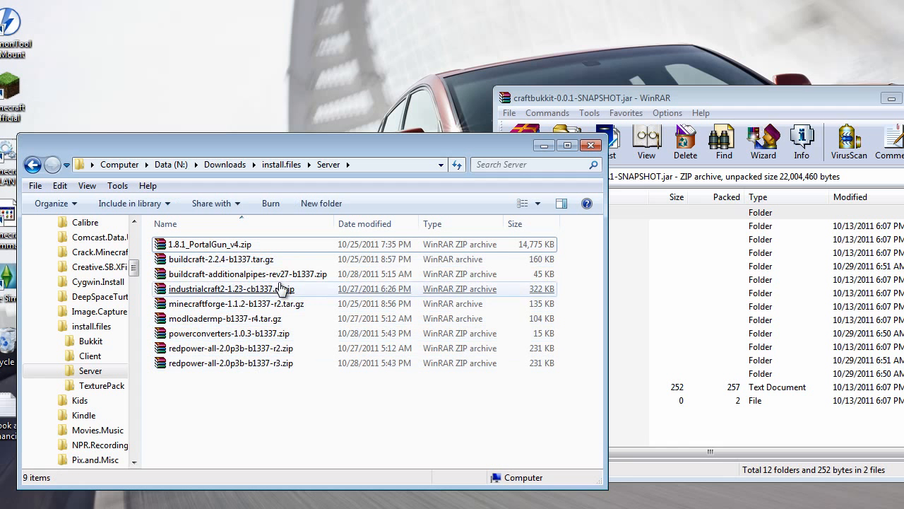
{"action": "left_click", "coordinate": [305, 404]}
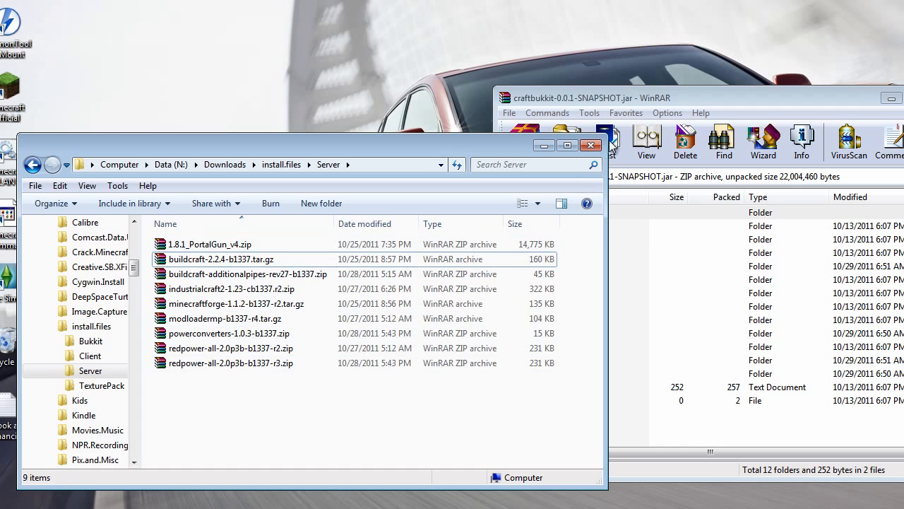
{"action": "left_click", "coordinate": [84, 341]}
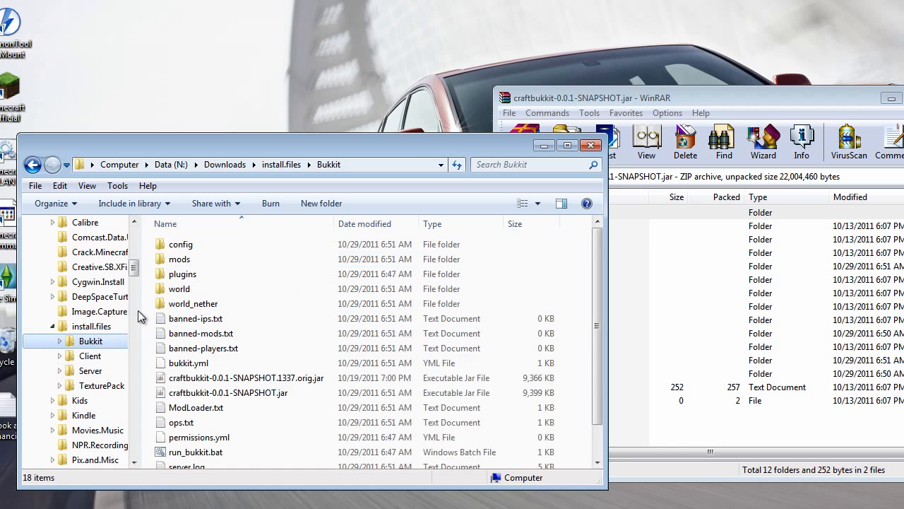
{"action": "double_click", "coordinate": [180, 259]}
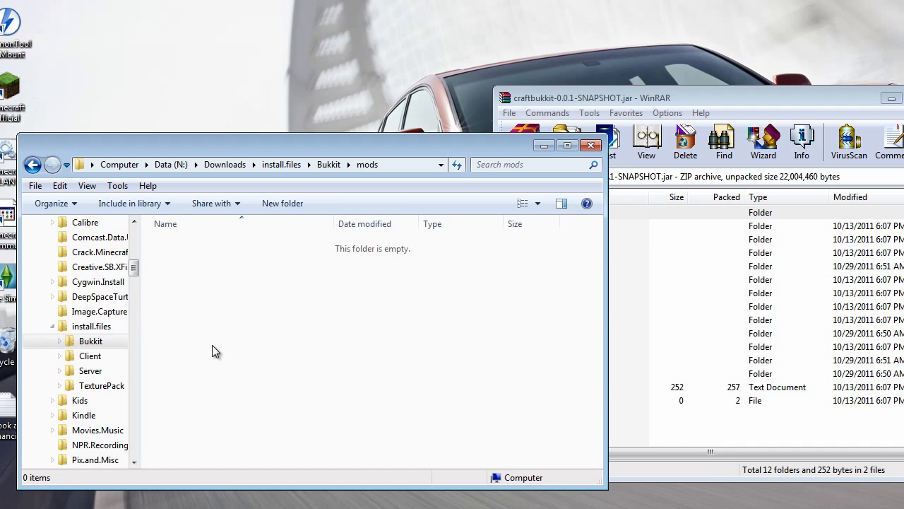
{"action": "left_click", "coordinate": [89, 370]}
{"action": "left_click", "coordinate": [261, 304]}
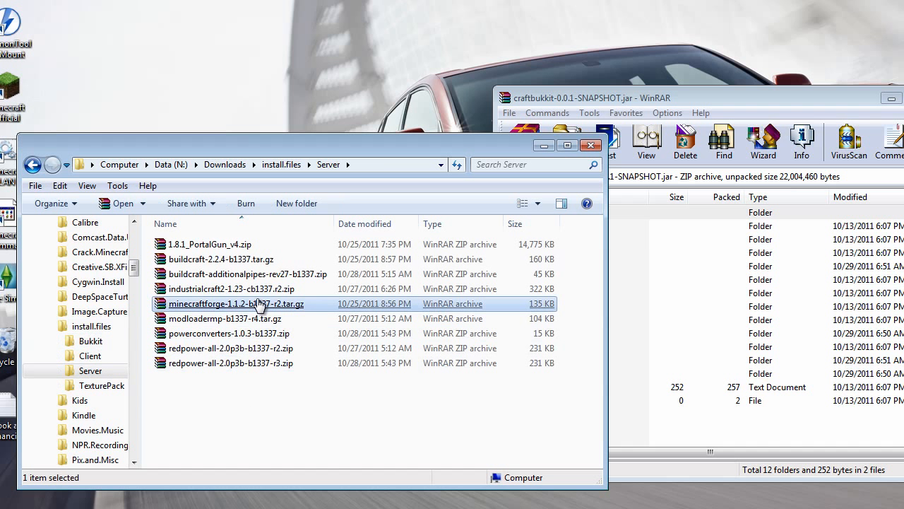
{"action": "left_click", "coordinate": [698, 113]}
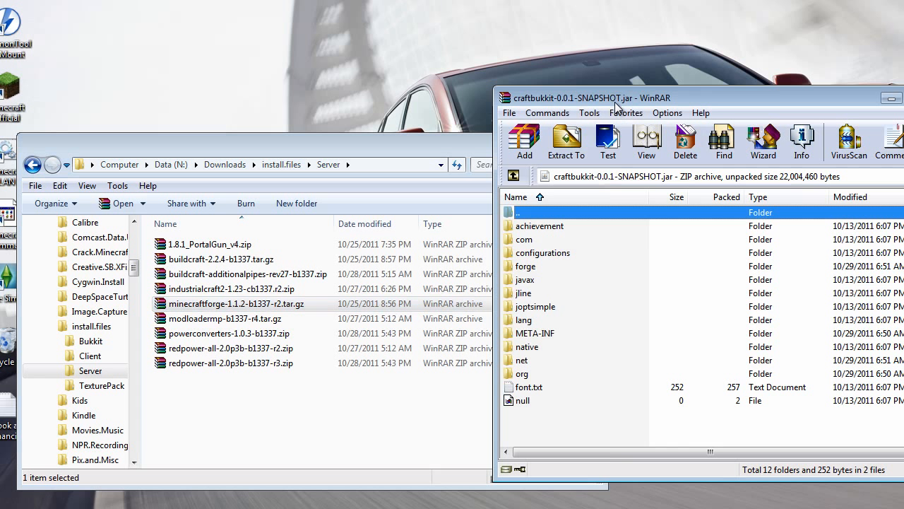
{"action": "left_click", "coordinate": [279, 433]}
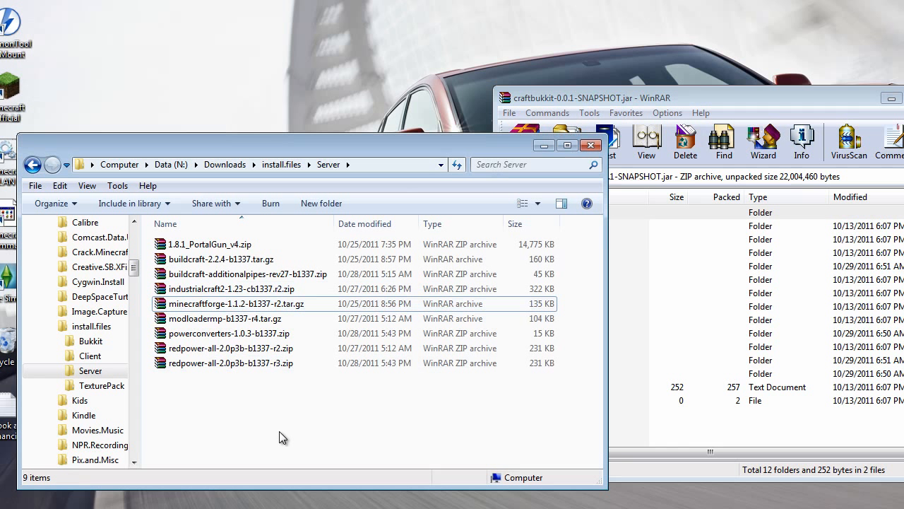
{"action": "left_click_drag", "start_coordinate": [272, 371], "coordinate": [246, 412]}
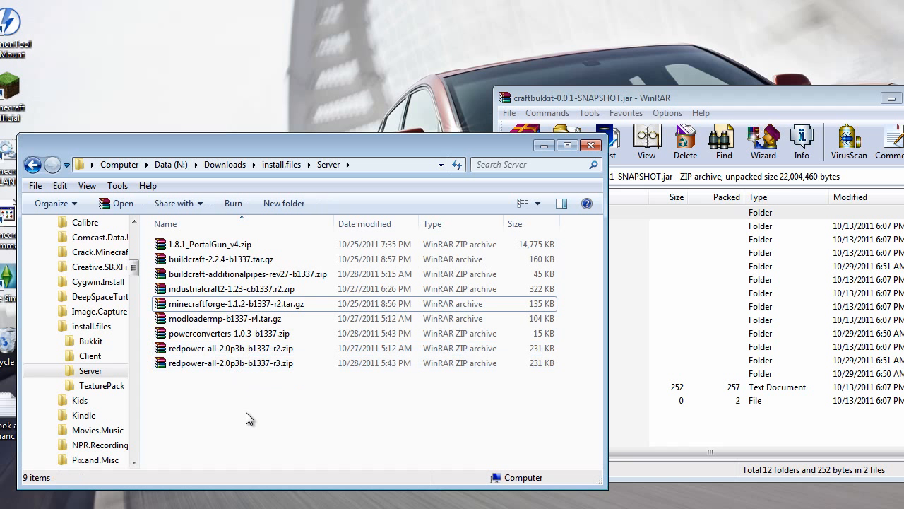
Step: Remove the outdated redpower-all-2.0p3b-b1337-r2.zip from the Server folder by moving it to the Recycle Bin
{"action": "left_click", "coordinate": [273, 353]}
{"action": "left_click_drag", "start_coordinate": [221, 355], "coordinate": [9, 346]}
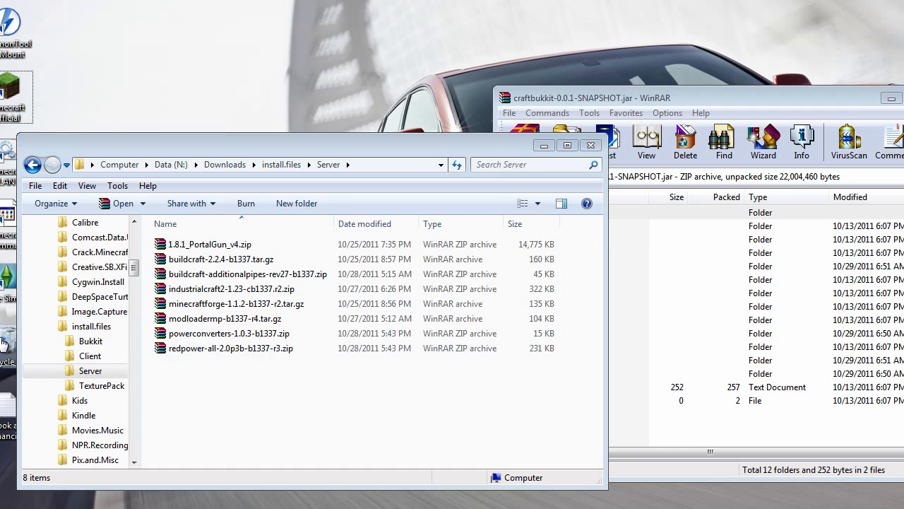
{"action": "left_click", "coordinate": [195, 411]}
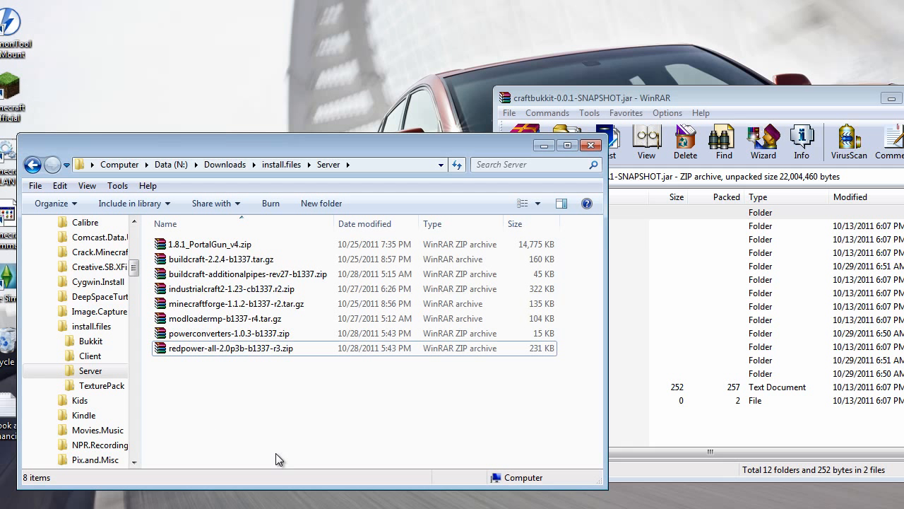
Step: Open 1.8.1_PortalGun_v4.zip beside the craftbukkit archive window and go into its Server\Bukkit #1337 folder
{"action": "left_click", "coordinate": [225, 244]}
{"action": "left_click", "coordinate": [244, 412]}
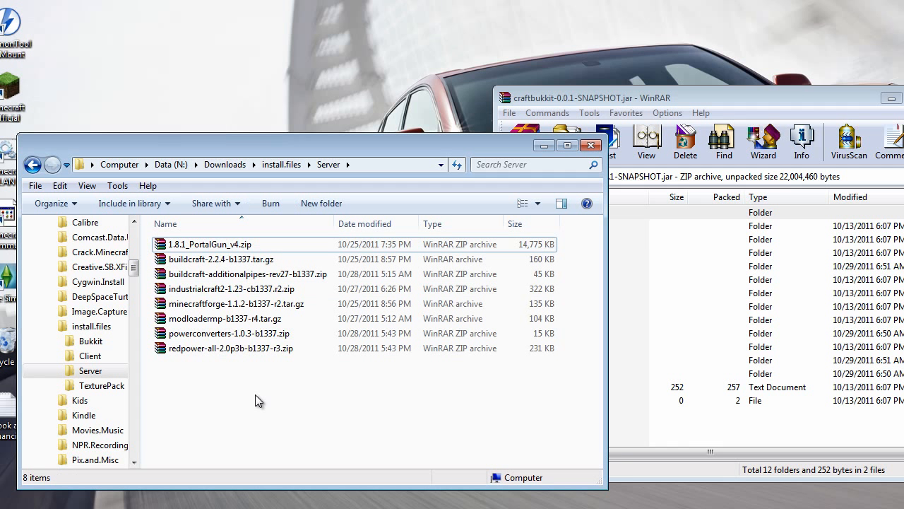
{"action": "left_click", "coordinate": [200, 247]}
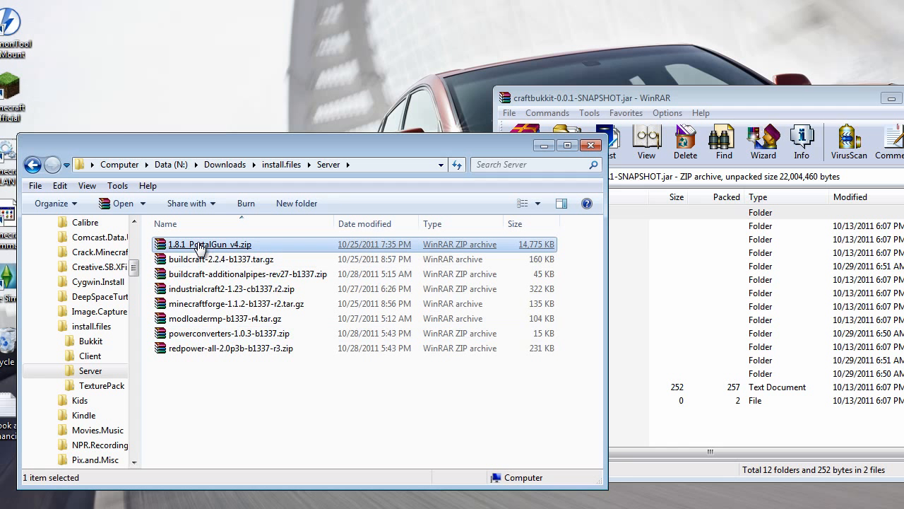
{"action": "double_click", "coordinate": [205, 247]}
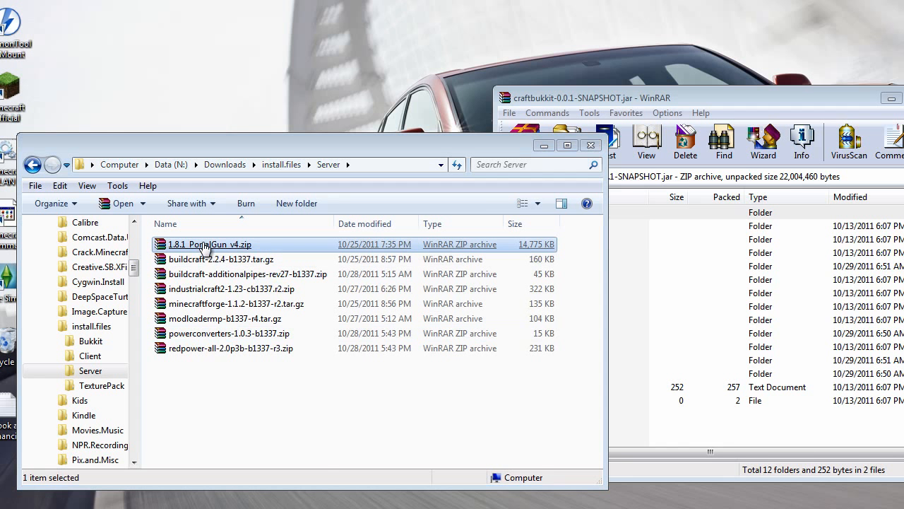
{"action": "left_click_drag", "start_coordinate": [553, 95], "coordinate": [72, 103]}
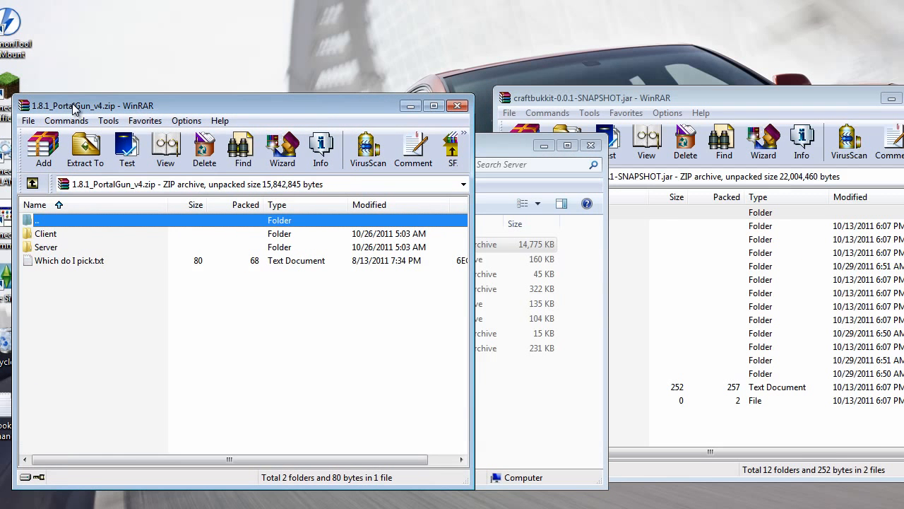
{"action": "double_click", "coordinate": [46, 248]}
{"action": "left_click", "coordinate": [85, 331]}
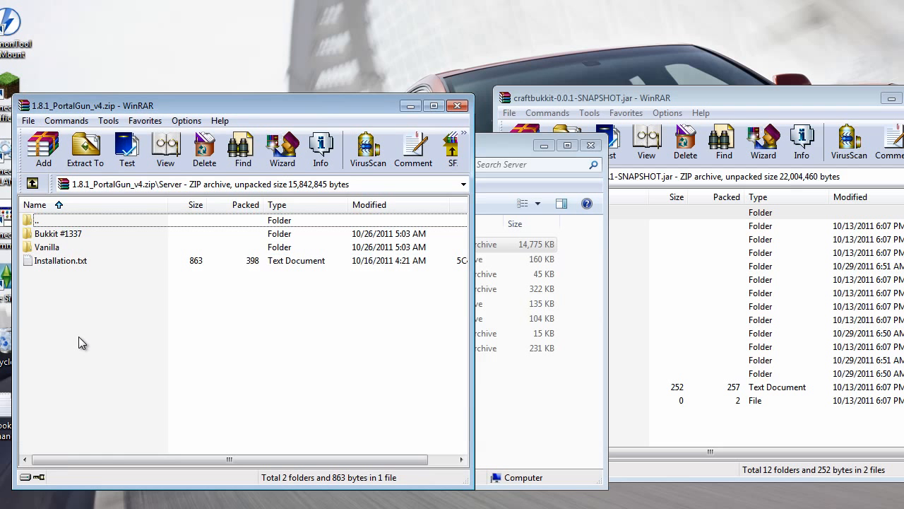
{"action": "double_click", "coordinate": [62, 237]}
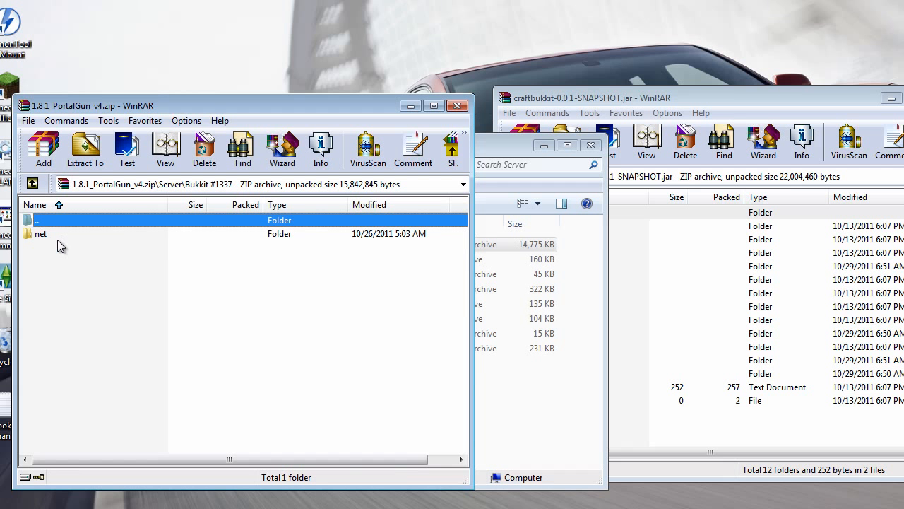
Step: Add PortalGun's net folder to the root of the craftbukkit jar and close the PortalGun archive
{"action": "left_click", "coordinate": [581, 106]}
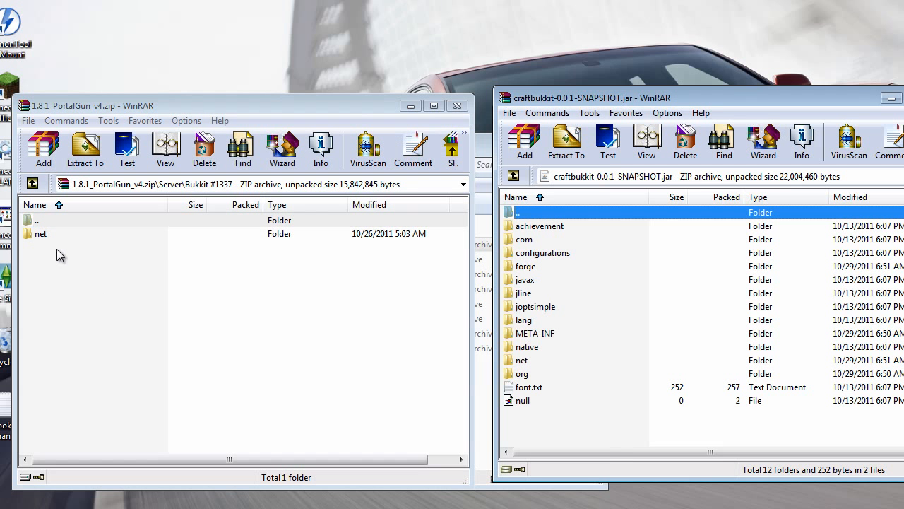
{"action": "left_click_drag", "start_coordinate": [43, 236], "coordinate": [550, 433]}
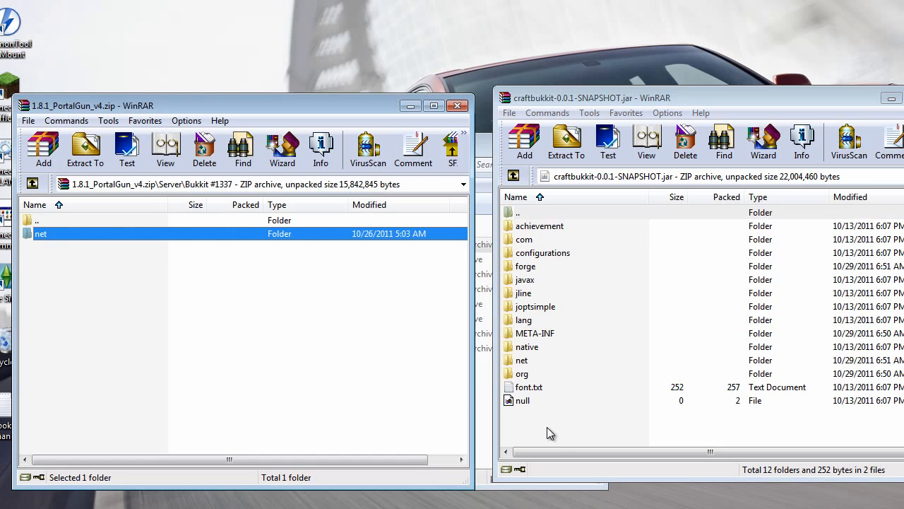
{"action": "left_click", "coordinate": [717, 405]}
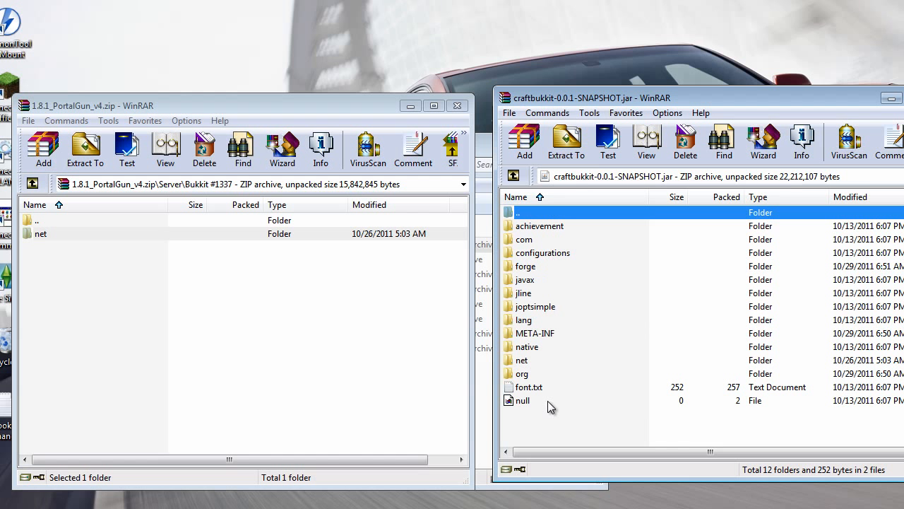
{"action": "left_click", "coordinate": [457, 108]}
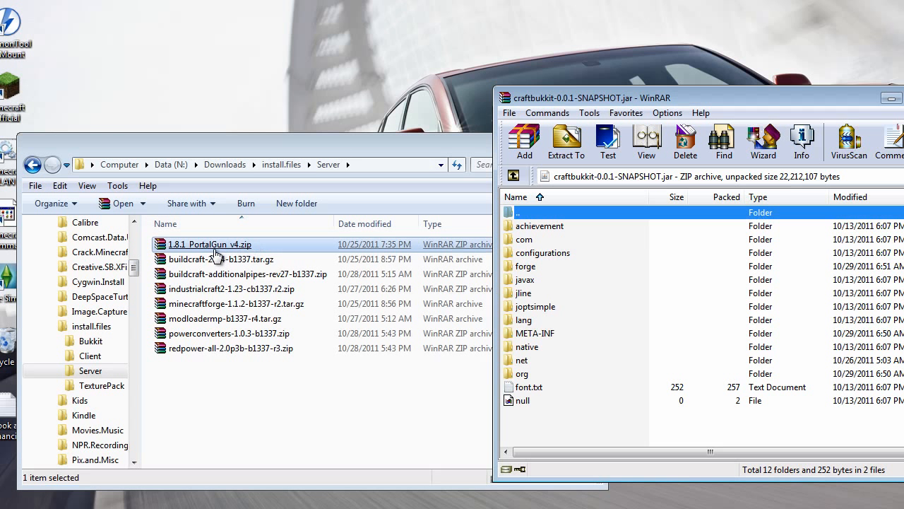
{"action": "left_click", "coordinate": [219, 414]}
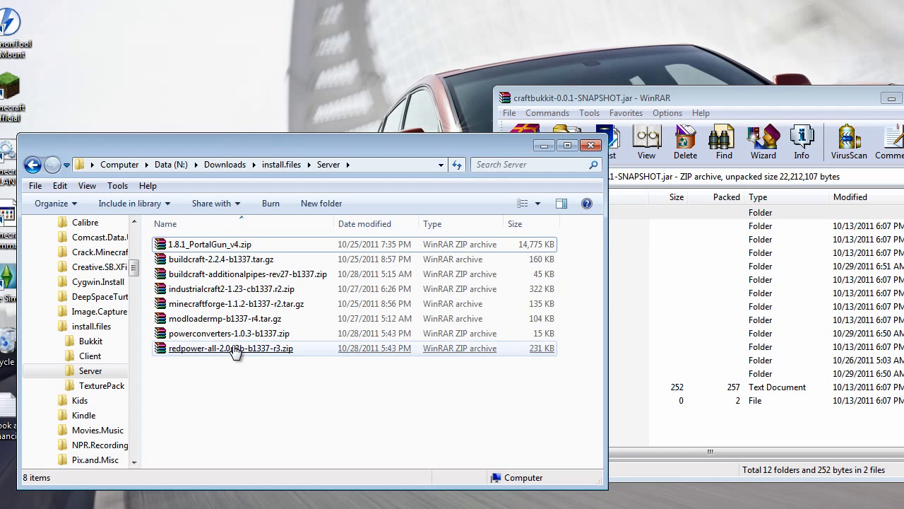
{"action": "left_click", "coordinate": [205, 262]}
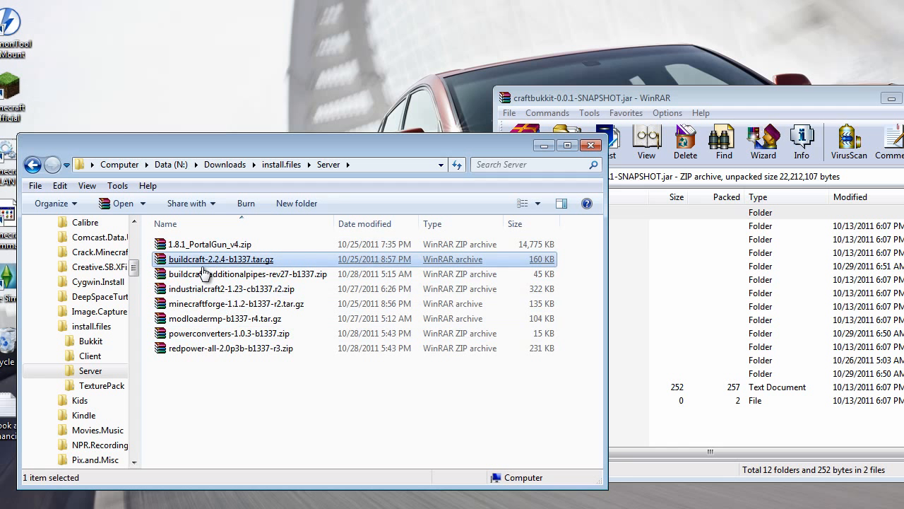
{"action": "left_click", "coordinate": [229, 390]}
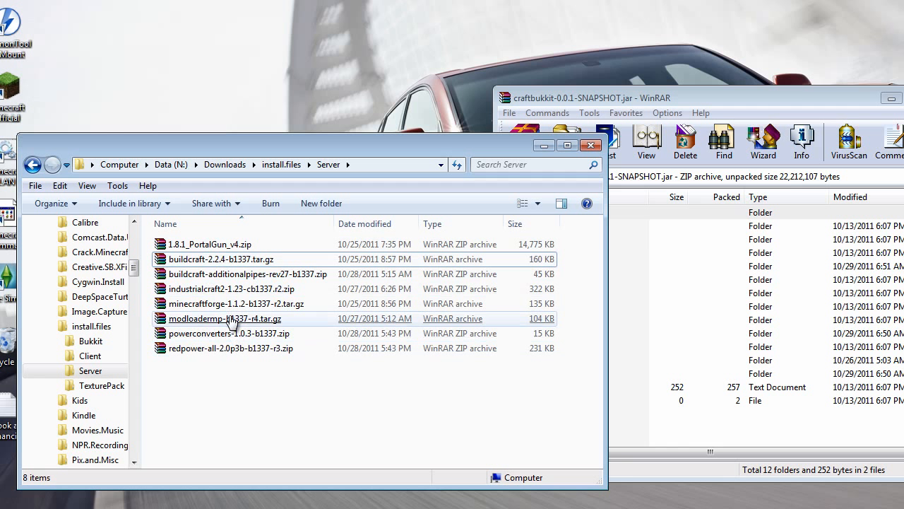
Step: Copy buildcraft-2.2.2-b1337-r2.tar.gz from Mods.1.8.1\Bukkit.Port\Bukkit.1337 into the Server folder of install.files
{"action": "left_click", "coordinate": [221, 263]}
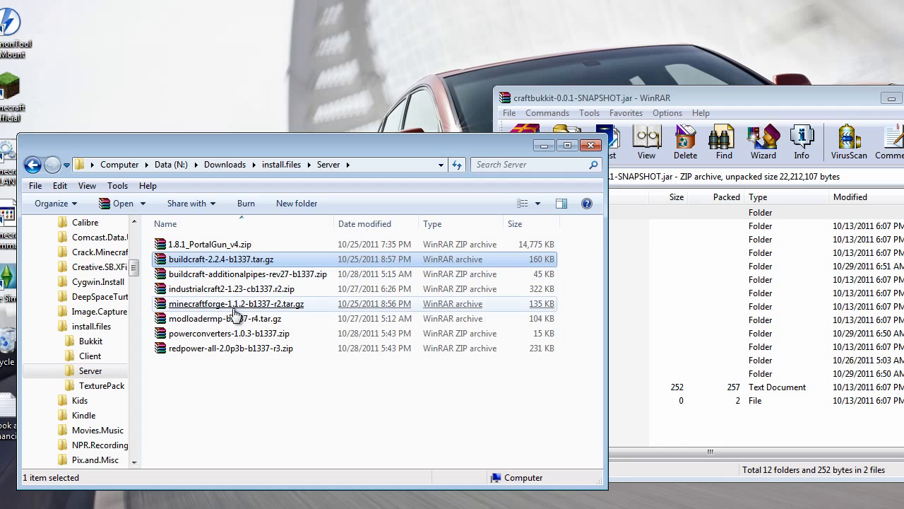
{"action": "left_click", "coordinate": [258, 422]}
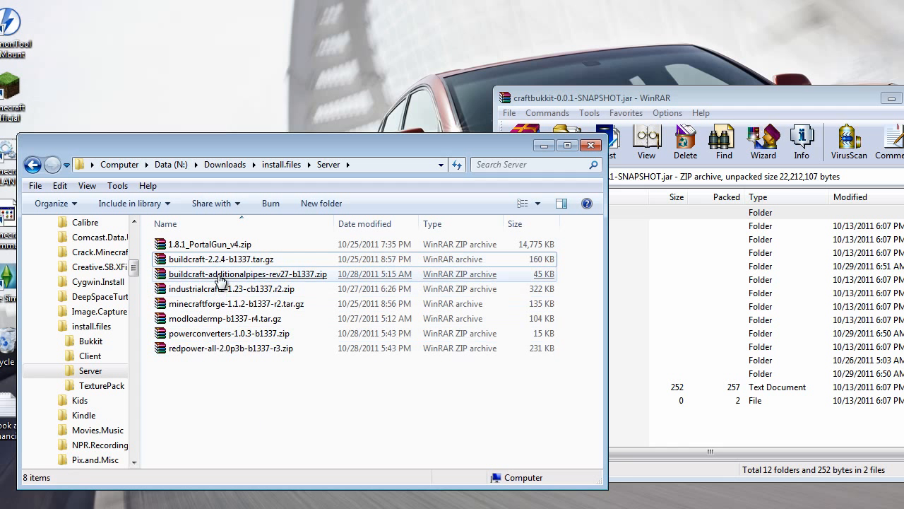
{"action": "left_click_drag", "start_coordinate": [136, 268], "coordinate": [134, 320]}
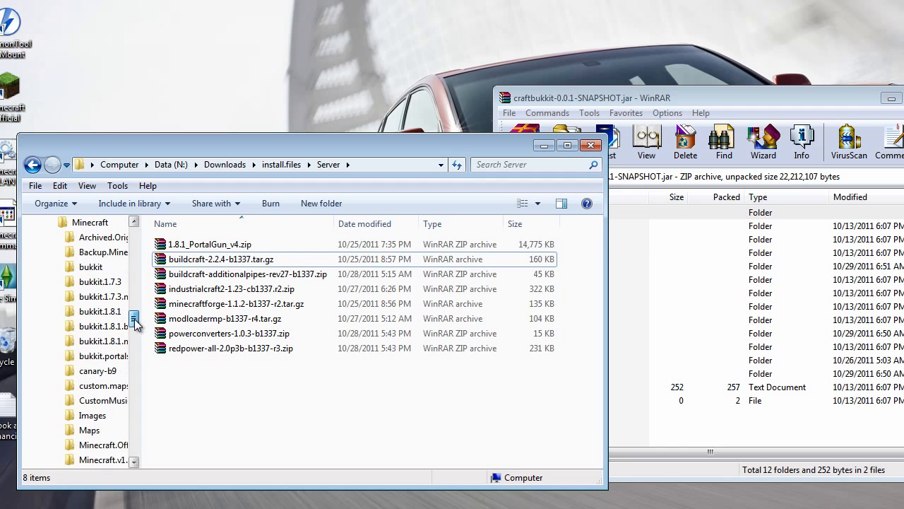
{"action": "left_click", "coordinate": [136, 359]}
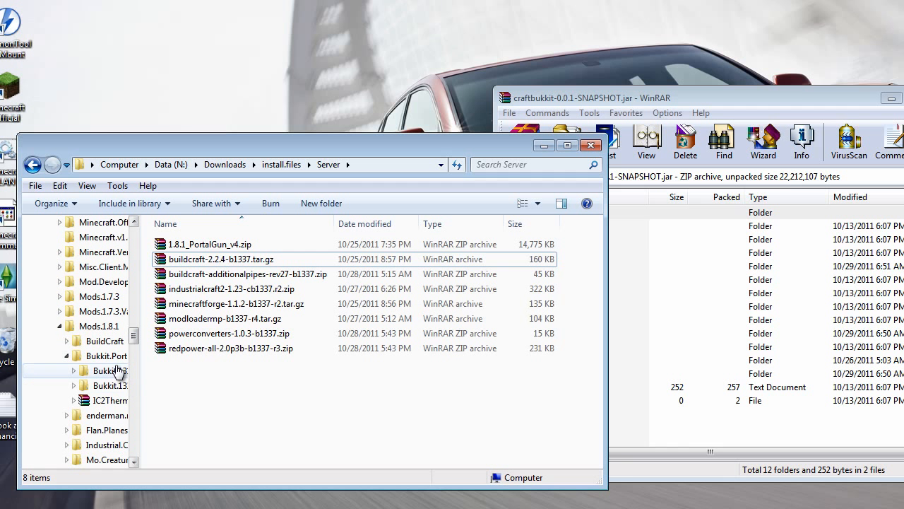
{"action": "left_click", "coordinate": [108, 385]}
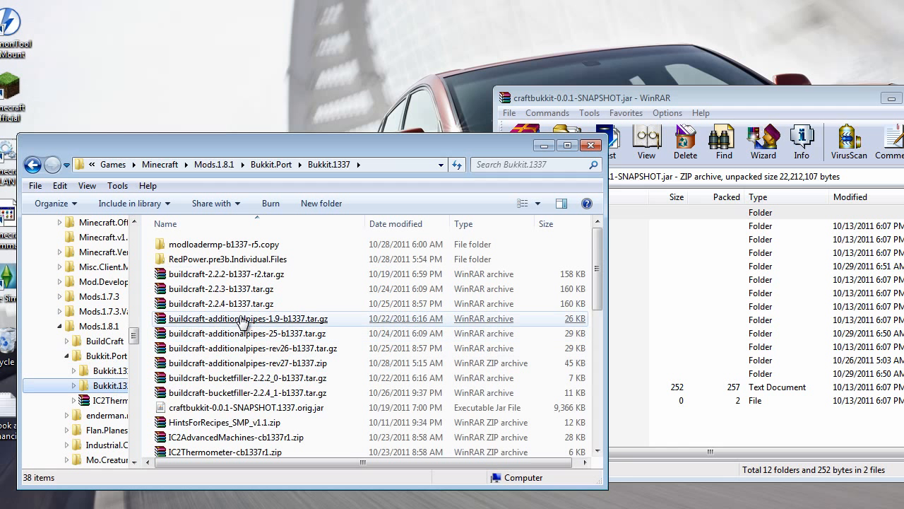
{"action": "left_click", "coordinate": [230, 277]}
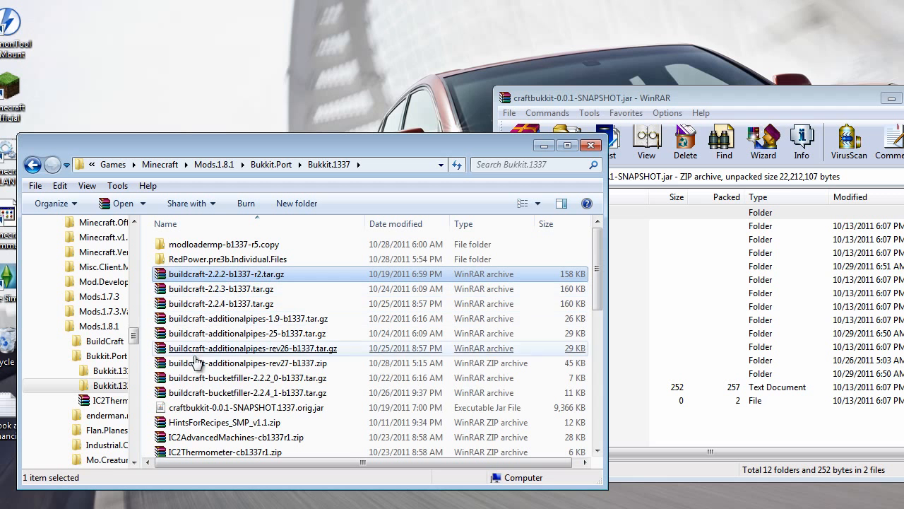
{"action": "scroll", "coordinate": [134, 336], "scroll_direction": "up", "scroll_amount": 1}
{"action": "left_click_drag", "start_coordinate": [135, 336], "coordinate": [90, 356]}
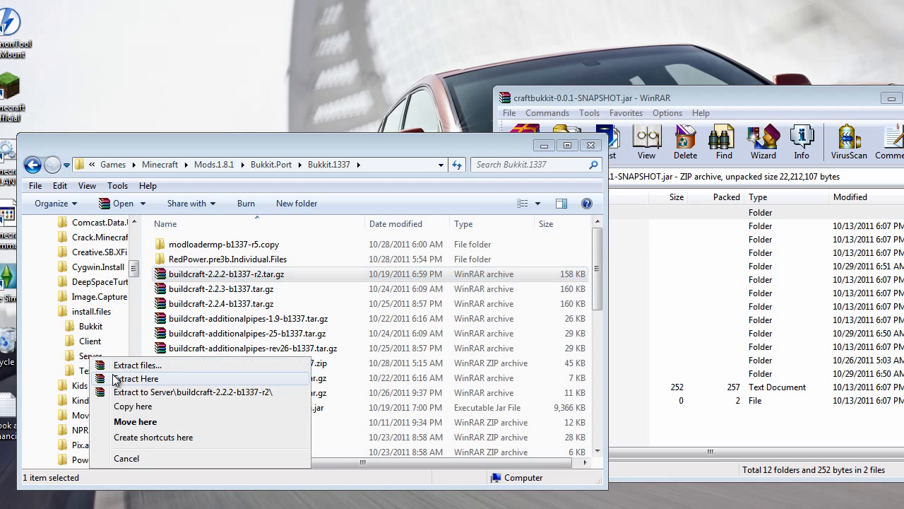
{"action": "left_click", "coordinate": [132, 408]}
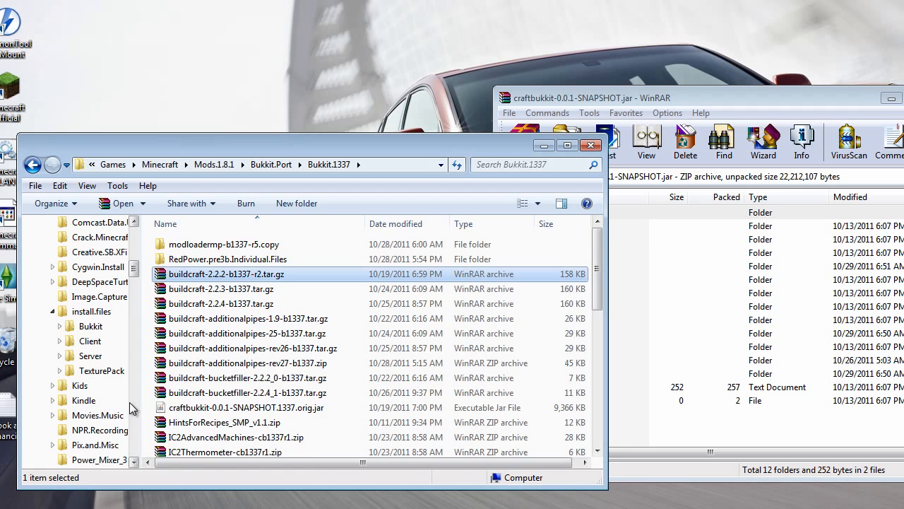
Step: Return to the install.files Server folder and delete buildcraft-2.2.2-b1337-r2.tar.gz from it
{"action": "left_click", "coordinate": [98, 358]}
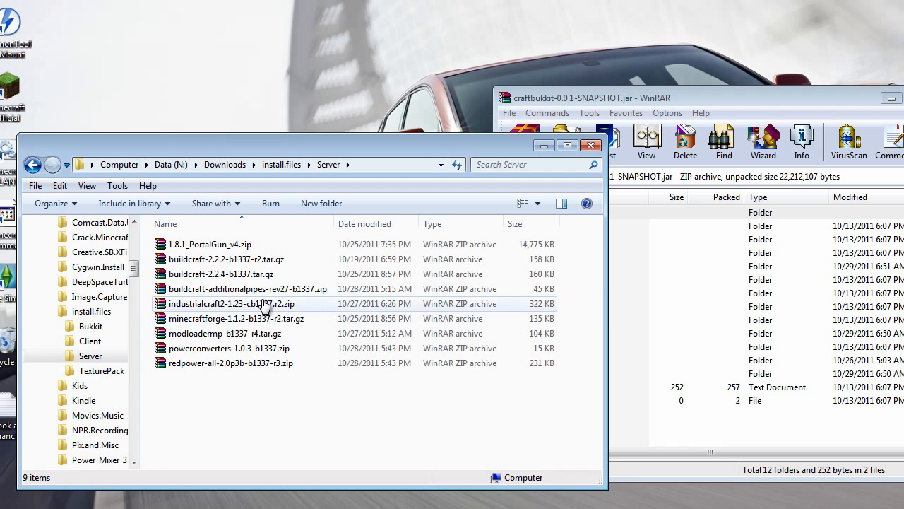
{"action": "left_click", "coordinate": [252, 260]}
{"action": "key", "text": "Delete"}
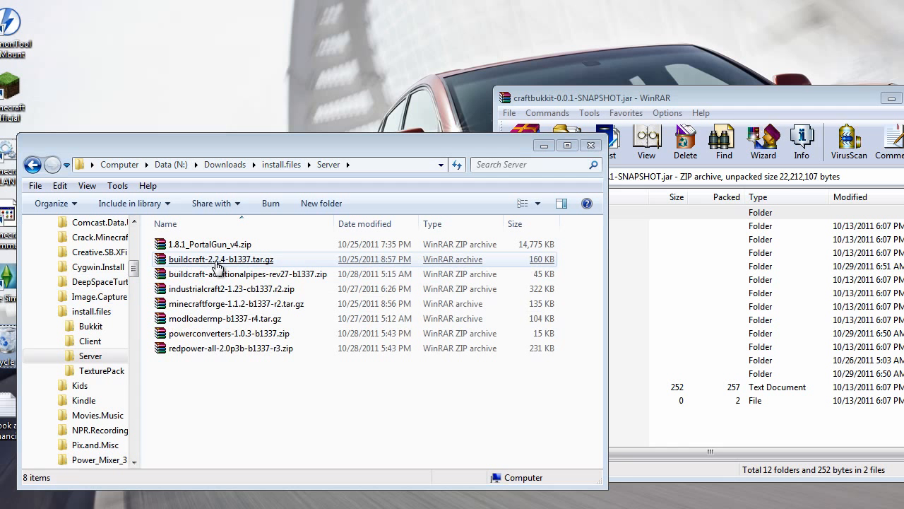
Step: Open the buildcraft-2.2.4-b1337.tar.gz archive from the Server folder in WinRAR
{"action": "left_click", "coordinate": [677, 99]}
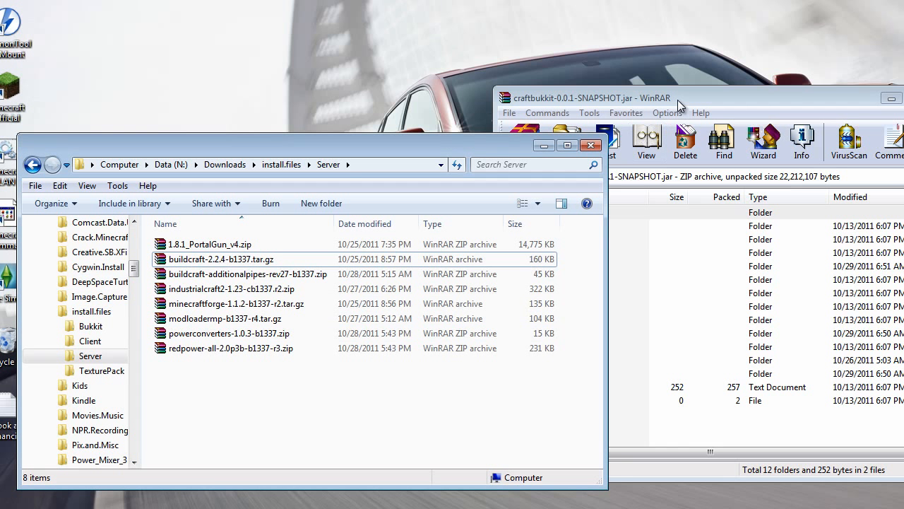
{"action": "left_click", "coordinate": [348, 147]}
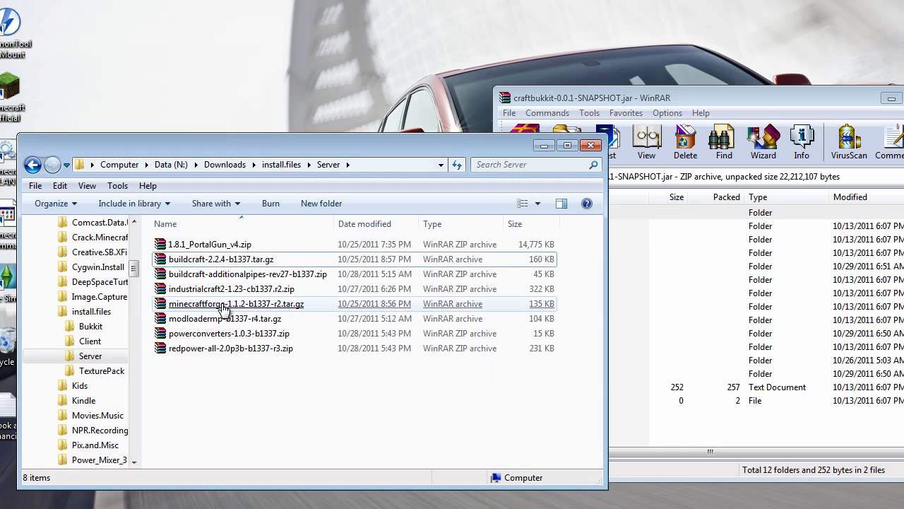
{"action": "left_click", "coordinate": [210, 261]}
{"action": "double_click", "coordinate": [211, 262]}
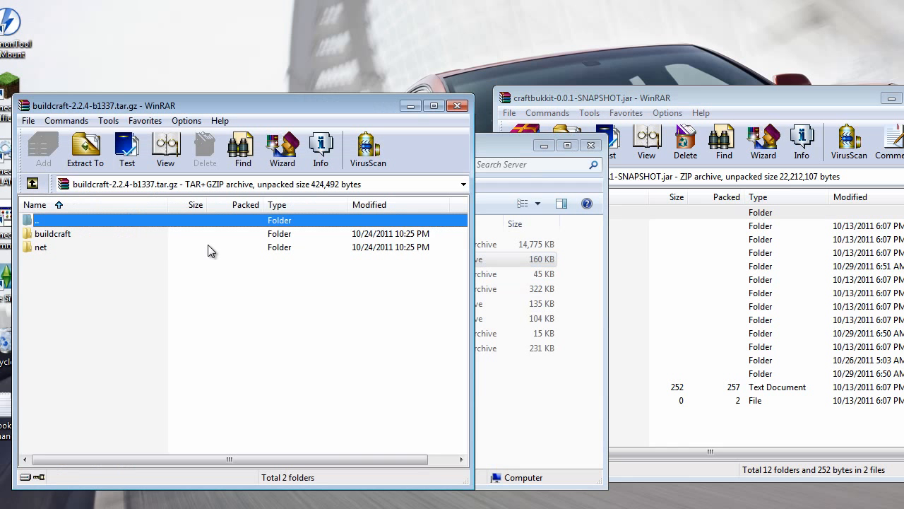
Step: Add BuildCraft's buildcraft and net folders to the root of the craftbukkit jar and close both archives
{"action": "left_click", "coordinate": [556, 92]}
{"action": "left_click", "coordinate": [361, 120]}
{"action": "left_click_drag", "start_coordinate": [134, 290], "coordinate": [558, 427]}
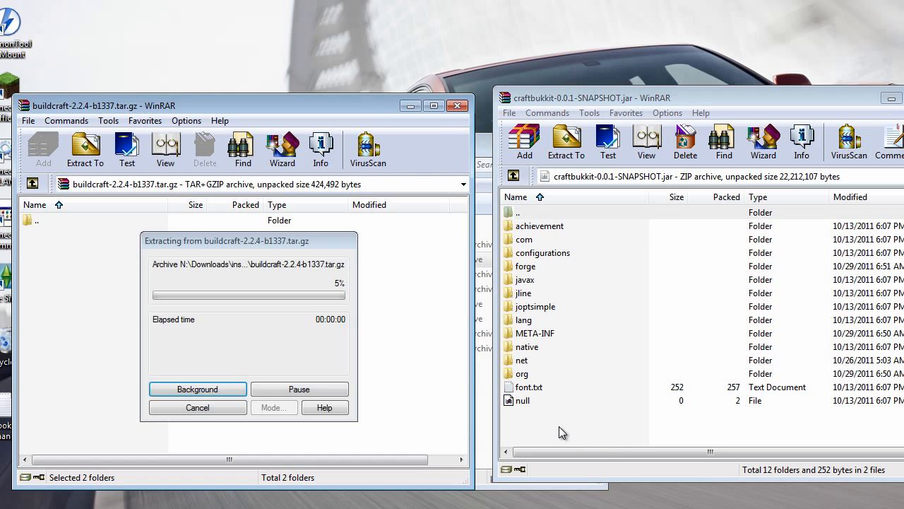
{"action": "left_click", "coordinate": [715, 408]}
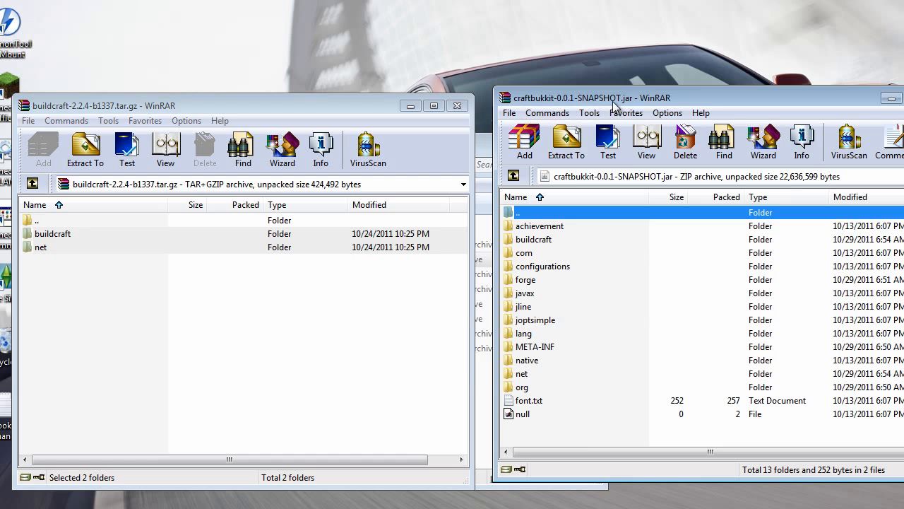
{"action": "left_click", "coordinate": [459, 106]}
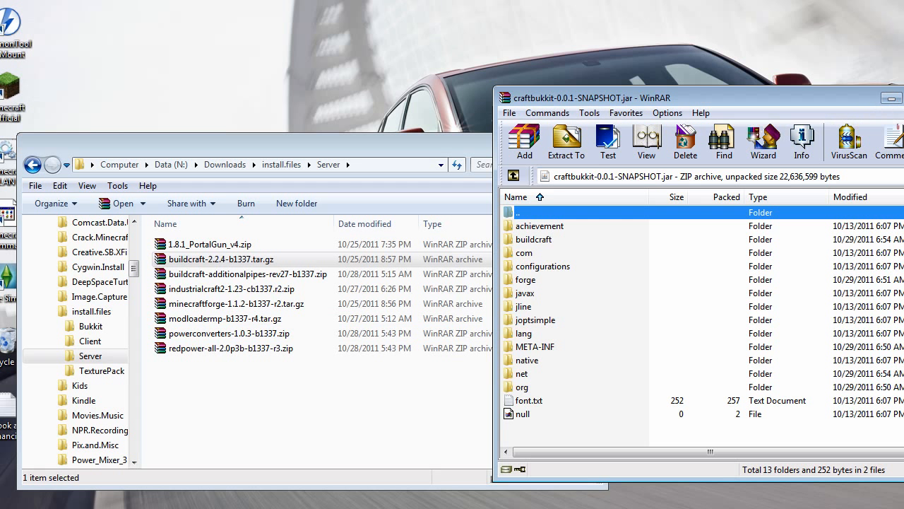
{"action": "key", "text": "alt+F4"}
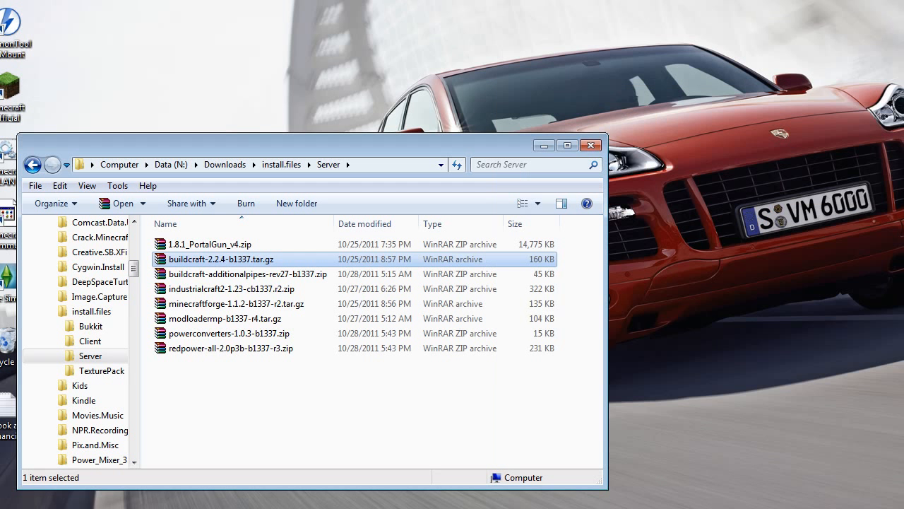
Step: Copy the additionalpipes-rev27, industrialcraft2-1.23, powerconverters-1.0.3 and redpower-all-2.0p3b-b1337-r3 zips from the Server folder into Bukkit's mods folder
{"action": "left_click", "coordinate": [295, 431]}
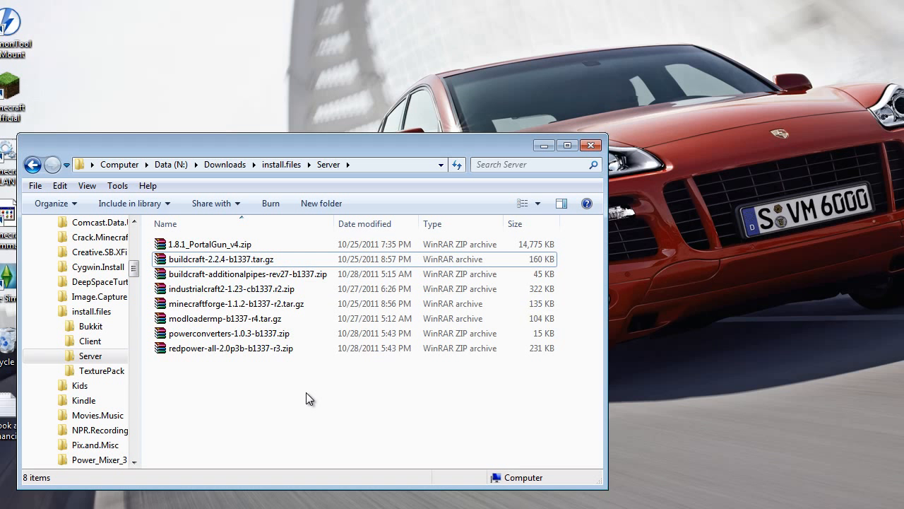
{"action": "left_click", "coordinate": [309, 275]}
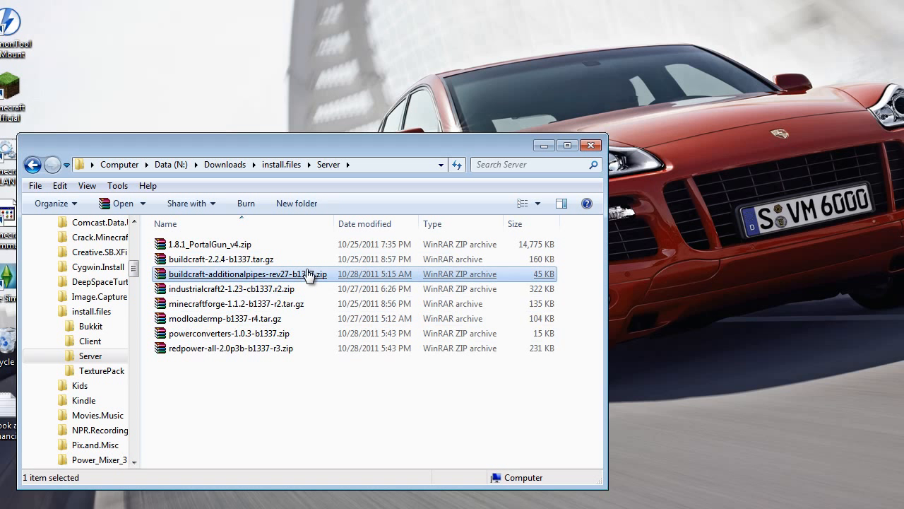
{"action": "left_click", "coordinate": [276, 289], "text": "ctrl"}
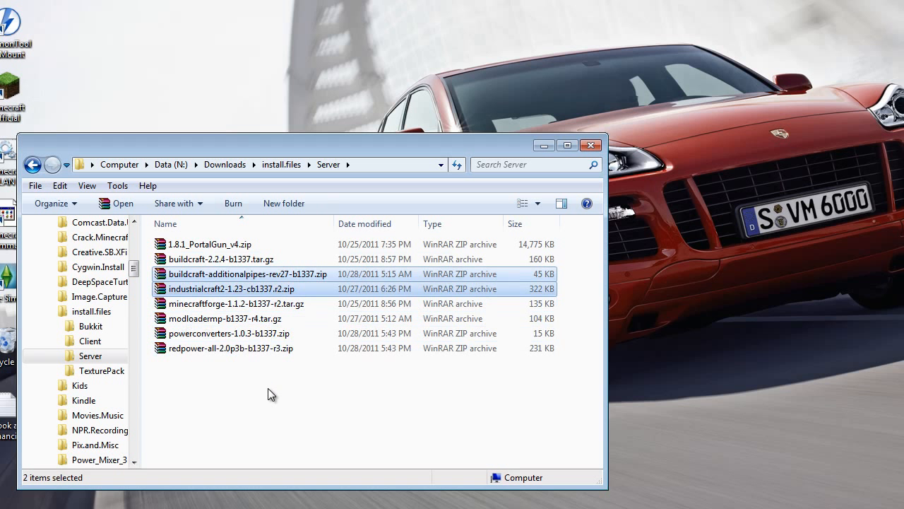
{"action": "left_click", "coordinate": [268, 334], "text": "ctrl"}
{"action": "left_click", "coordinate": [265, 349], "text": "ctrl"}
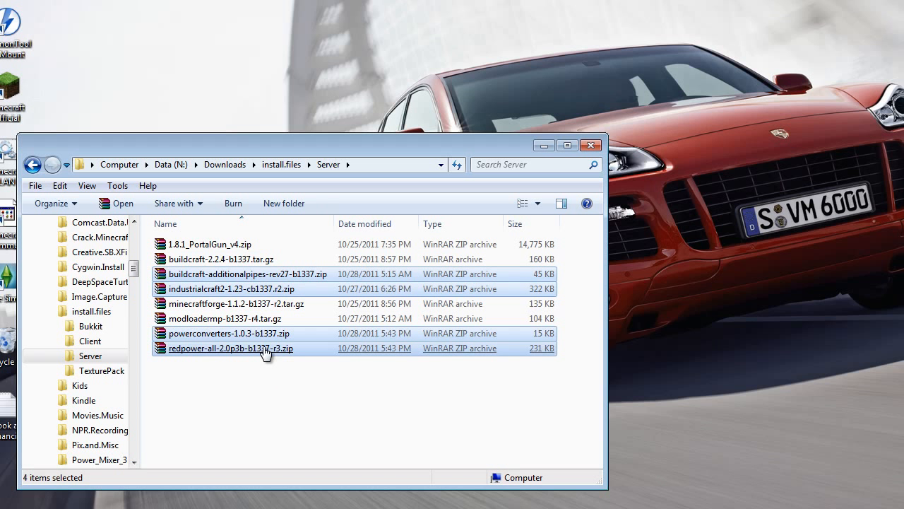
{"action": "left_click", "coordinate": [59, 327]}
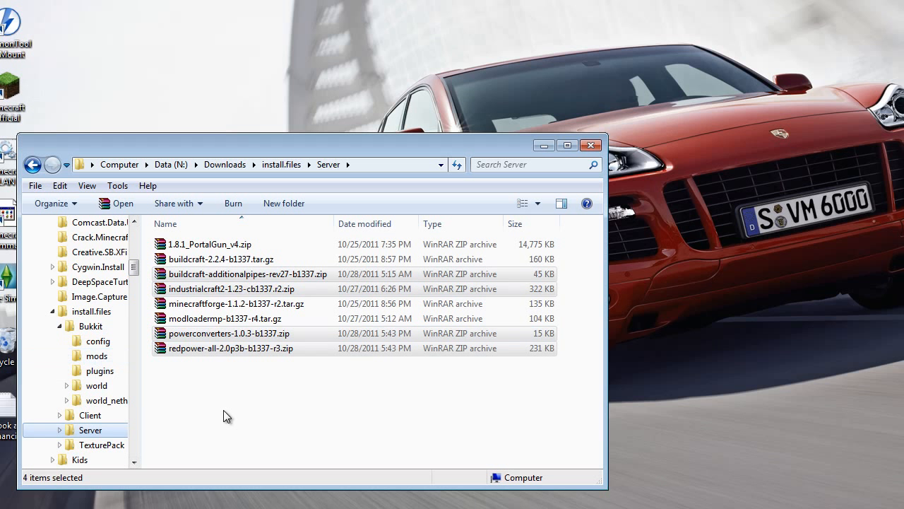
{"action": "left_click_drag", "start_coordinate": [252, 350], "coordinate": [97, 360]}
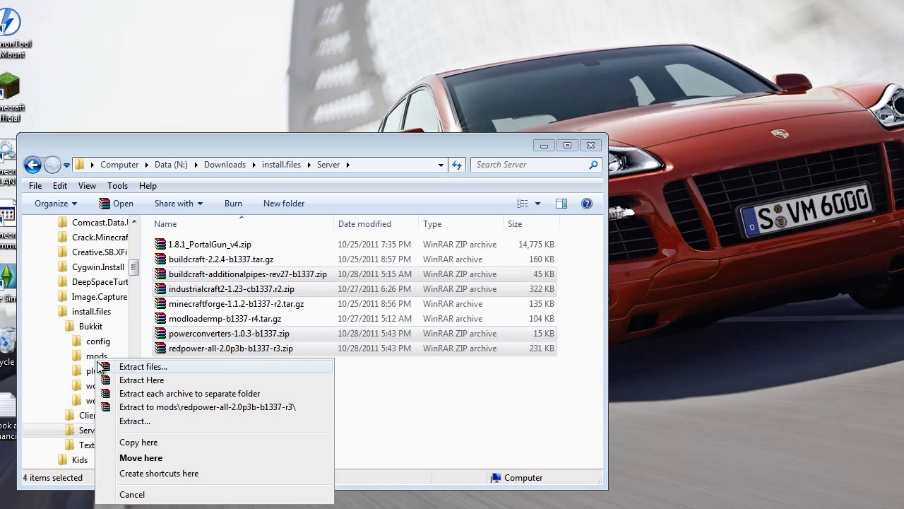
{"action": "left_click", "coordinate": [138, 442]}
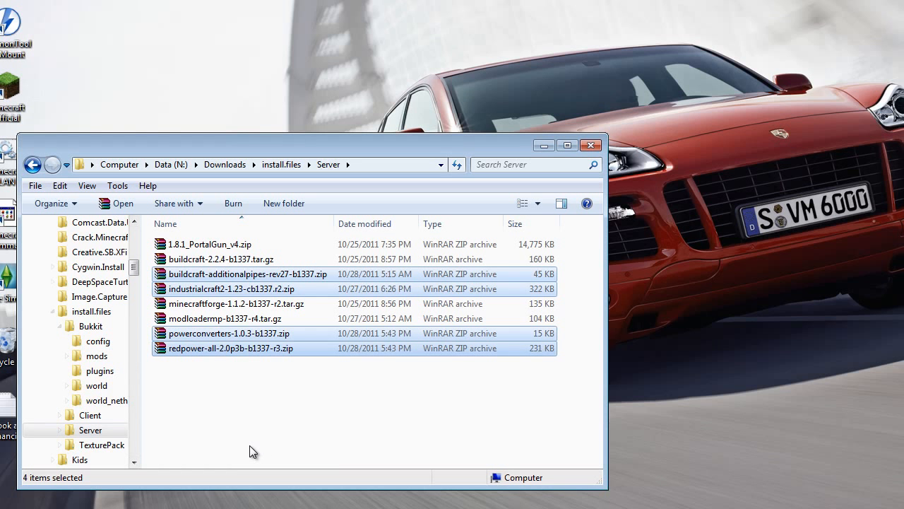
{"action": "left_click", "coordinate": [250, 445]}
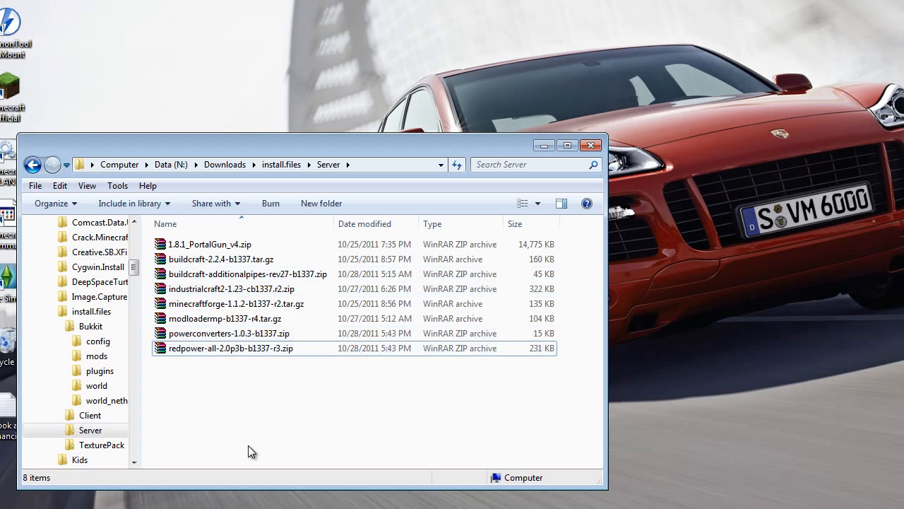
Step: Check the contents of the Bukkit folder and of its mods subfolder
{"action": "left_click", "coordinate": [90, 326]}
{"action": "left_click_drag", "start_coordinate": [595, 326], "coordinate": [597, 381]}
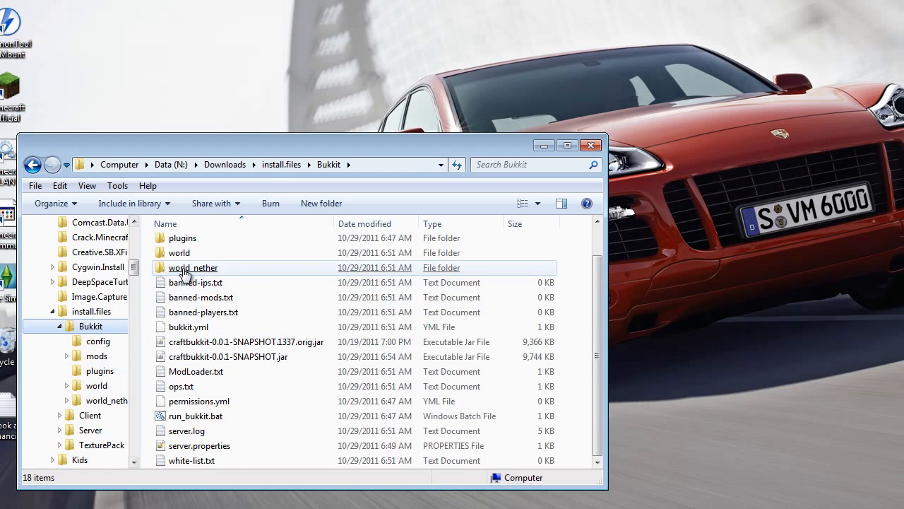
{"action": "left_click_drag", "start_coordinate": [596, 260], "coordinate": [599, 226]}
{"action": "double_click", "coordinate": [243, 259]}
{"action": "left_click_drag", "start_coordinate": [296, 349], "coordinate": [205, 233]}
{"action": "left_click", "coordinate": [229, 340]}
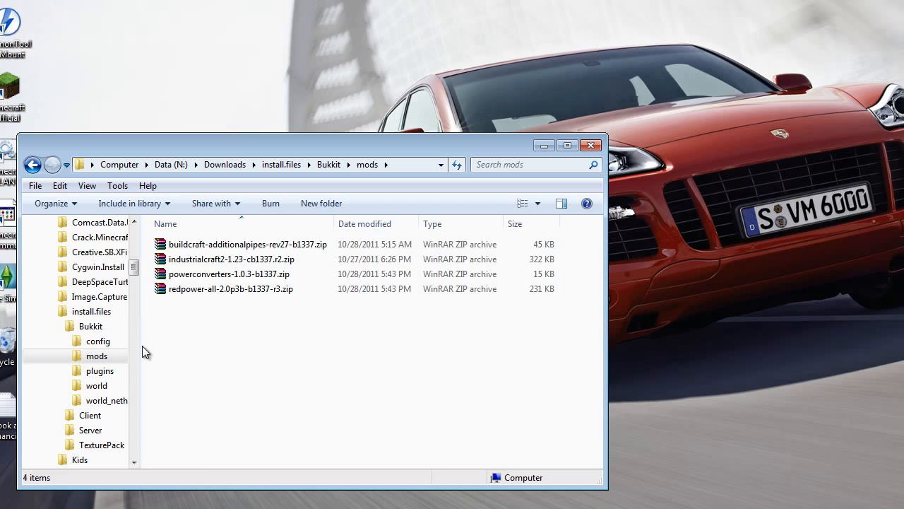
Step: Start the server with run_bukkit.bat from the Bukkit folder and bring its console window fully into view
{"action": "left_click", "coordinate": [90, 327]}
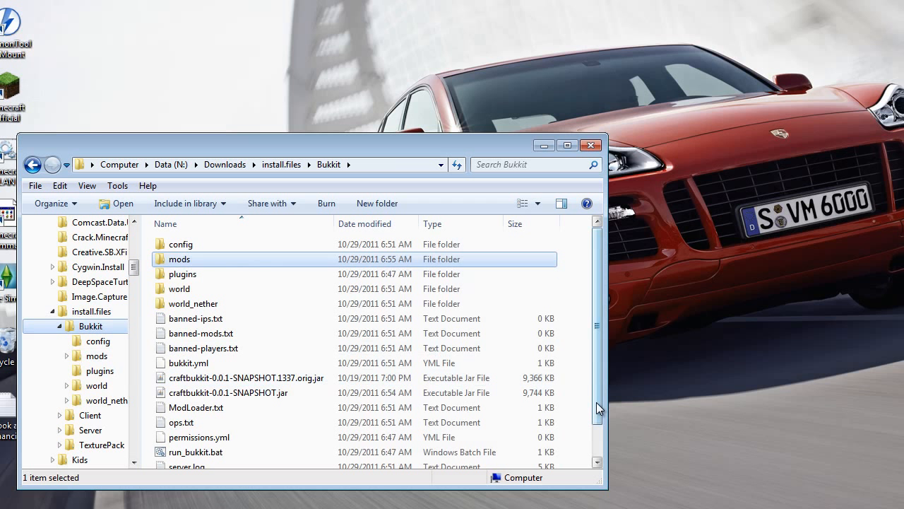
{"action": "left_click_drag", "start_coordinate": [596, 402], "coordinate": [595, 430]}
{"action": "double_click", "coordinate": [206, 416]}
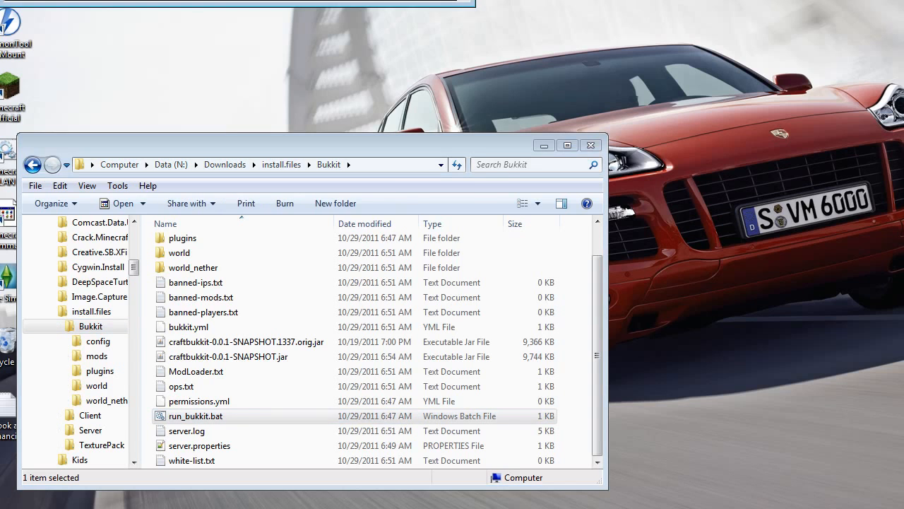
{"action": "left_click_drag", "start_coordinate": [391, 0], "coordinate": [389, 124]}
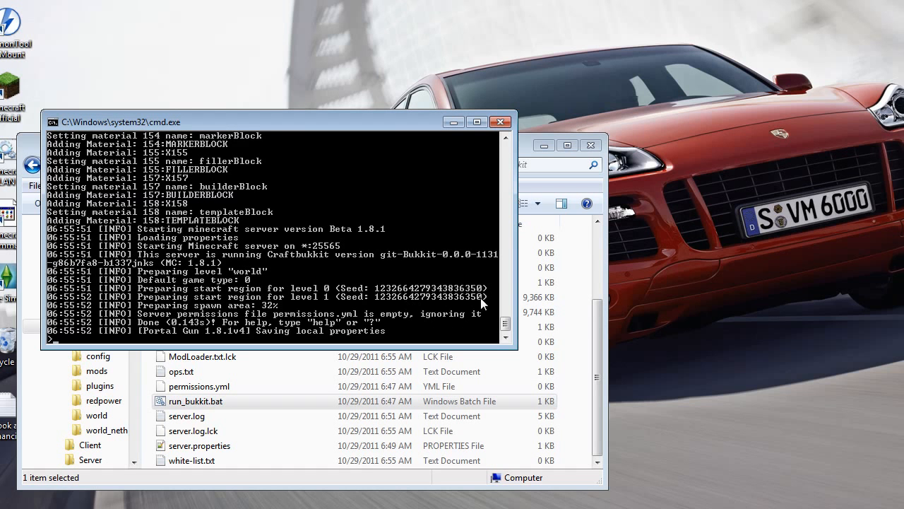
Step: Review the server console log for the loaded BuildCraft, PortalGun, RedPower, PowerConverters and IC2 mods
{"action": "mouse_move", "coordinate": [506, 324]}
{"action": "left_mouse_down"}
{"action": "mouse_move", "coordinate": [506, 152]}
{"action": "mouse_move", "coordinate": [508, 324]}
{"action": "left_mouse_up"}
{"action": "left_click_drag", "start_coordinate": [504, 321], "coordinate": [505, 217]}
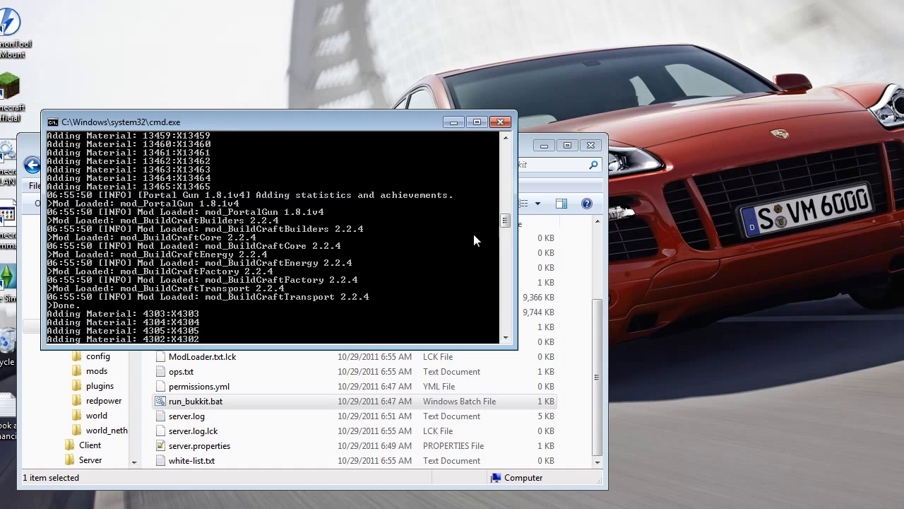
{"action": "left_click_drag", "start_coordinate": [504, 221], "coordinate": [505, 185]}
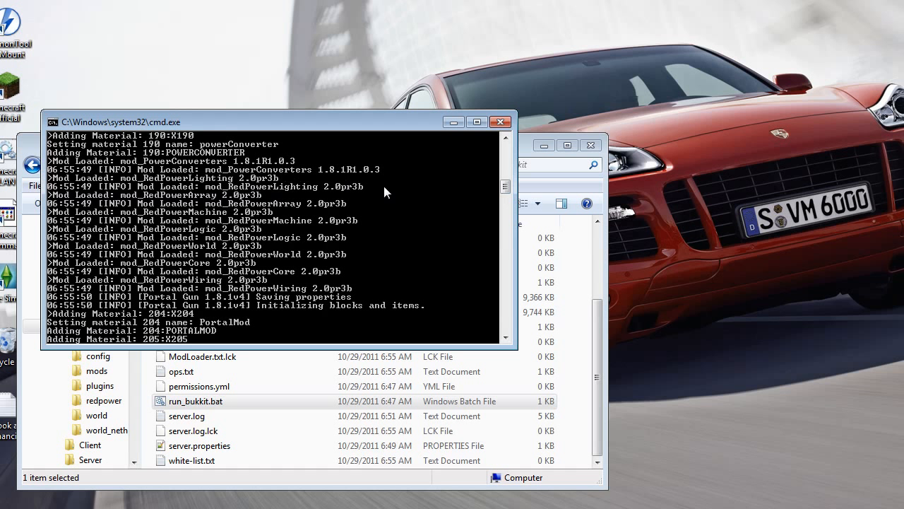
{"action": "left_click_drag", "start_coordinate": [507, 188], "coordinate": [507, 180]}
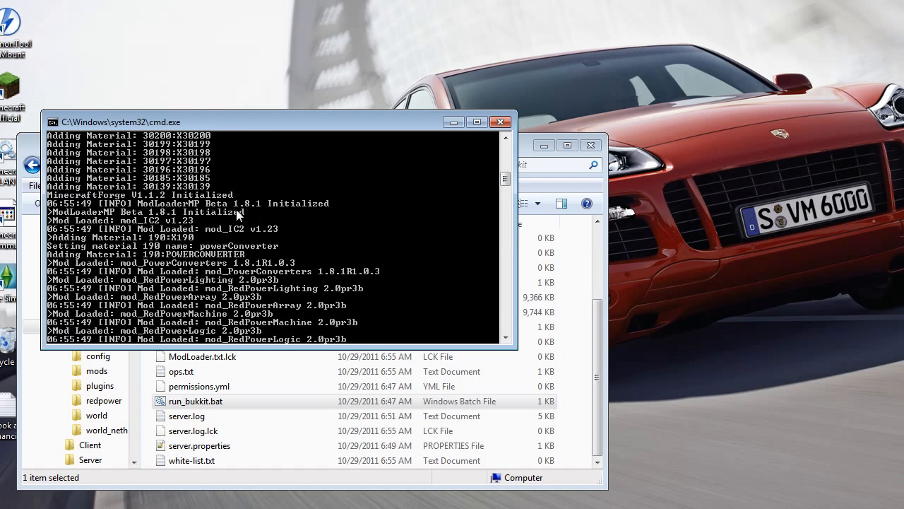
{"action": "left_click_drag", "start_coordinate": [504, 173], "coordinate": [500, 333]}
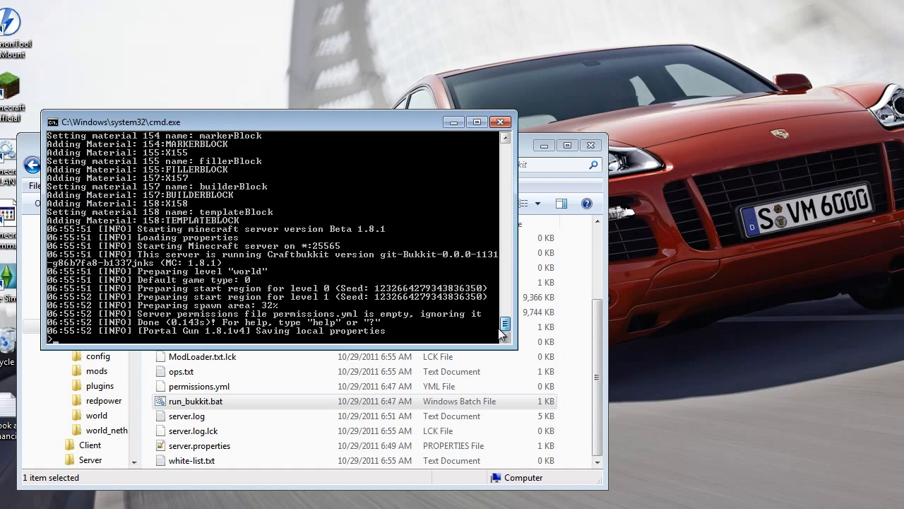
Step: Launch the Minecraft client, enlarge its window, log in with the saved account and join the MyLocalHost multiplayer server
{"action": "double_click", "coordinate": [9, 87]}
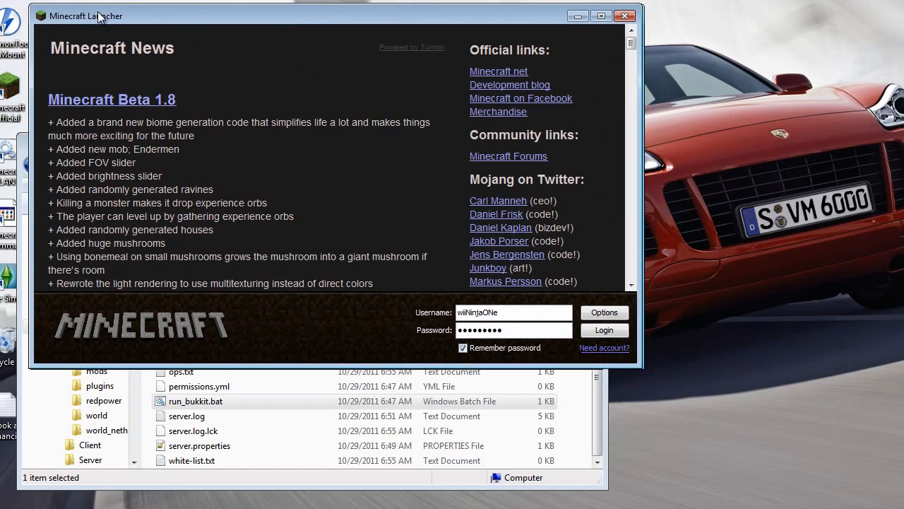
{"action": "left_click_drag", "start_coordinate": [622, 368], "coordinate": [879, 503]}
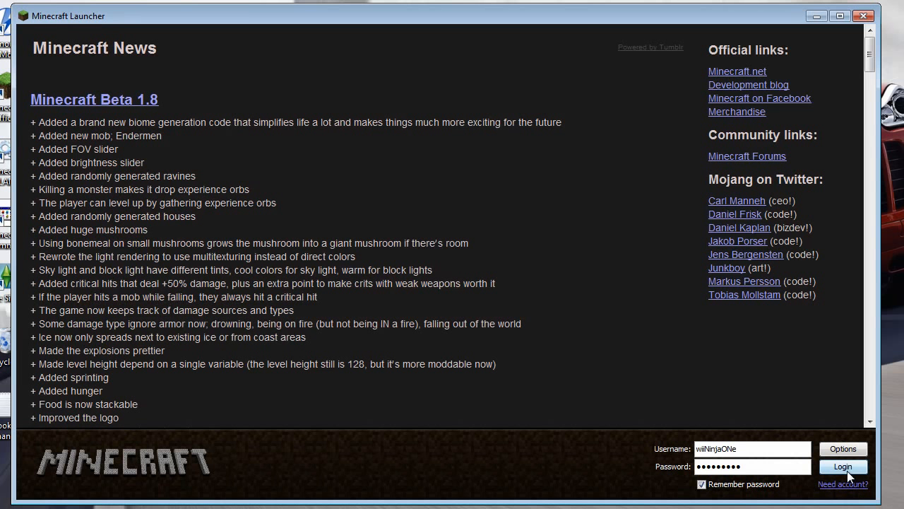
{"action": "left_click", "coordinate": [847, 471]}
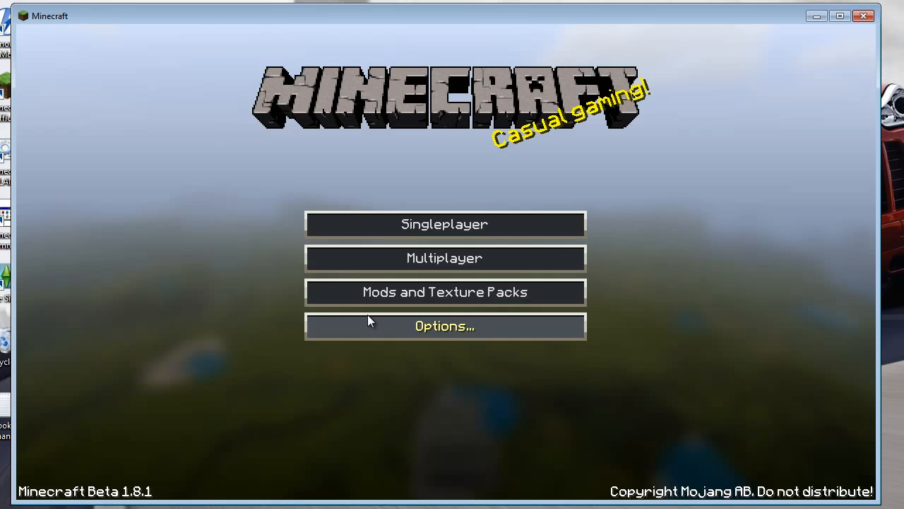
{"action": "left_click", "coordinate": [398, 260]}
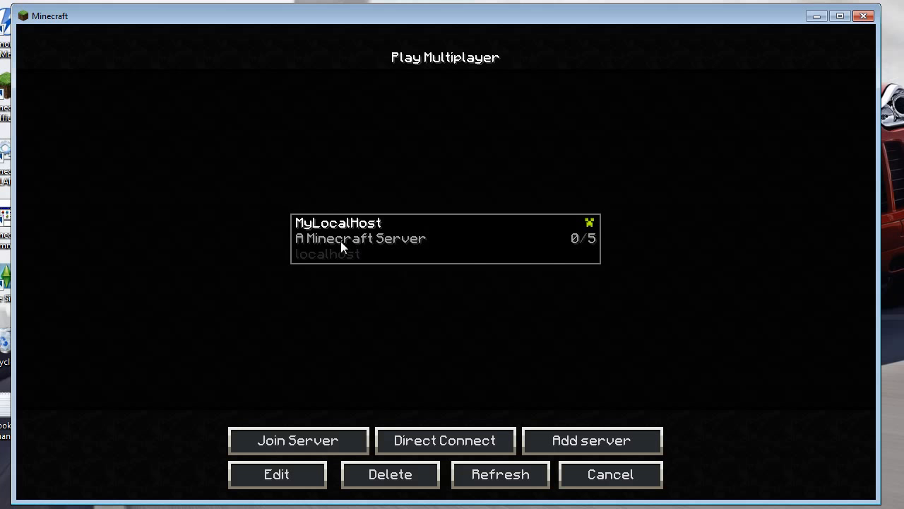
{"action": "left_click", "coordinate": [271, 438]}
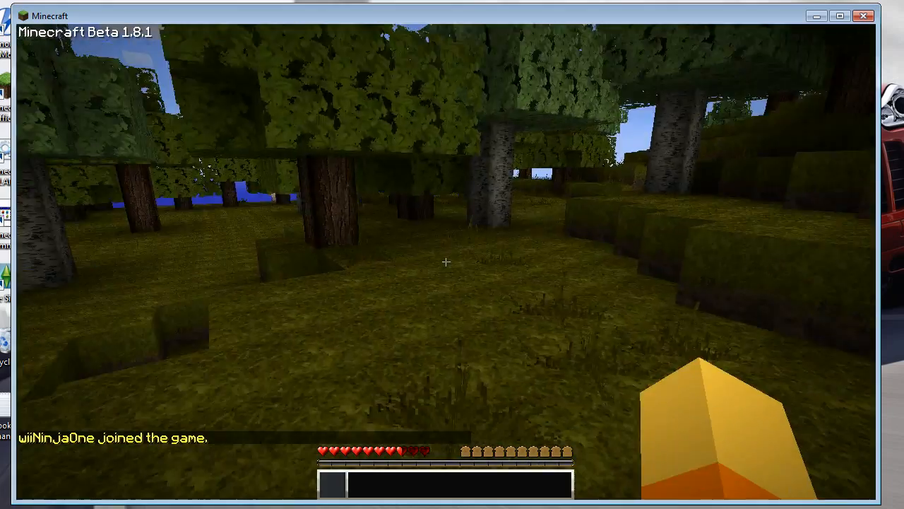
Step: Fly from the forest across the water to the open grassland with cows and land there
{"action": "key", "text": "f"}
{"action": "key", "text": "space"}
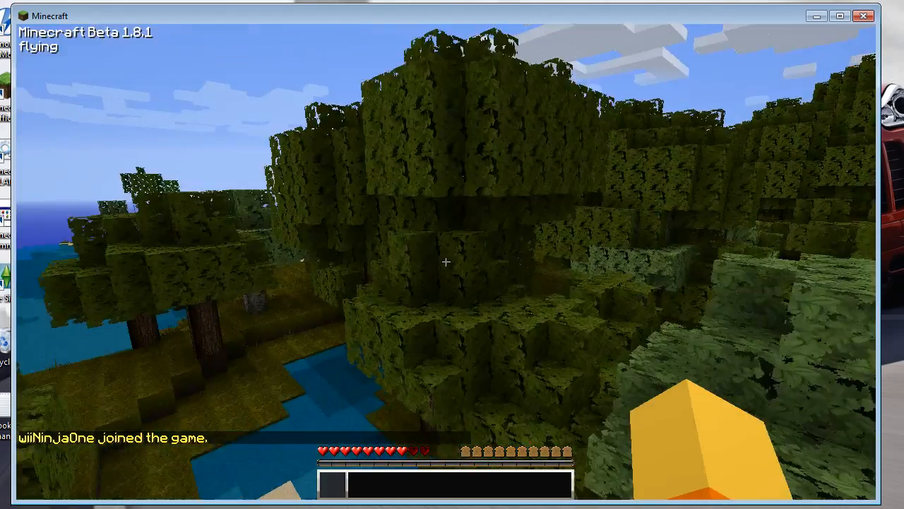
{"action": "key", "text": "space"}
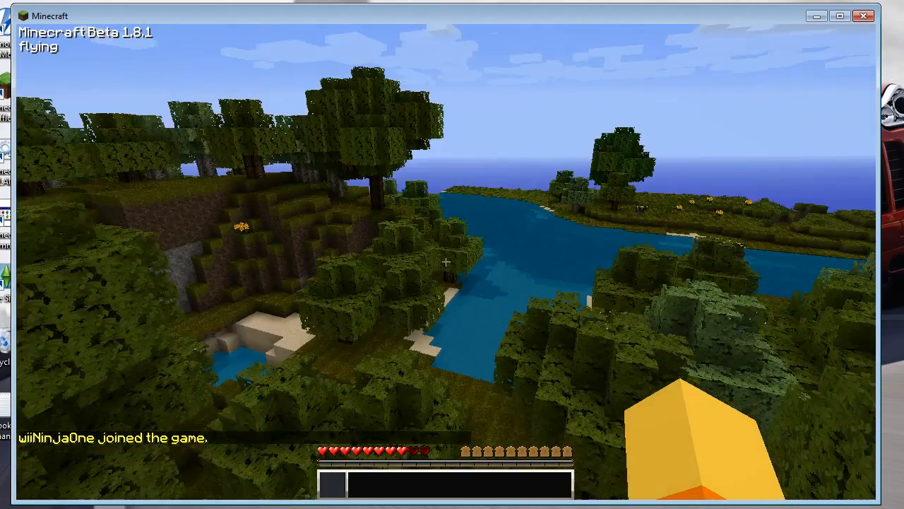
{"action": "key", "text": "w"}
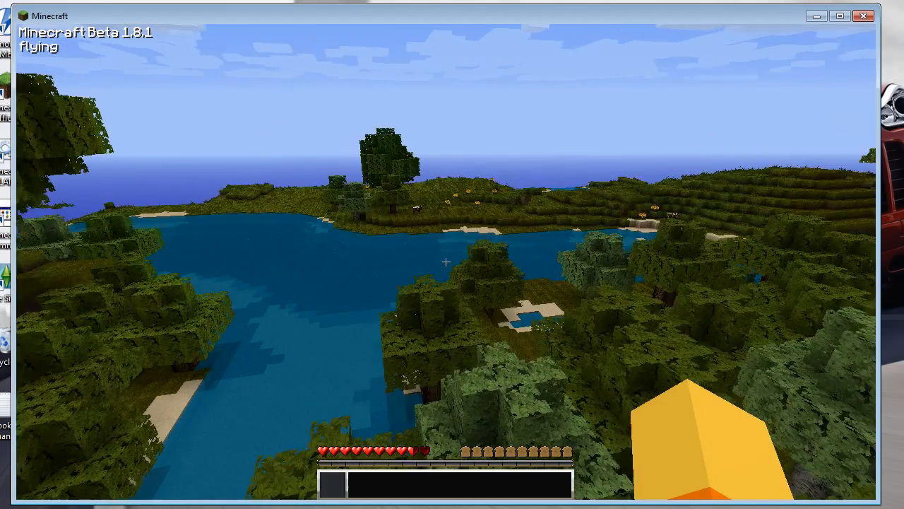
{"action": "key", "text": "w"}
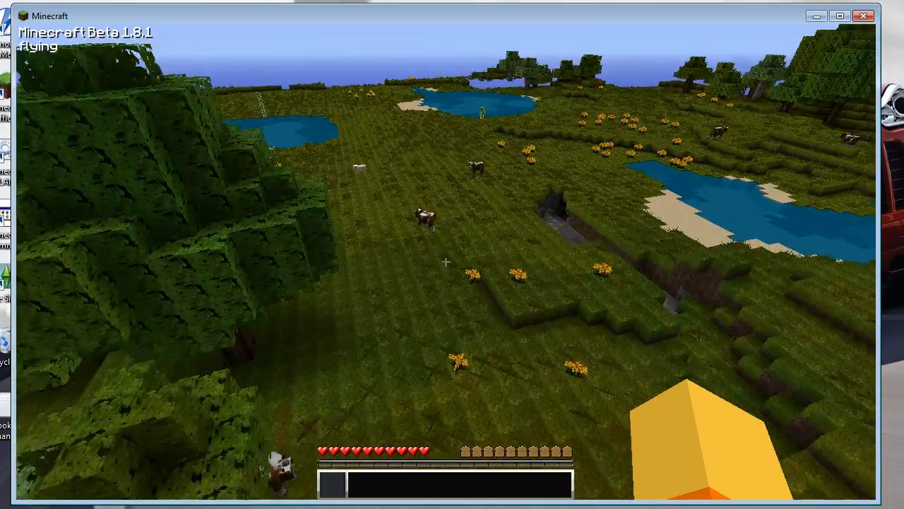
{"action": "key", "text": "w"}
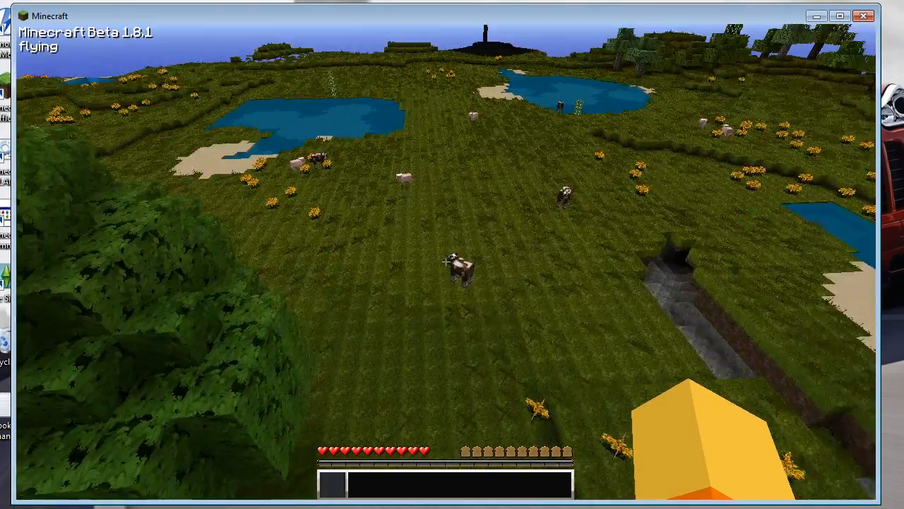
{"action": "key", "text": "w"}
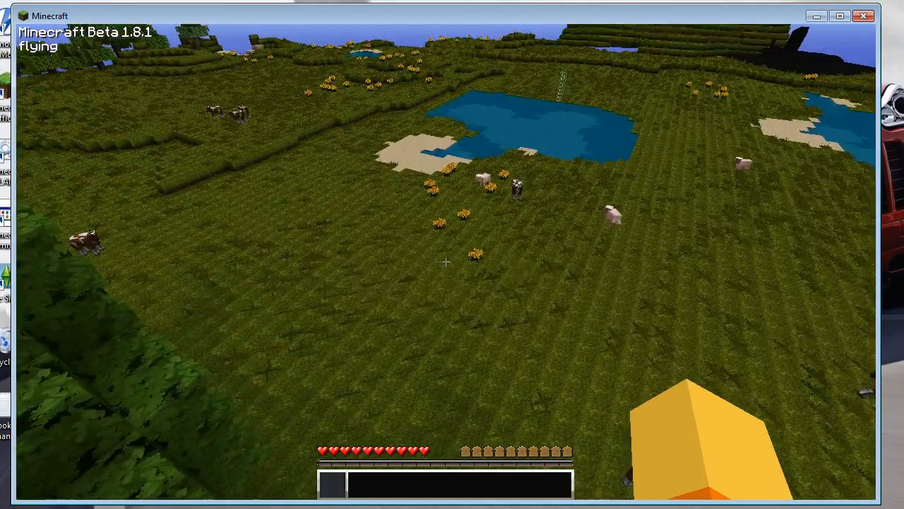
{"action": "key", "text": "w"}
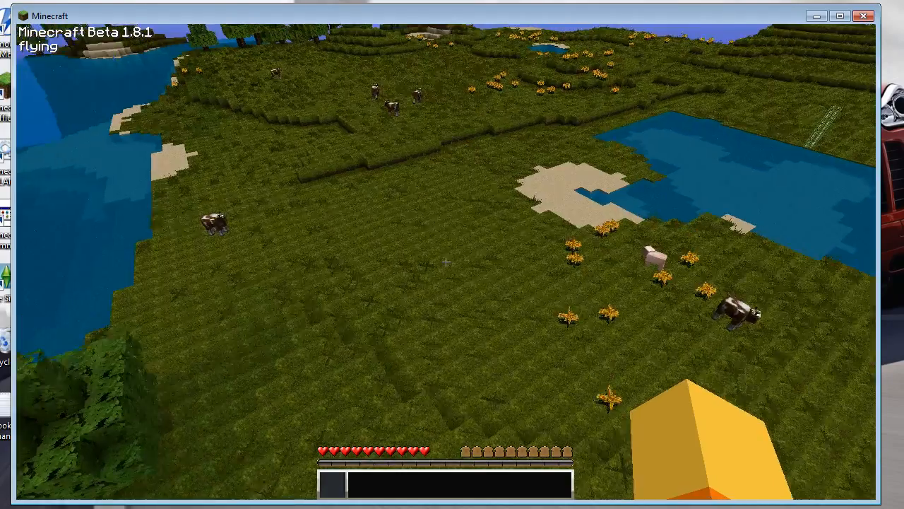
{"action": "key", "text": "w"}
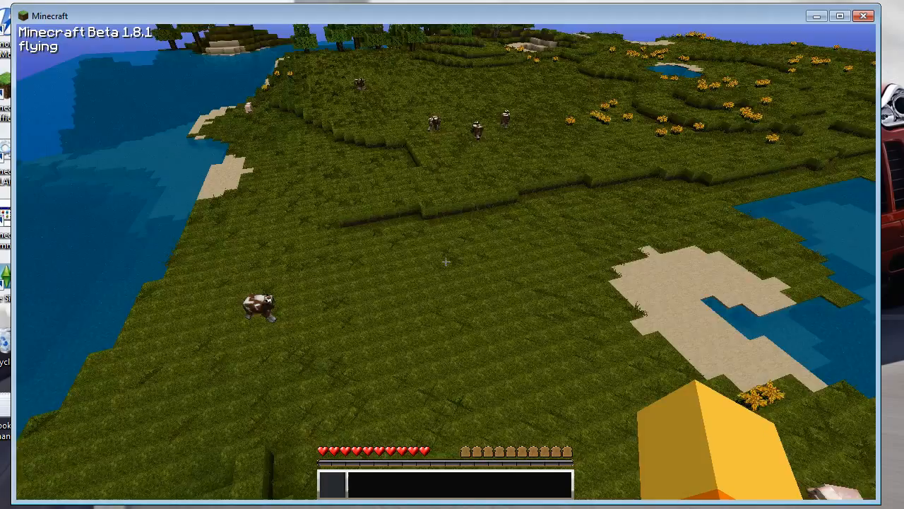
{"action": "key", "text": "f"}
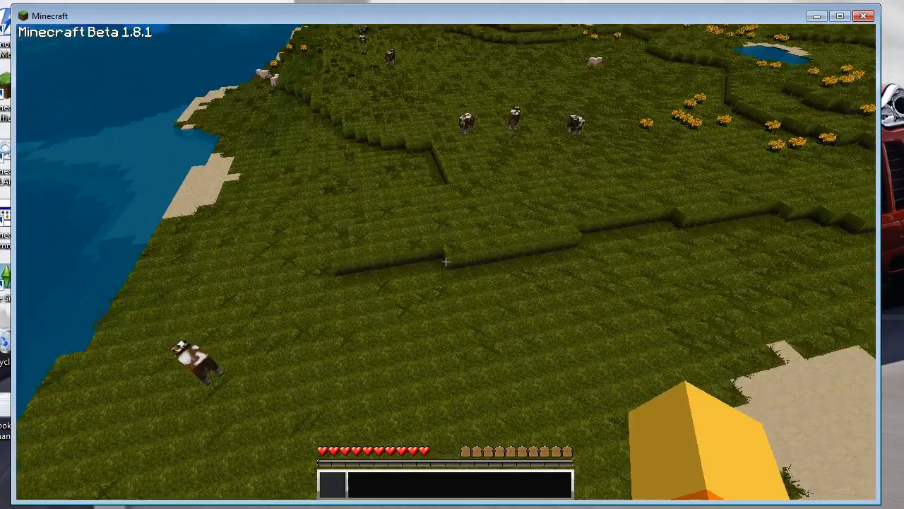
{"action": "key", "text": "f"}
{"action": "key", "text": "w"}
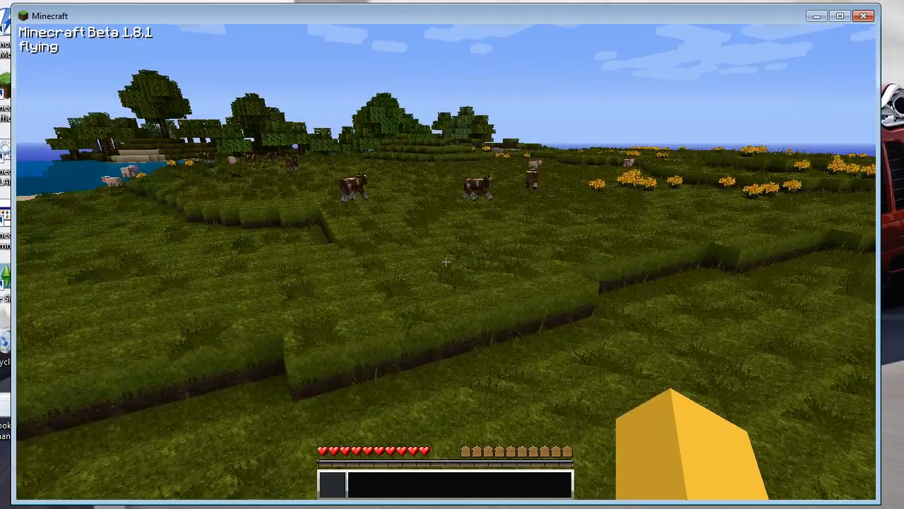
{"action": "key", "text": "w"}
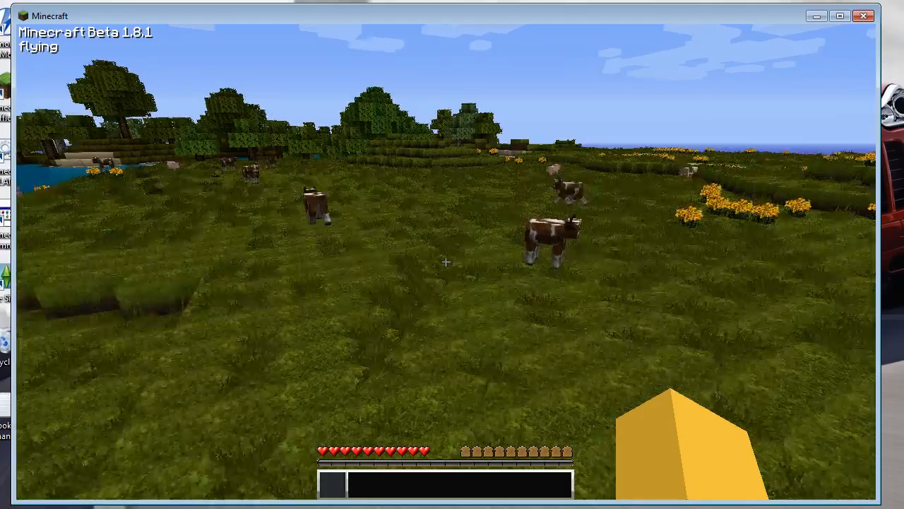
{"action": "key", "text": "f"}
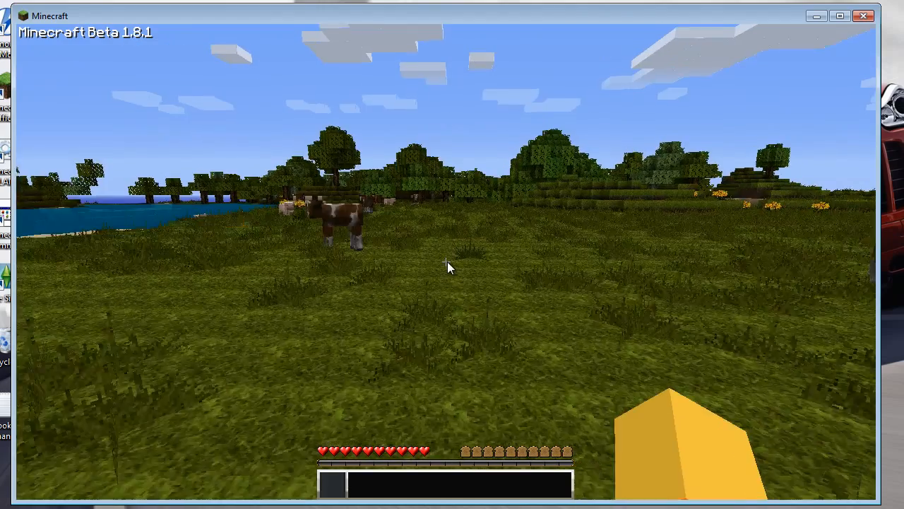
Step: Open the inventory with the TooManyItems overlay and look through the first two pages of its item list
{"action": "key", "text": "e"}
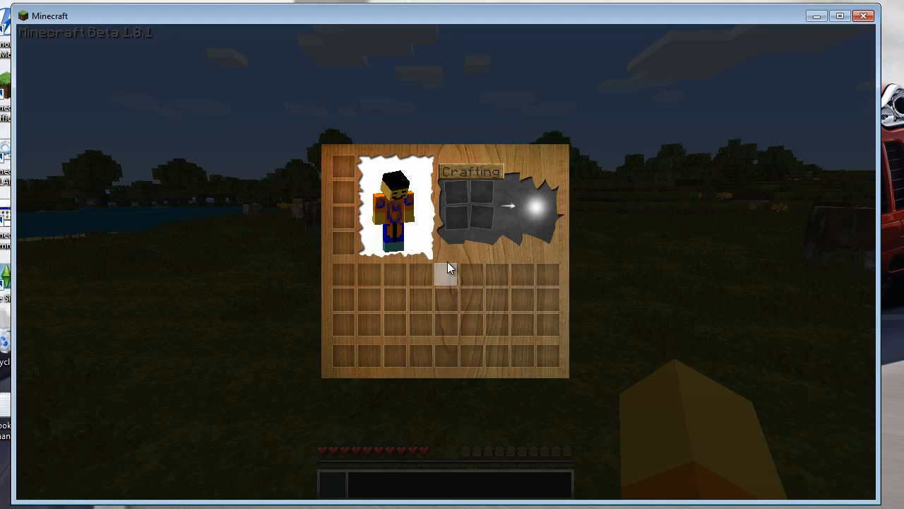
{"action": "key", "text": "o"}
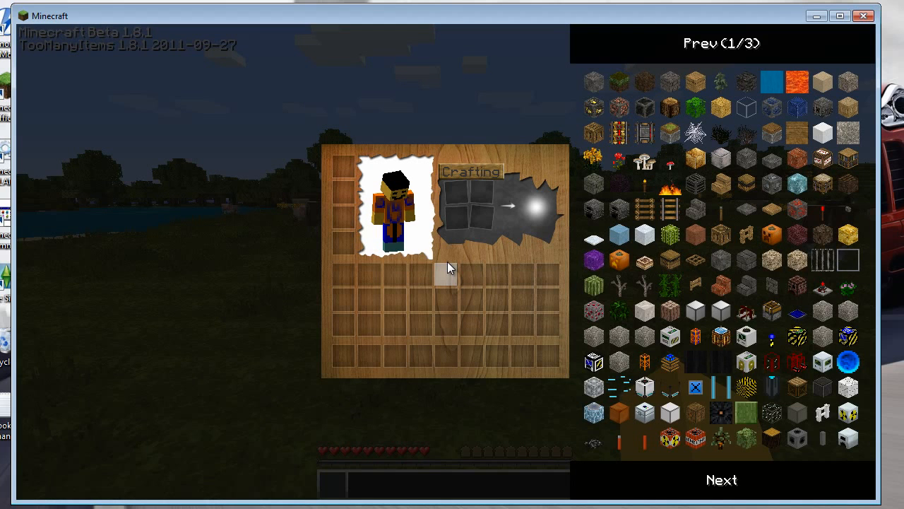
{"action": "left_click", "coordinate": [746, 494]}
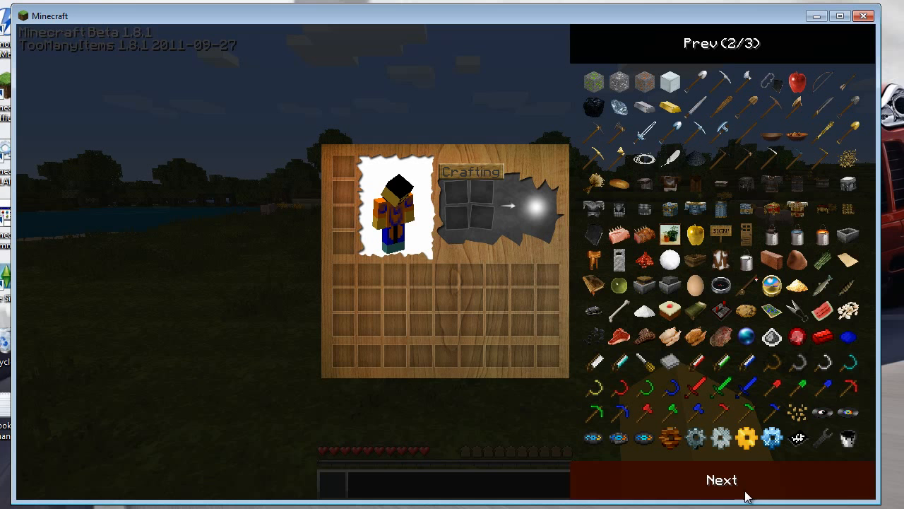
{"action": "left_click", "coordinate": [738, 47]}
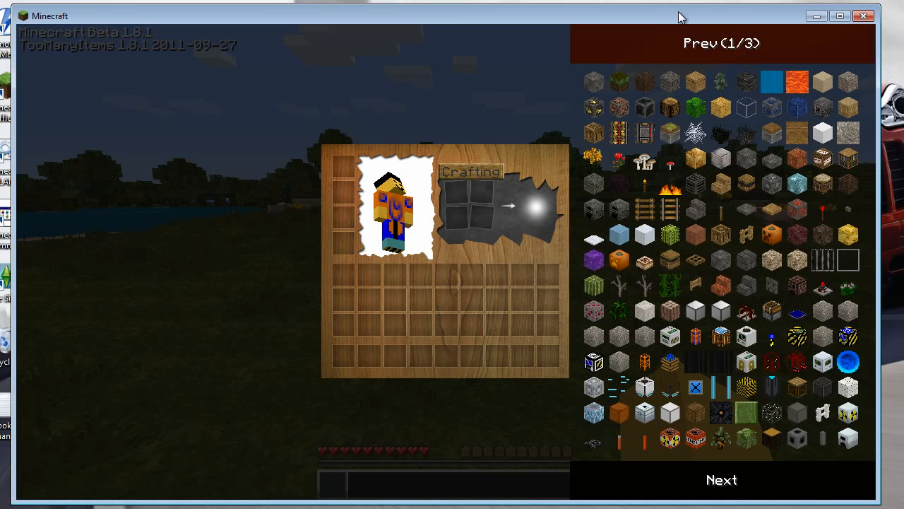
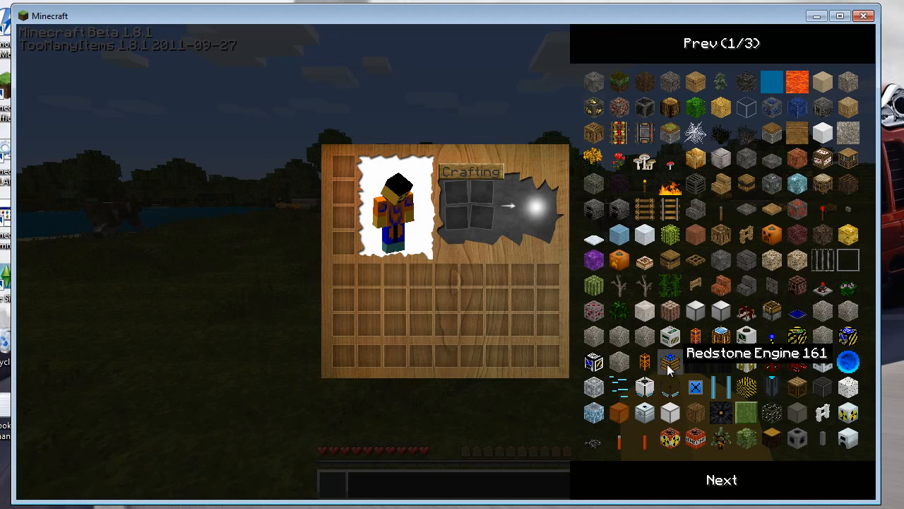
Step: Give the player a Redstone Engine (161) and one each of items 165, 128 and 126 from TooManyItems
{"action": "left_click", "coordinate": [669, 370]}
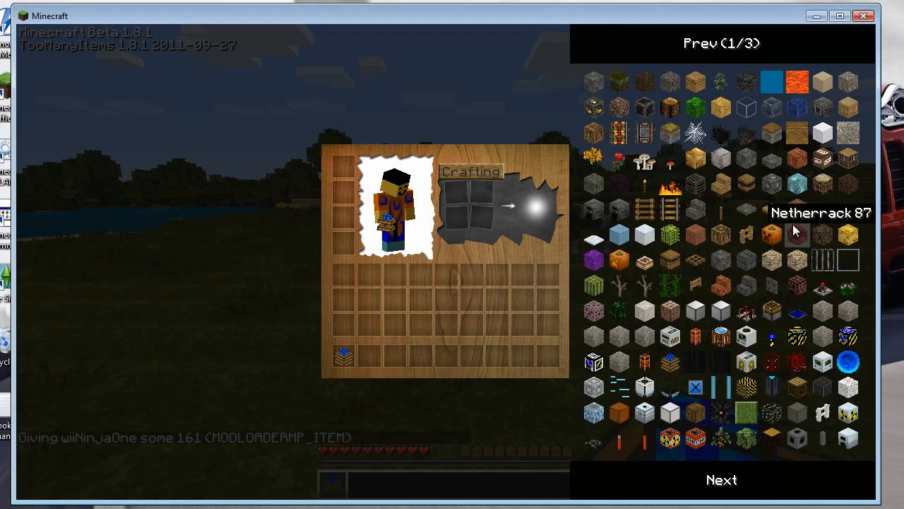
{"action": "left_click", "coordinate": [781, 361]}
{"action": "left_click", "coordinate": [748, 318]}
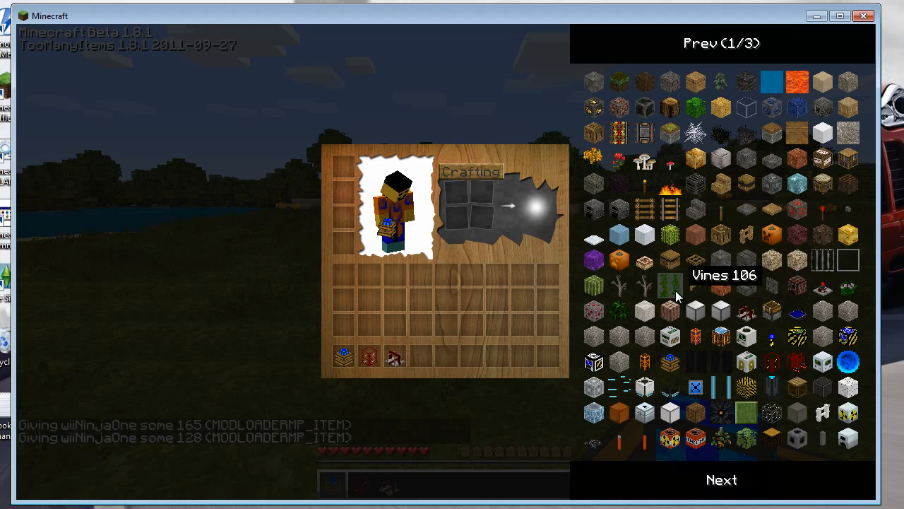
{"action": "left_click", "coordinate": [731, 315]}
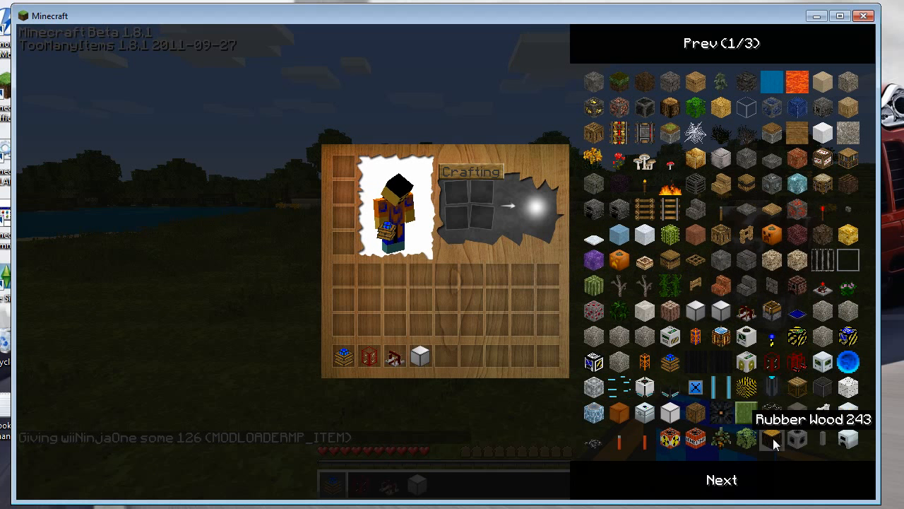
Step: Add a stack of 64 red ingots (item 1258) and a lever (item 69) to the inventory
{"action": "left_click", "coordinate": [774, 482]}
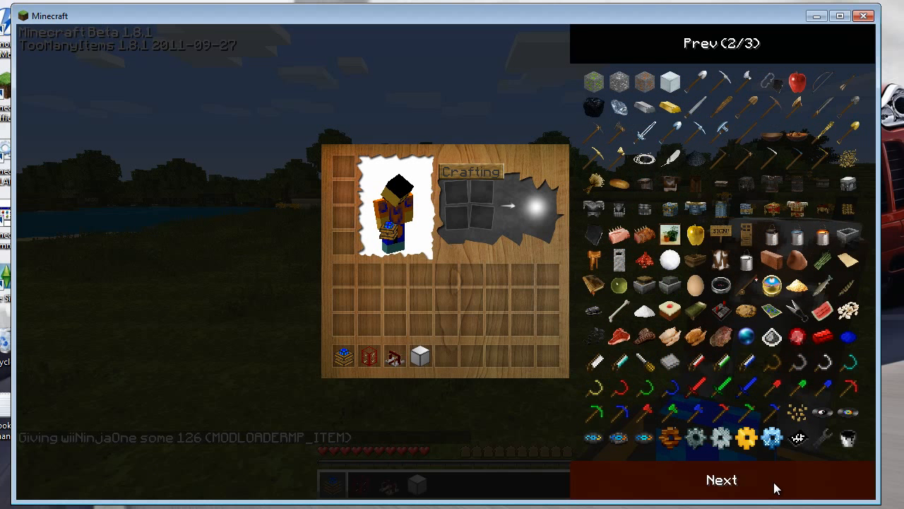
{"action": "left_click", "coordinate": [826, 340]}
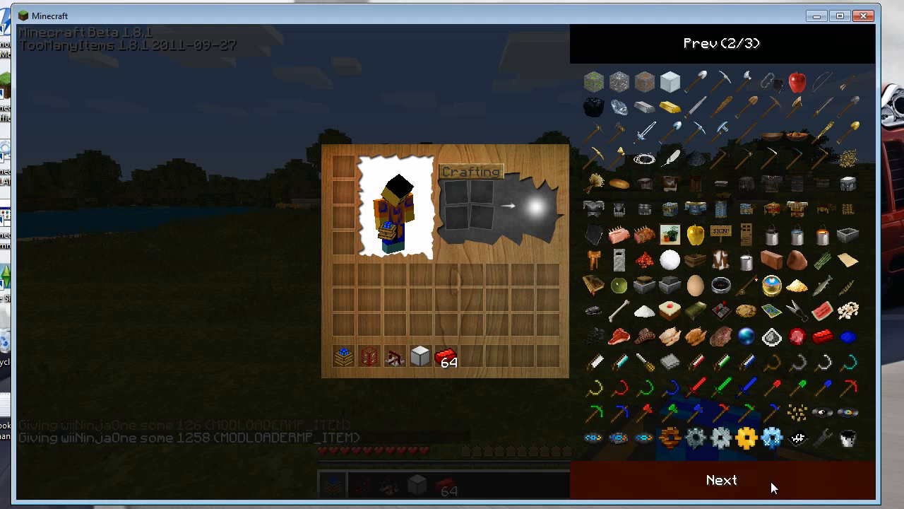
{"action": "left_click", "coordinate": [721, 44]}
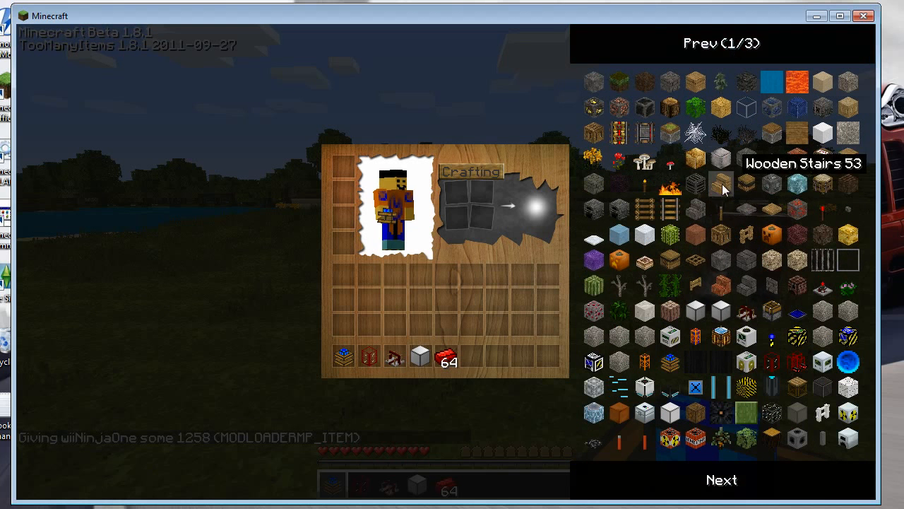
{"action": "left_click", "coordinate": [722, 218]}
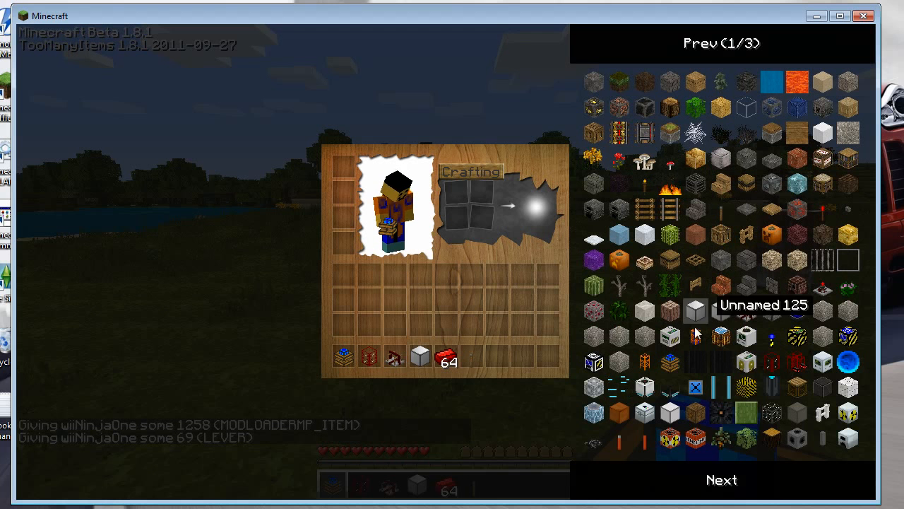
Step: Add the portal gun (item 13456) and the mining laser (item 30208) from the third item page and close the inventory
{"action": "left_click", "coordinate": [694, 495]}
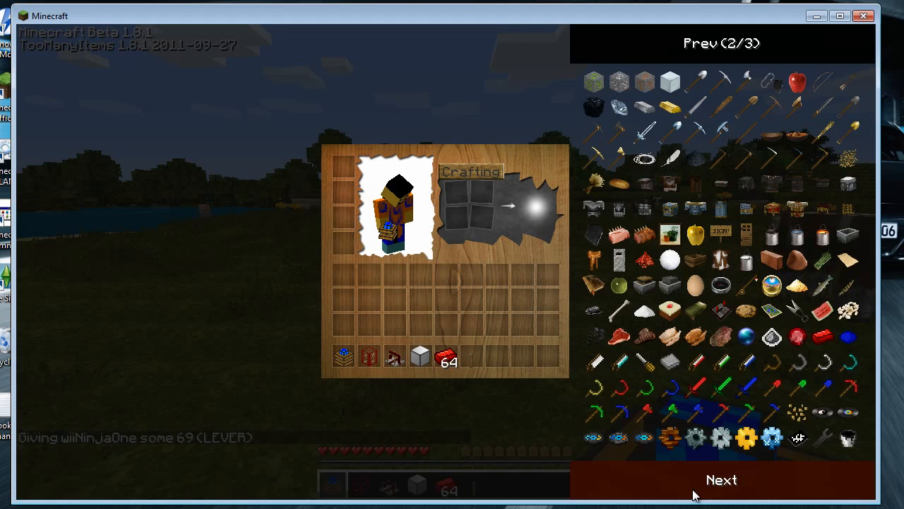
{"action": "left_click", "coordinate": [694, 494]}
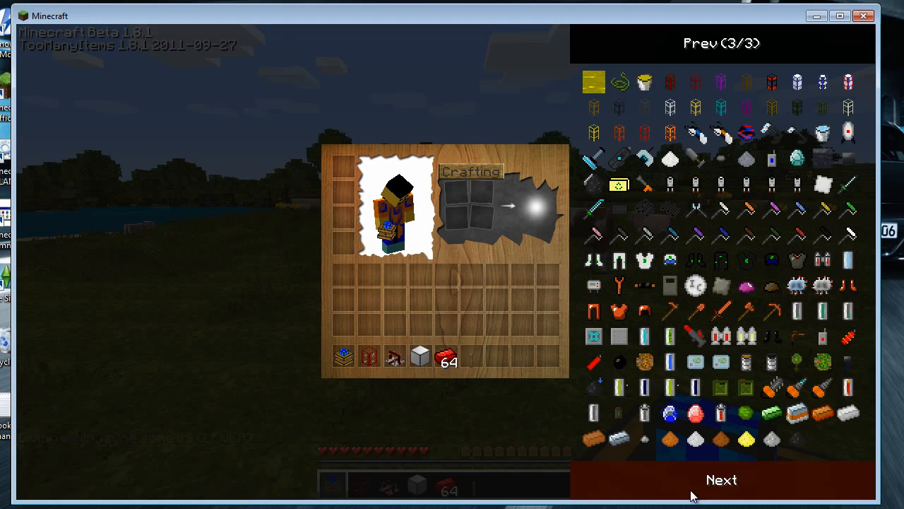
{"action": "left_click", "coordinate": [697, 137]}
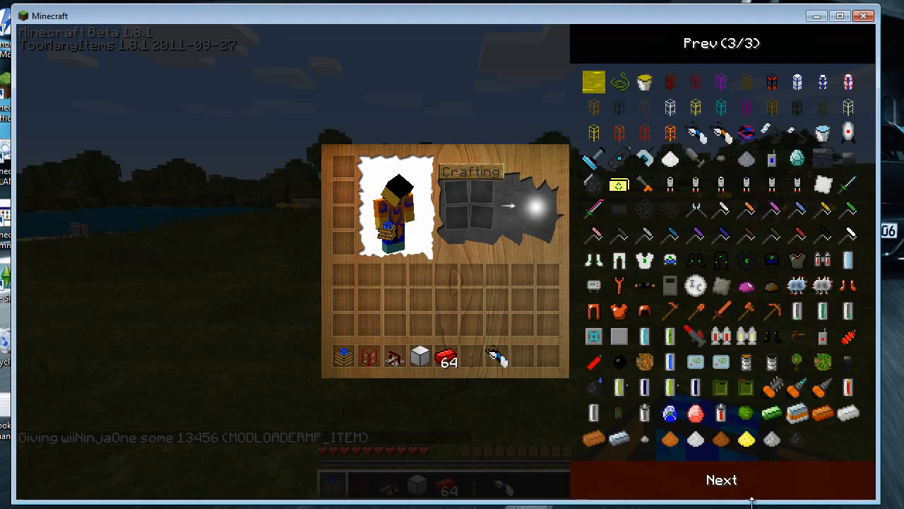
{"action": "left_click", "coordinate": [693, 338]}
{"action": "key", "text": "e"}
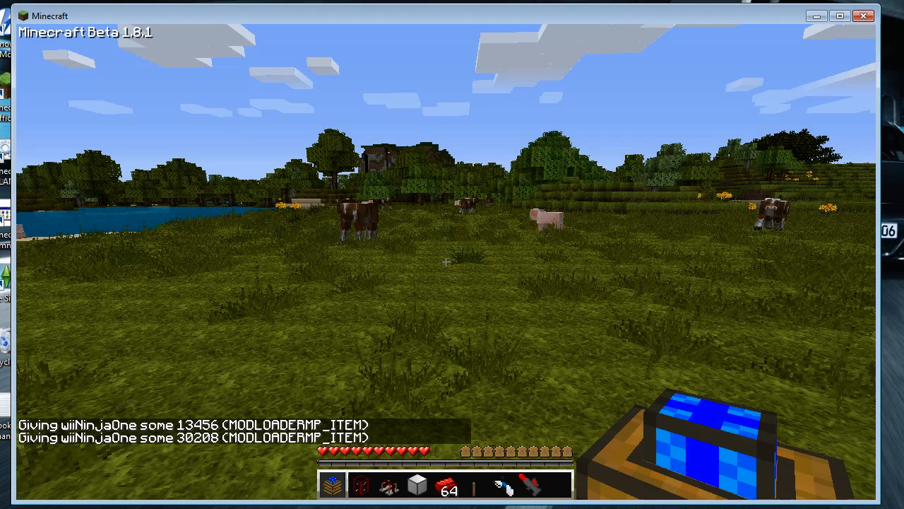
Step: Equip the mining laser and fire it at the cow straight ahead in the grassland
{"action": "scroll", "coordinate": [445, 262], "scroll_direction": "down", "scroll_amount": 7}
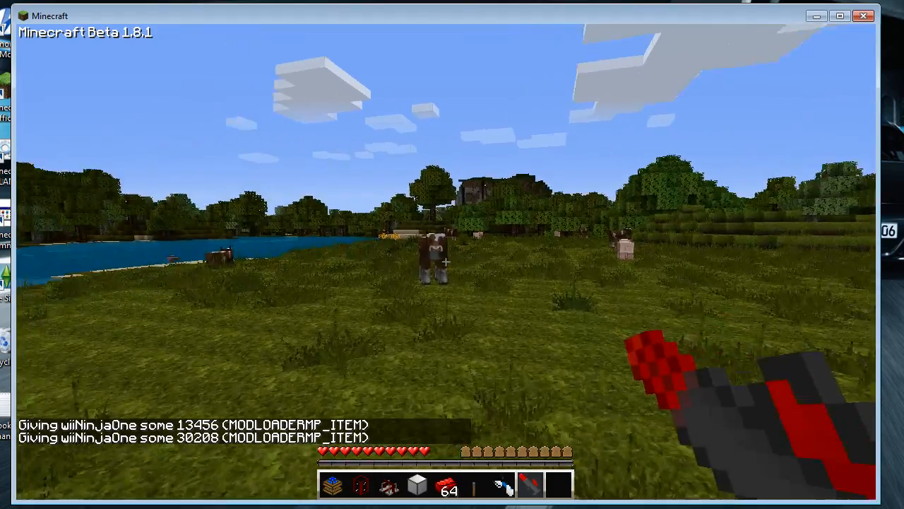
{"action": "right_click", "coordinate": [446, 262]}
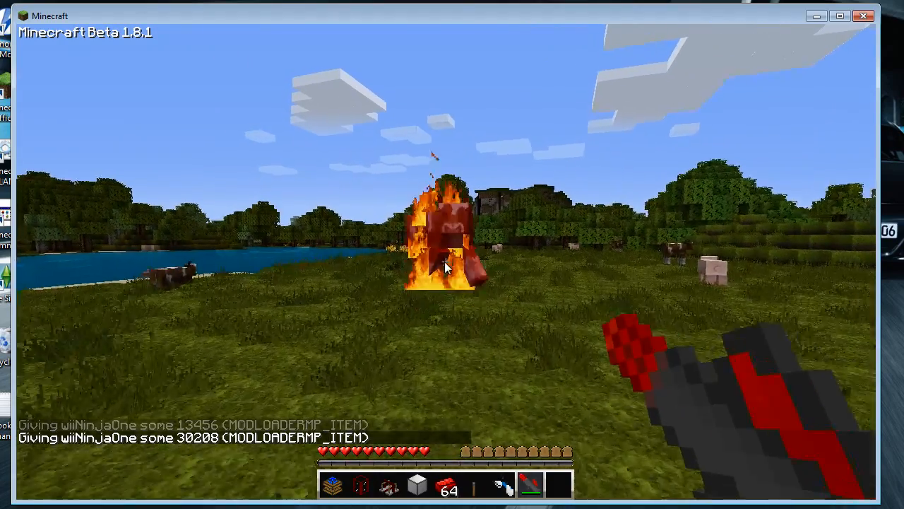
Step: Fire the mining laser at the burning cow and at the other cows near the lake
{"action": "right_click", "coordinate": [446, 262]}
{"action": "right_click", "coordinate": [446, 262]}
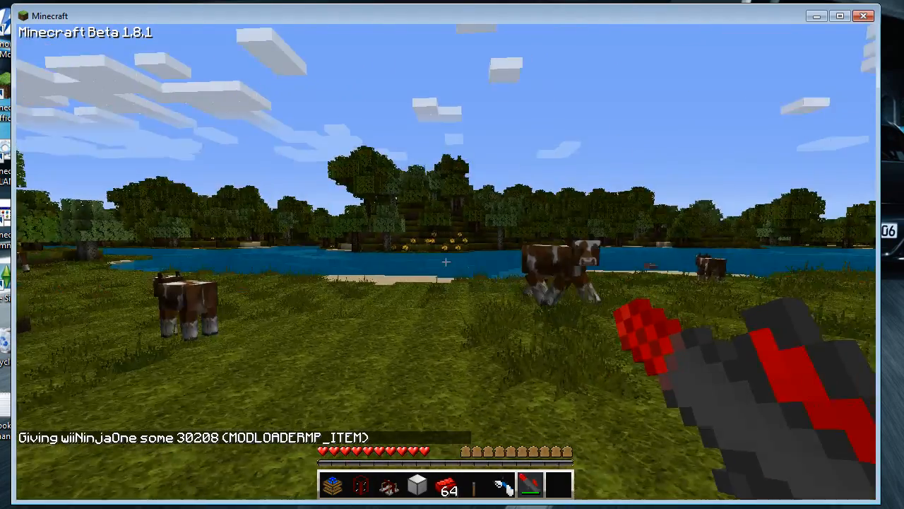
{"action": "right_click", "coordinate": [445, 263]}
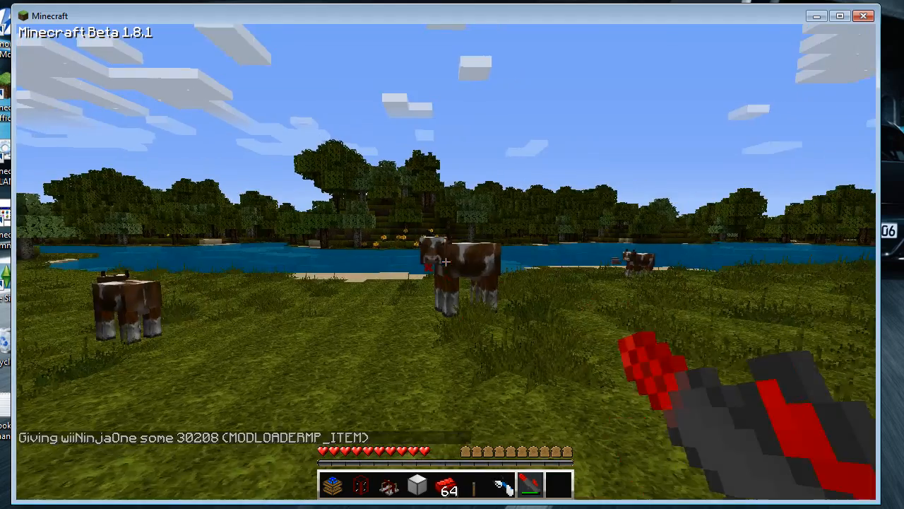
{"action": "right_click", "coordinate": [445, 262]}
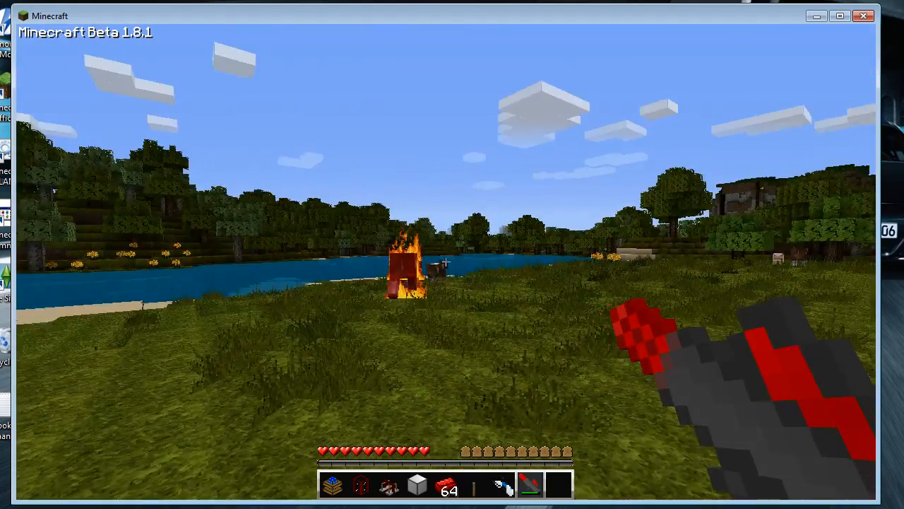
Step: Equip the portal gun and shoot a blue and an orange portal onto the grass near each other
{"action": "scroll", "coordinate": [445, 262], "scroll_direction": "down", "scroll_amount": 1}
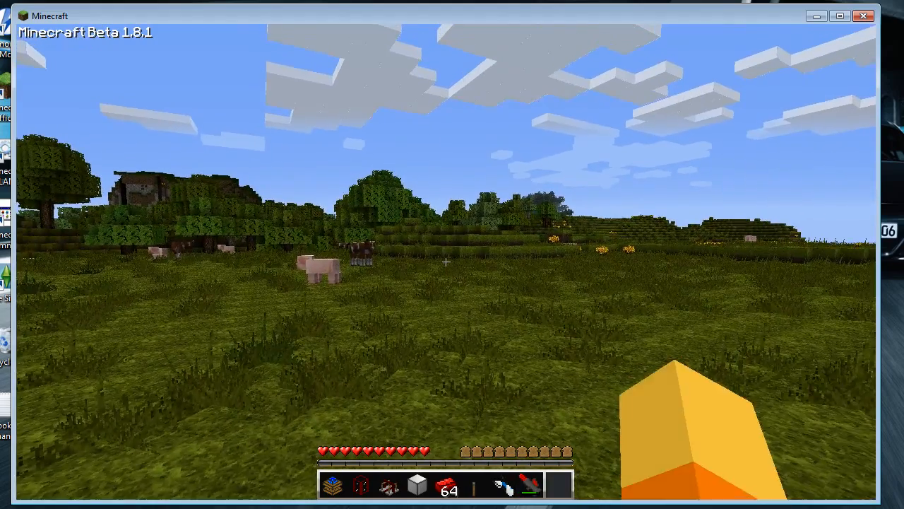
{"action": "scroll", "coordinate": [446, 262], "scroll_direction": "up", "scroll_amount": 2}
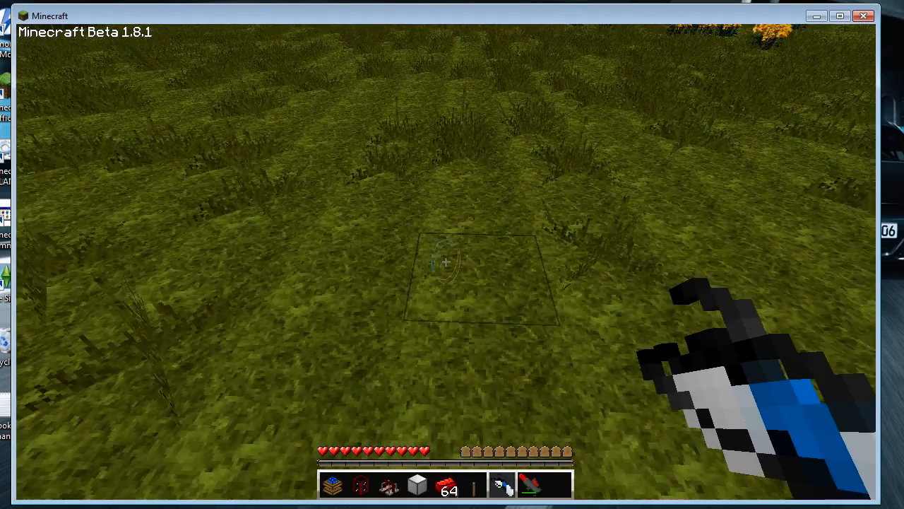
{"action": "left_click", "coordinate": [446, 262]}
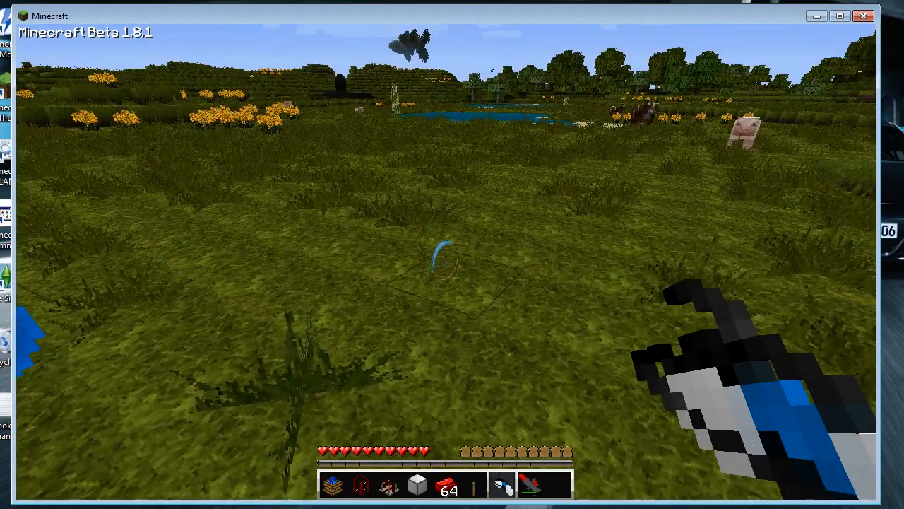
{"action": "right_click", "coordinate": [445, 262]}
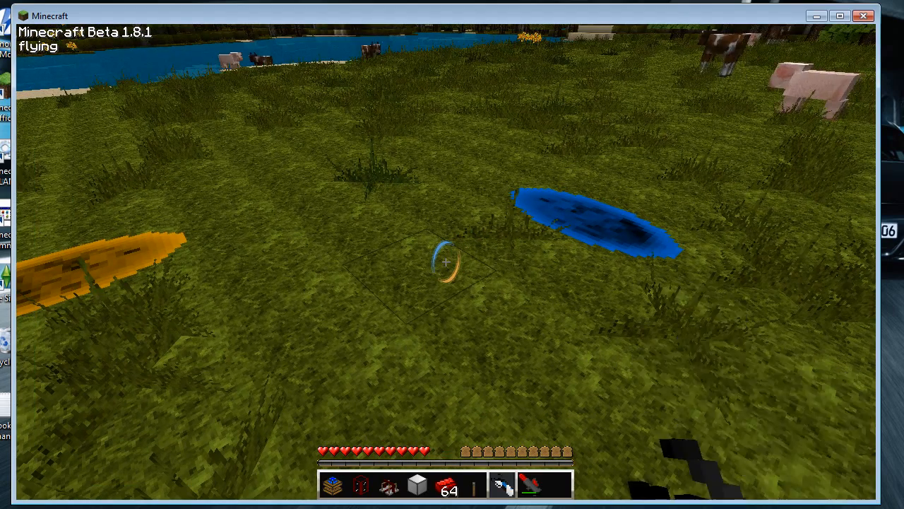
Step: Place the Redstone Engine on the grass and the white lamp block beside it
{"action": "scroll", "coordinate": [446, 262], "scroll_direction": "up", "scroll_amount": 1}
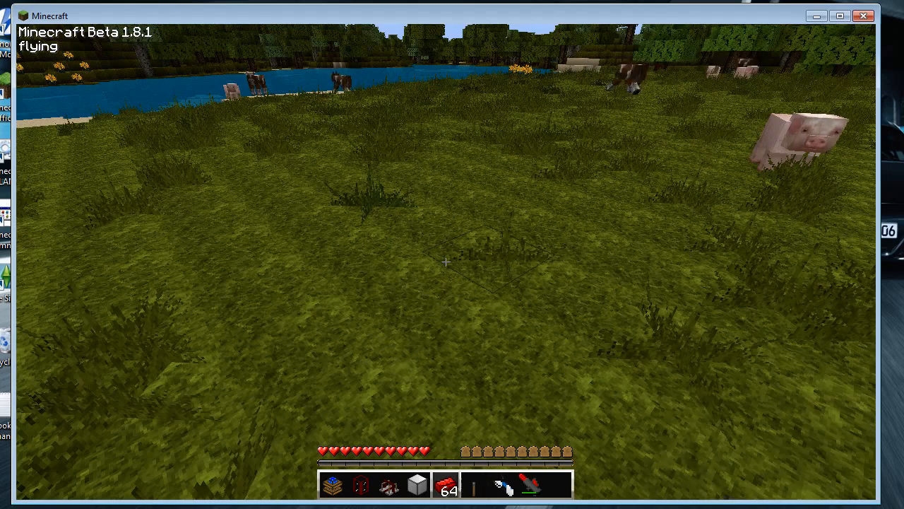
{"action": "scroll", "coordinate": [446, 262], "scroll_direction": "up", "scroll_amount": 2}
{"action": "scroll", "coordinate": [445, 262], "scroll_direction": "up", "scroll_amount": 2}
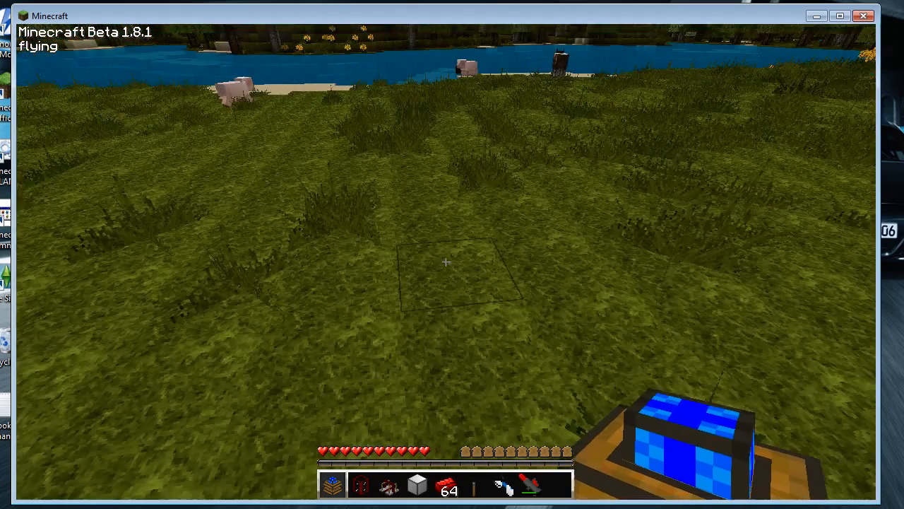
{"action": "right_click", "coordinate": [446, 262]}
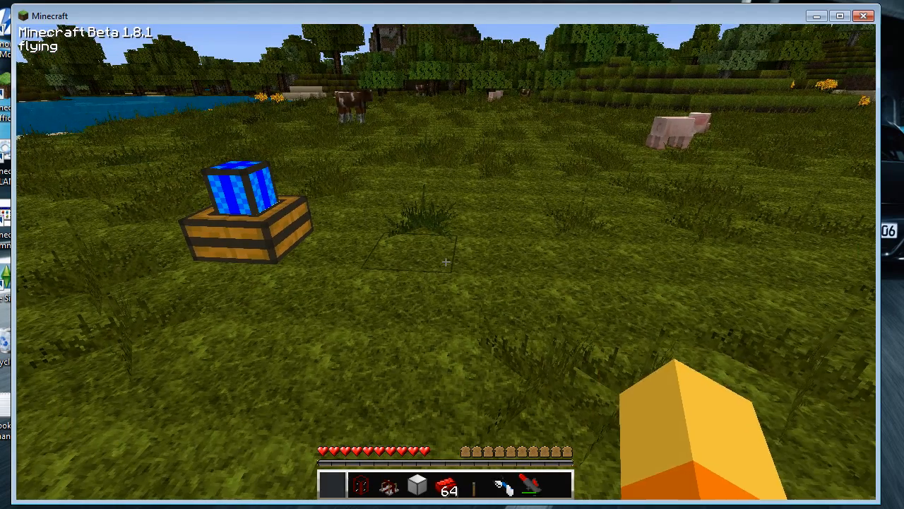
{"action": "scroll", "coordinate": [445, 263], "scroll_direction": "down", "scroll_amount": 4}
{"action": "scroll", "coordinate": [445, 262], "scroll_direction": "up", "scroll_amount": 1}
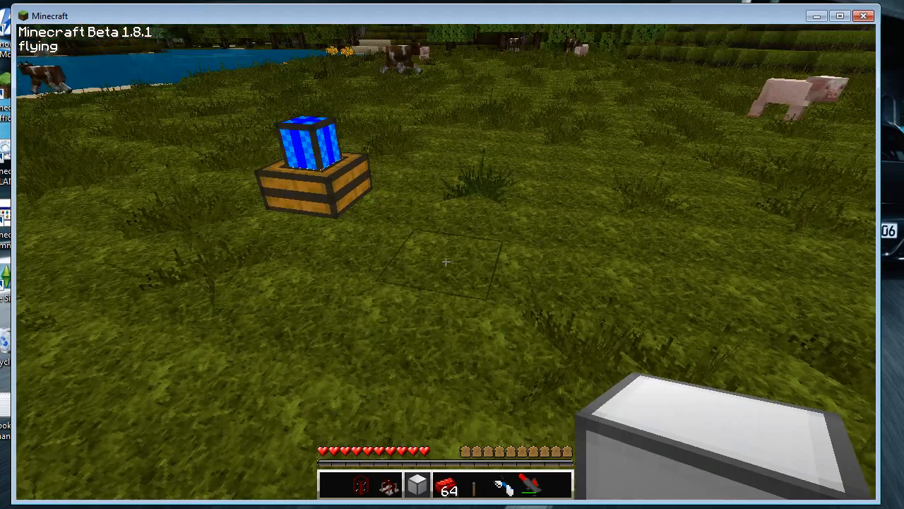
{"action": "right_click", "coordinate": [446, 262]}
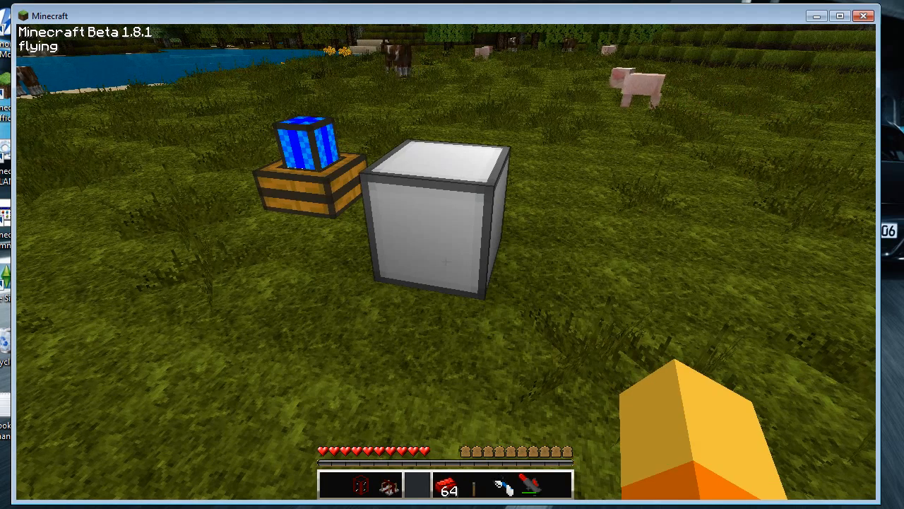
Step: Add a Crafting Table (item 58) from the first item page and place it near the white lamp
{"action": "key", "text": "e"}
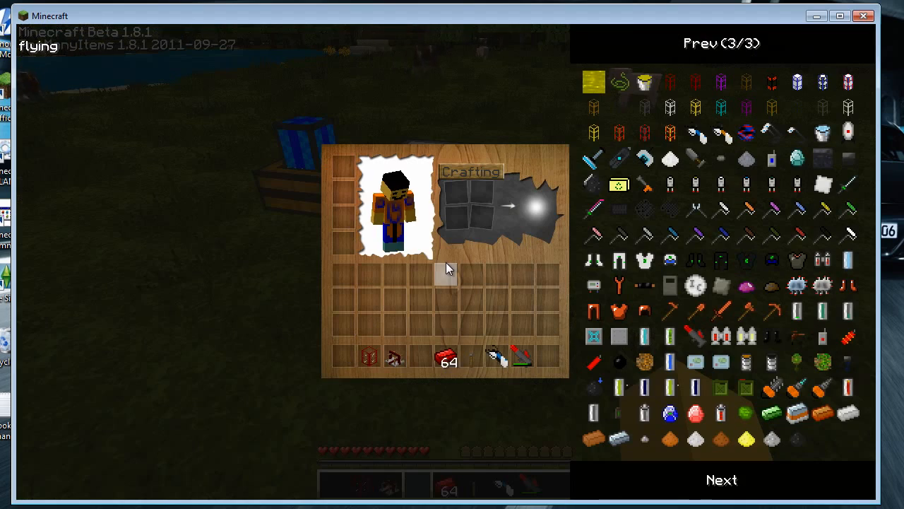
{"action": "left_click", "coordinate": [667, 52]}
{"action": "left_click", "coordinate": [668, 46]}
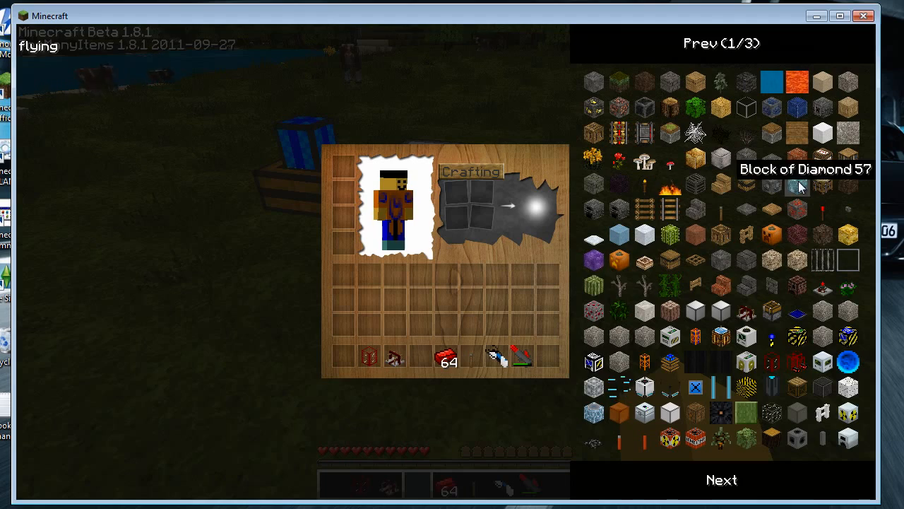
{"action": "left_click", "coordinate": [822, 188]}
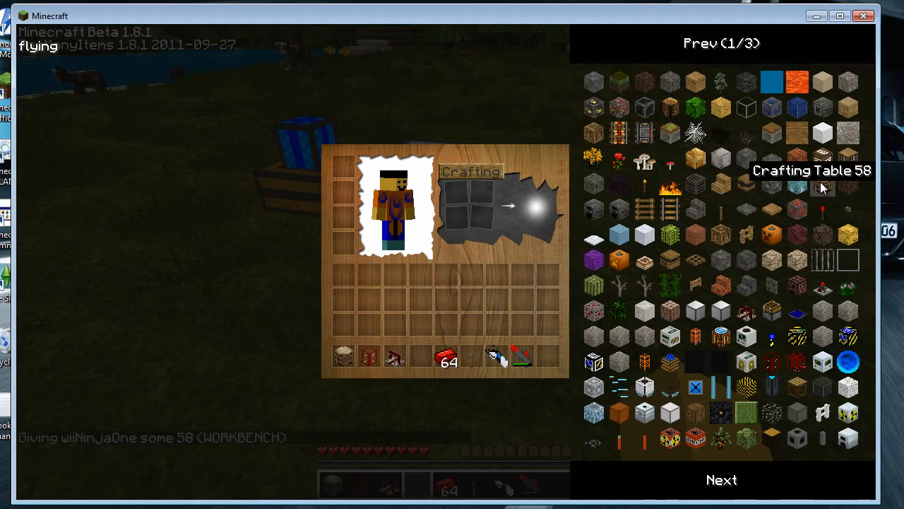
{"action": "key", "text": "e"}
{"action": "scroll", "coordinate": [452, 254], "scroll_direction": "up", "scroll_amount": 3}
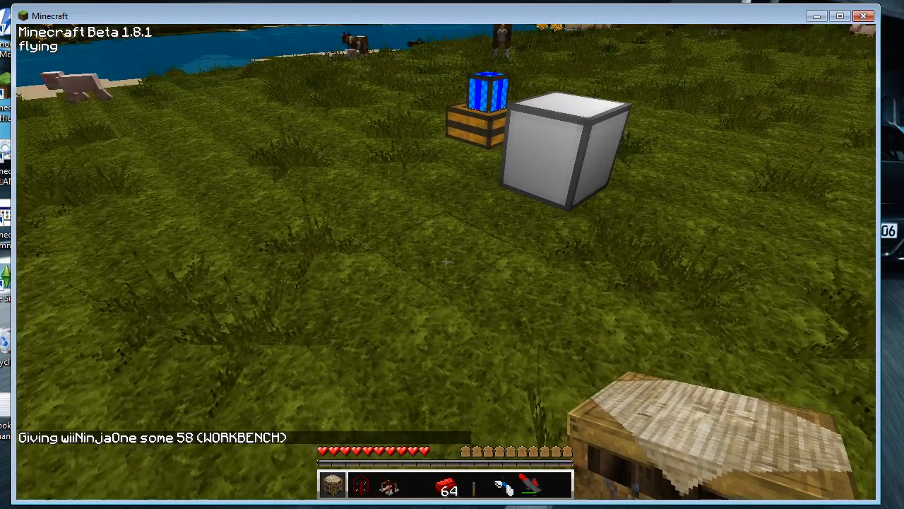
{"action": "right_click", "coordinate": [445, 262]}
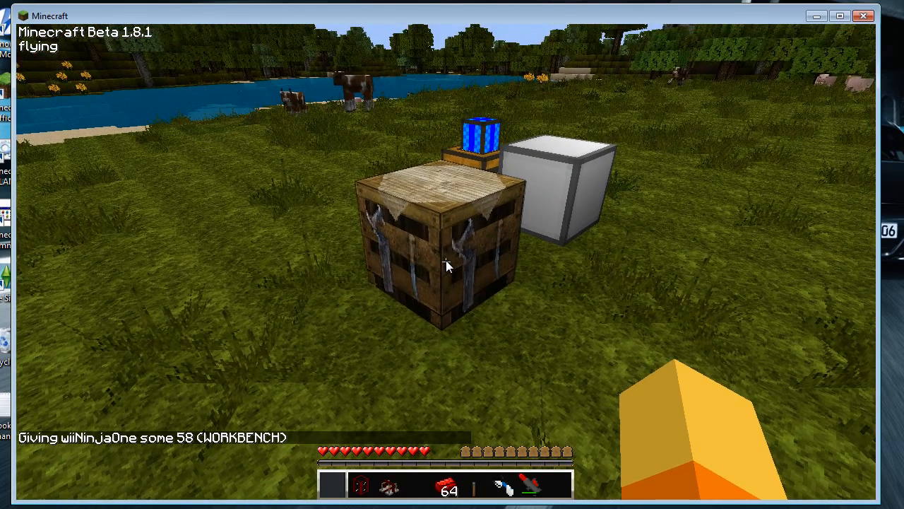
Step: Craft 12 red wires at the crafting table from a vertical column of three red ingots and store them in the last hotbar slot
{"action": "right_click", "coordinate": [446, 262]}
{"action": "left_click", "coordinate": [450, 353]}
{"action": "left_click", "coordinate": [404, 210]}
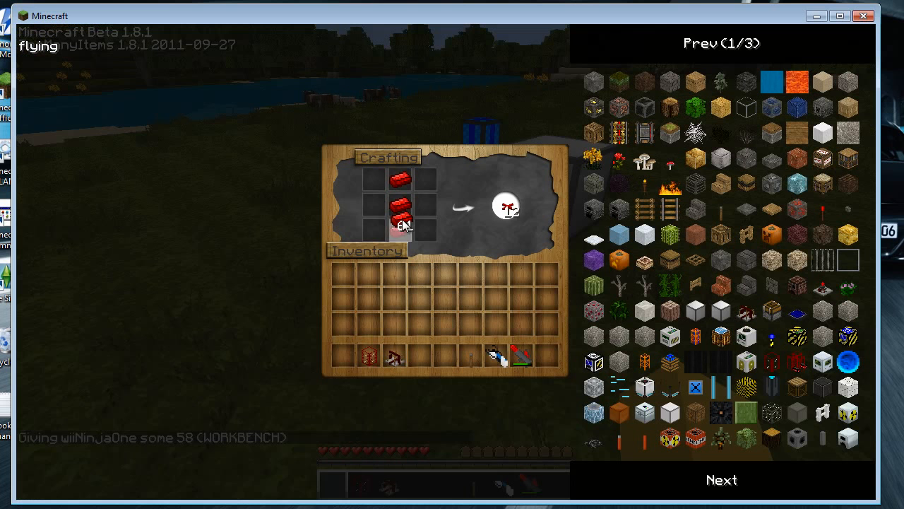
{"action": "left_click", "coordinate": [350, 280]}
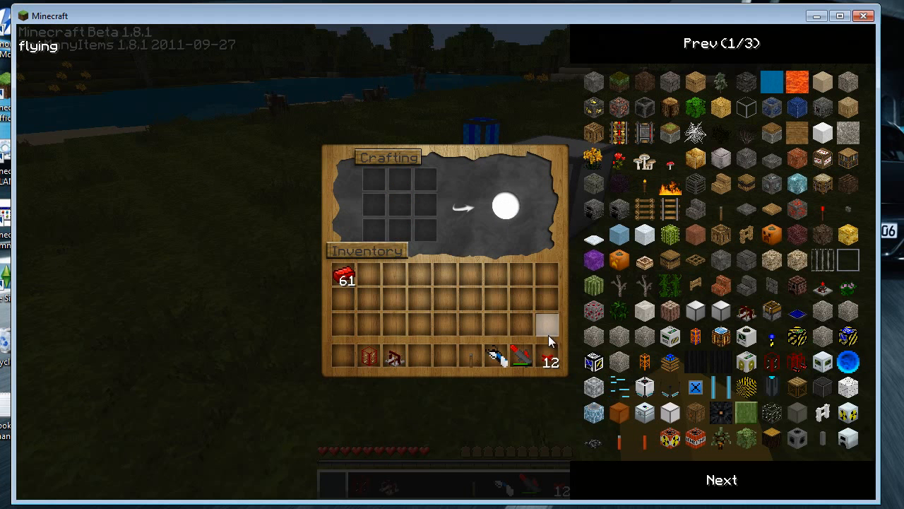
{"action": "key", "text": "e"}
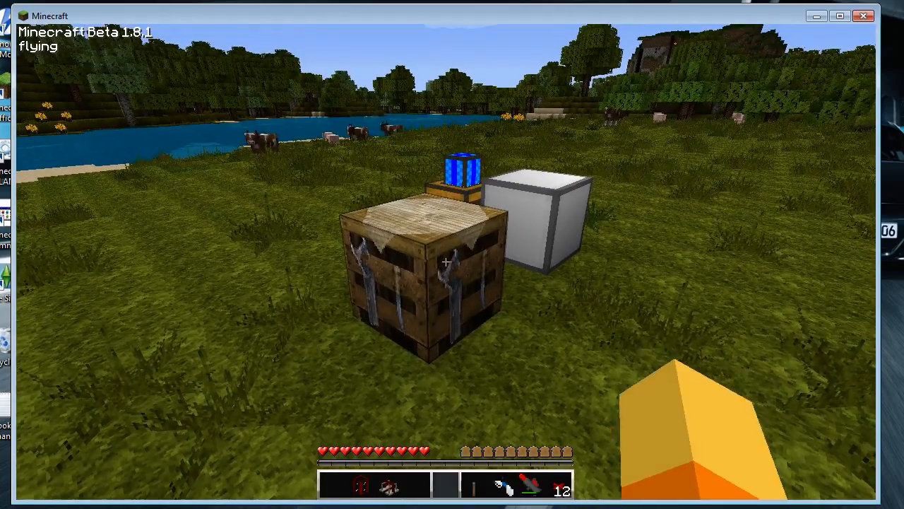
Step: Lay red wire across the grass from the white lamp to a placed lever, and switch the lever on to light the lamp
{"action": "scroll", "coordinate": [446, 262], "scroll_direction": "down", "scroll_amount": 1}
{"action": "key", "text": "w"}
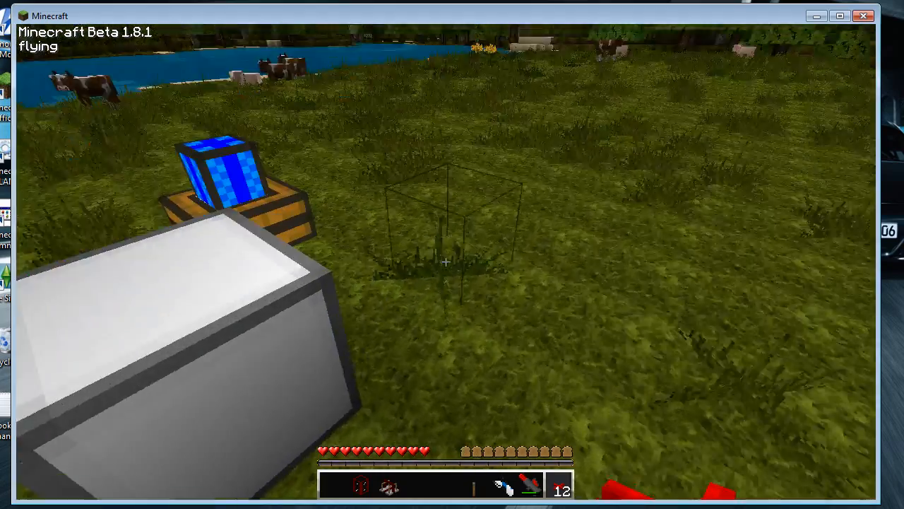
{"action": "left_click", "coordinate": [446, 262]}
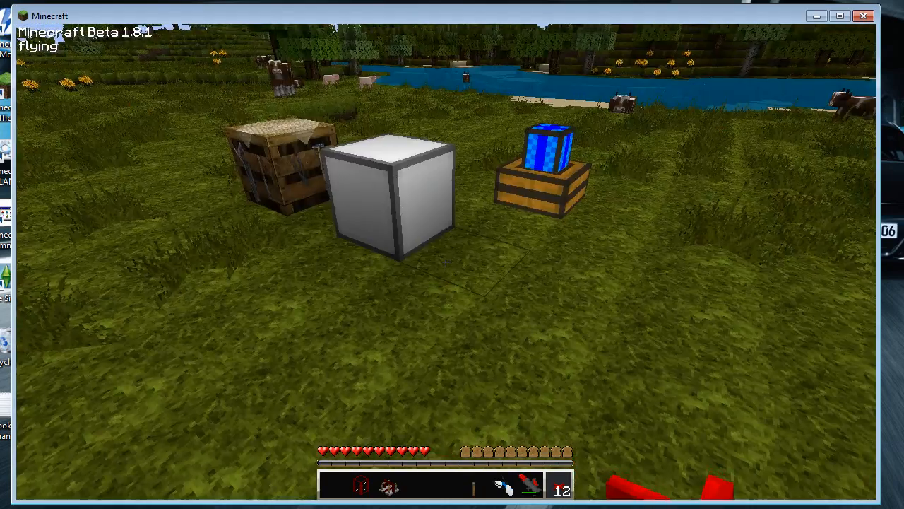
{"action": "right_click", "coordinate": [446, 262]}
{"action": "right_click", "coordinate": [446, 262]}
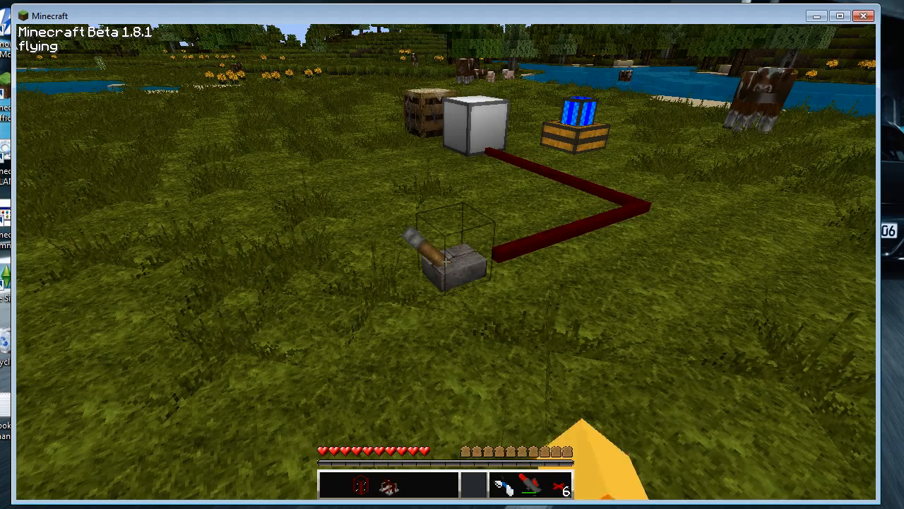
{"action": "right_click", "coordinate": [446, 262]}
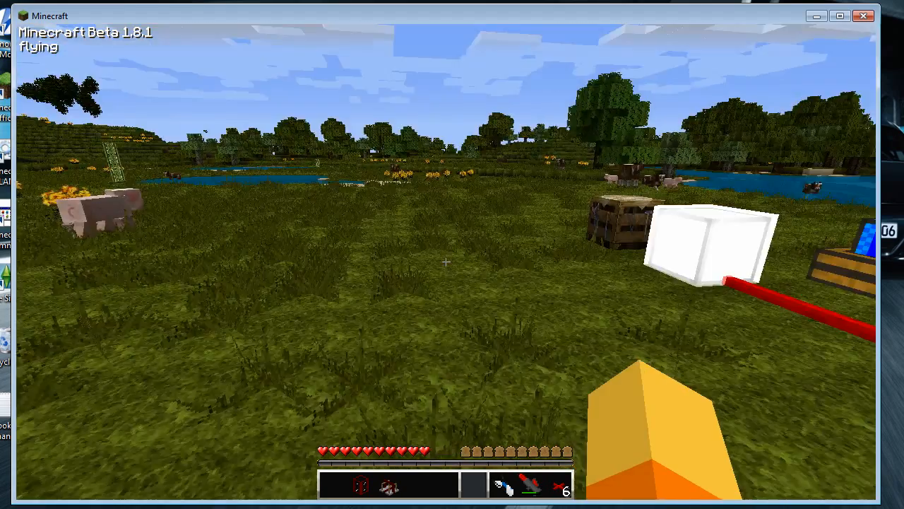
{"action": "key", "text": "w"}
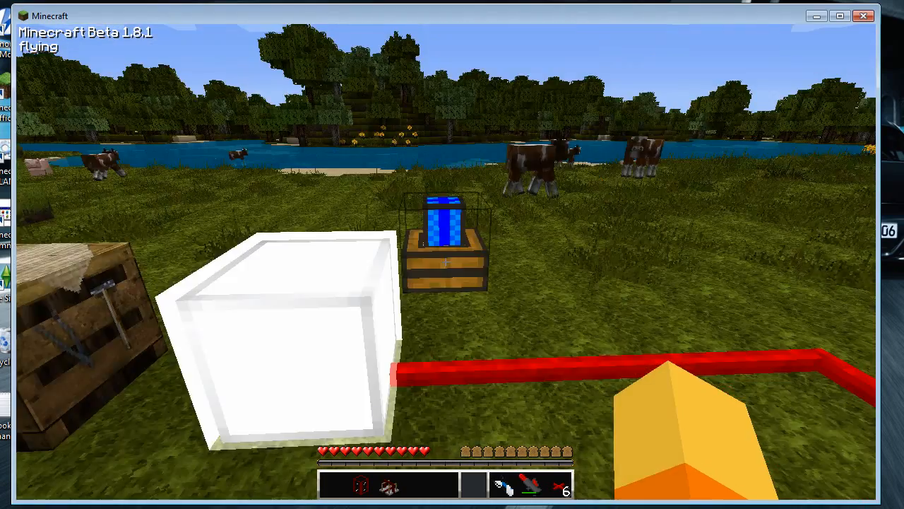
{"action": "key", "text": "s"}
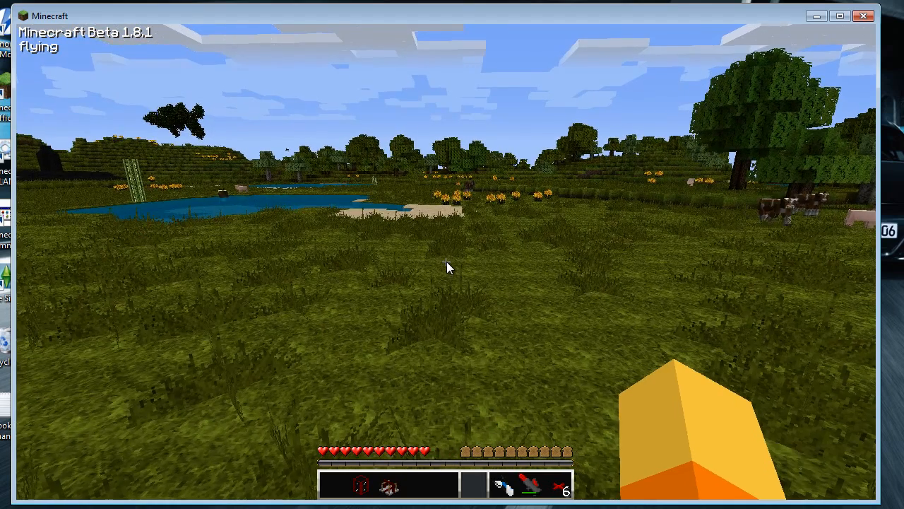
Step: Disconnect from the server and load the singleplayer world New World
{"action": "key", "text": "Escape"}
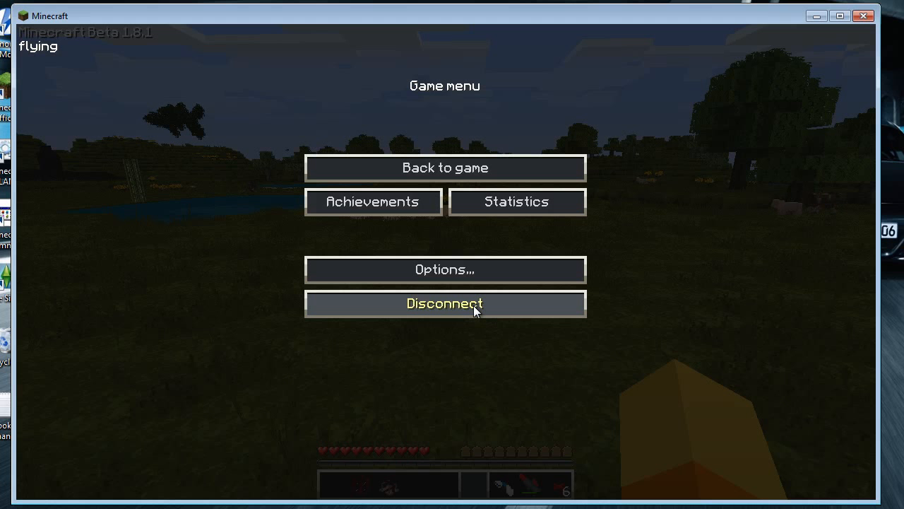
{"action": "left_click", "coordinate": [474, 305]}
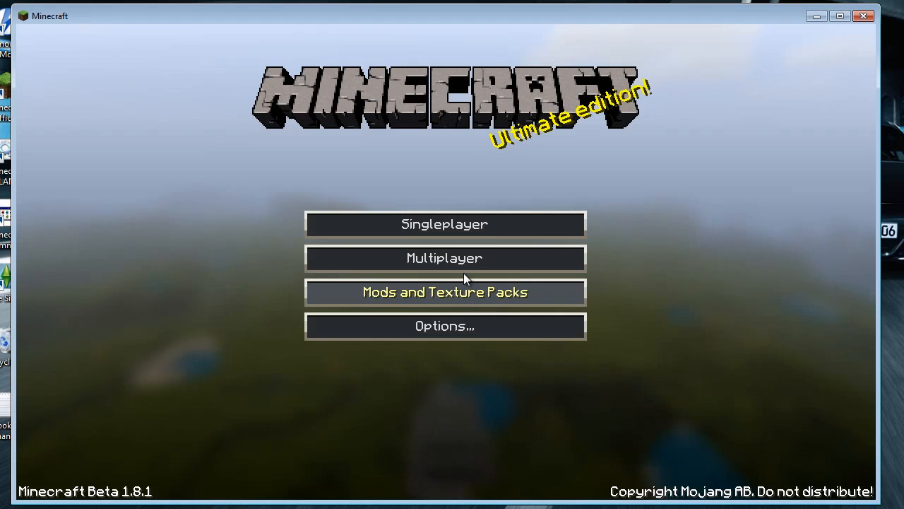
{"action": "left_click", "coordinate": [443, 219]}
{"action": "left_click", "coordinate": [363, 234]}
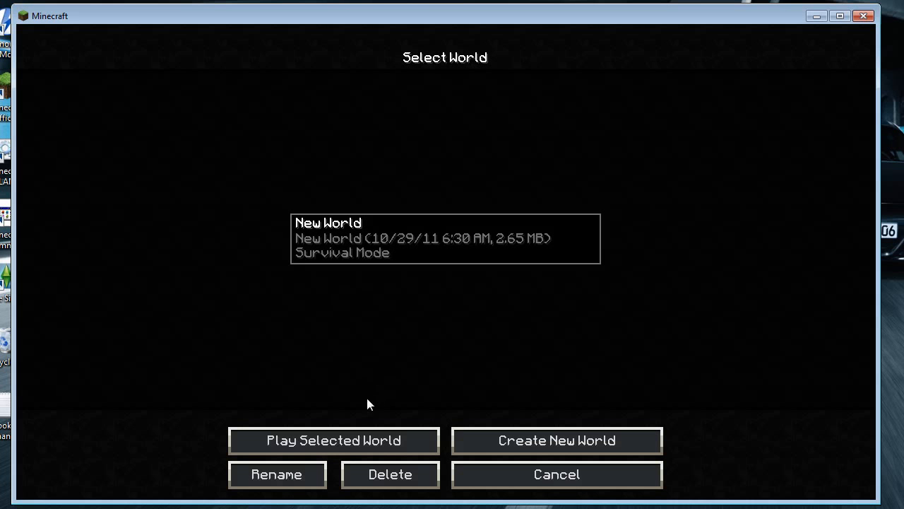
{"action": "left_click", "coordinate": [363, 445]}
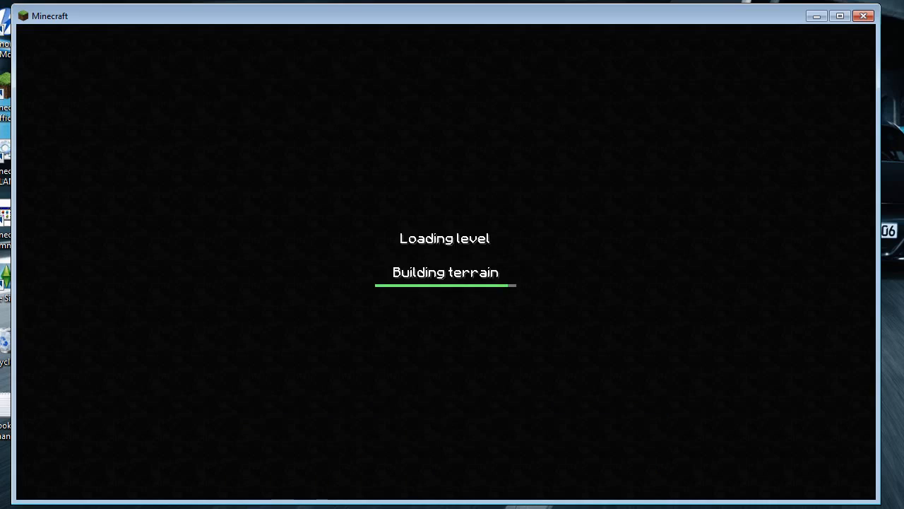
{"action": "key", "text": "s"}
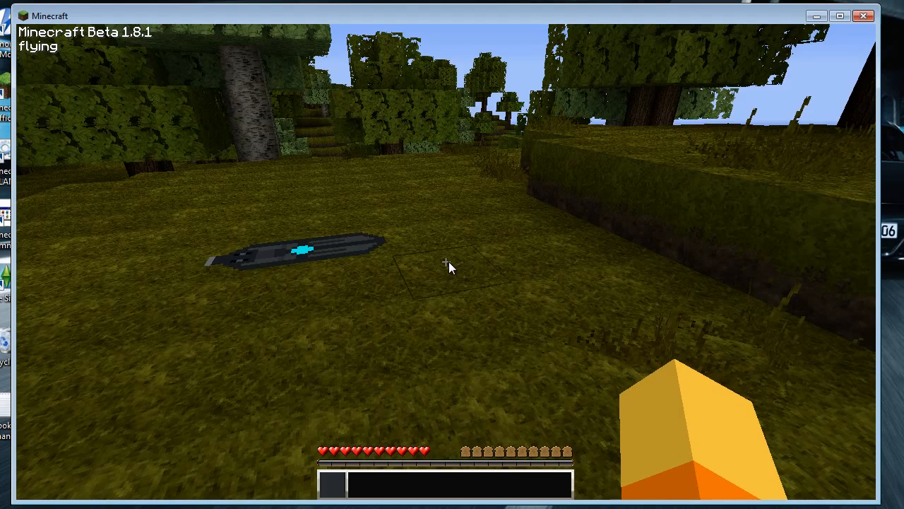
Step: Browse the first three TooManyItems pages in the singleplayer inventory to examine the available mod items, including the coloured lamps
{"action": "key", "text": "e"}
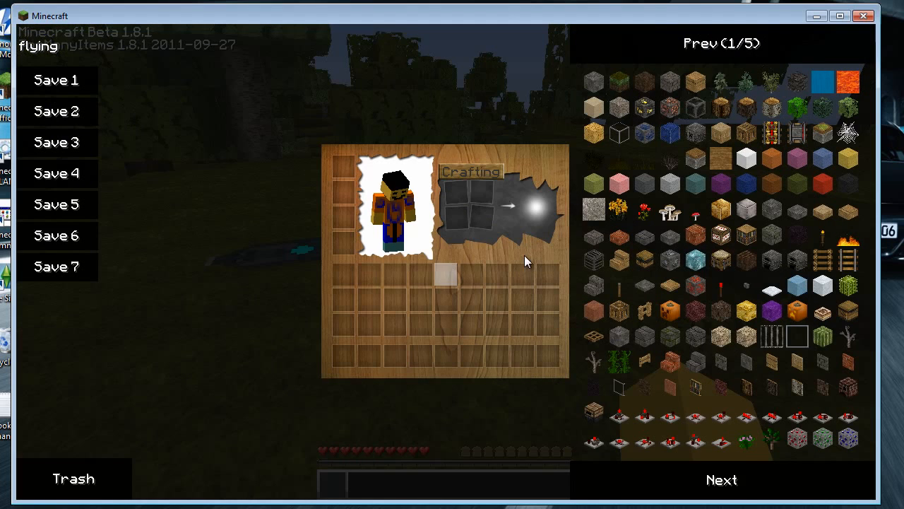
{"action": "left_click", "coordinate": [749, 488]}
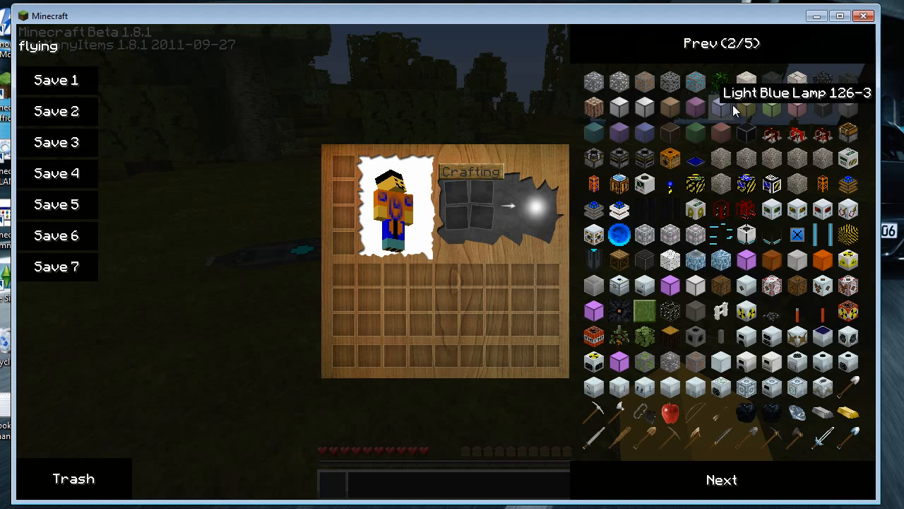
{"action": "left_click", "coordinate": [756, 481]}
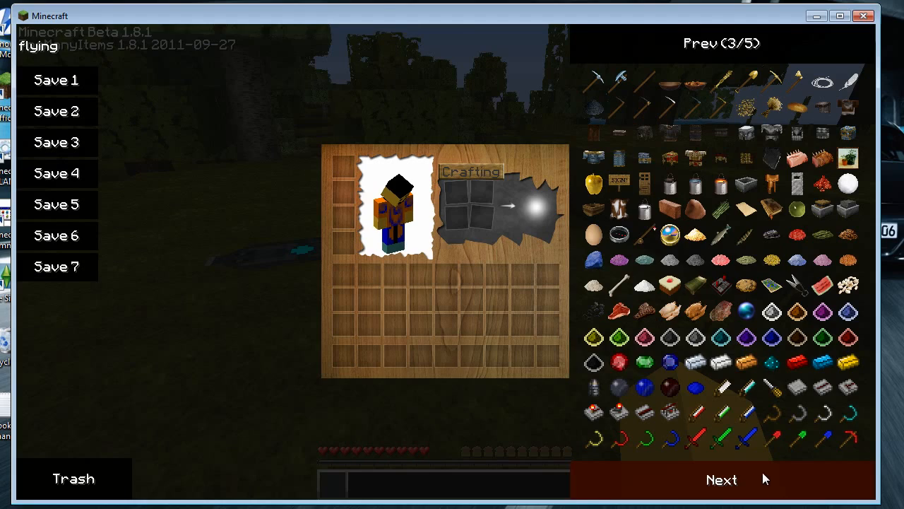
{"action": "key", "text": "e"}
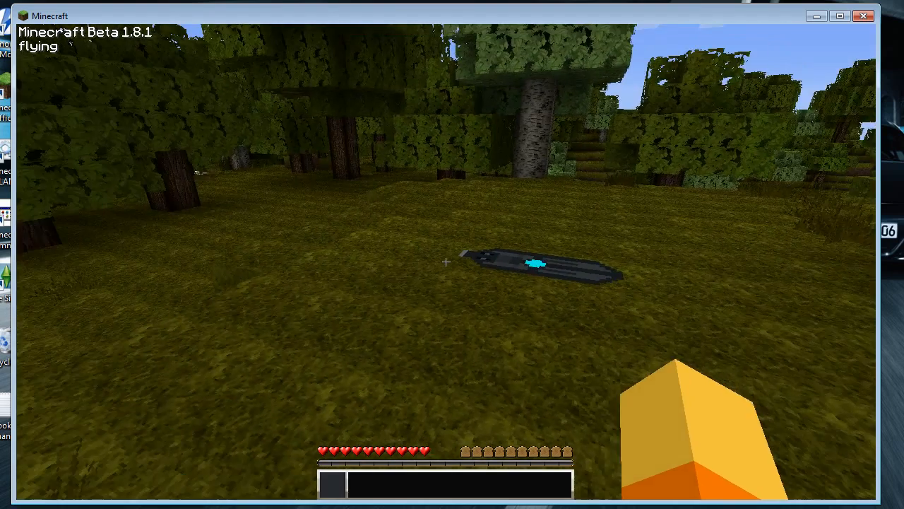
Step: Walk through the forest clearing, break the tall grass along the way, and pause the singleplayer game
{"action": "key", "text": "w"}
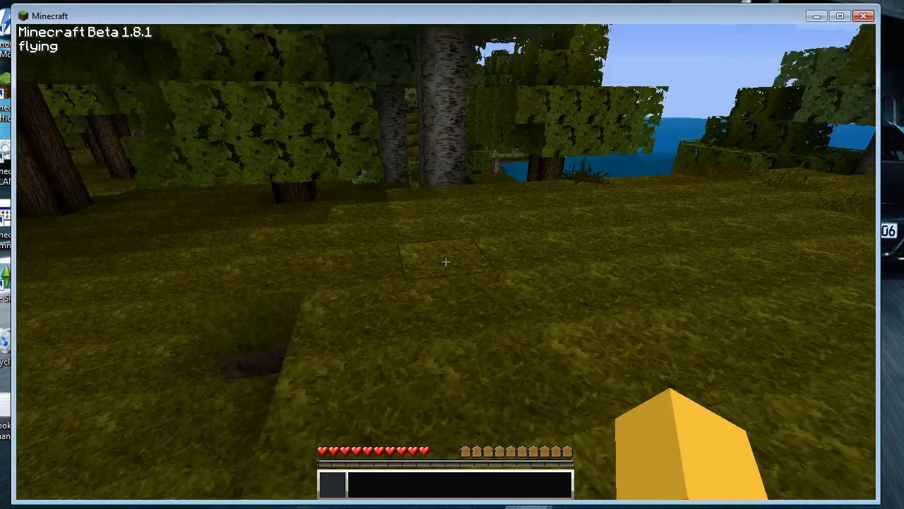
{"action": "key", "text": "w"}
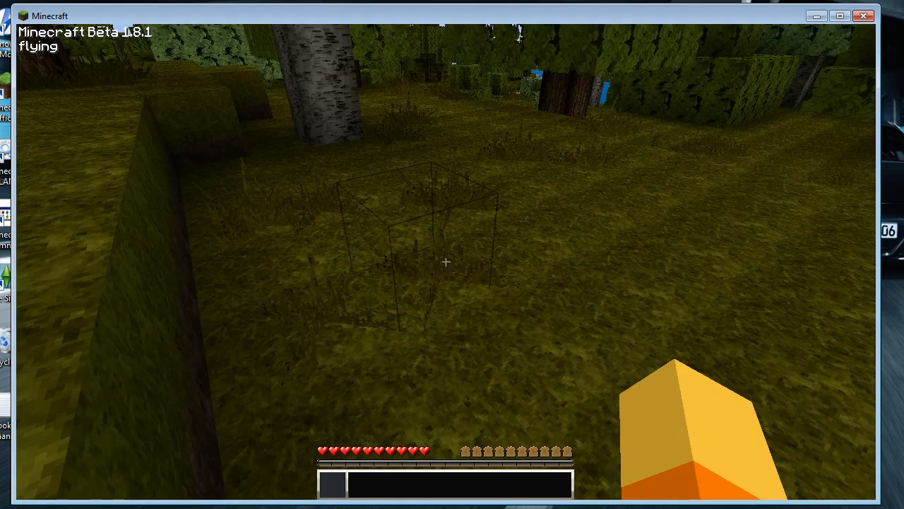
{"action": "left_click", "coordinate": [446, 262]}
{"action": "left_click", "coordinate": [446, 262]}
{"action": "key", "text": "w"}
{"action": "left_click", "coordinate": [445, 261]}
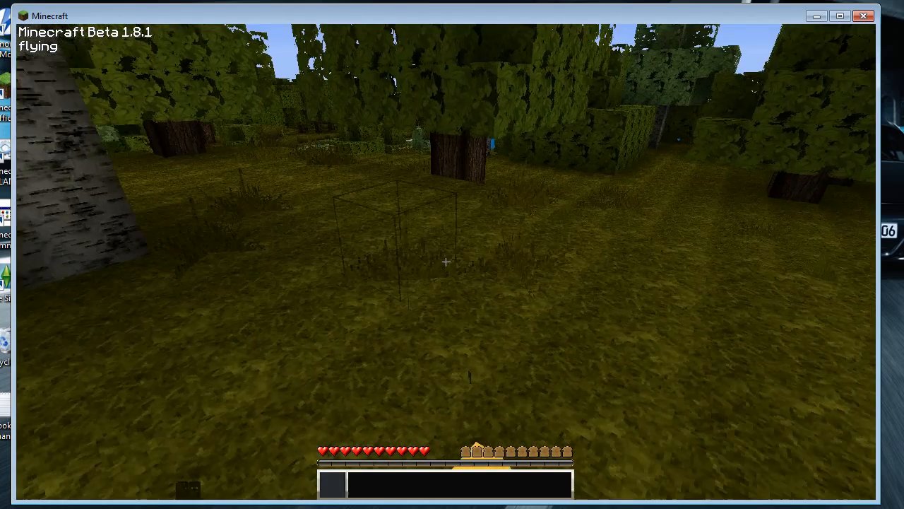
{"action": "left_click", "coordinate": [446, 262]}
{"action": "left_click", "coordinate": [446, 262]}
{"action": "key", "text": "w"}
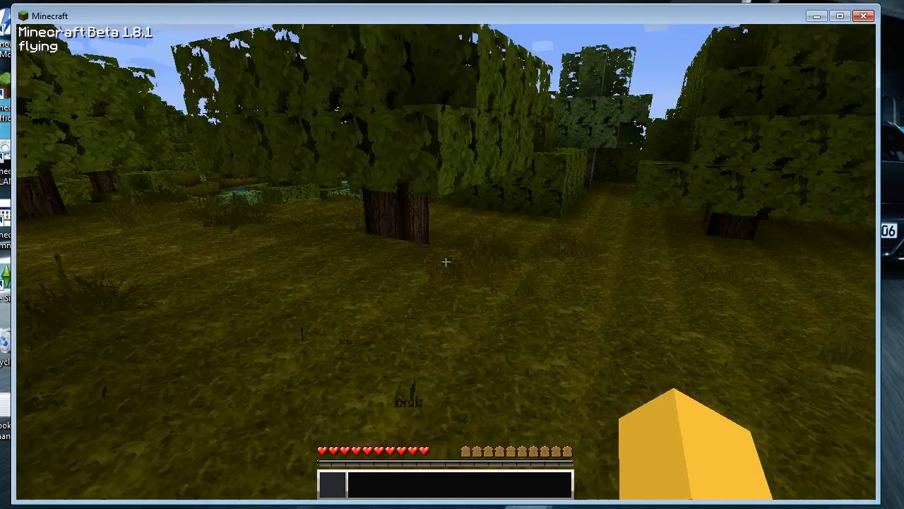
{"action": "left_click", "coordinate": [445, 261]}
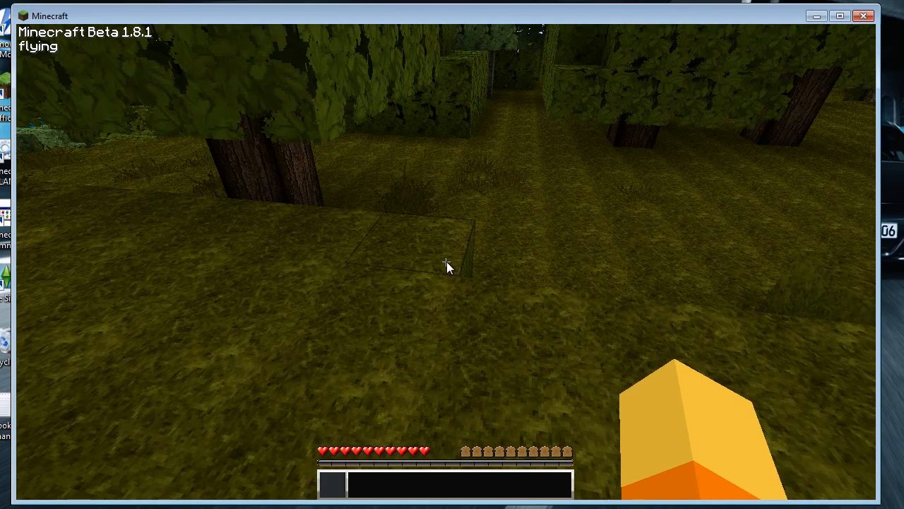
{"action": "key", "text": "Escape"}
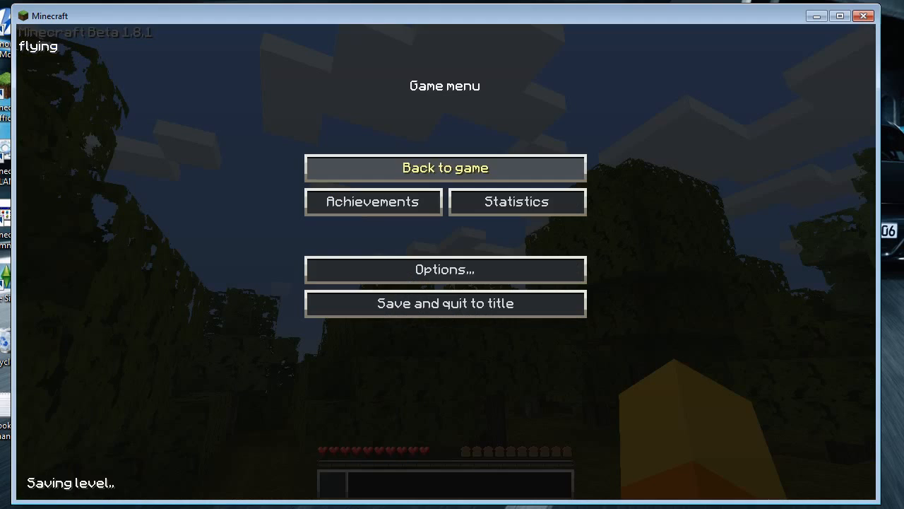